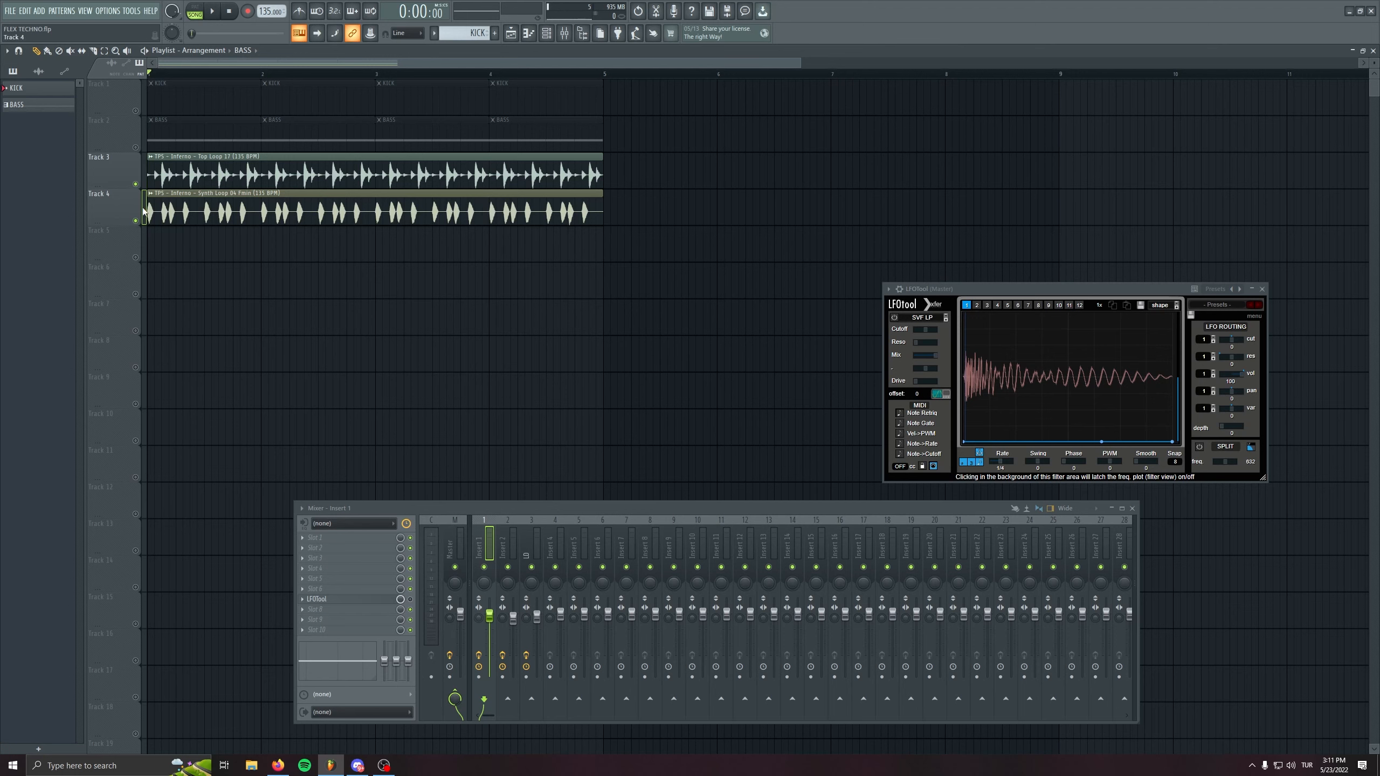
Unmute the bass on Track 2 and play the arrangement with the kick track still muted
click(135, 147)
key(space)
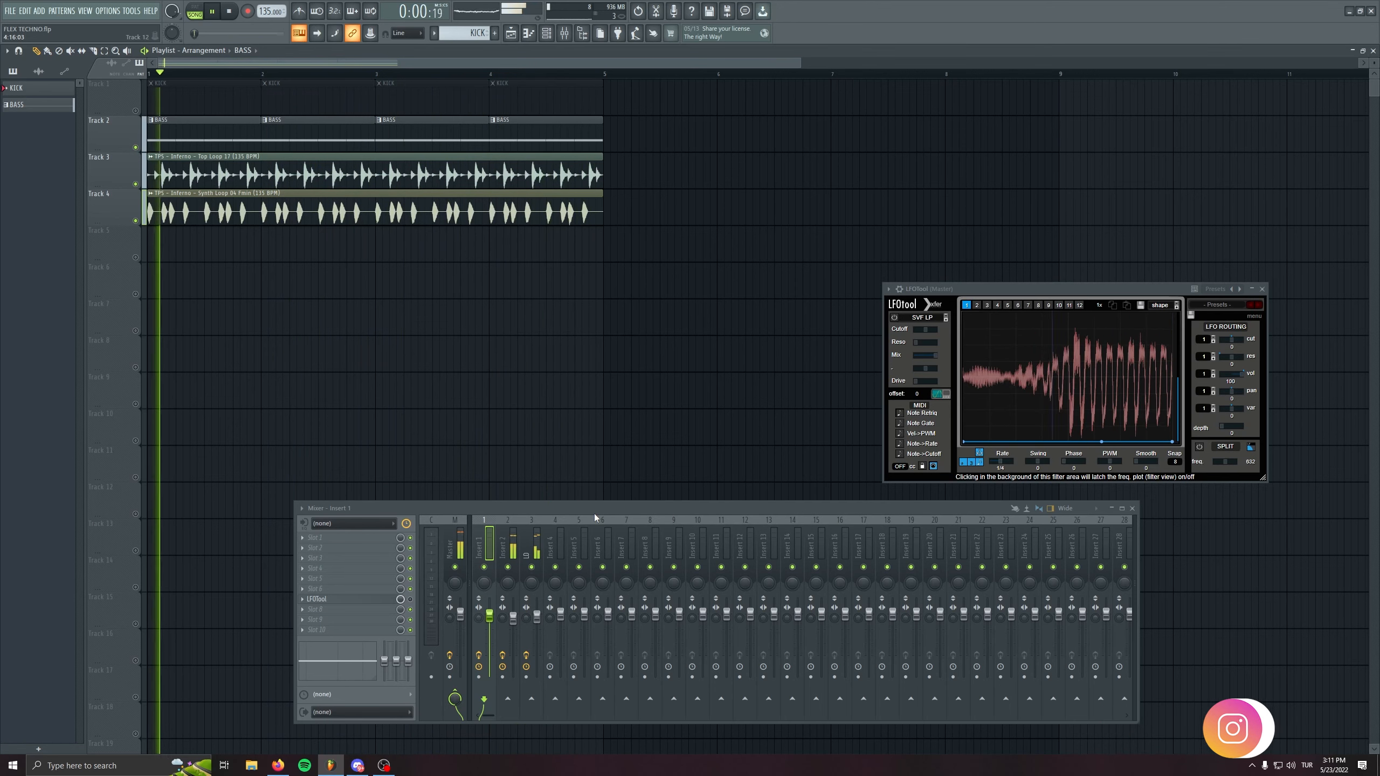
key(space)
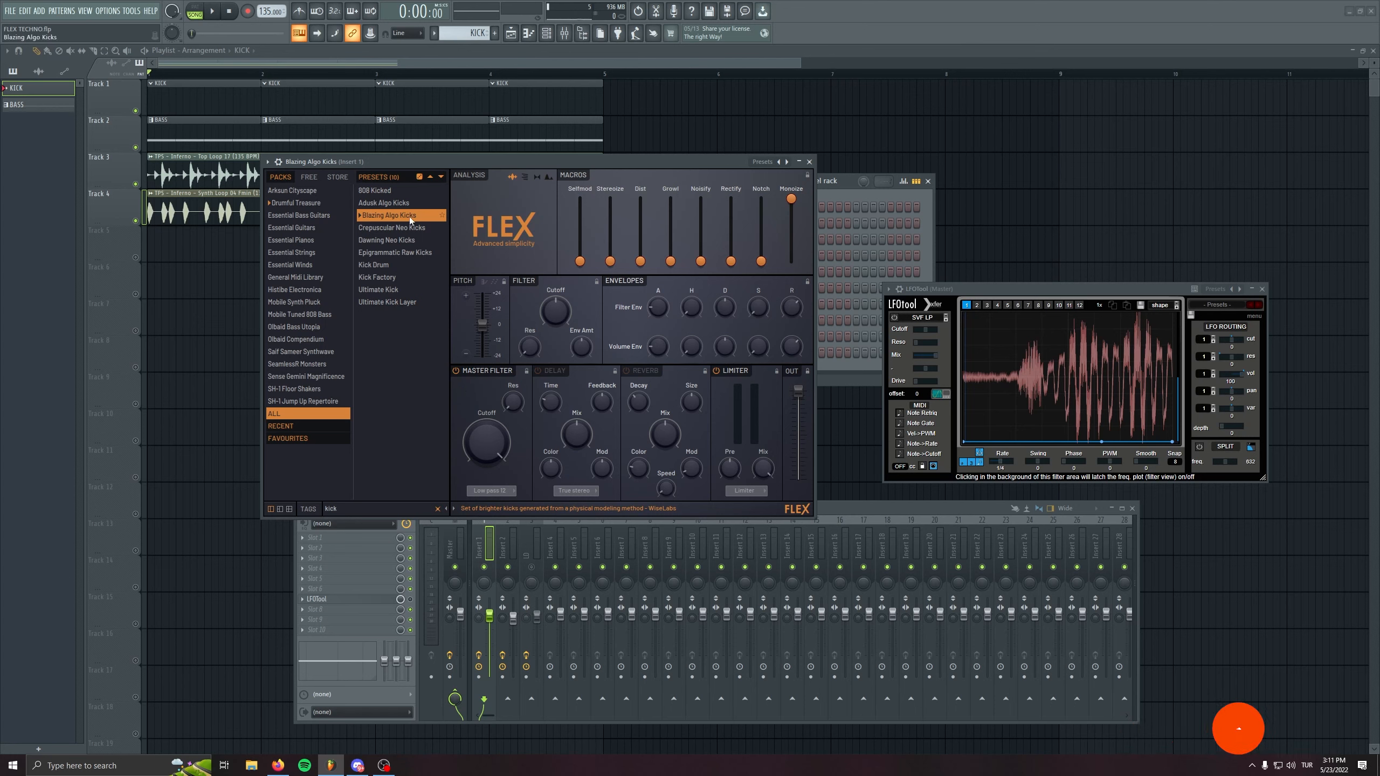
Load the Blazing Algo Kicks preset in FLEX and audition Kick Algo 121 to 124 in its piano roll
click(390, 216)
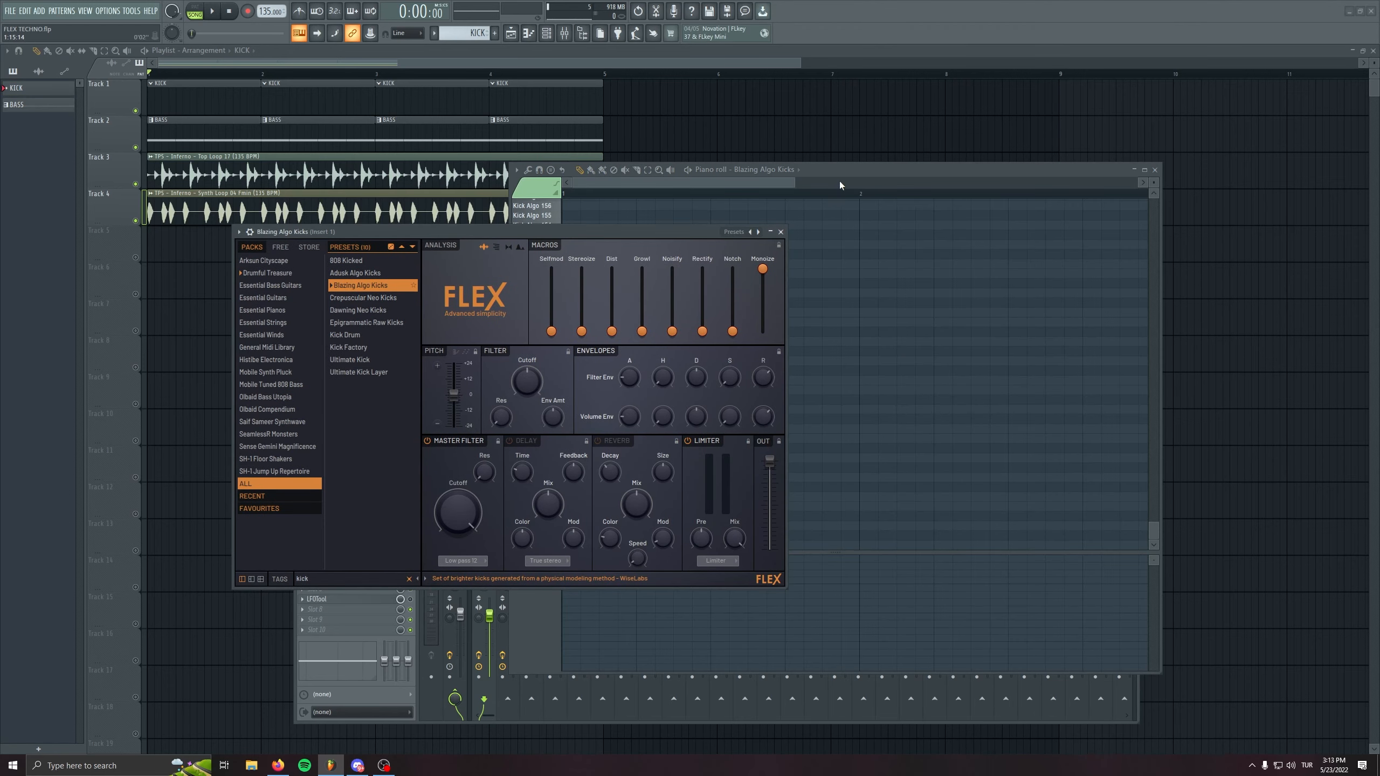
key(F7)
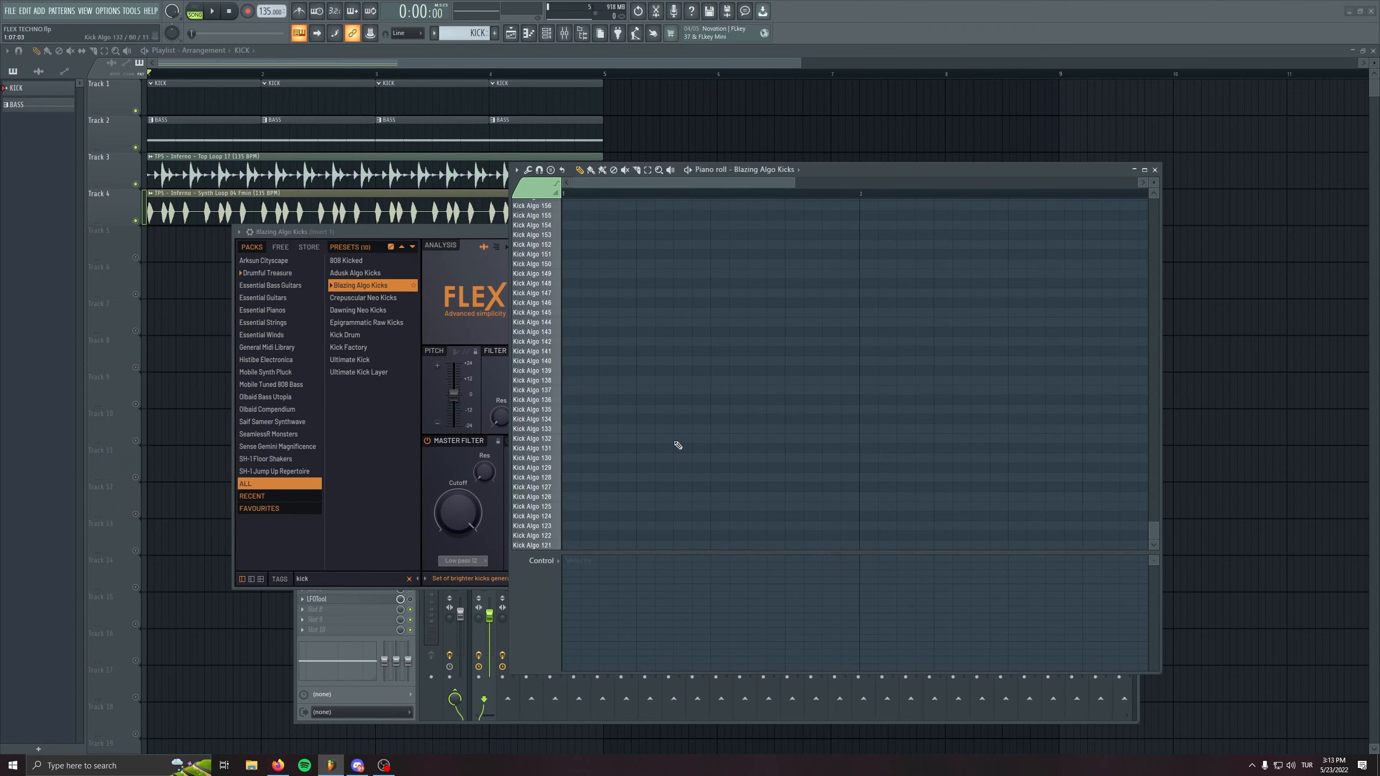
scroll(545, 528, up, 15)
scroll(551, 546, down, 15)
click(548, 545)
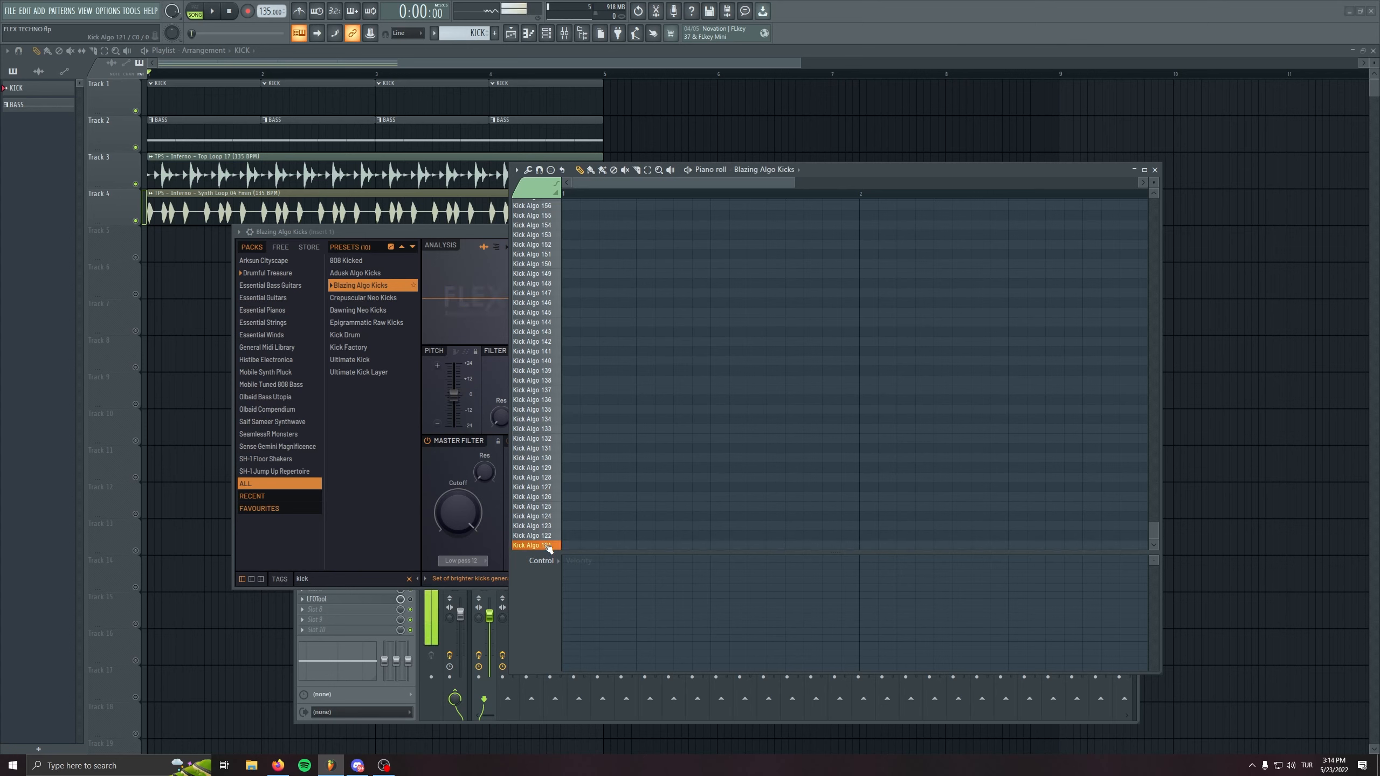
click(549, 535)
click(551, 526)
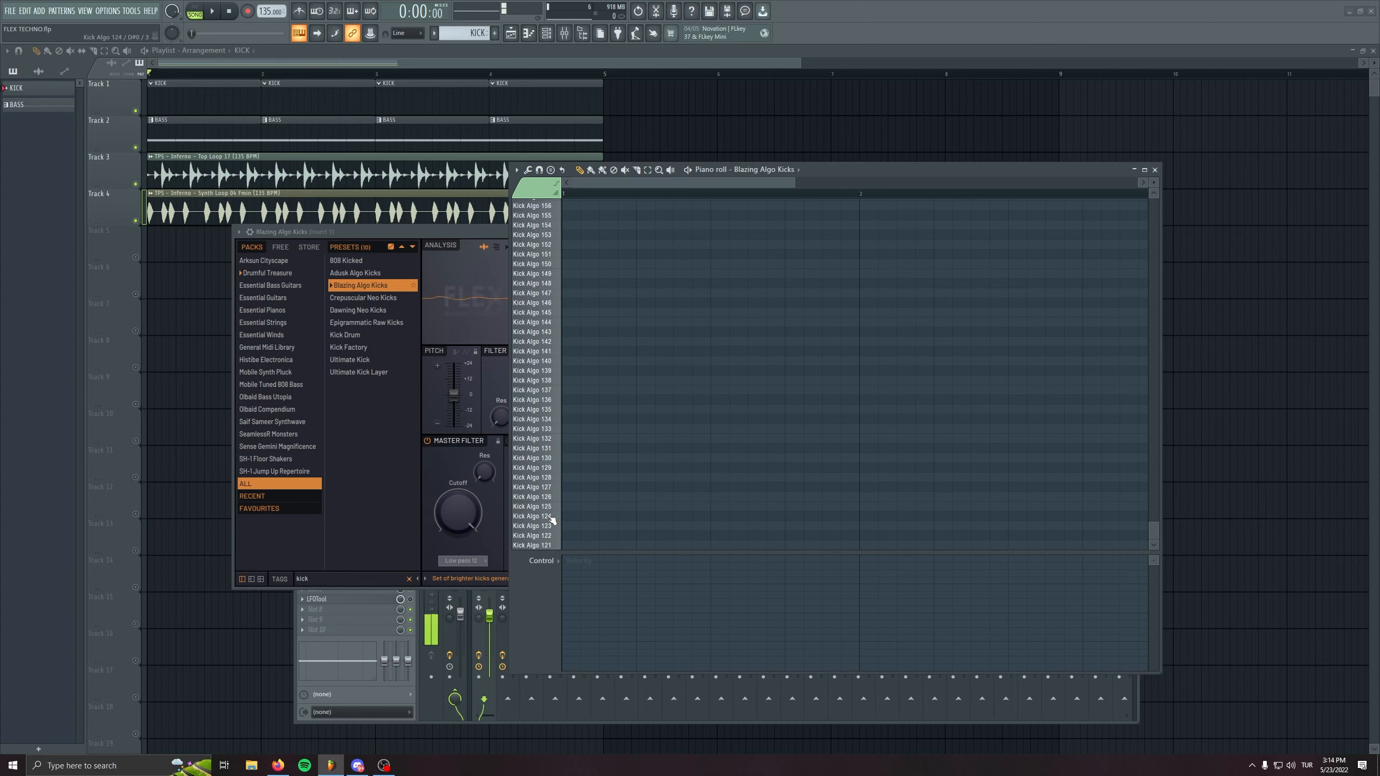
click(548, 516)
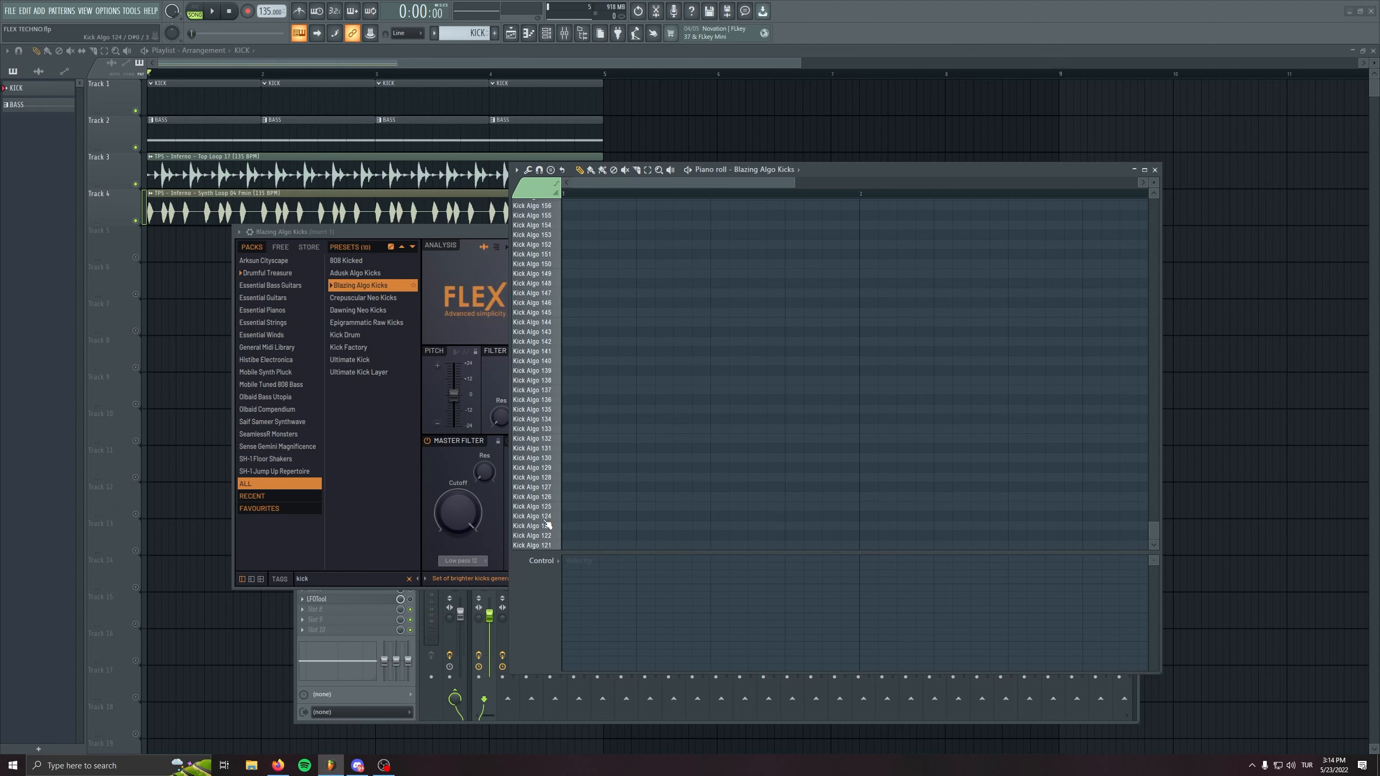
Place four Kick Algo 124 notes, one on each beat of the first bar, and play the pattern in pattern mode
click(567, 516)
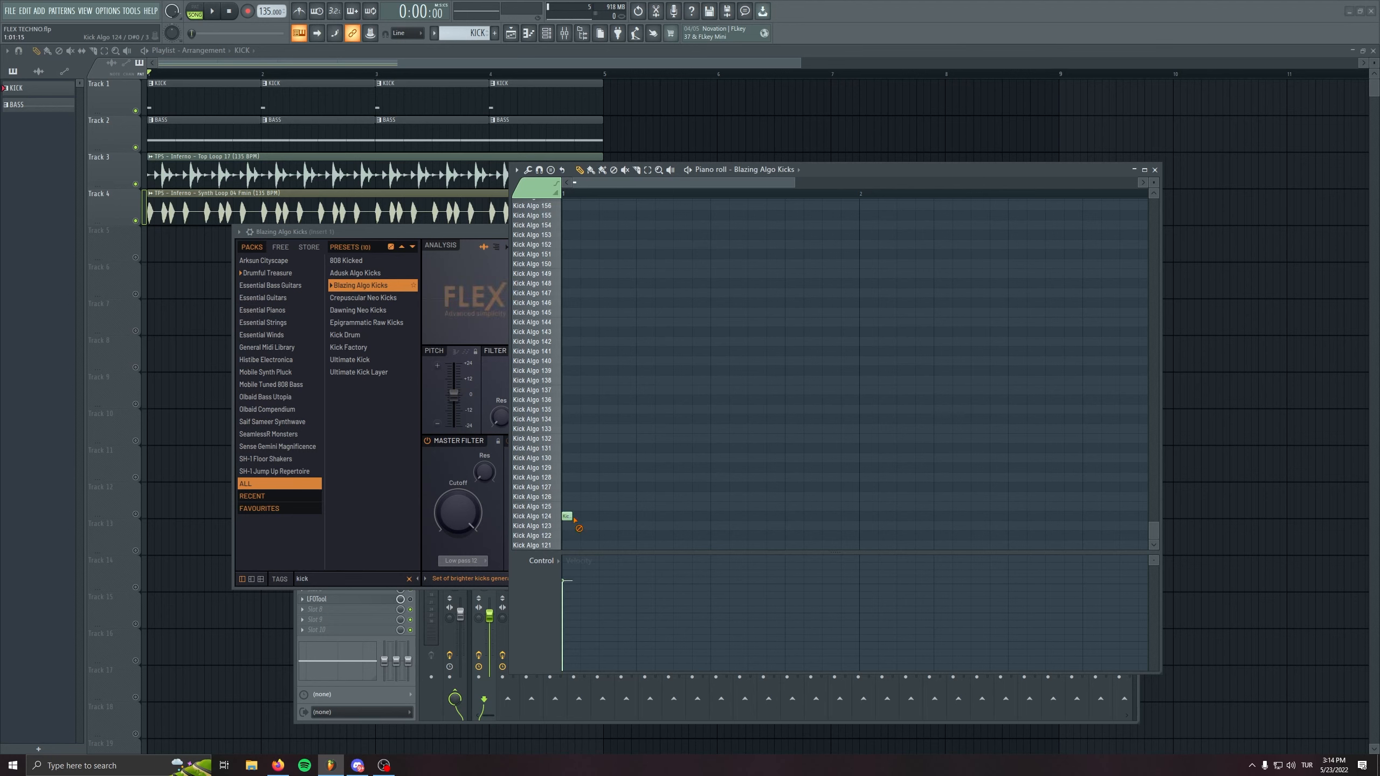
click(641, 517)
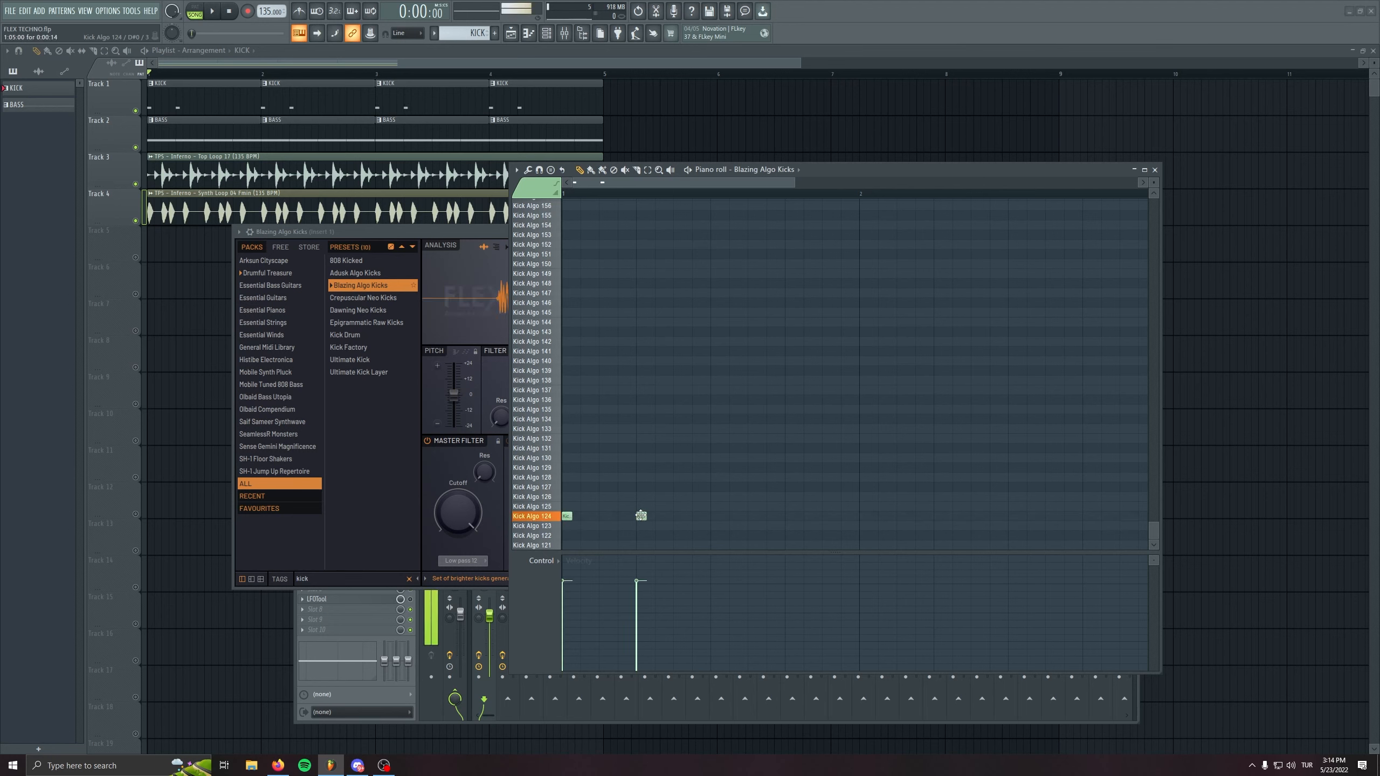
click(715, 516)
click(789, 516)
key(l)
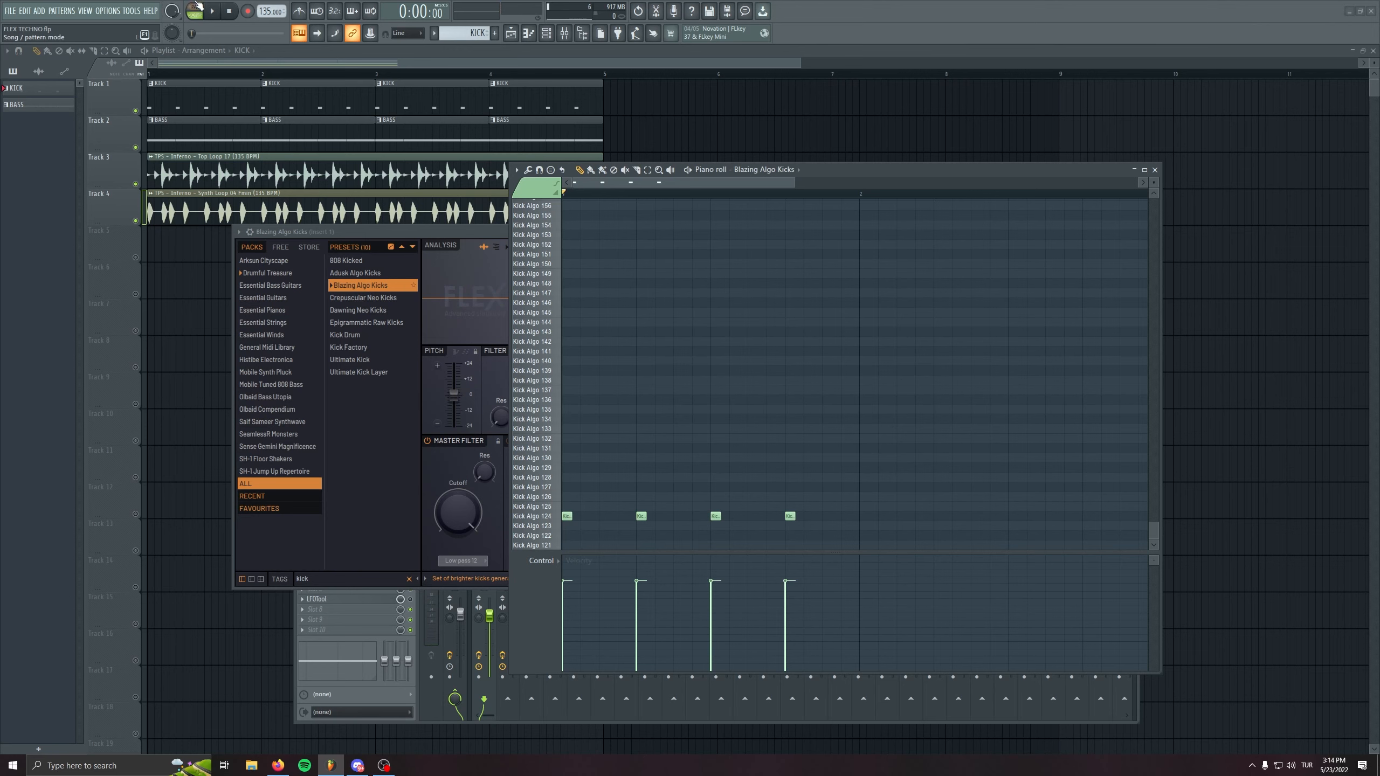
key(space)
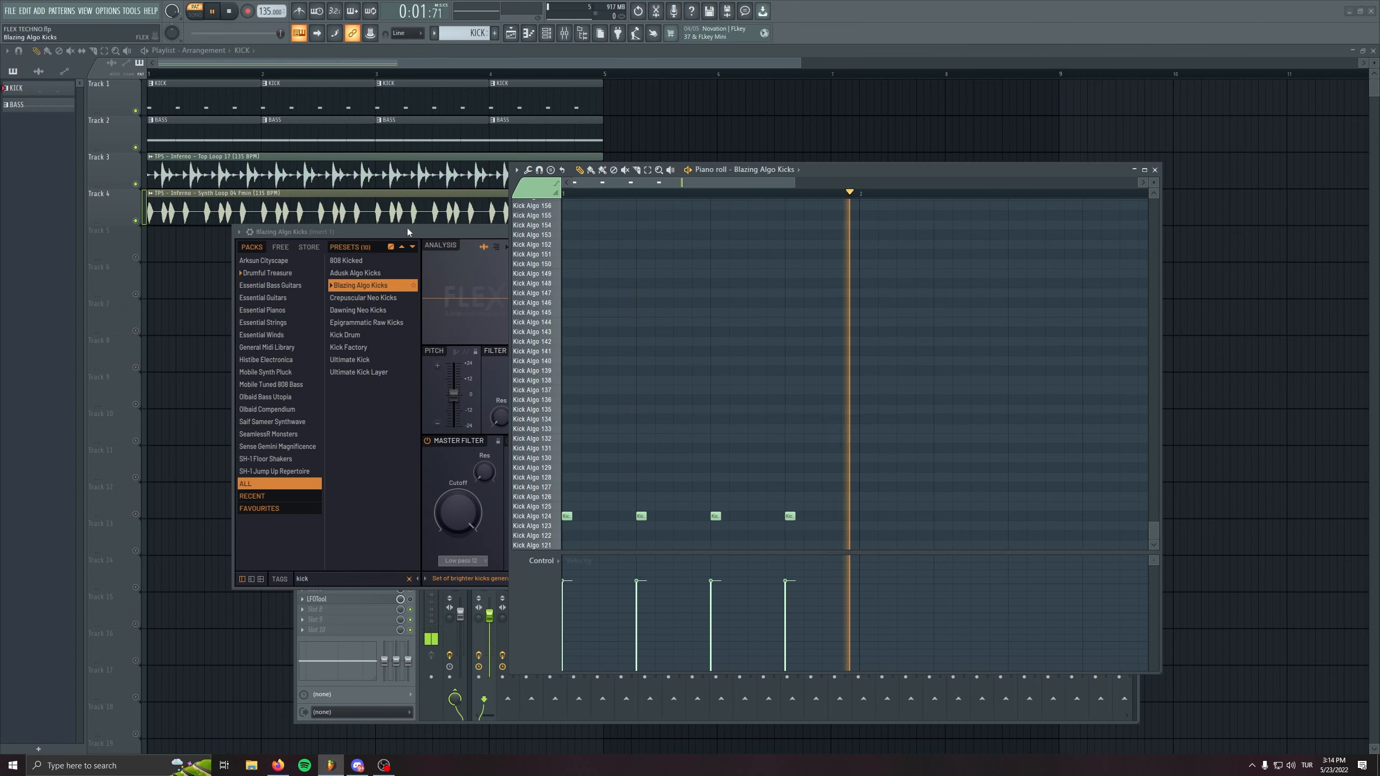
Spread out the FLEX and piano roll windows, and open the master track's LFOTool directly above FLEX
drag(416, 231, 183, 391)
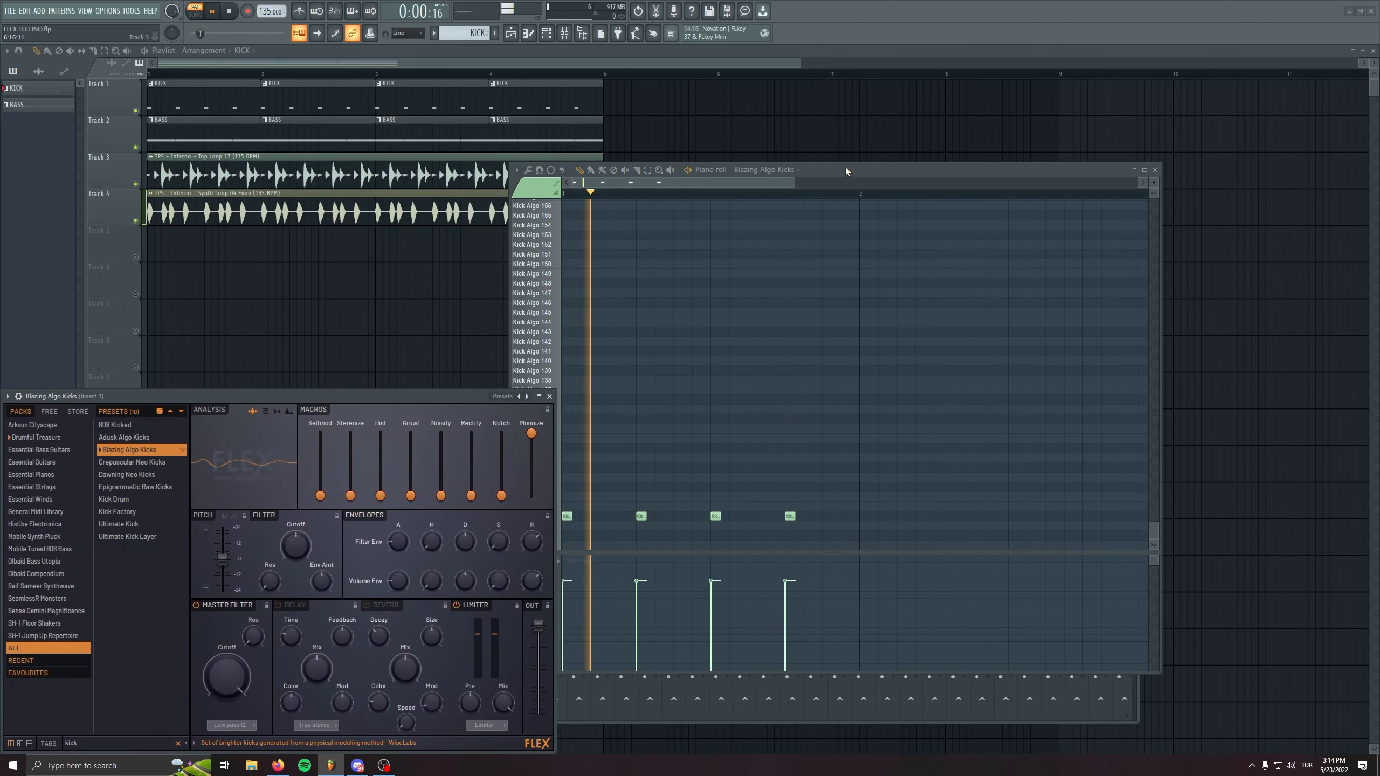
drag(845, 168, 961, 228)
key(space)
click(573, 507)
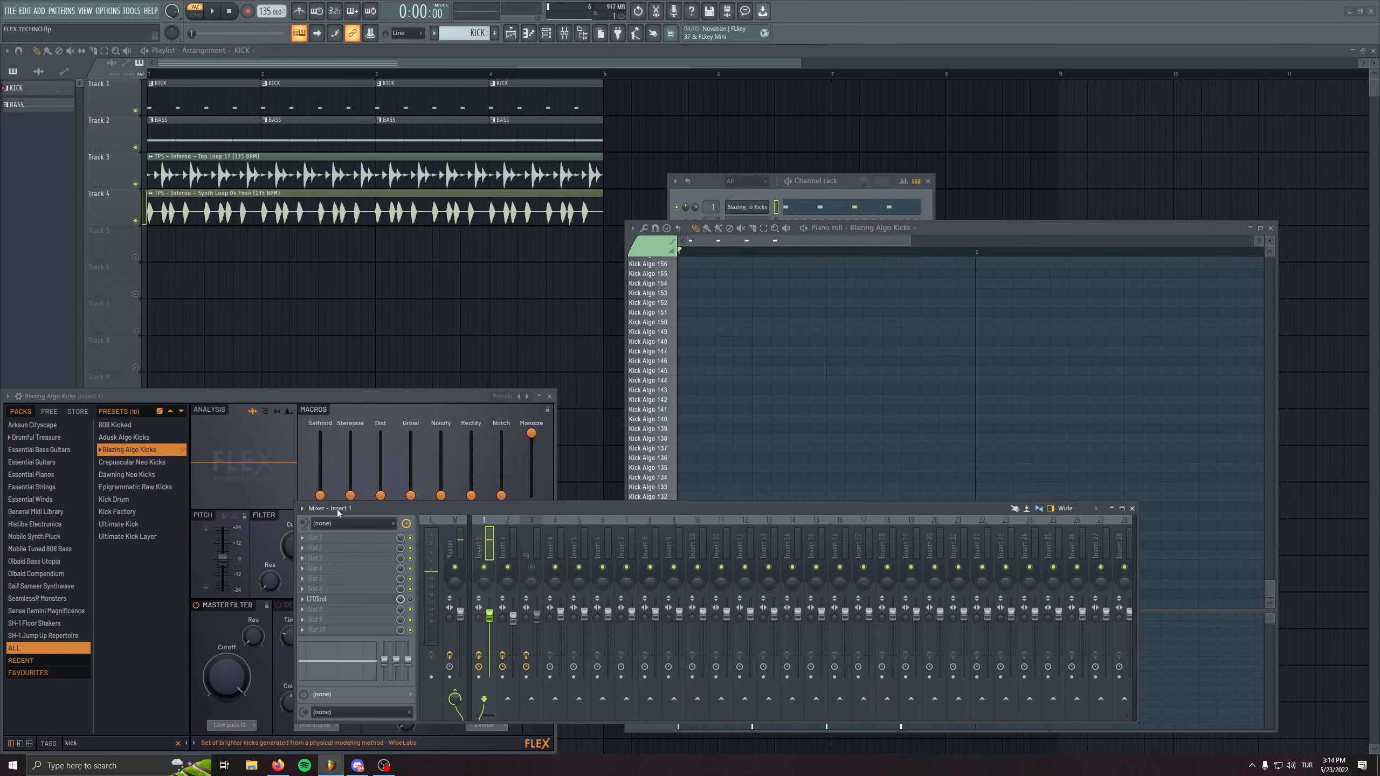
click(361, 591)
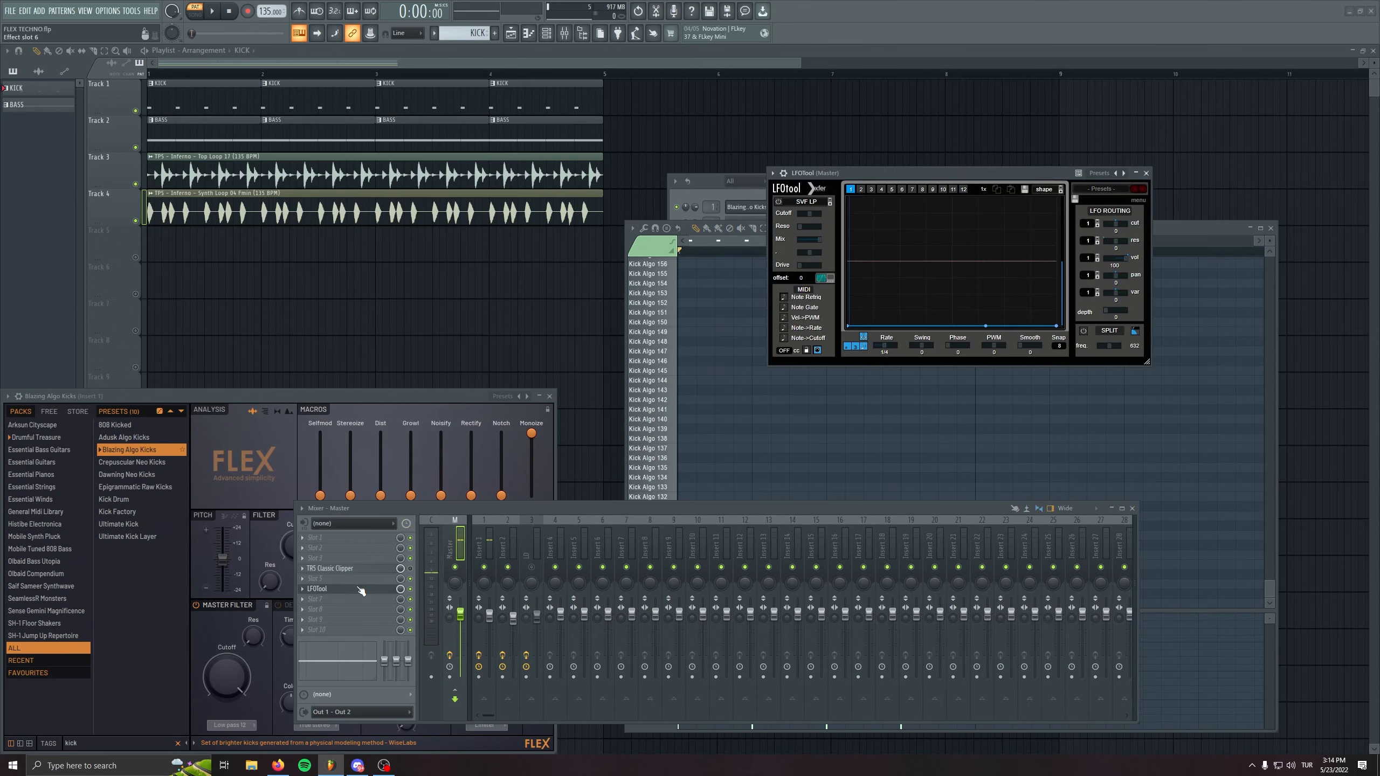
click(1132, 507)
drag(927, 174, 382, 208)
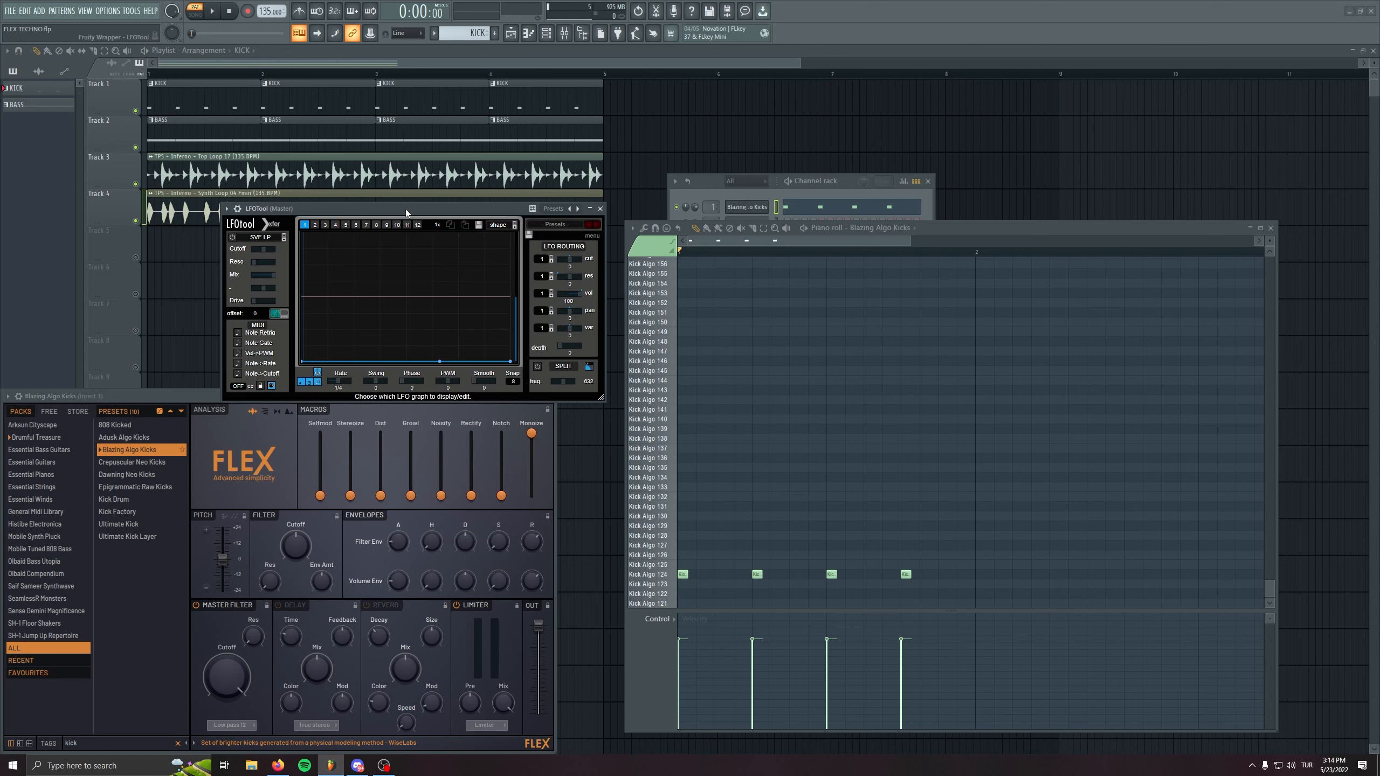
Play the kick pattern and try different settings of the Stereoize and Monoize macros in FLEX
key(space)
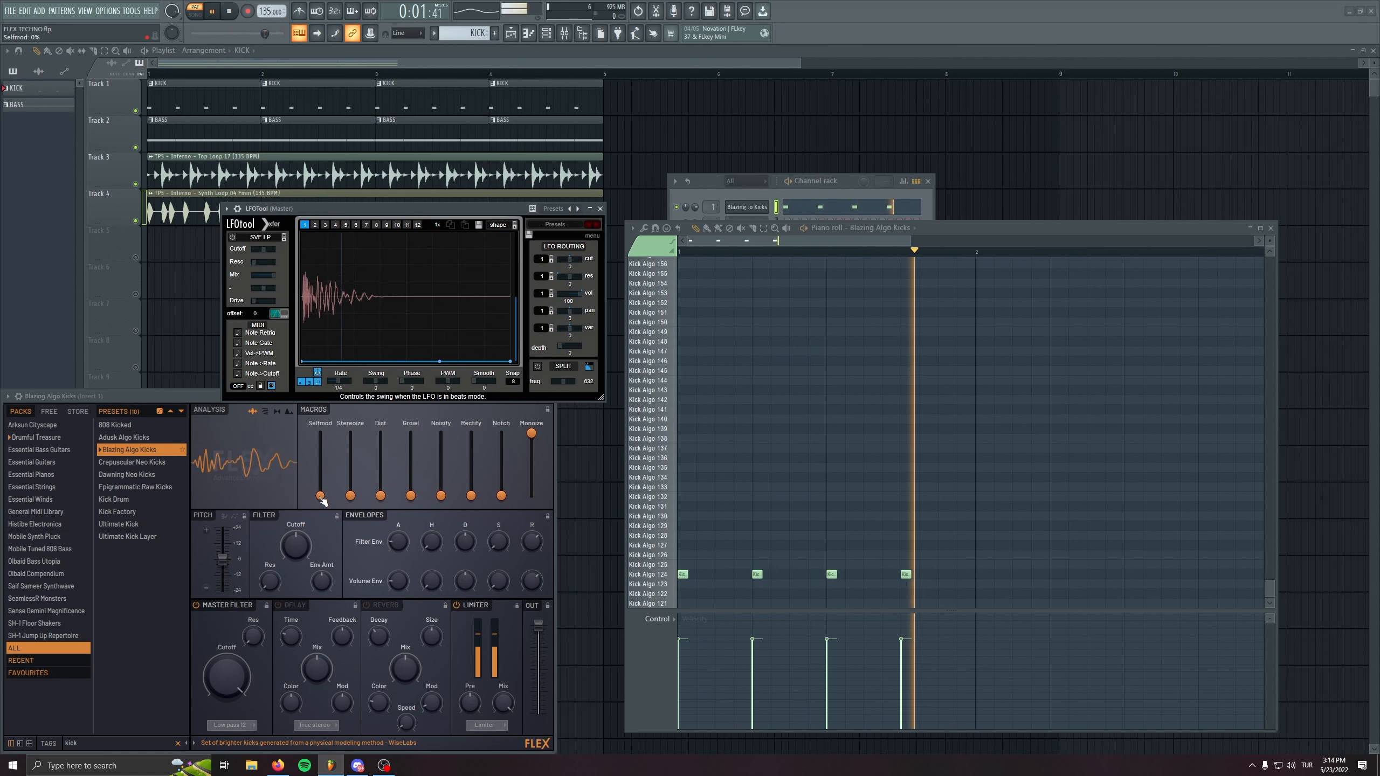
key(space)
drag(350, 495, 351, 450)
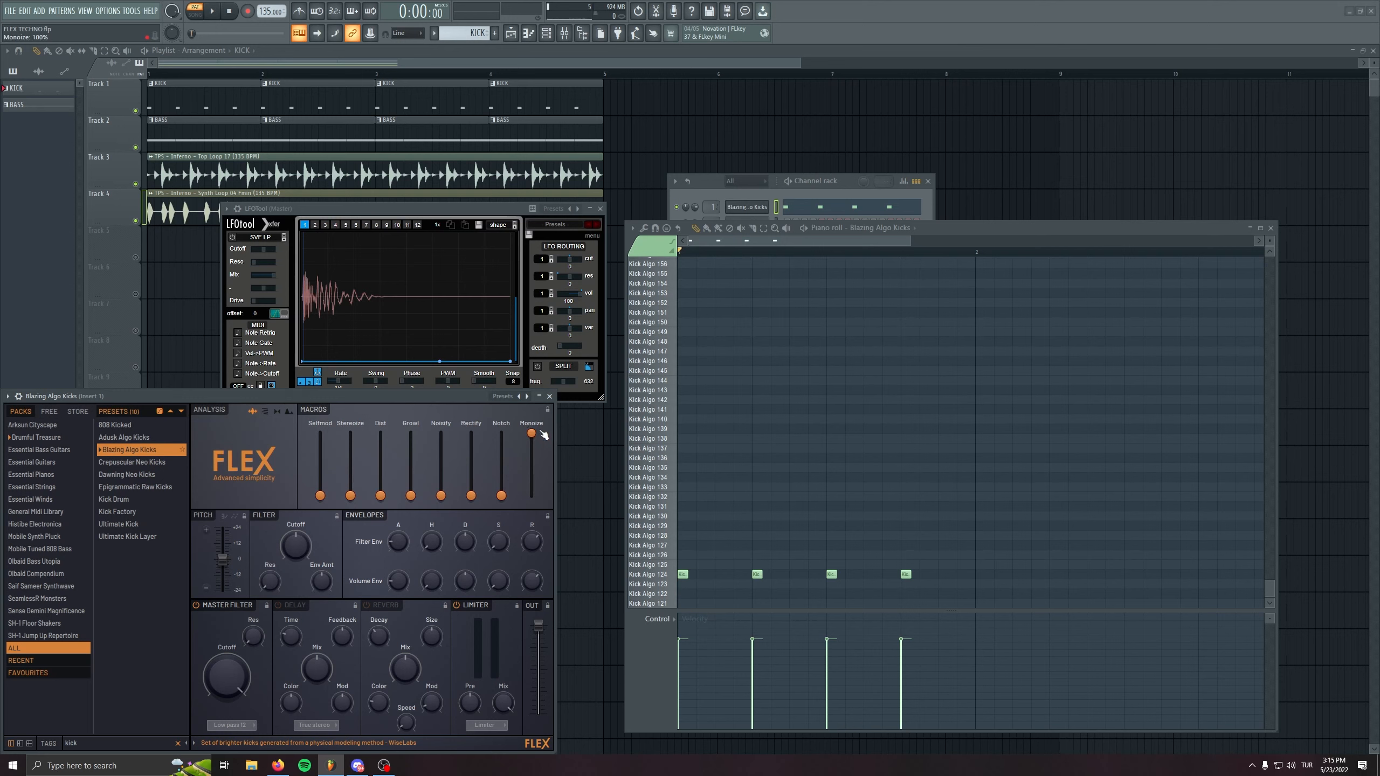
key(space)
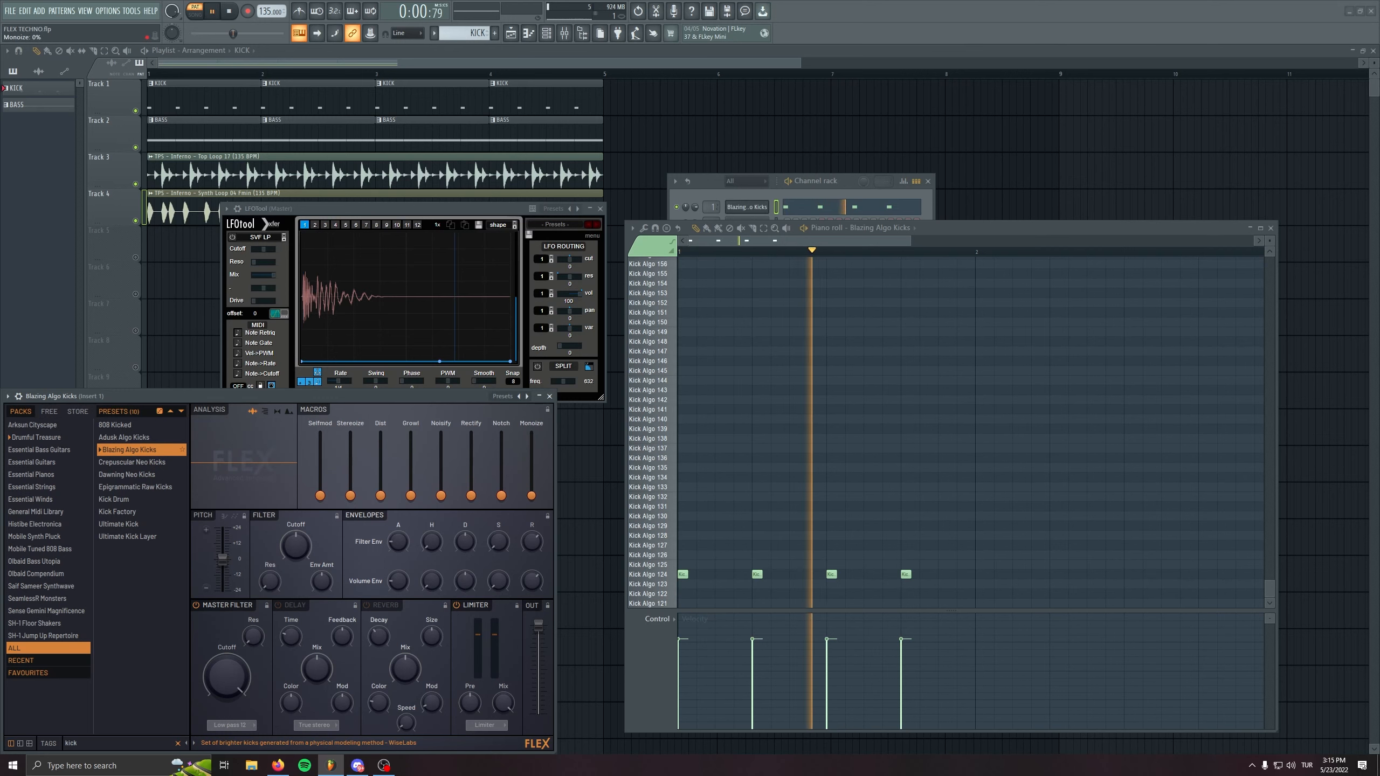
key(space)
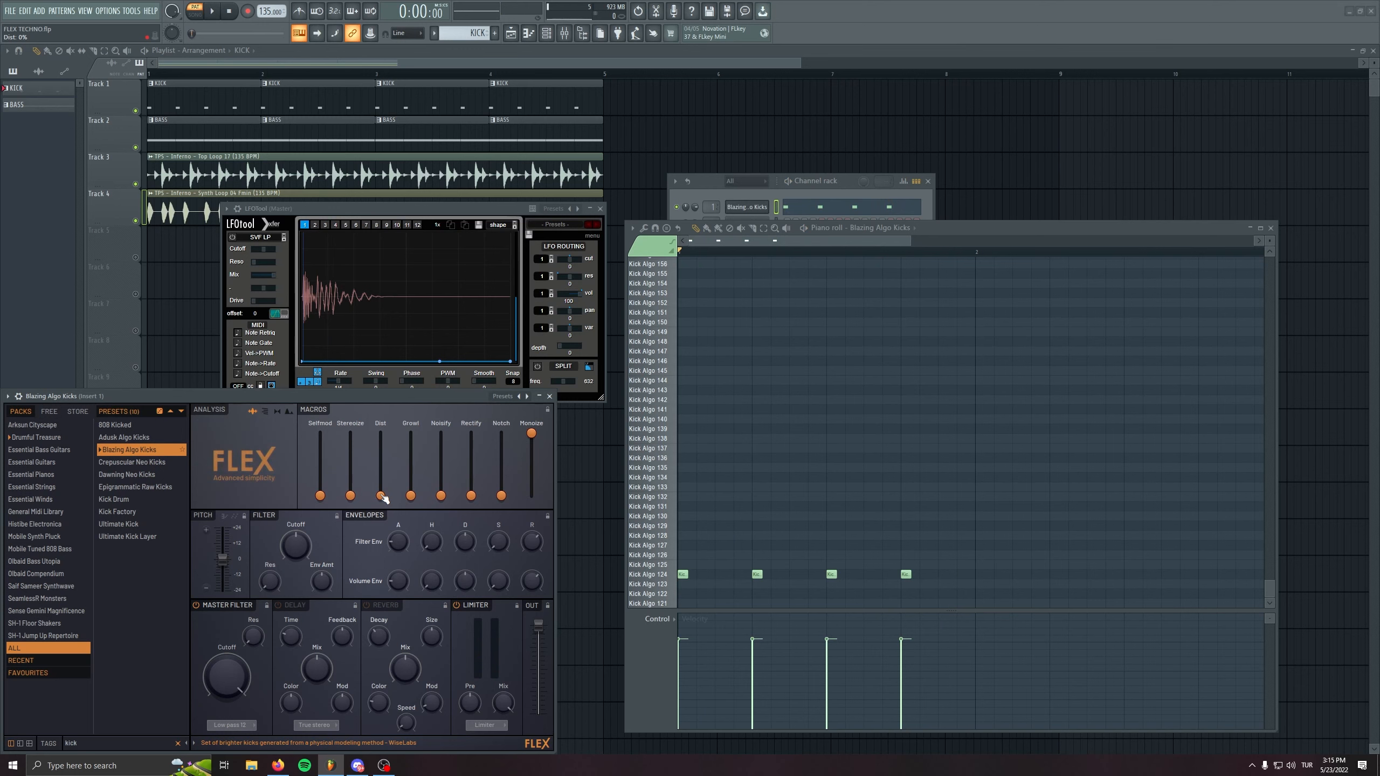
Raise the Dist macro to slightly below halfway during playback, and test the Growl macro before returning it to 0%
key(space)
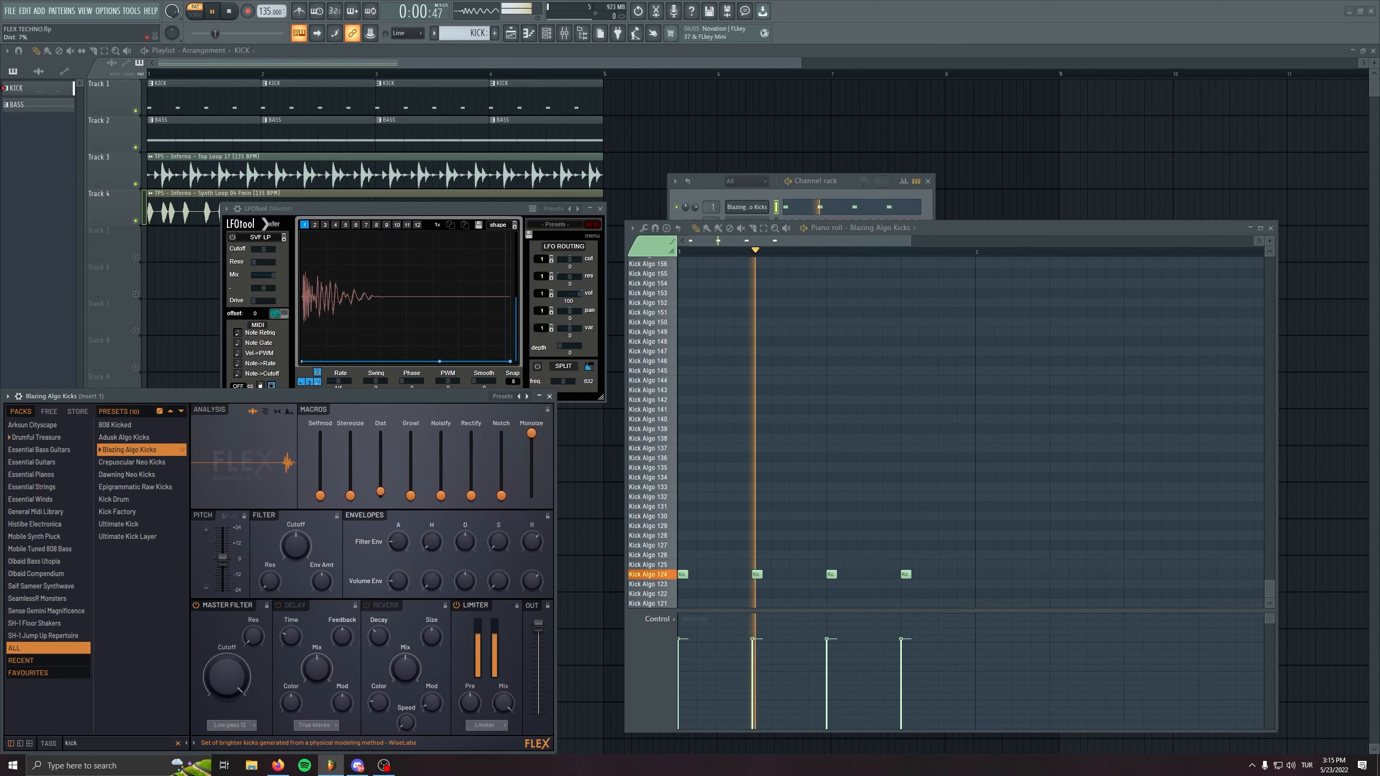
drag(381, 495, 410, 436)
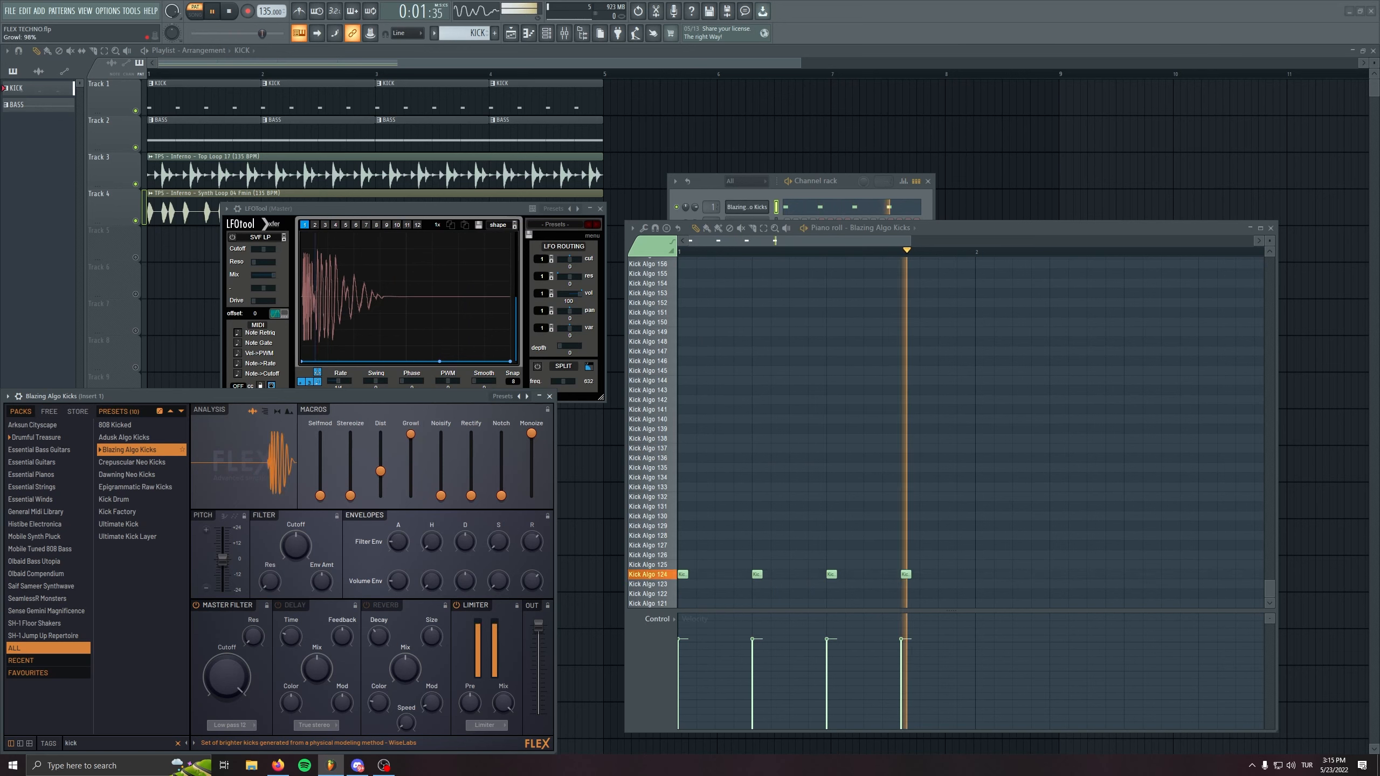
key(space)
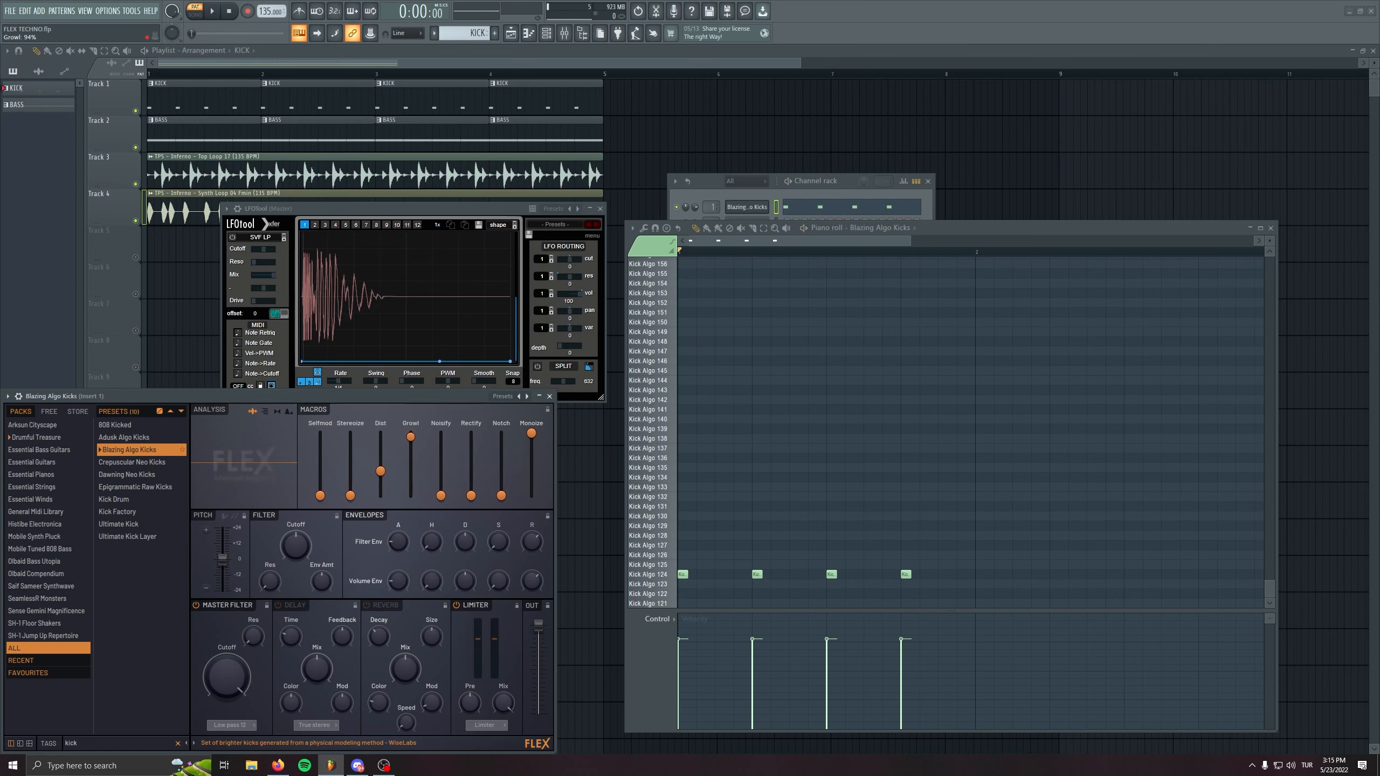
mouse_move(411, 476)
mouse_down()
mouse_move(411, 442)
mouse_move(411, 493)
mouse_up()
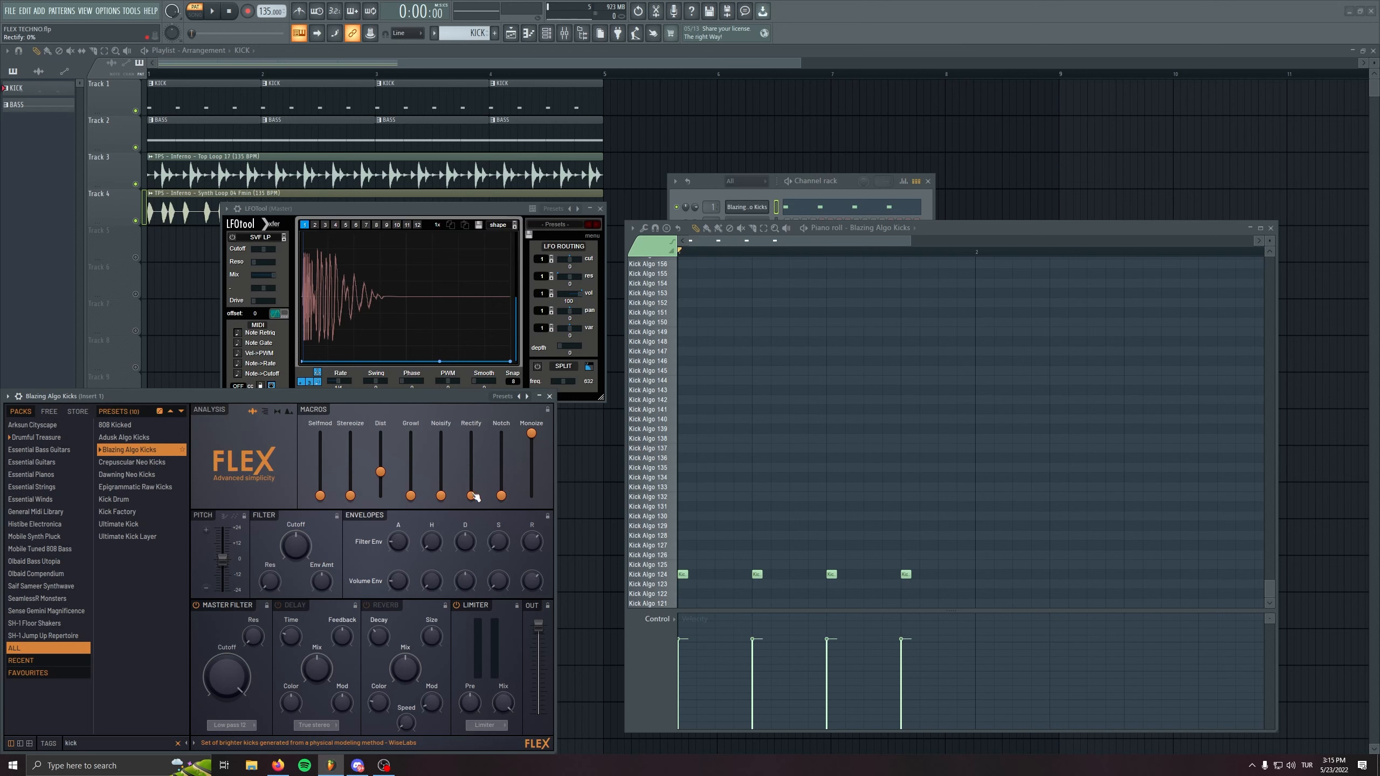
Try the Rectify macro on the playing kick, return it to 0%, and bring the channel rack to the front
key(space)
mouse_move(474, 499)
mouse_down()
mouse_move(471, 448)
mouse_move(471, 496)
mouse_up()
key(space)
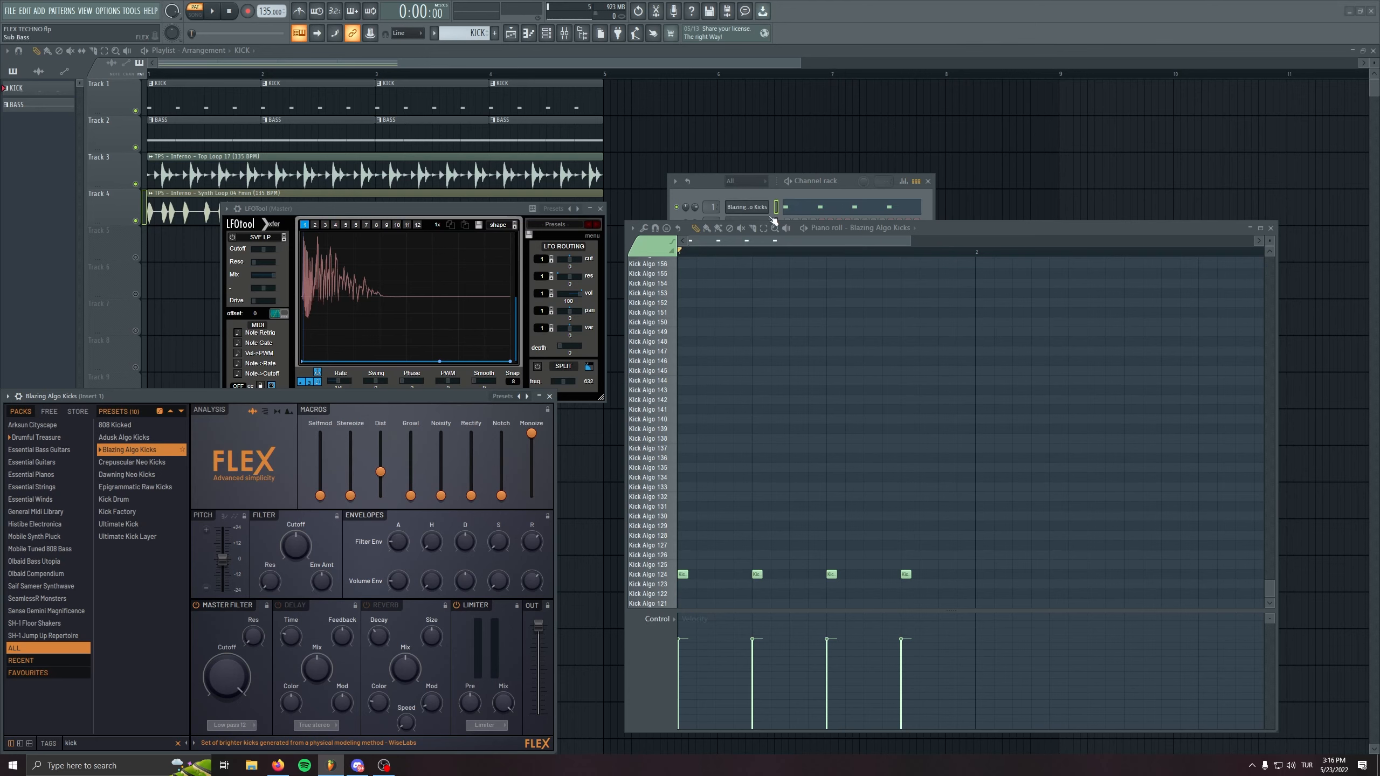
click(811, 207)
click(811, 207)
click(825, 212)
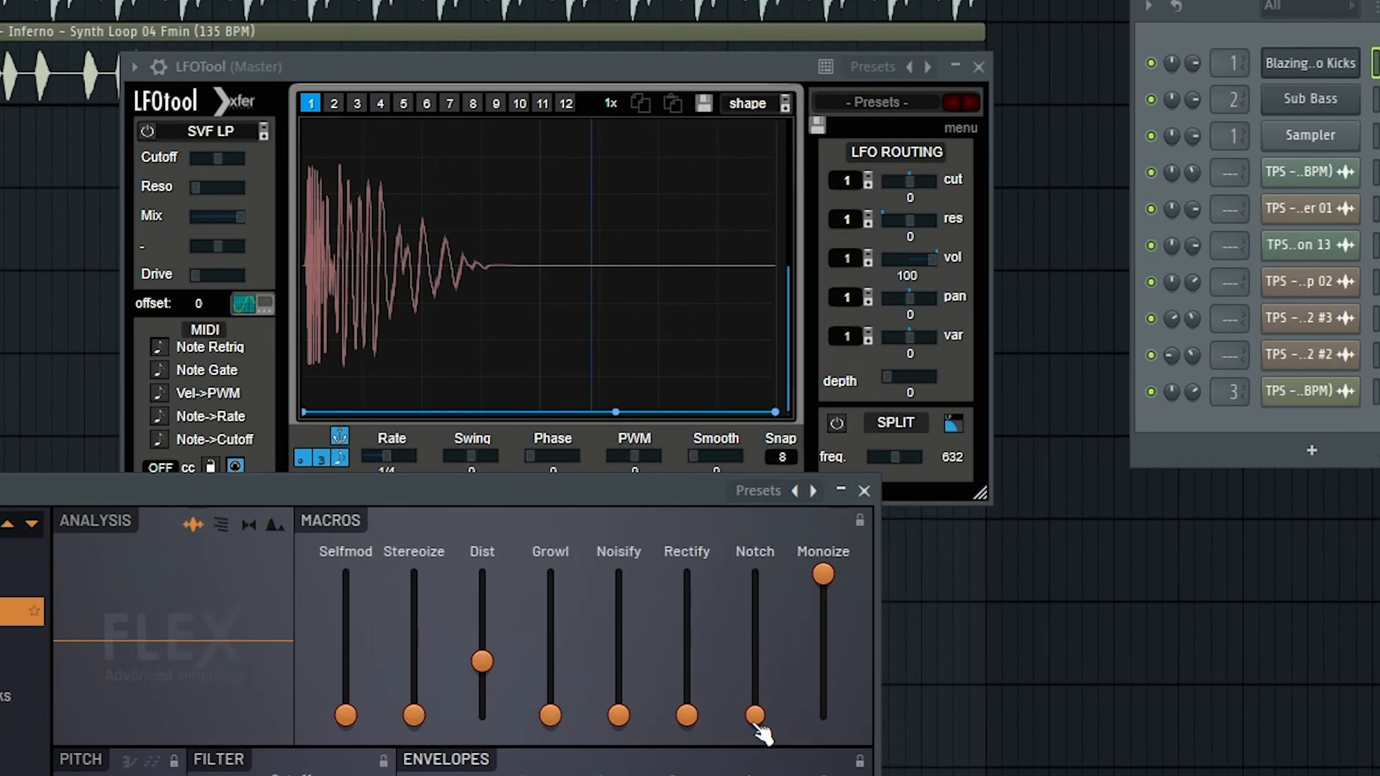
Raise the Dist macro to about halfway while testing Notch and the other macros, returning those to zero
drag(501, 495, 501, 449)
drag(756, 610, 755, 713)
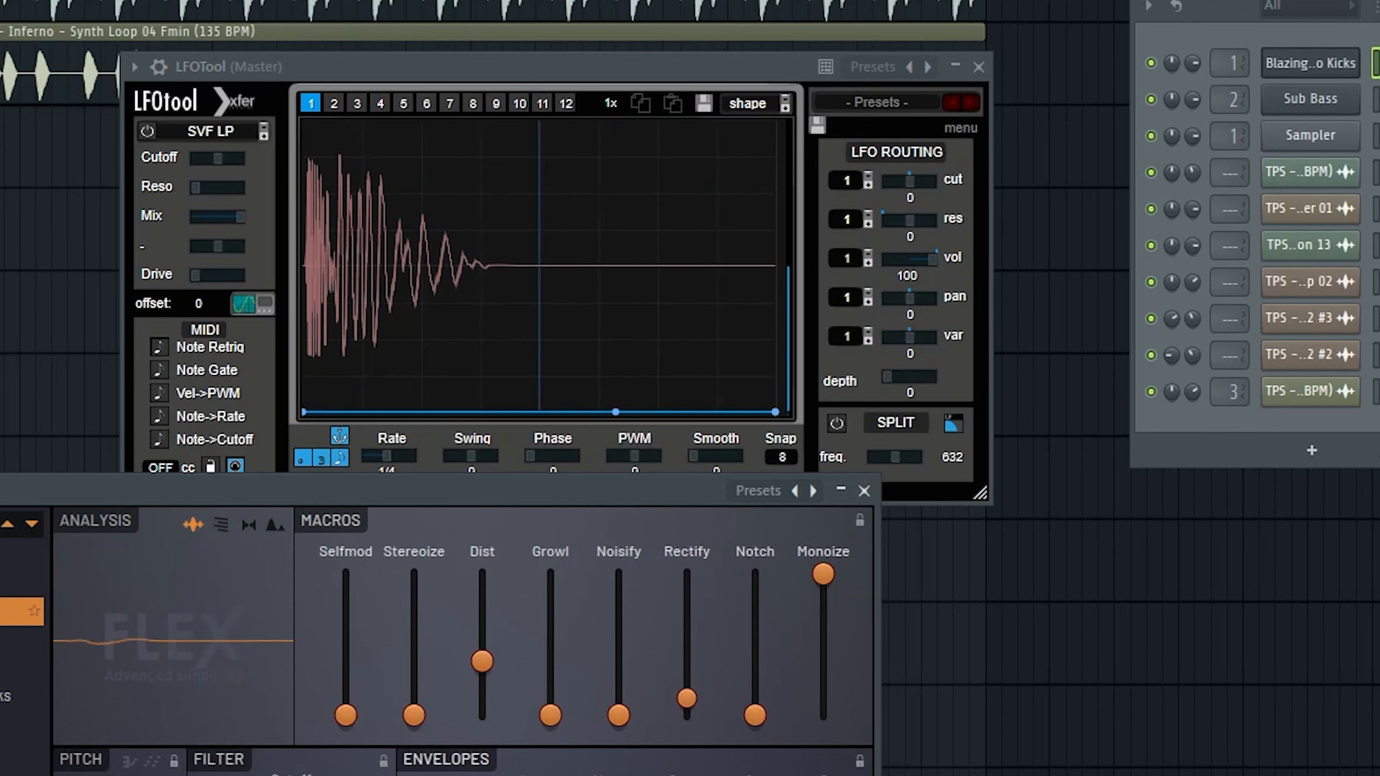
drag(632, 723, 550, 715)
drag(482, 661, 482, 640)
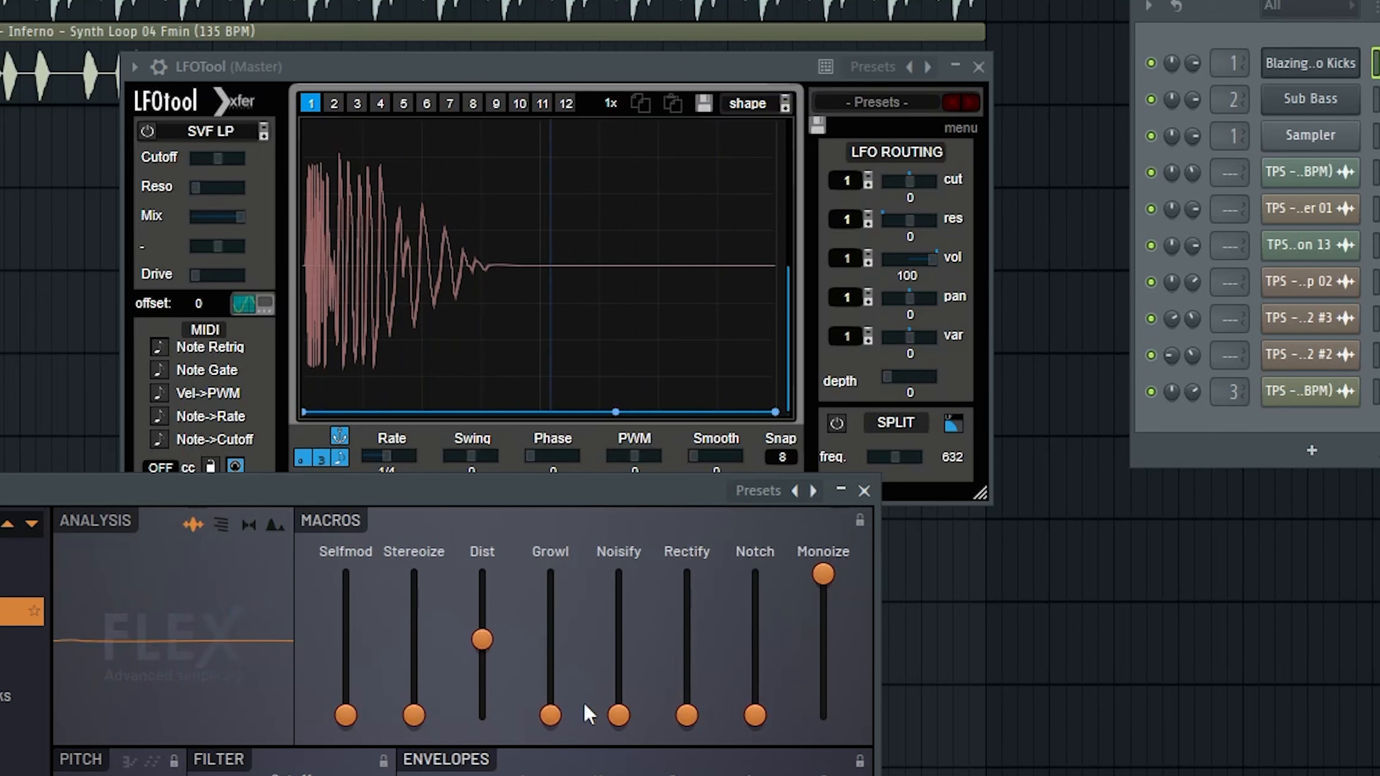
mouse_move(755, 712)
mouse_down()
mouse_move(755, 606)
mouse_move(755, 713)
mouse_move(755, 681)
mouse_up()
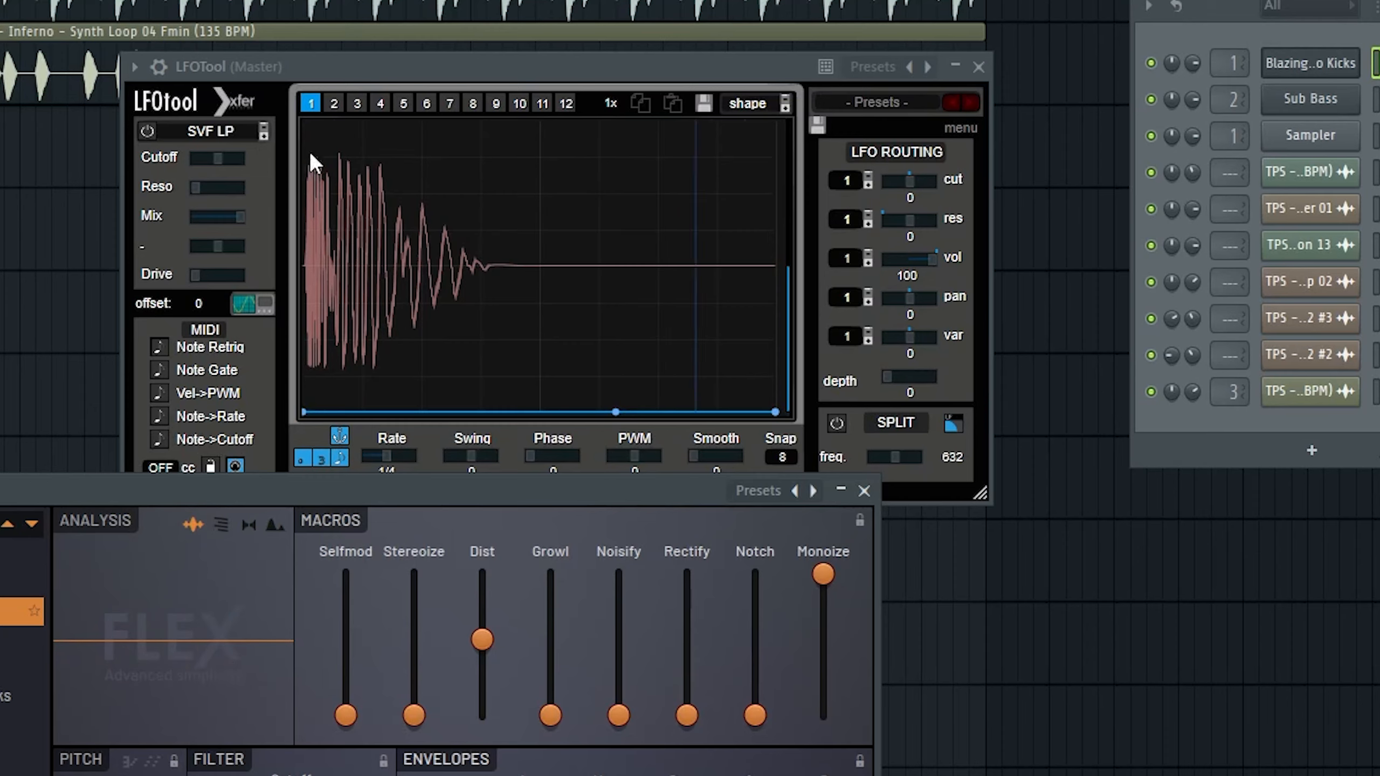
Add Fruity Blood Overdrive to the kick's mixer track, Insert 1, and raise its Pre Amp
double_click(1212, 64)
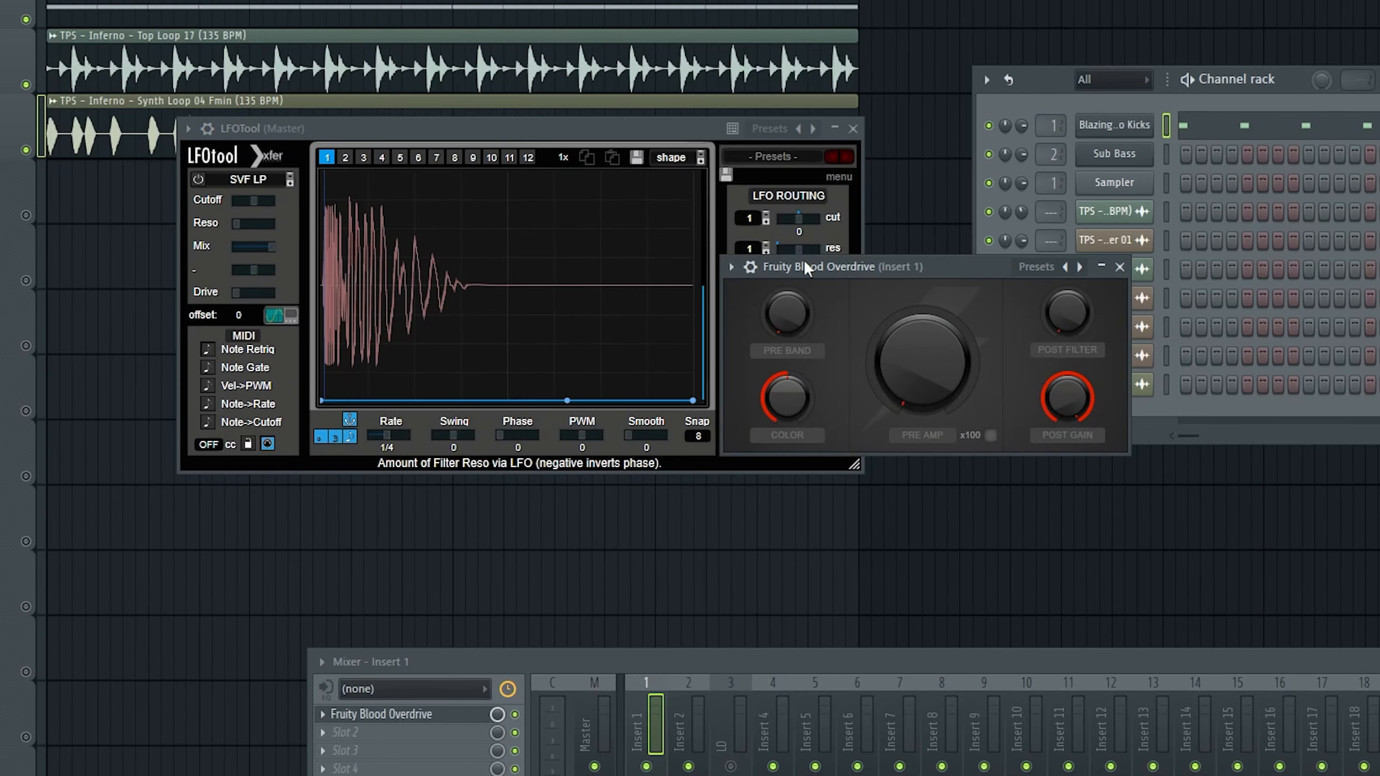
drag(805, 262, 169, 482)
drag(283, 607, 283, 560)
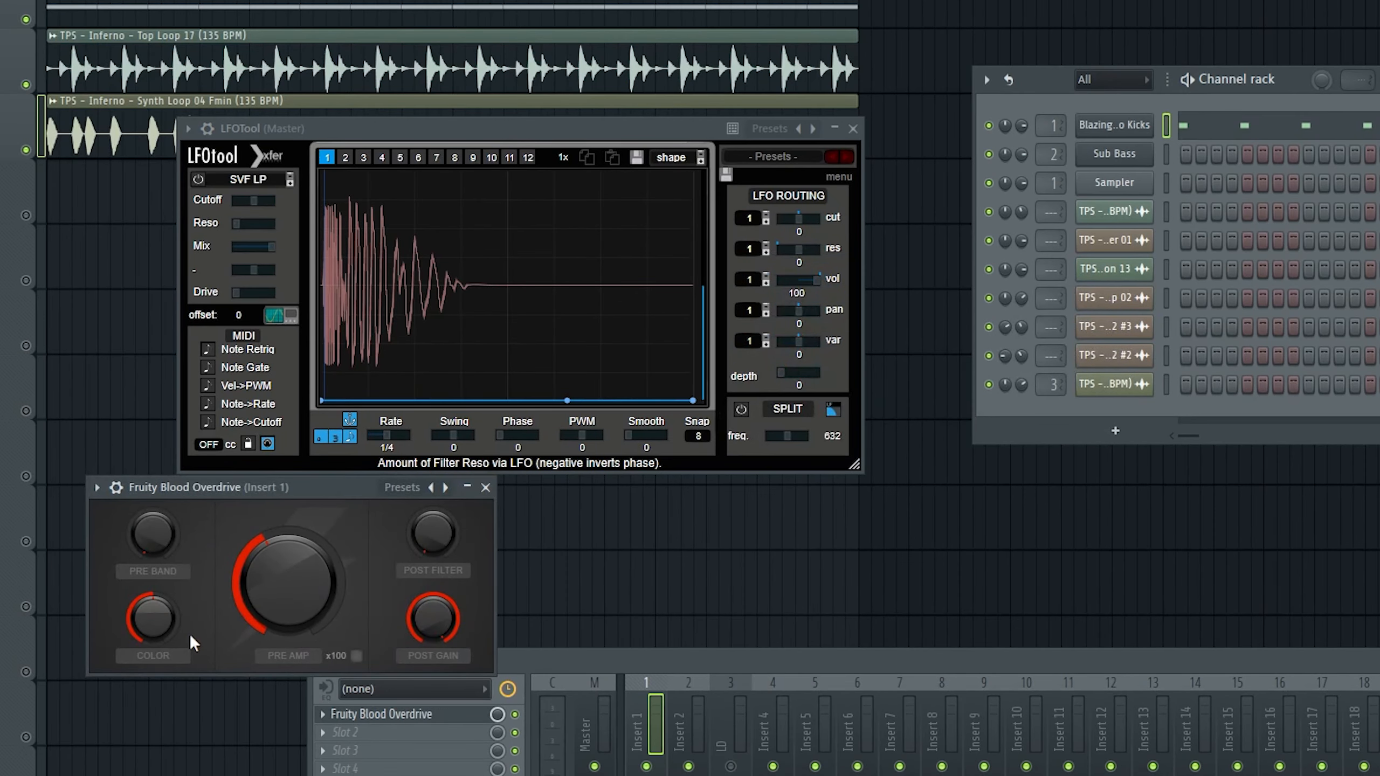
drag(281, 490, 355, 476)
Fine-tune the overdrive's Pre Amp with the kick playing, and lower its Color and Post Gain
key(space)
drag(387, 543, 387, 561)
drag(503, 597, 502, 611)
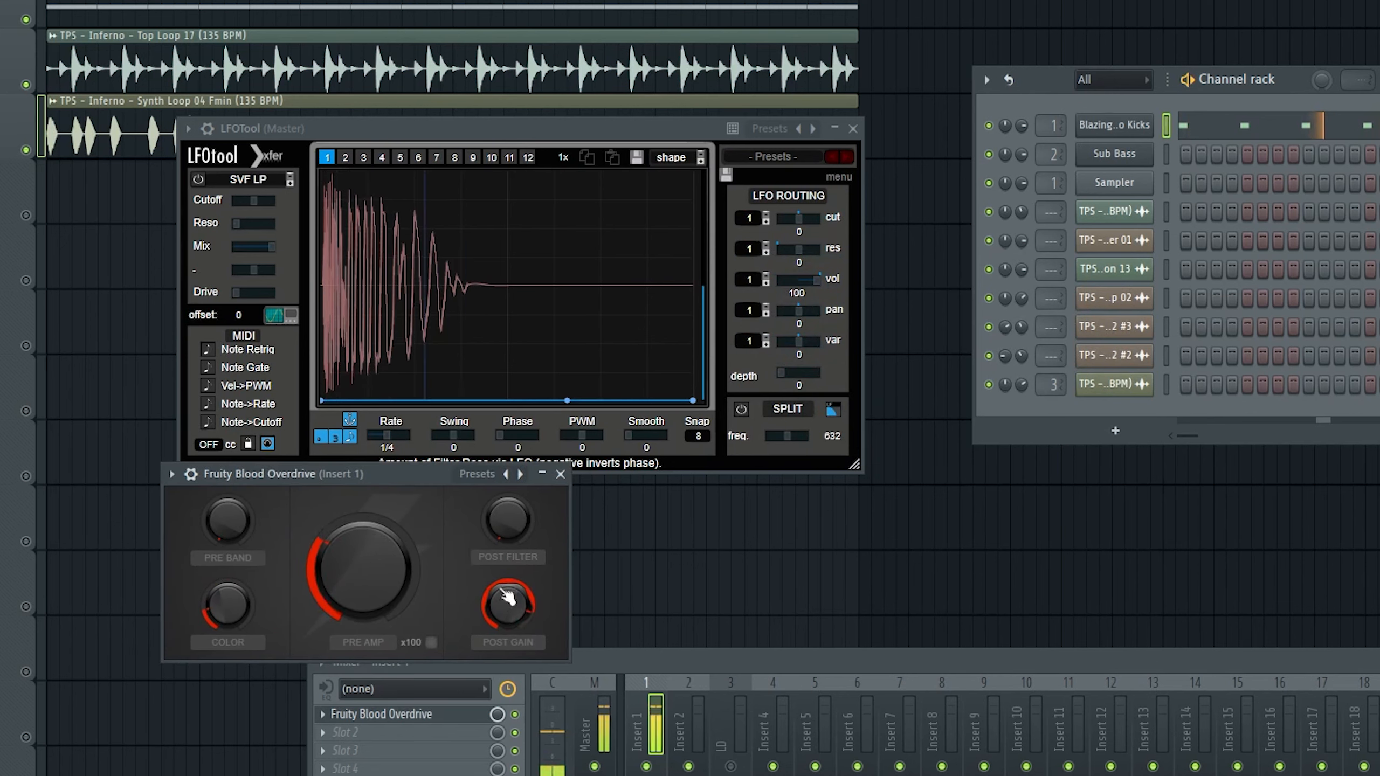
drag(365, 571, 365, 566)
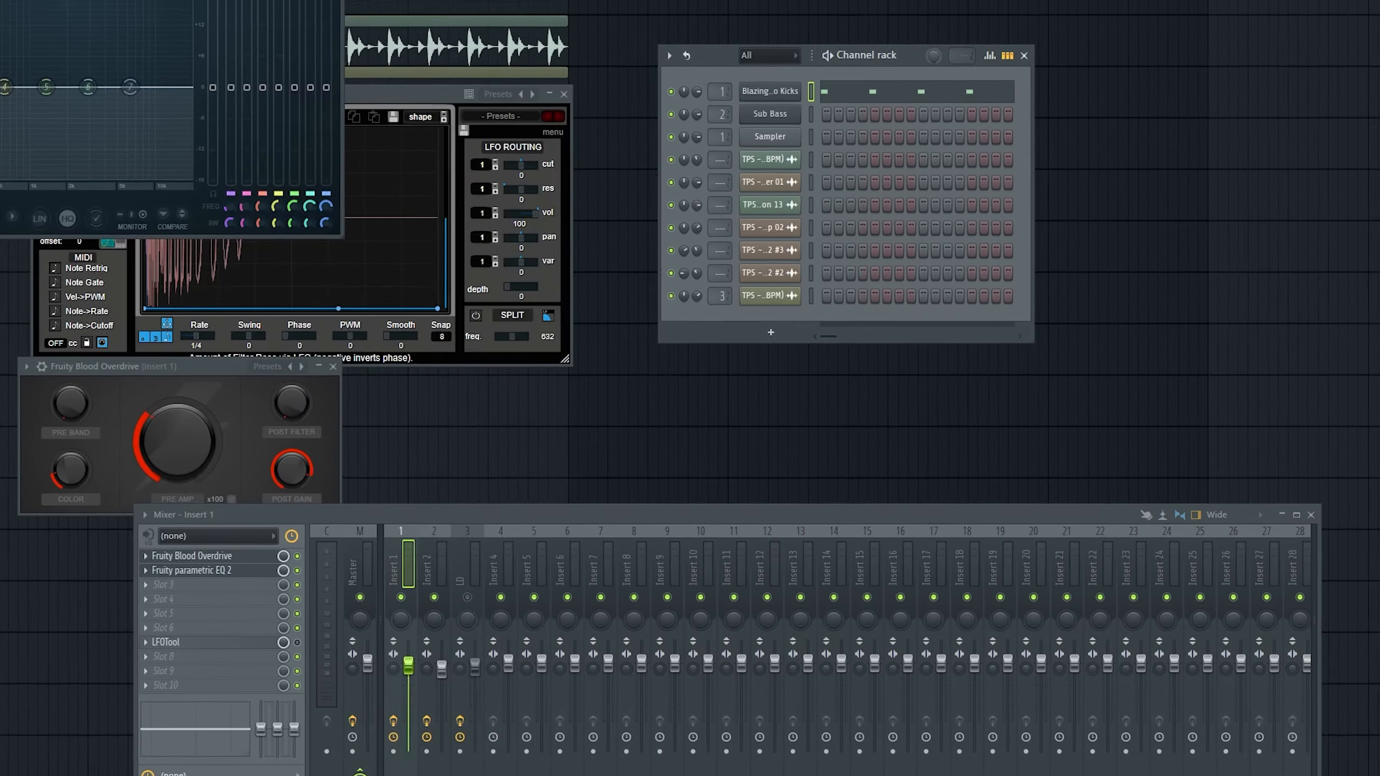
Add Fruity parametric EQ 2 after the overdrive on Insert 1 and slightly lower its main level during playback
drag(284, 63, 863, 285)
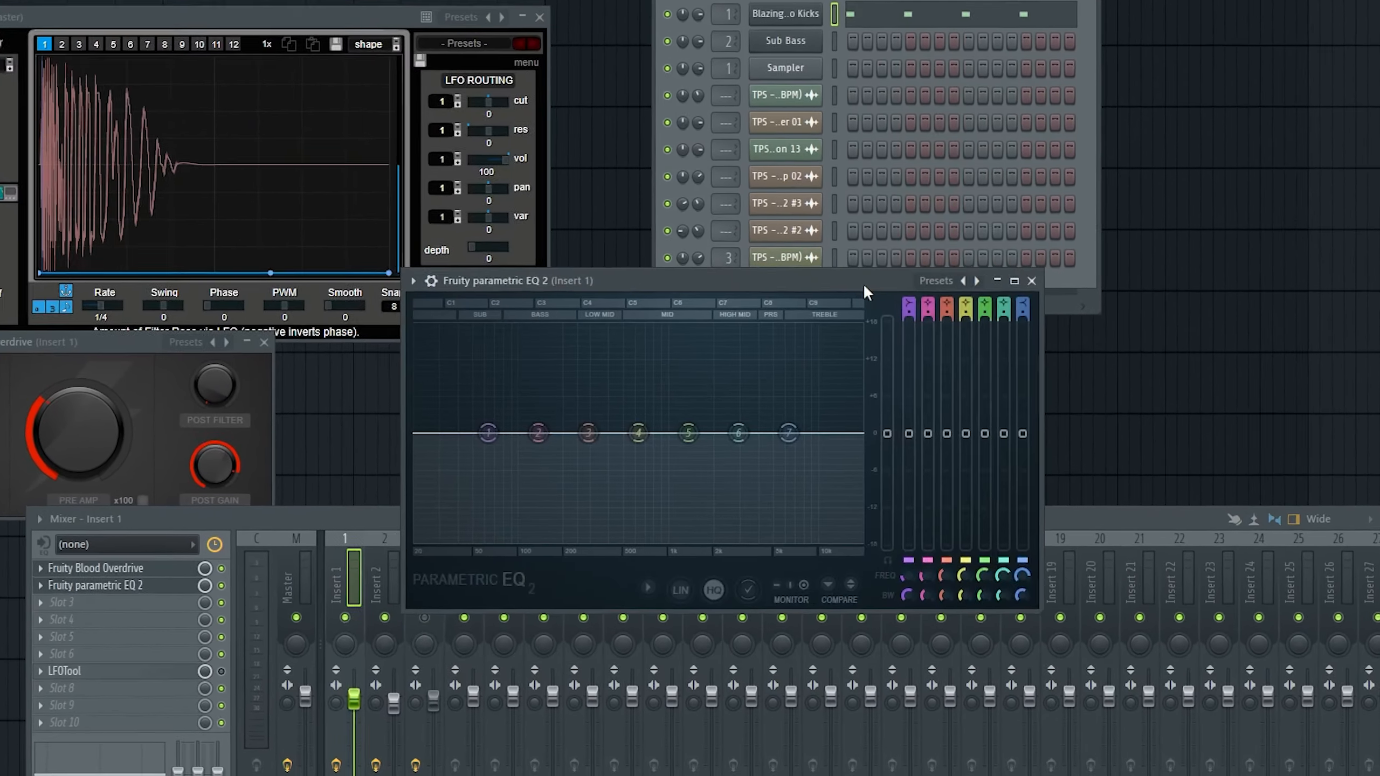
key(space)
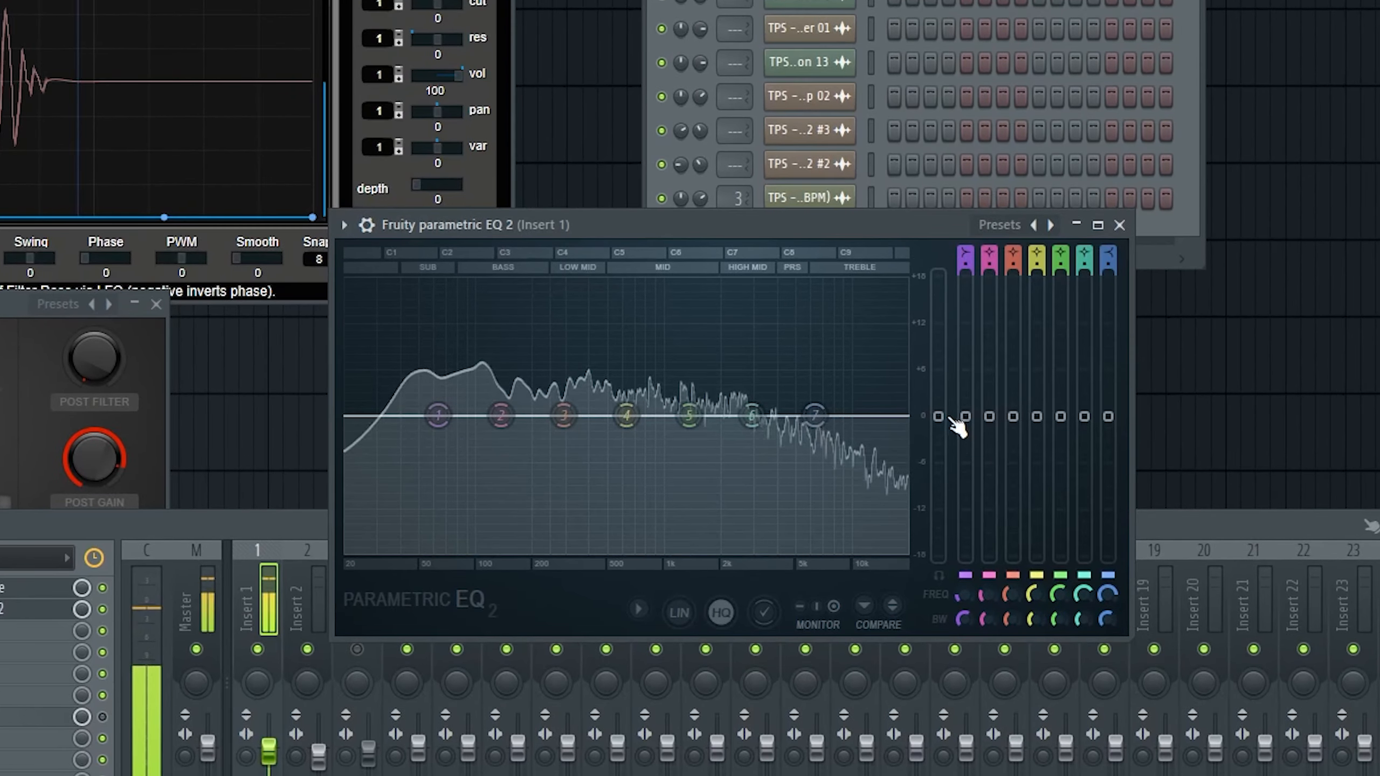
drag(920, 422, 920, 433)
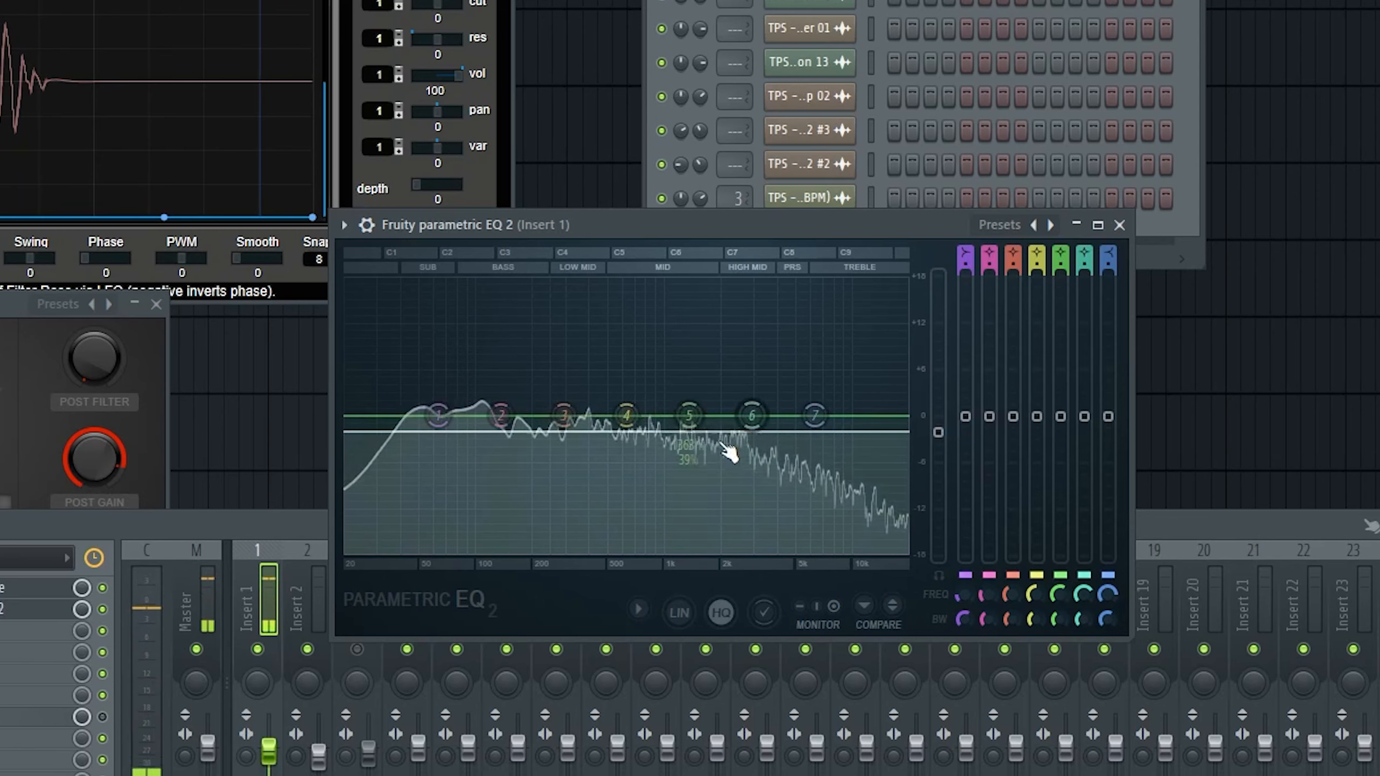
Boost EQ band 6 slightly near 3 kHz and cut band 3 around 331 Hz with a 19% bandwidth
drag(752, 415, 751, 401)
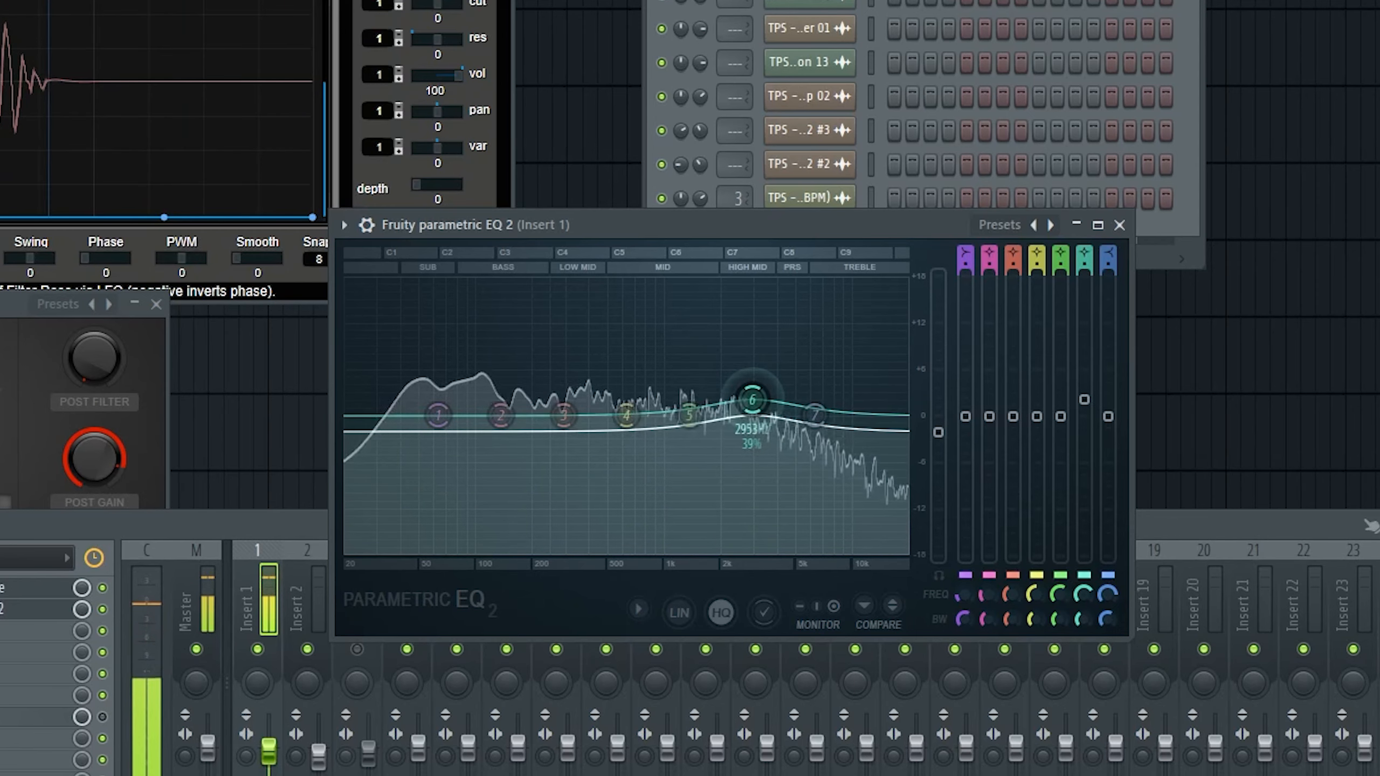
drag(563, 415, 561, 398)
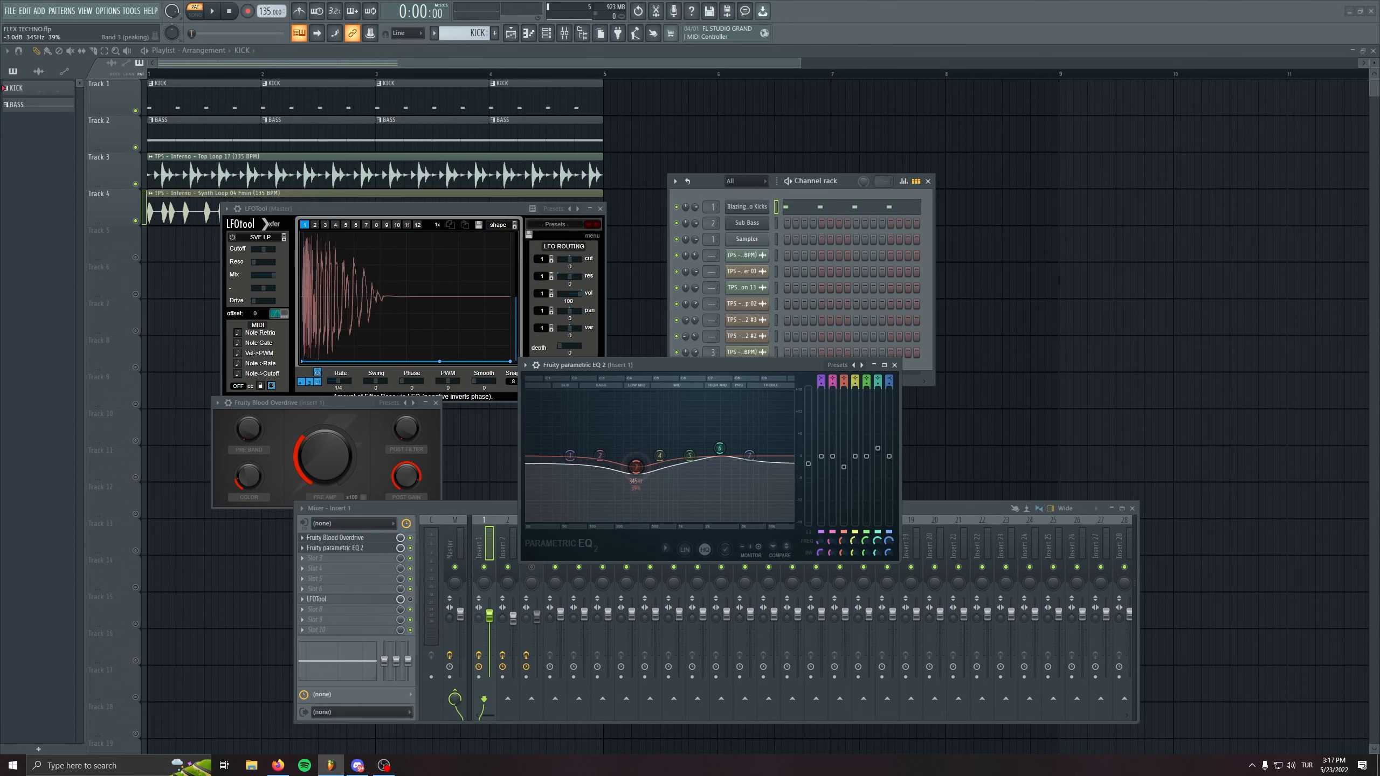
scroll(639, 470, down, 4)
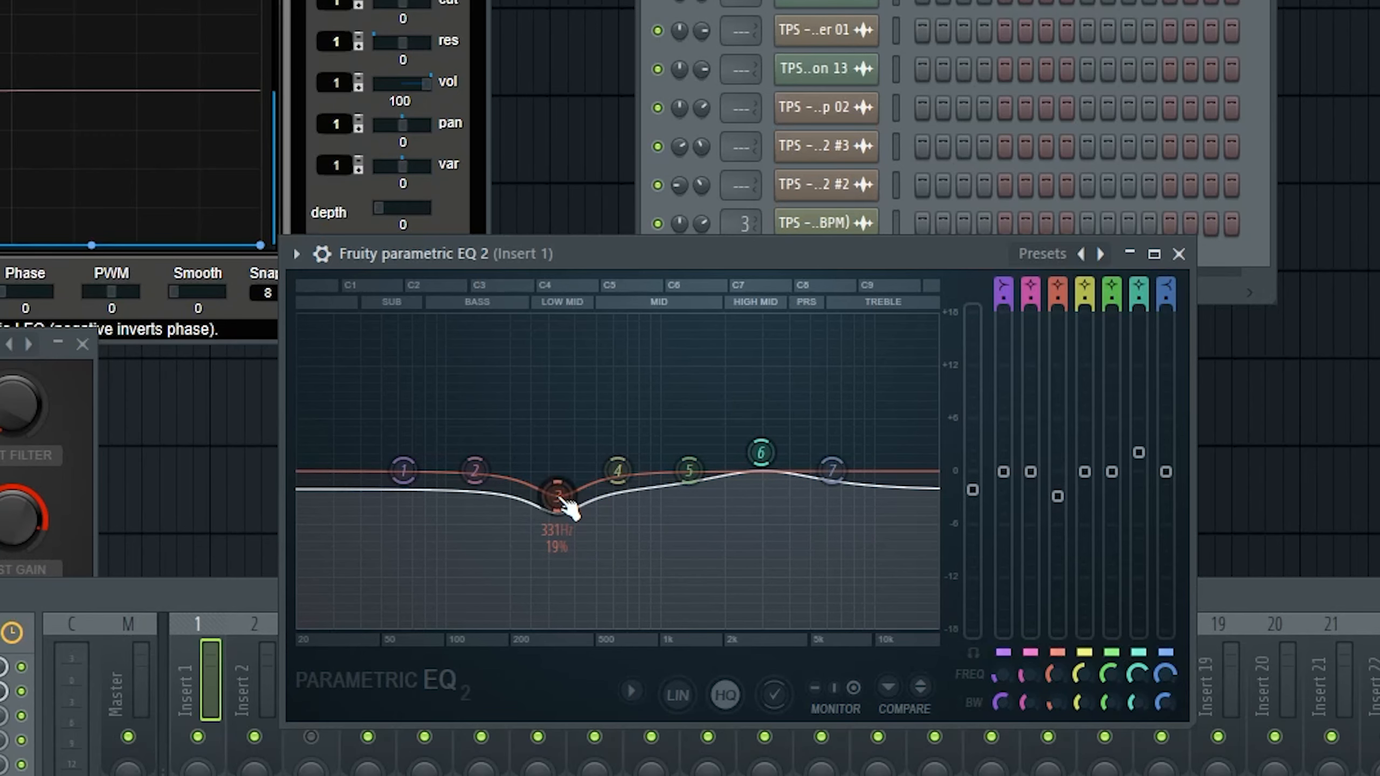
Deepen the band 3 cut a little and narrow its bandwidth to 13%
drag(1057, 495, 1057, 511)
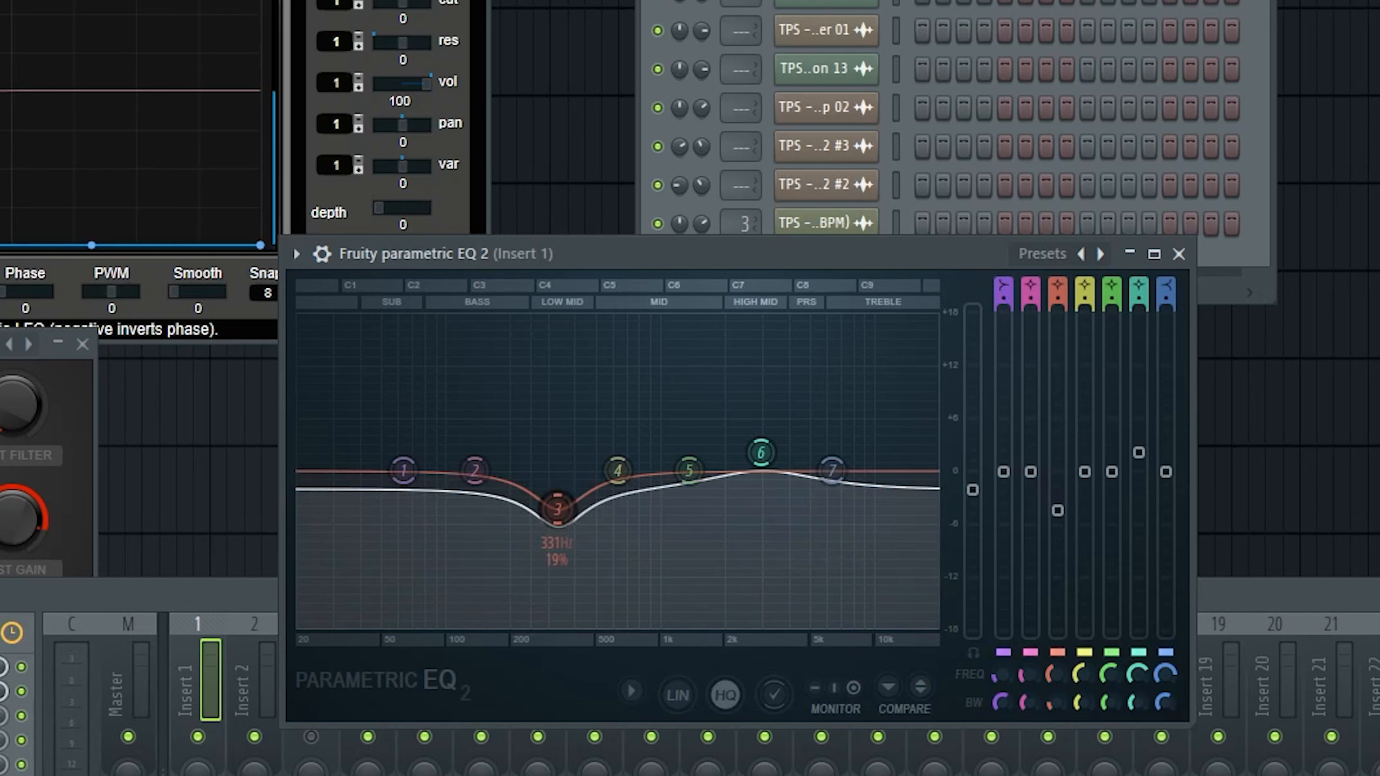
drag(1057, 510, 1057, 513)
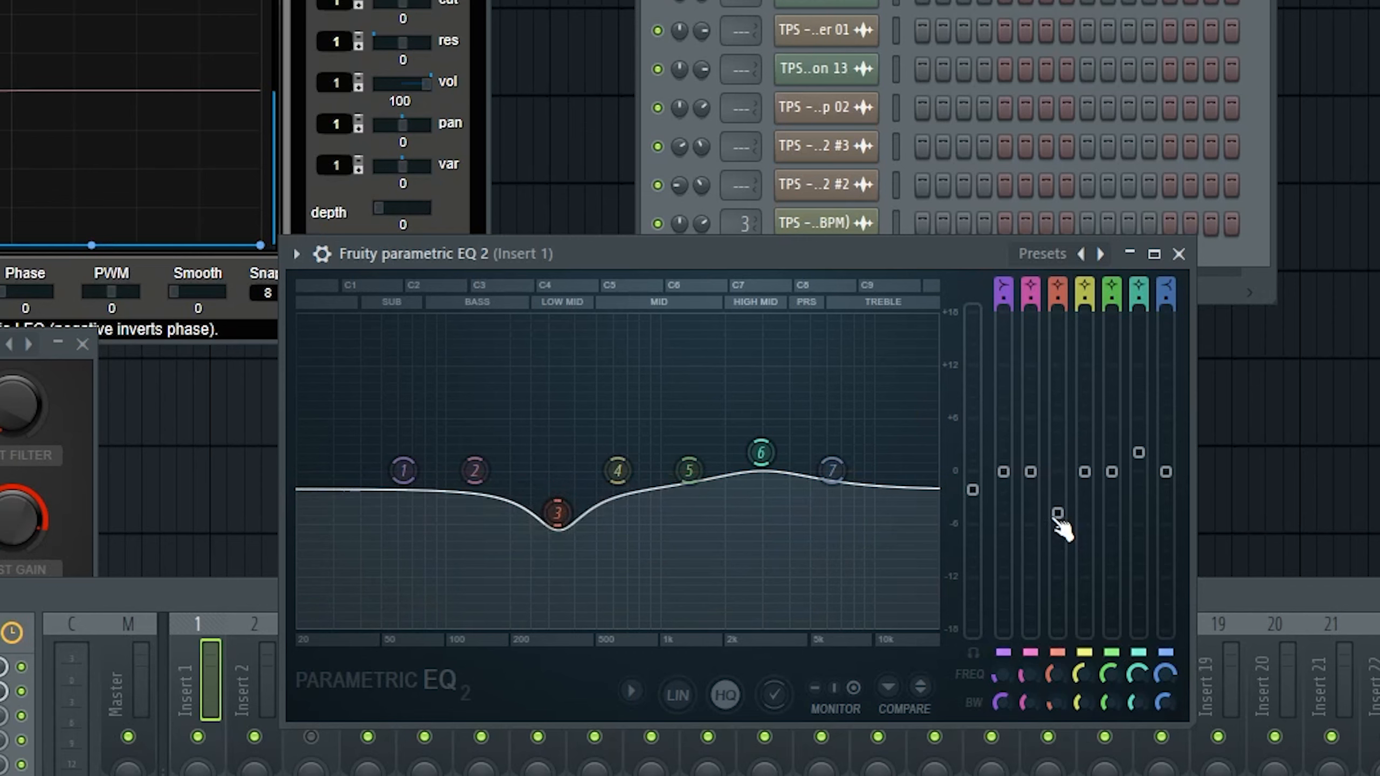
drag(1062, 702, 1063, 691)
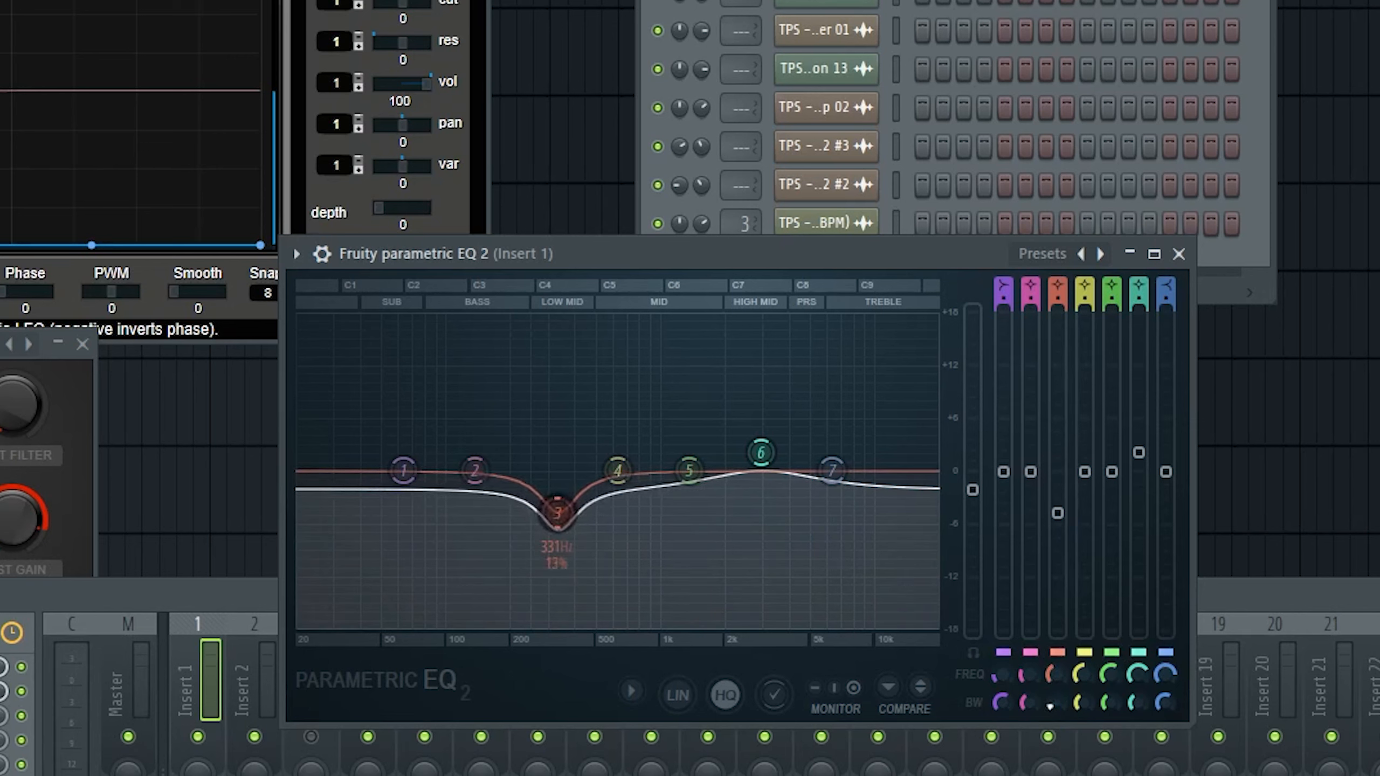
drag(557, 512, 557, 512)
Compare band 3 flat, fully cut and strongly boosted while playing the kick
drag(1061, 516, 1060, 518)
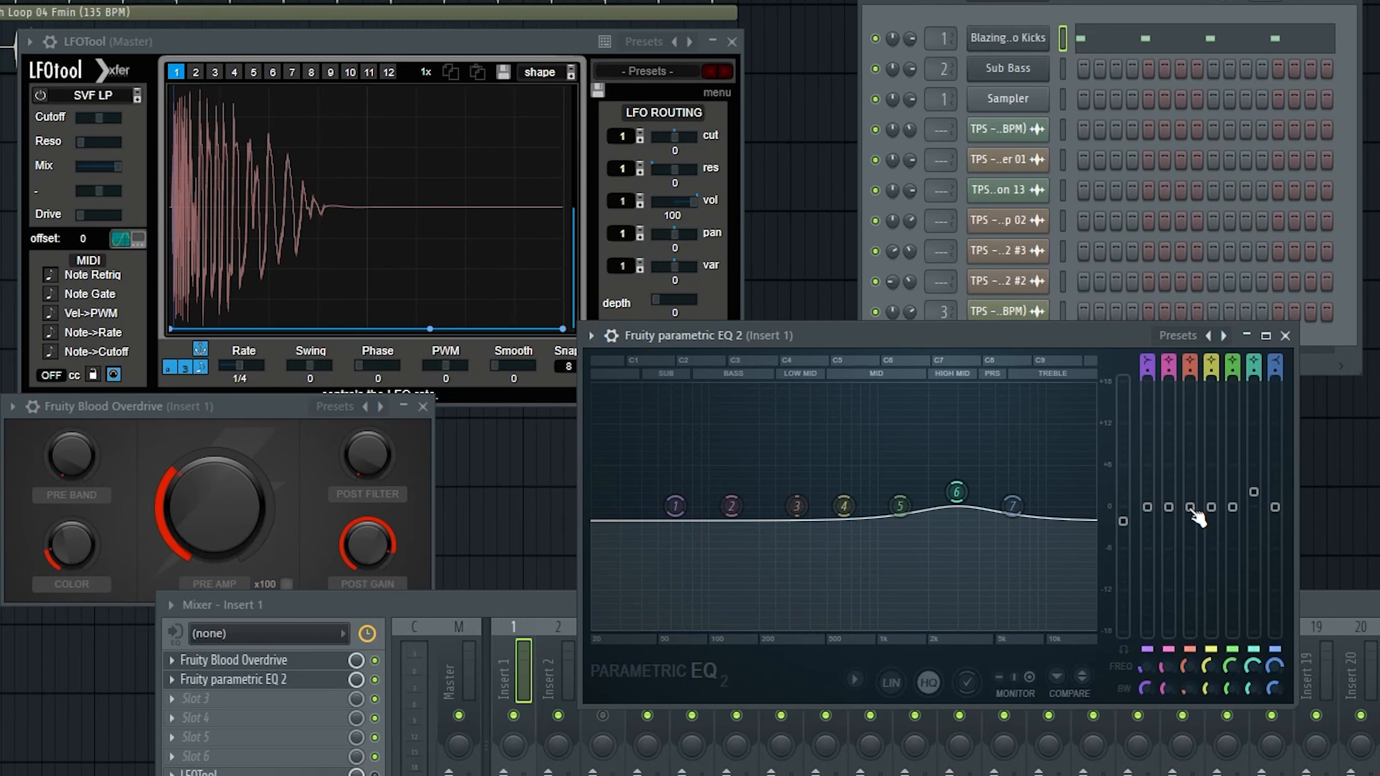
drag(1192, 513, 1190, 632)
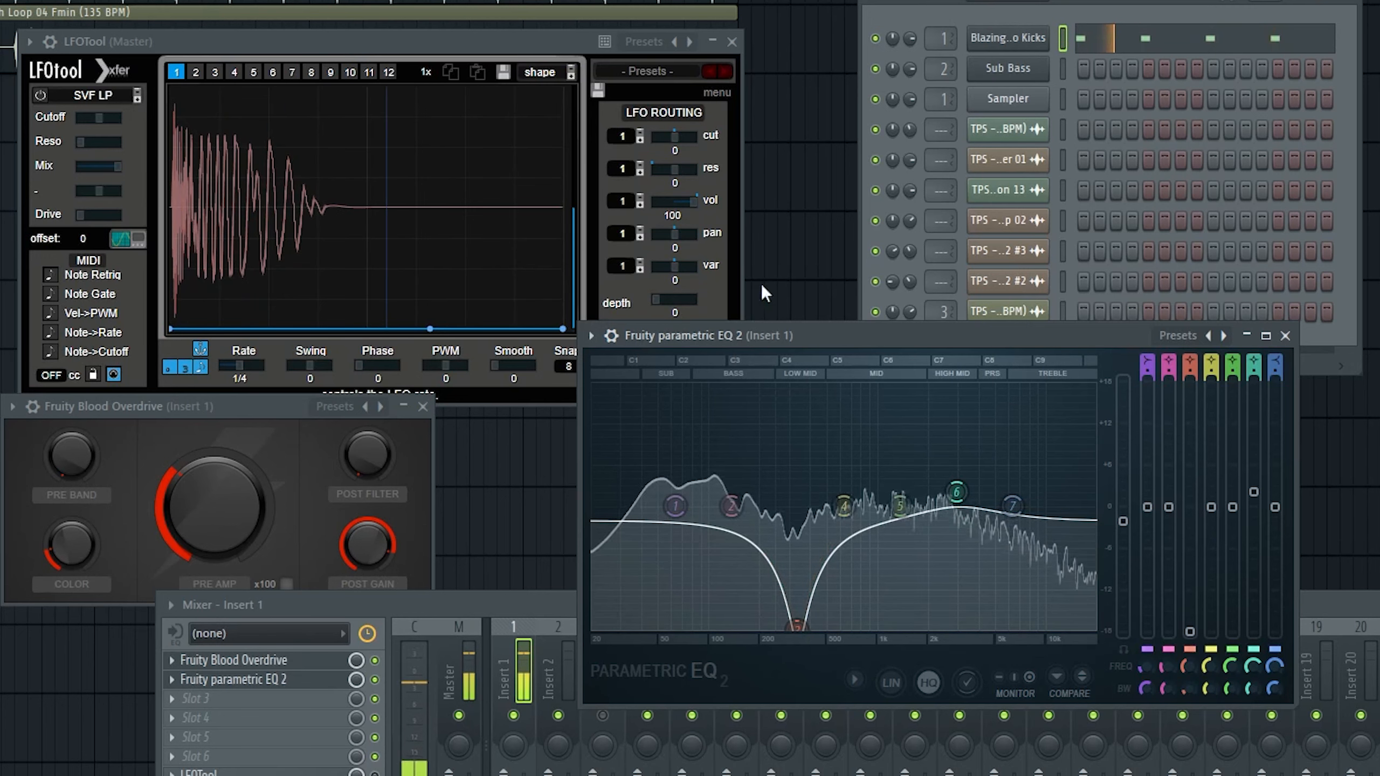
drag(797, 626, 786, 405)
scroll(787, 405, down, 2)
key(space)
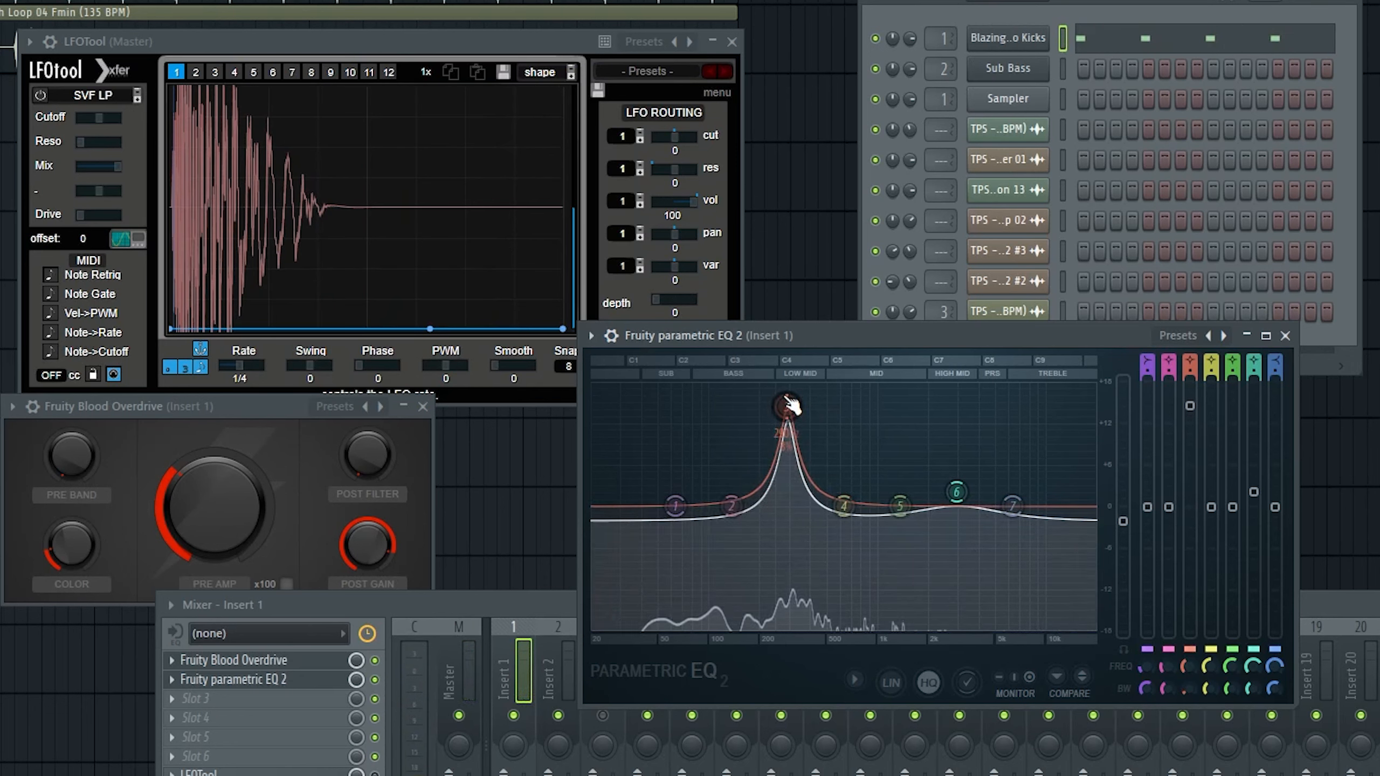
scroll(790, 406, up, 2)
key(space)
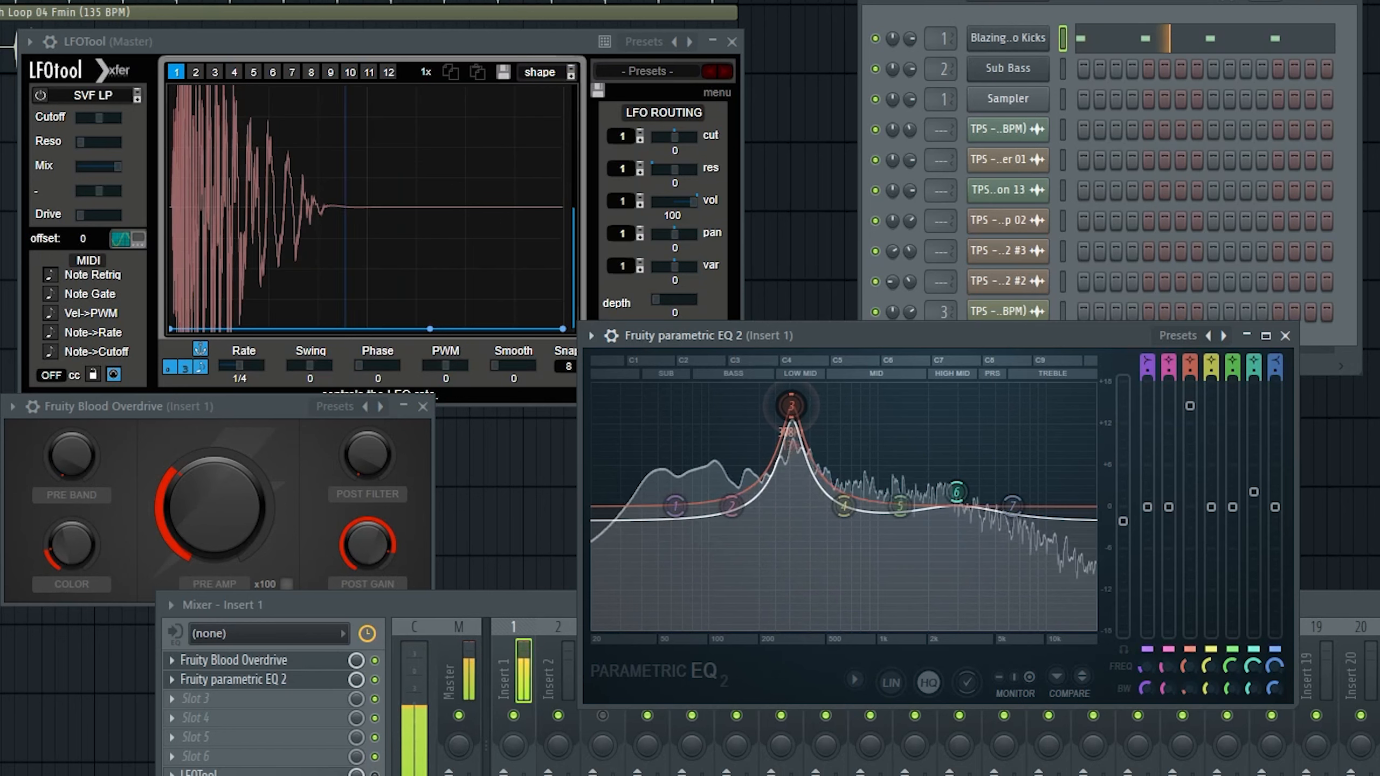
Return band 3 to a moderate cut and slightly boost bands 2 and 1, checking the kick in playback
drag(1189, 406, 1169, 492)
key(space)
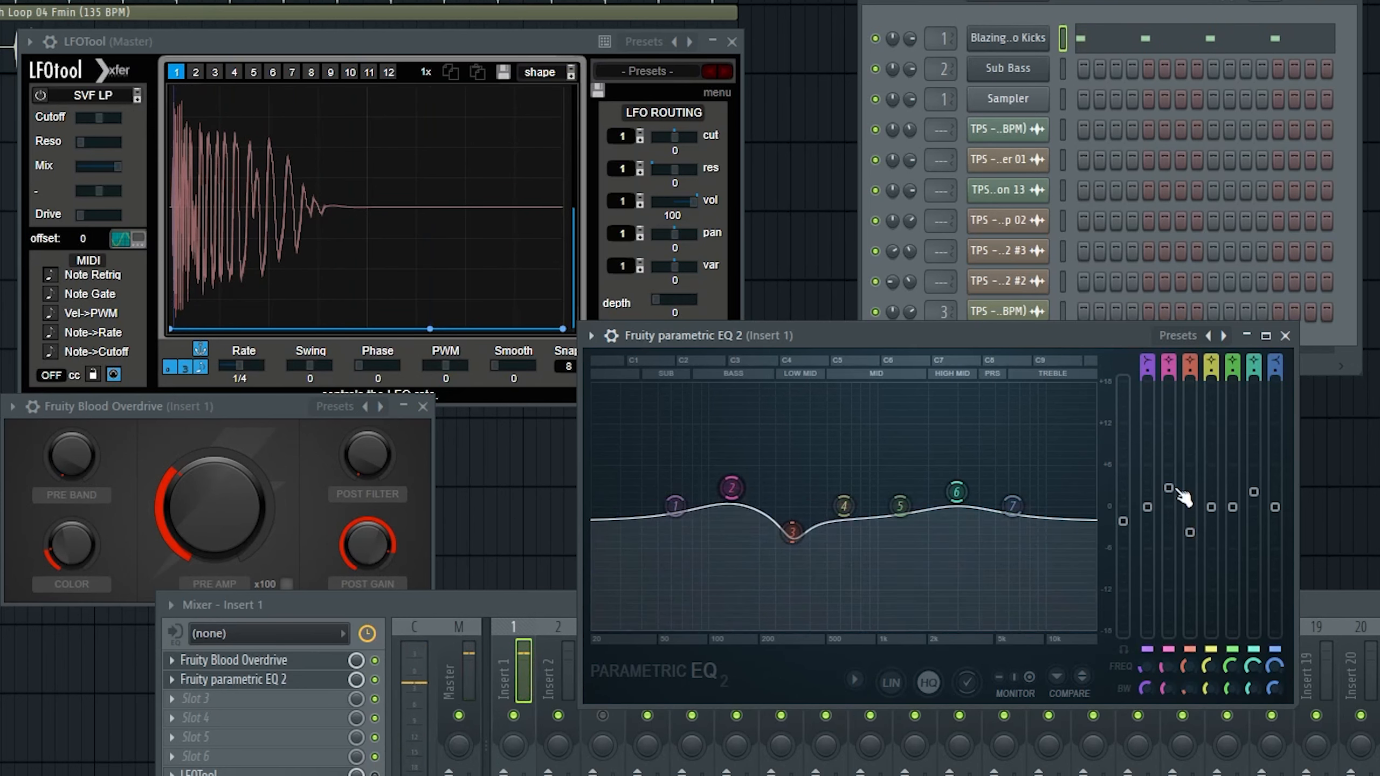
key(space)
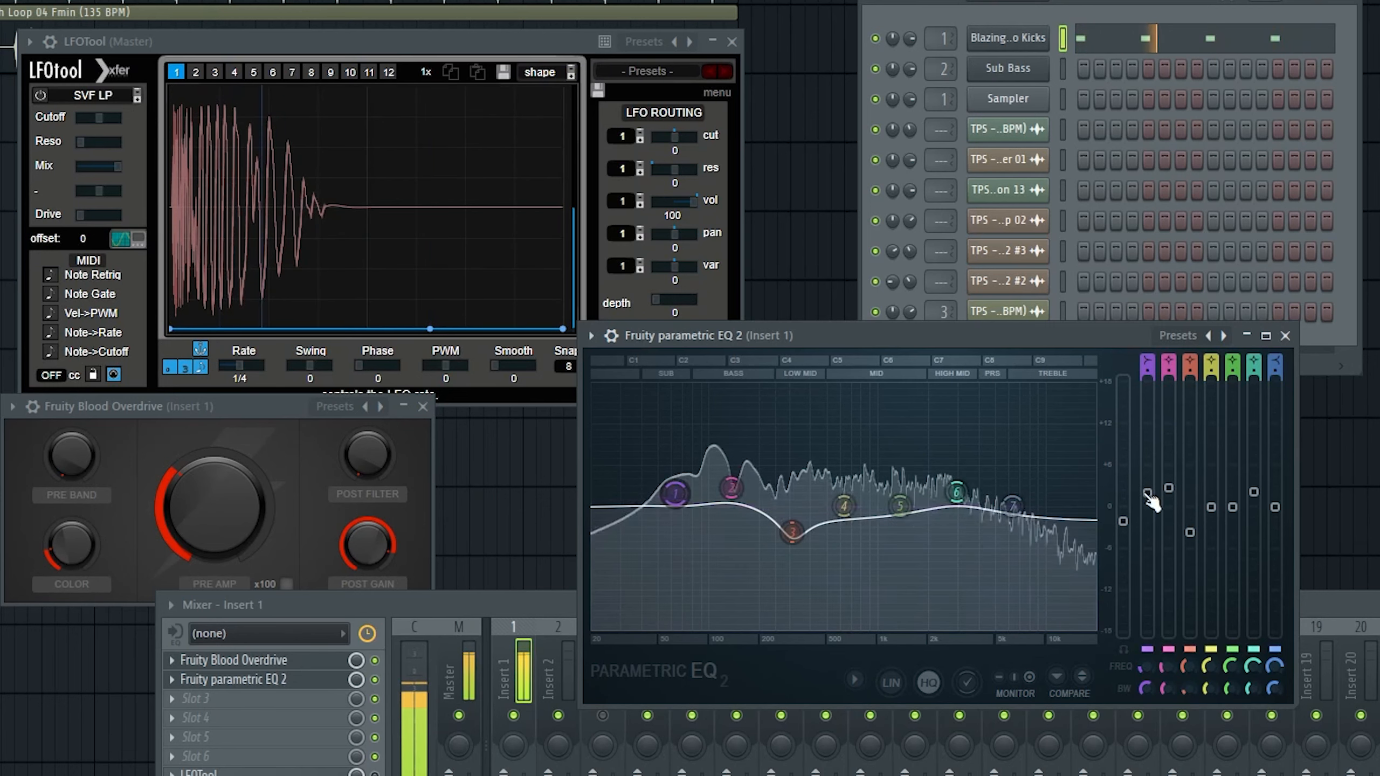
key(space)
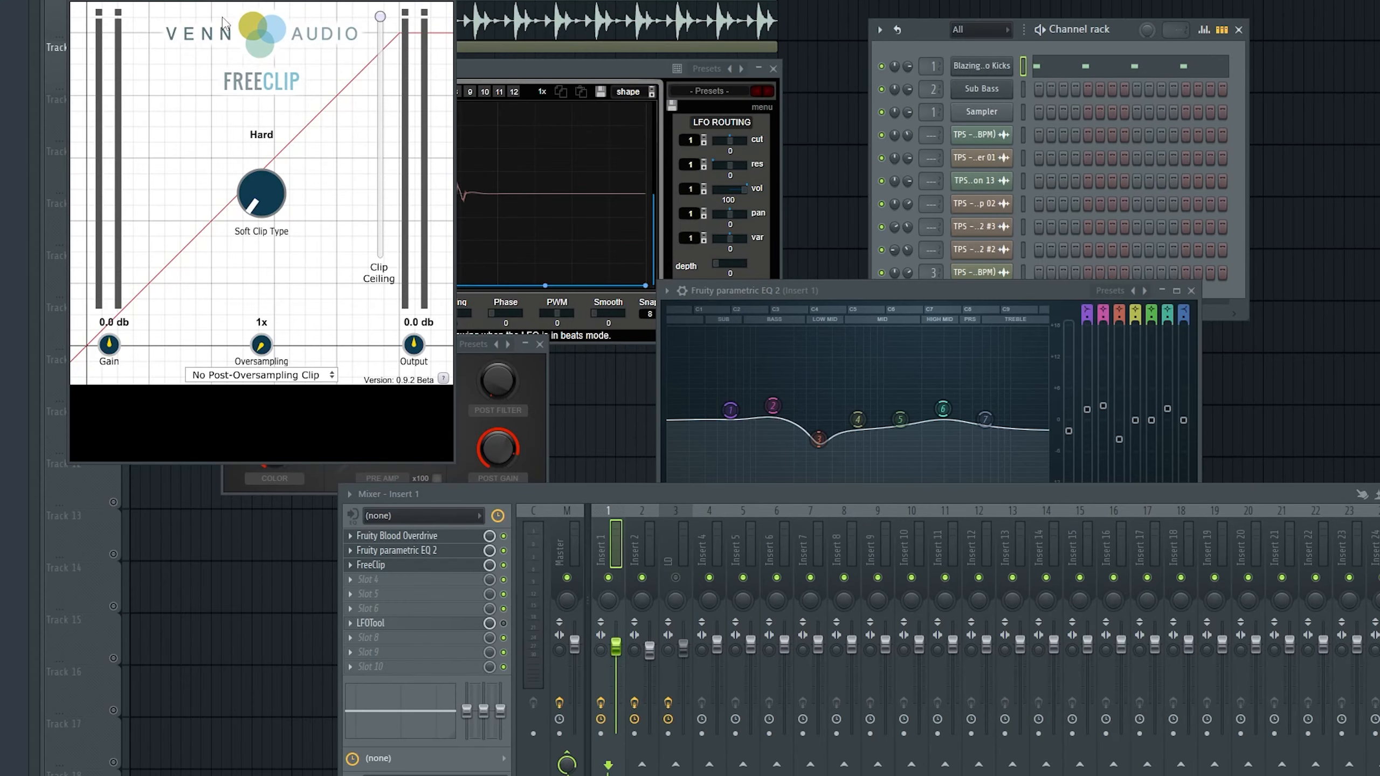
Set FreeClip's Gain on Insert 1 to 2.0 db while auditioning the kick, and close the clipper, overdrive and channel rack
drag(223, 21, 808, 268)
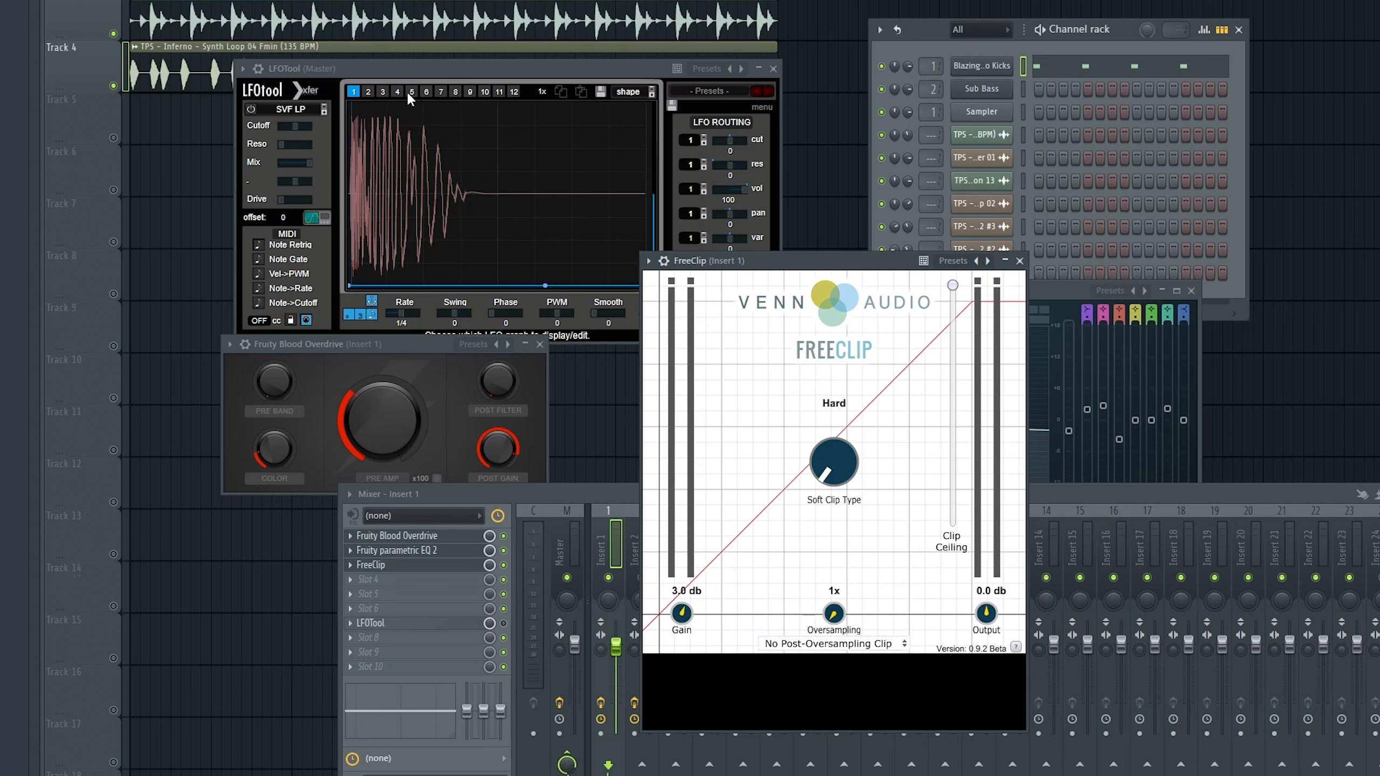
key(space)
drag(683, 606, 684, 607)
key(space)
key(space)
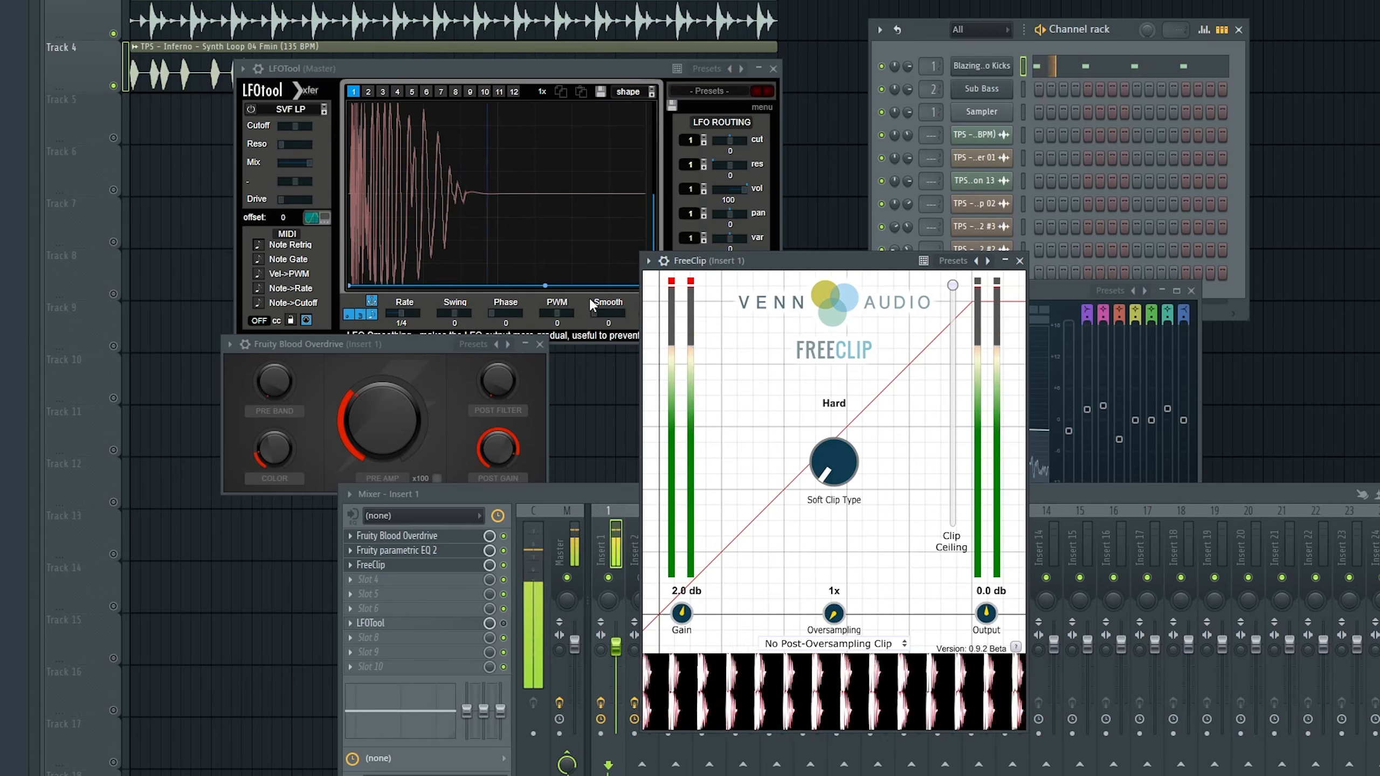
key(space)
click(1019, 260)
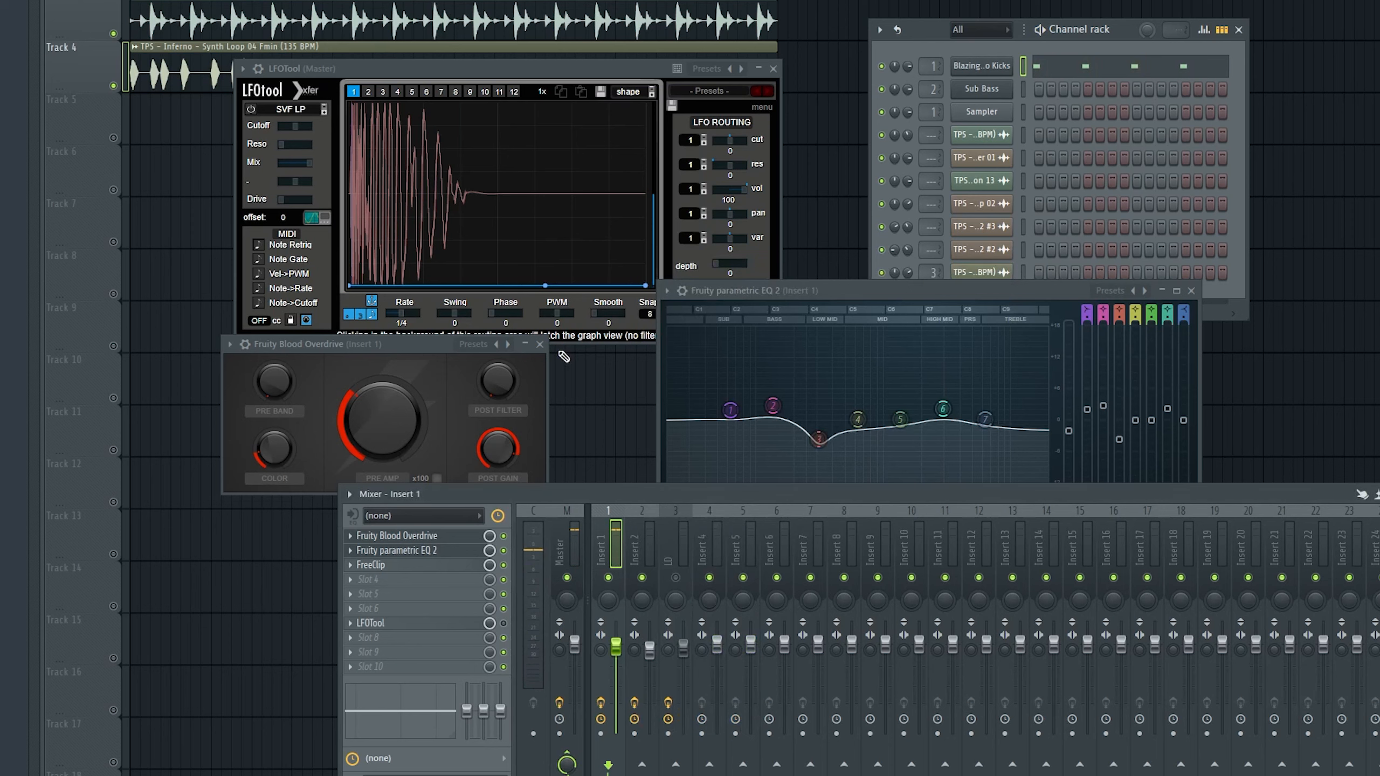
click(540, 344)
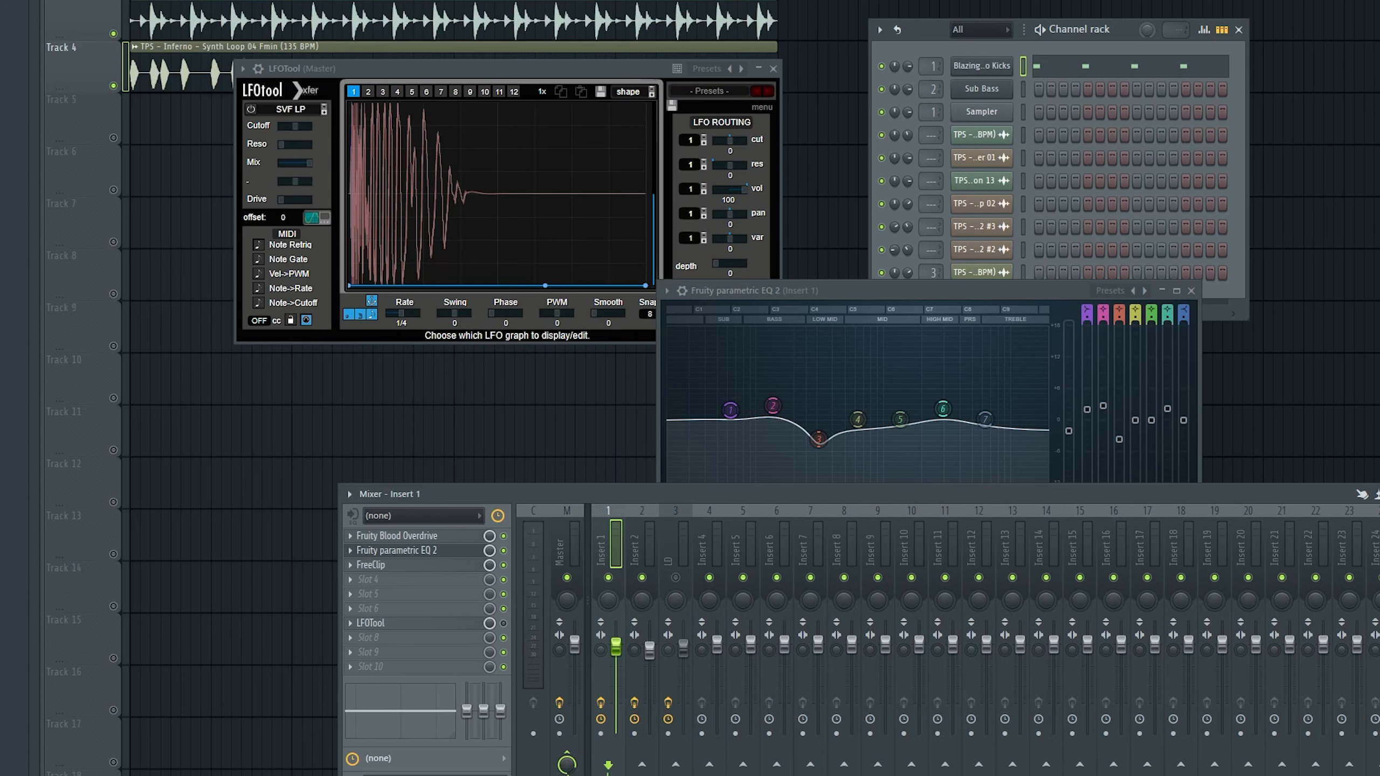
key(F6)
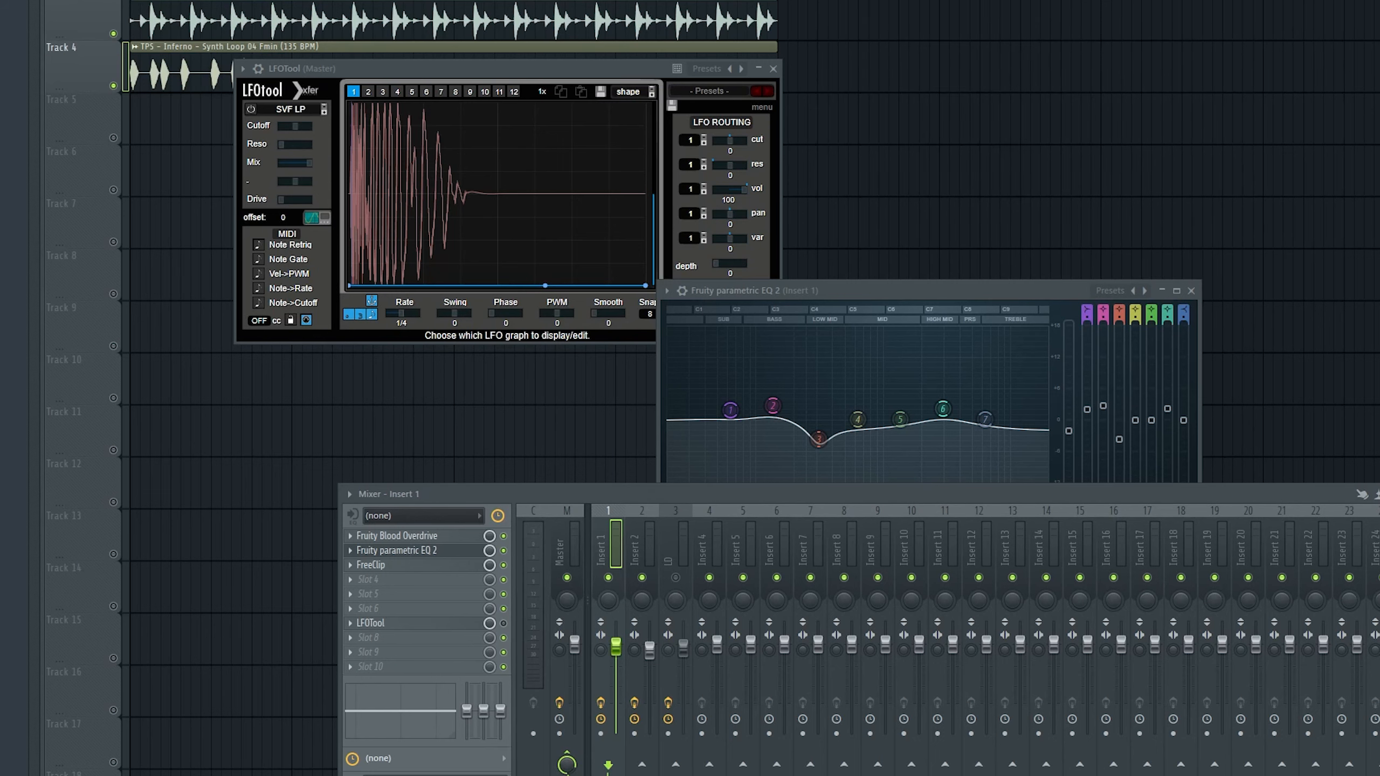
Check the Kickstart sidechain curve on Insert 2 while the arrangement plays, and close the plugin
click(569, 597)
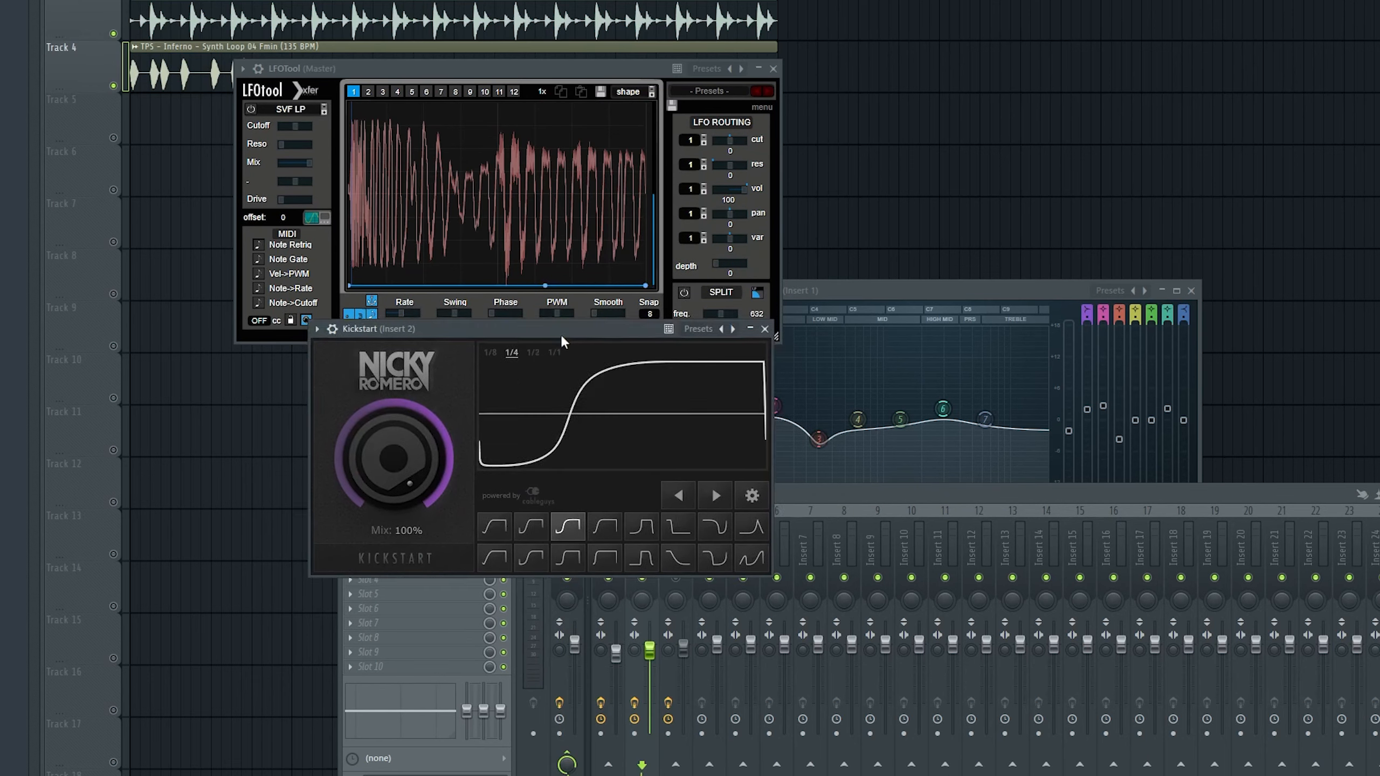
drag(560, 332, 507, 387)
key(space)
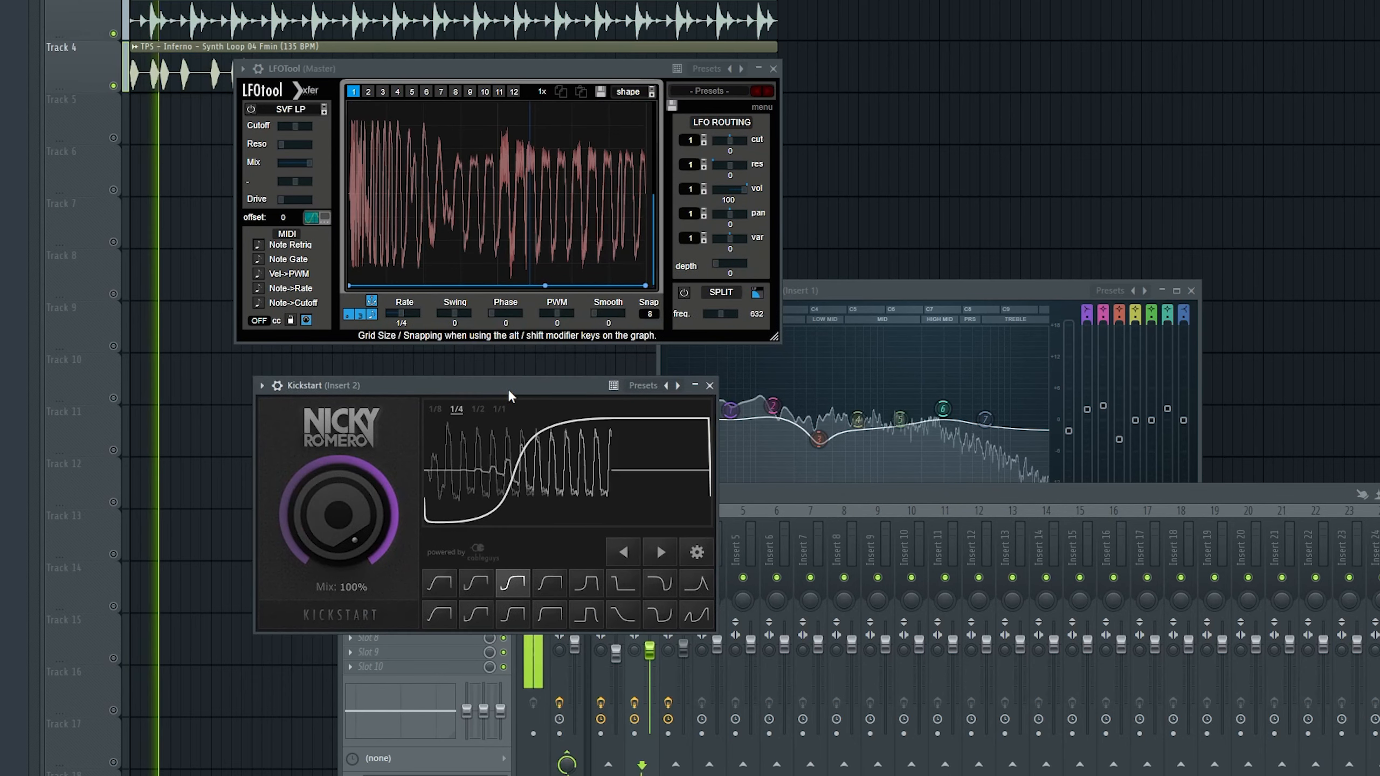
click(710, 385)
click(687, 657)
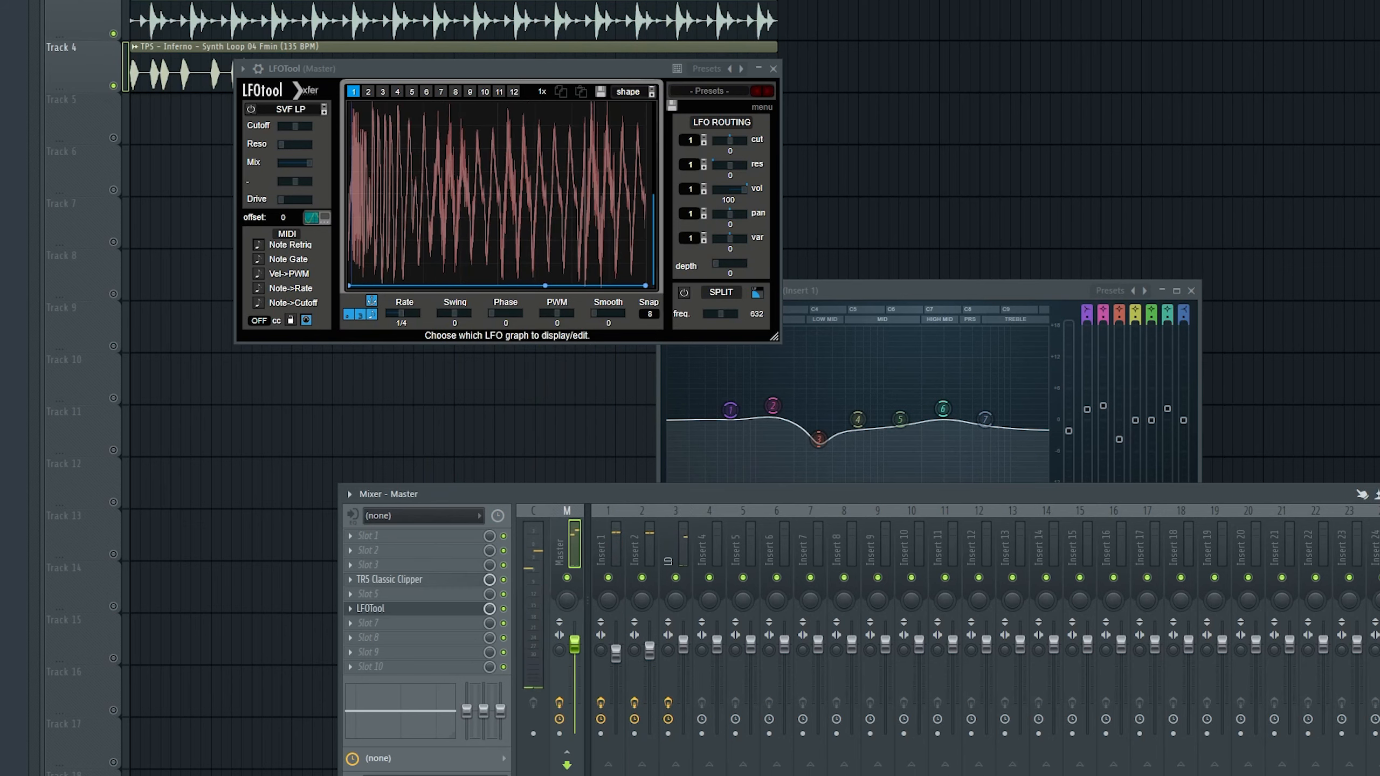
Audition the mix by toggling the mutes of playlist Tracks 3 and 4, leave both unmuted, and save the project
key(space)
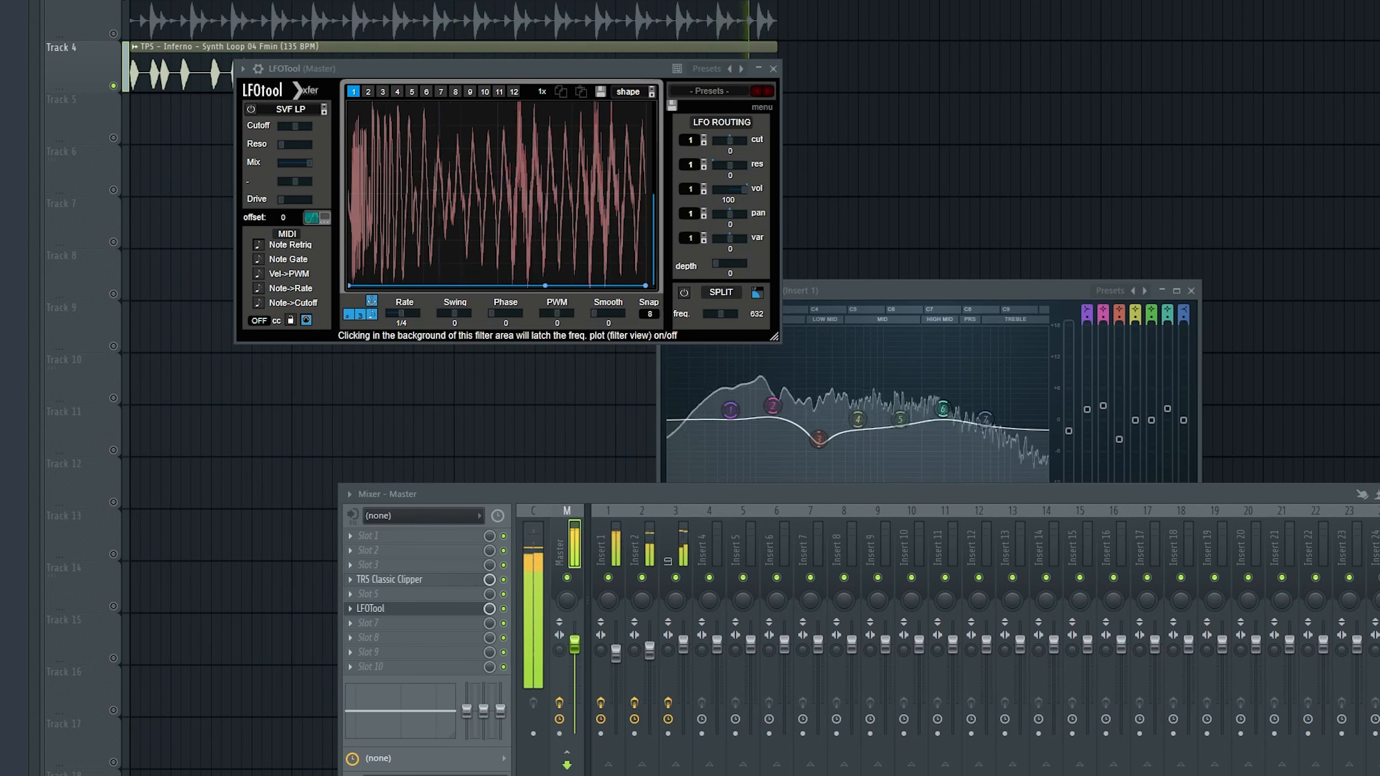
click(115, 86)
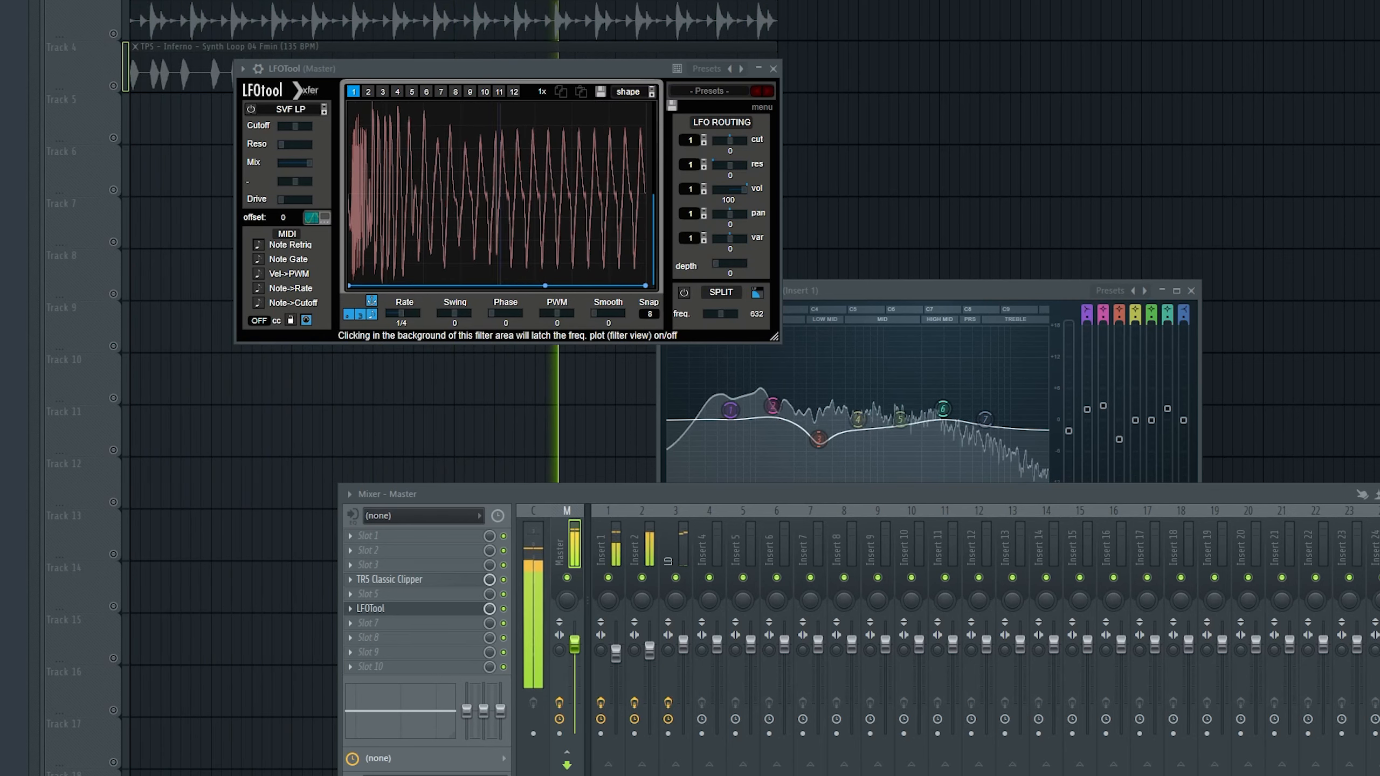
click(113, 34)
click(114, 85)
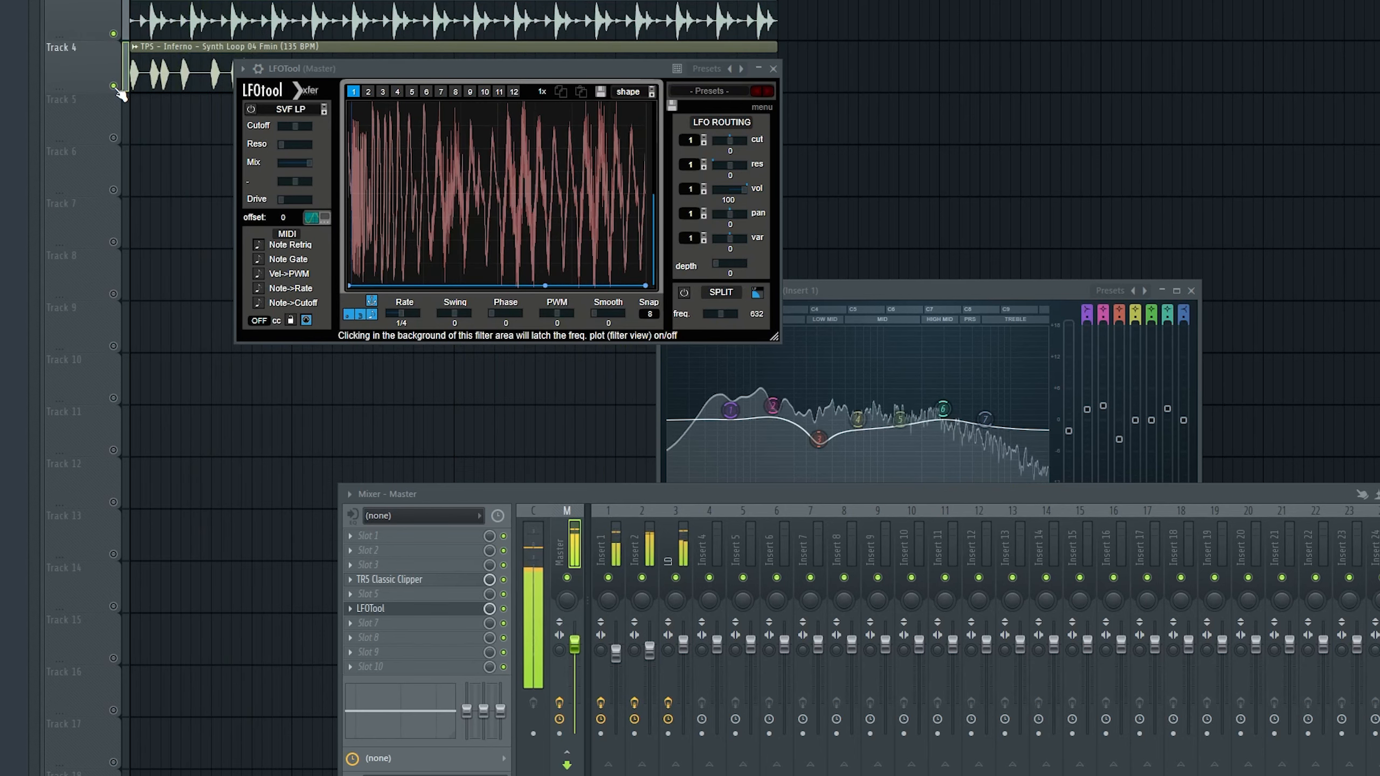
key(ctrl+s)
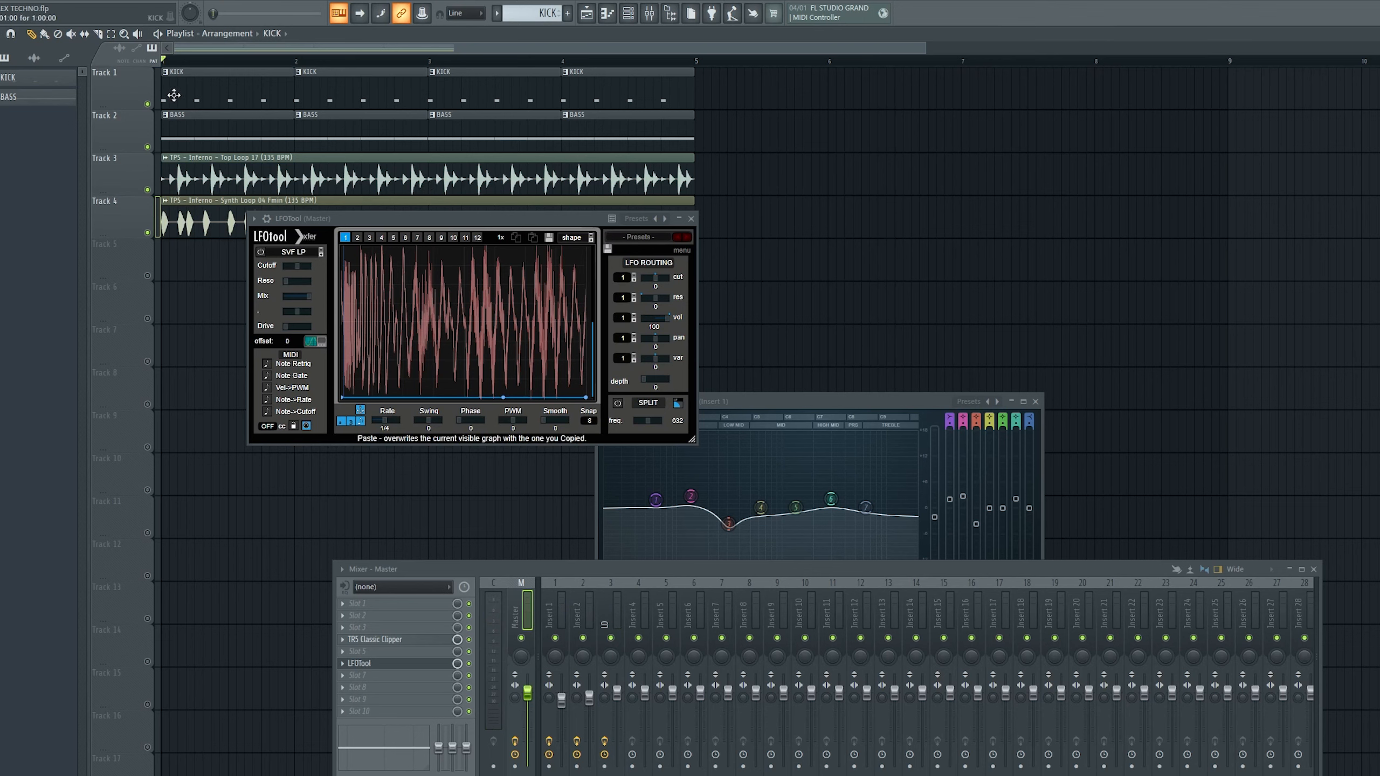
Consolidate the kick pattern on Track 1 from the track start and play back the rendered audio
right_click(126, 91)
mouse_move(207, 283)
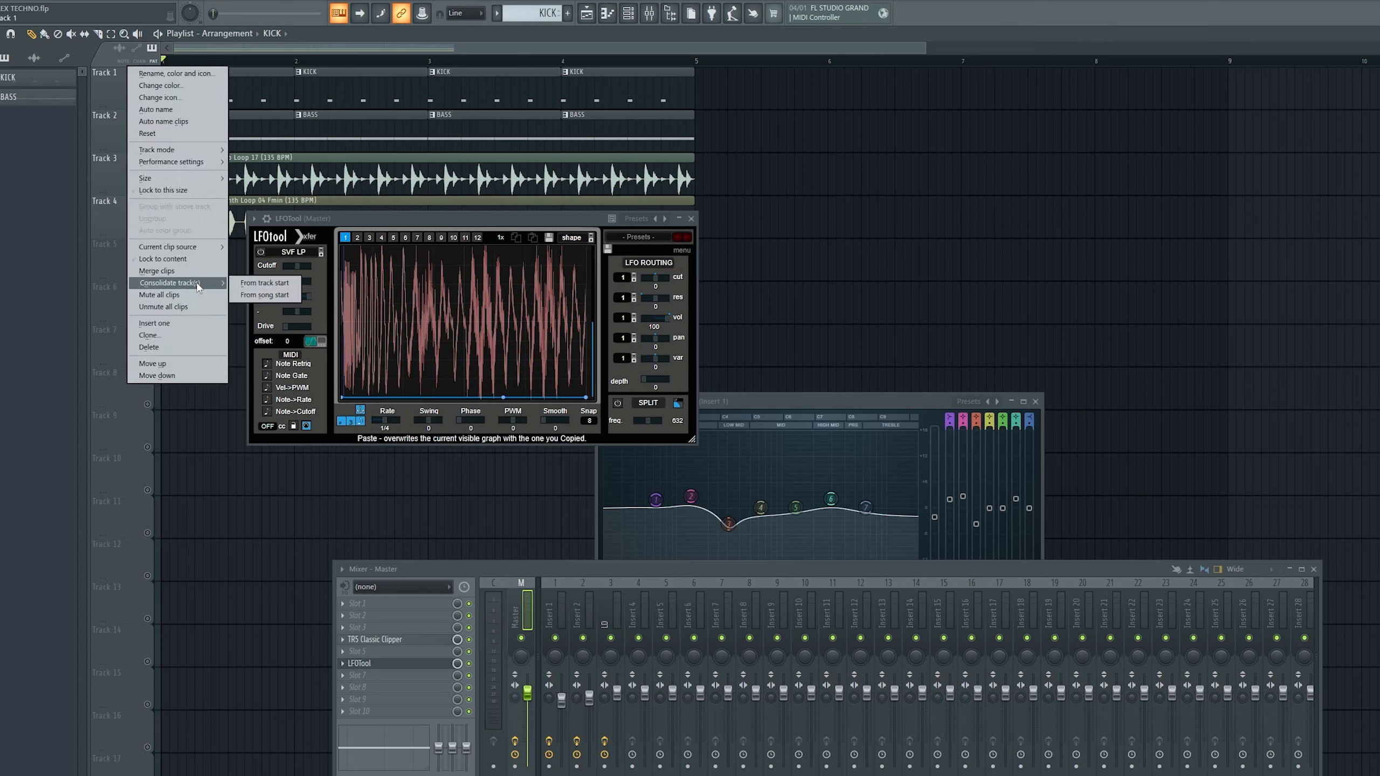
click(265, 282)
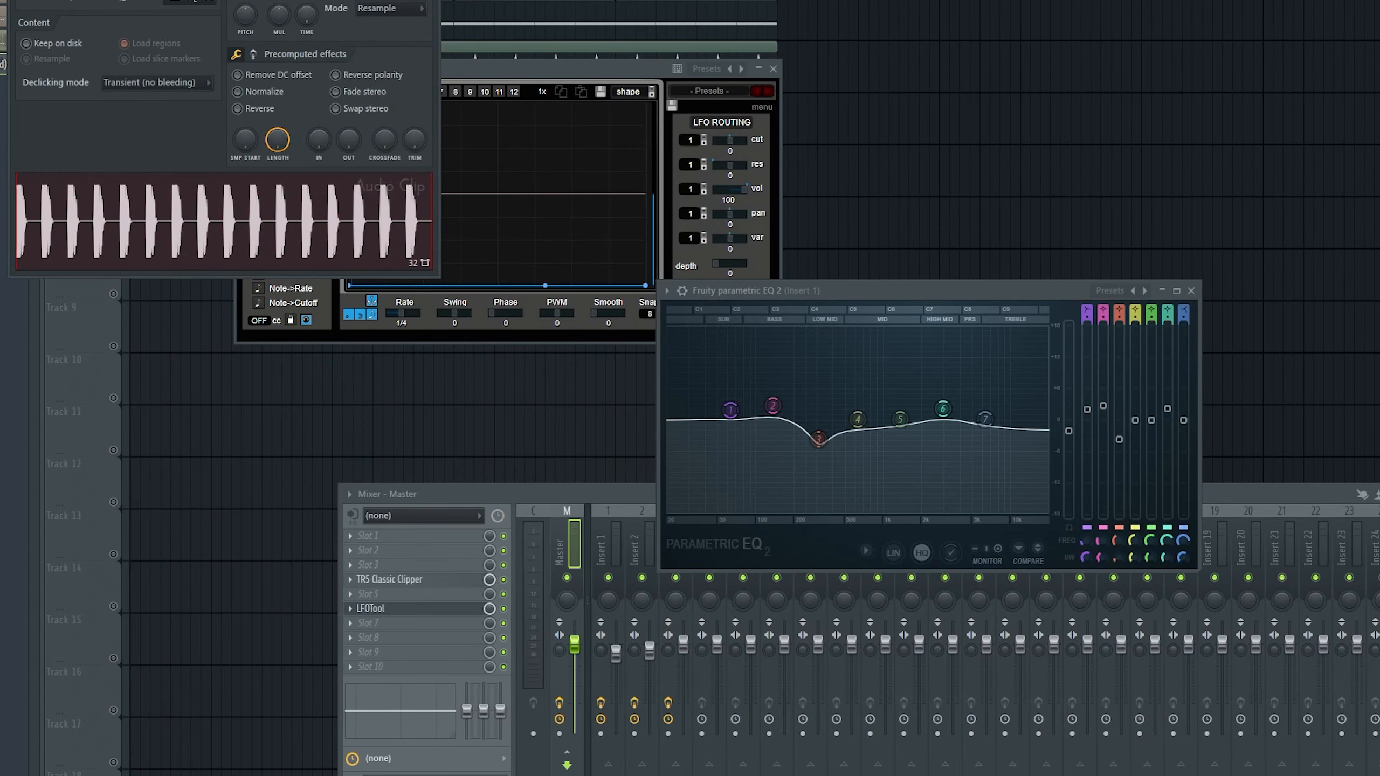
key(space)
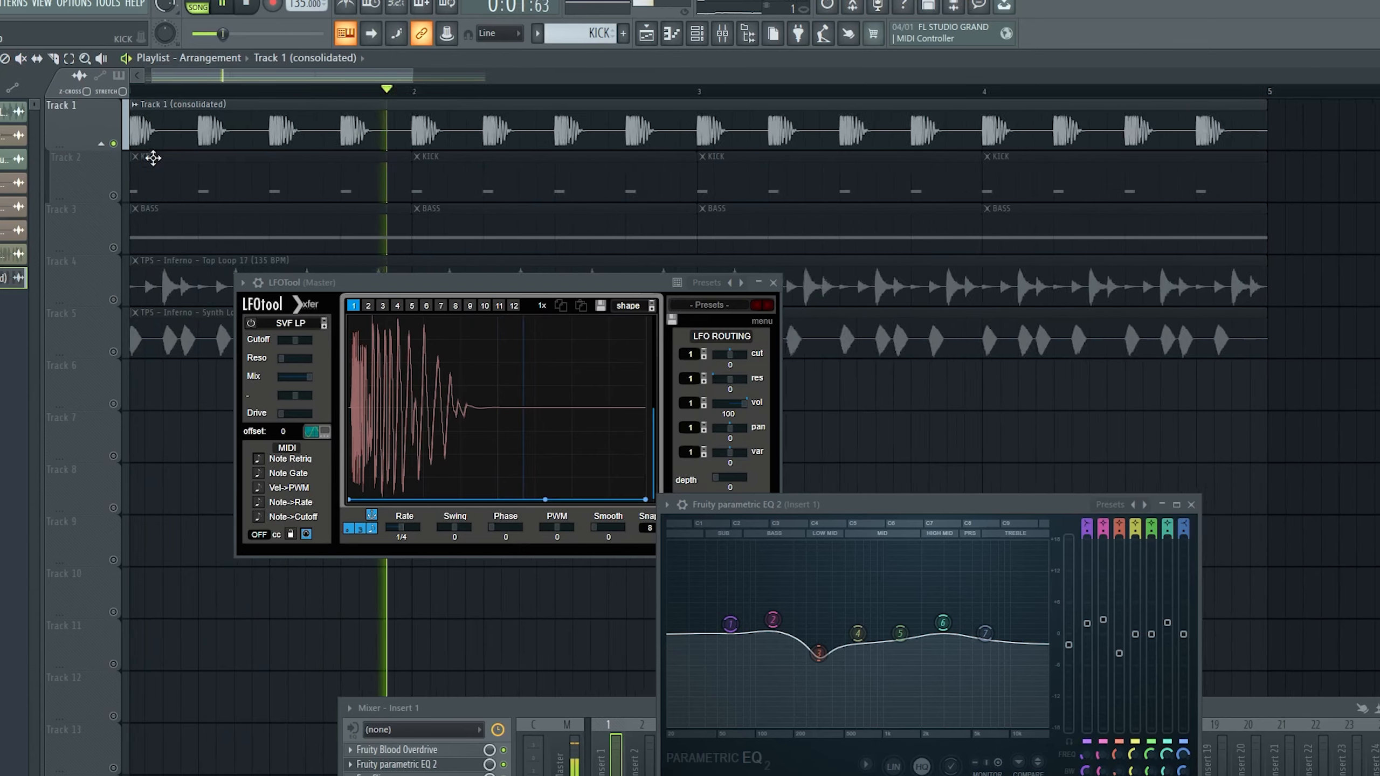
scroll(275, 154, up, 5)
scroll(275, 155, down, 4)
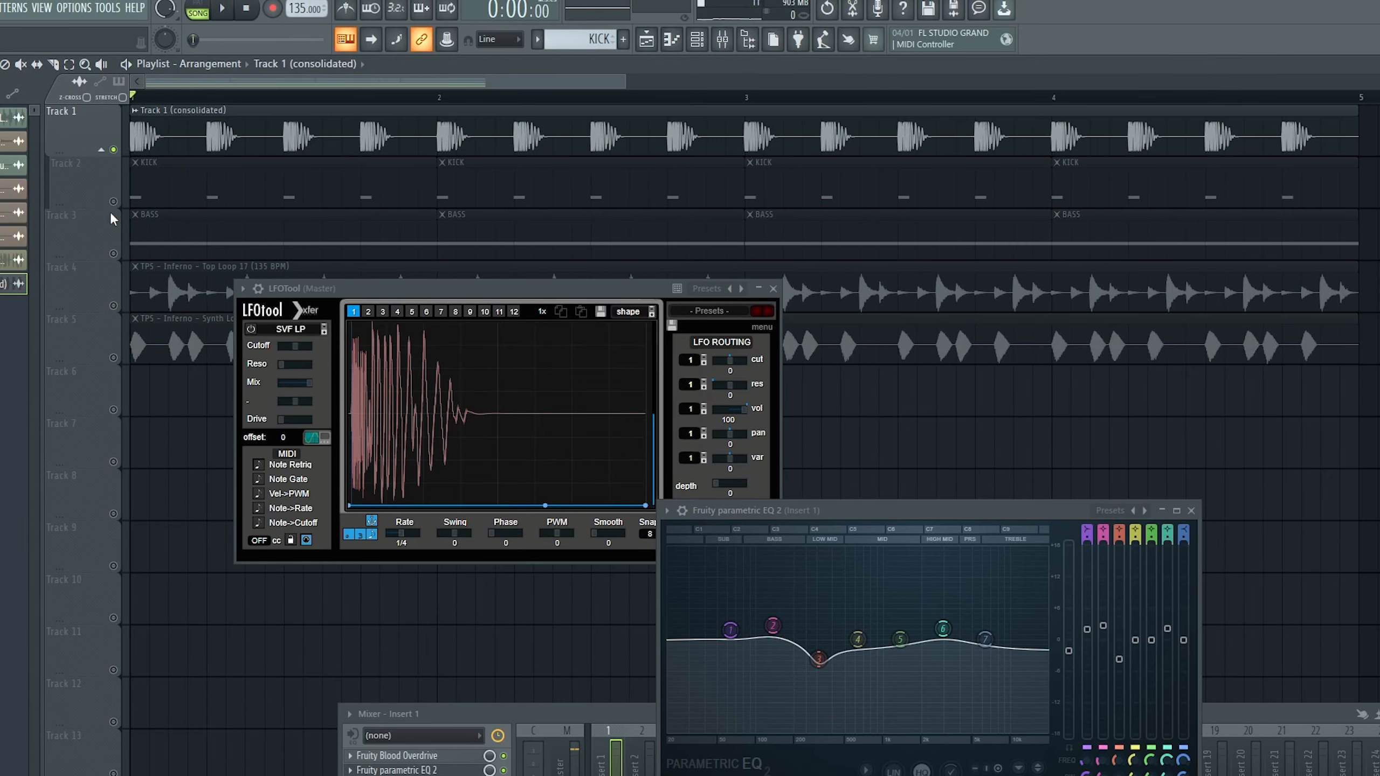
right_click(111, 214)
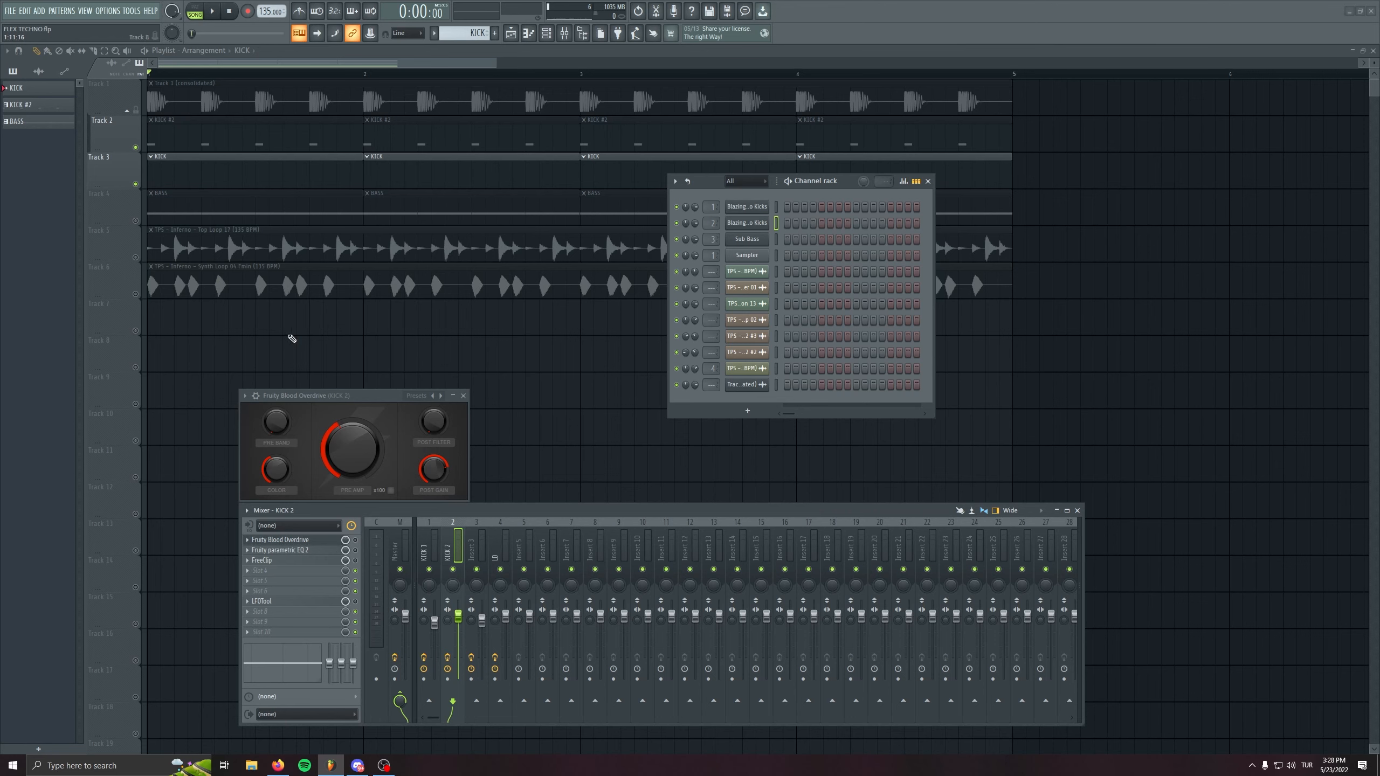
Open the second Blazing Algo Kicks channel in the piano roll and audition kick sounds above Kick Algo 124
right_click(750, 225)
click(790, 232)
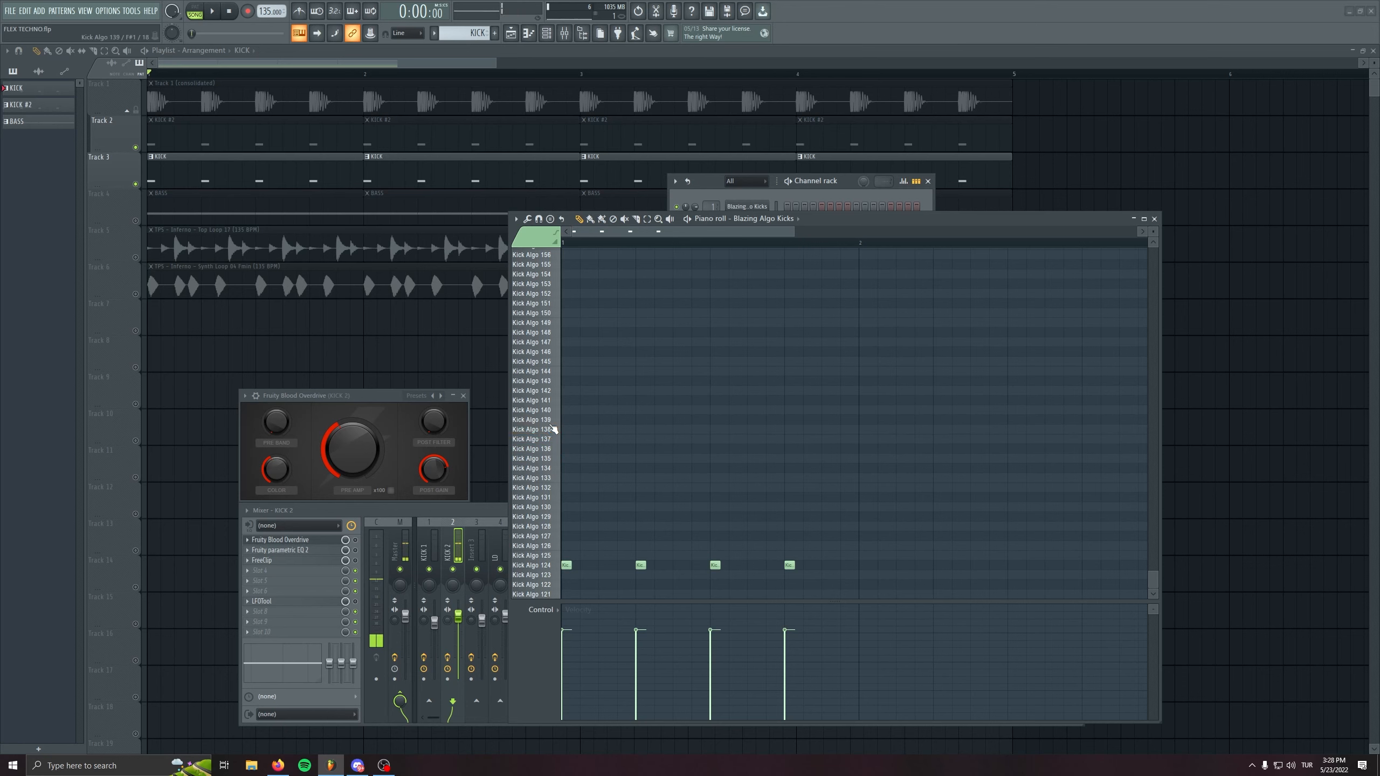
key(XF86AudioRaiseVolume)
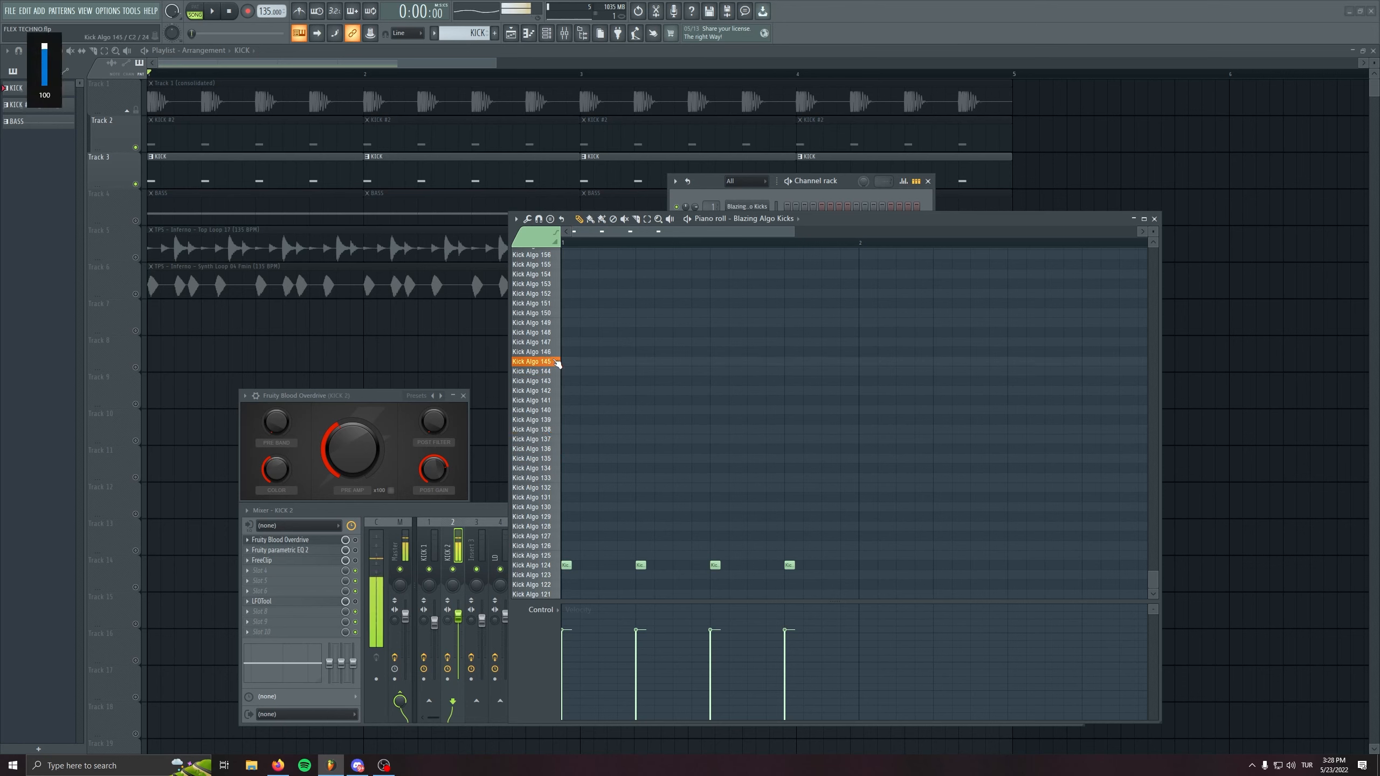
scroll(554, 321, up, 3)
scroll(553, 283, up, 3)
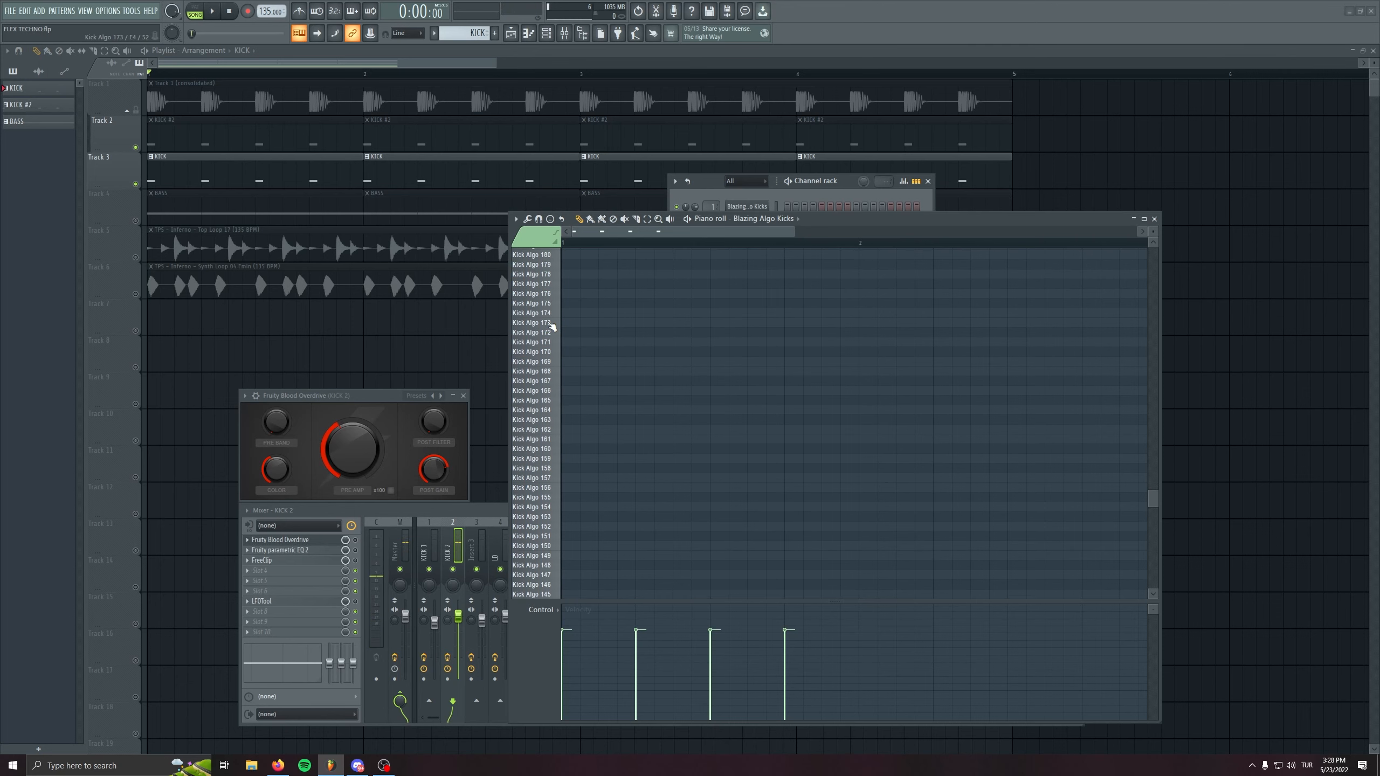
Move all four kick notes up to Kick Algo 174, lengthen them slightly, and reposition the piano roll to uncover the channel rack
scroll(654, 470, up, 5)
key(ctrl+a)
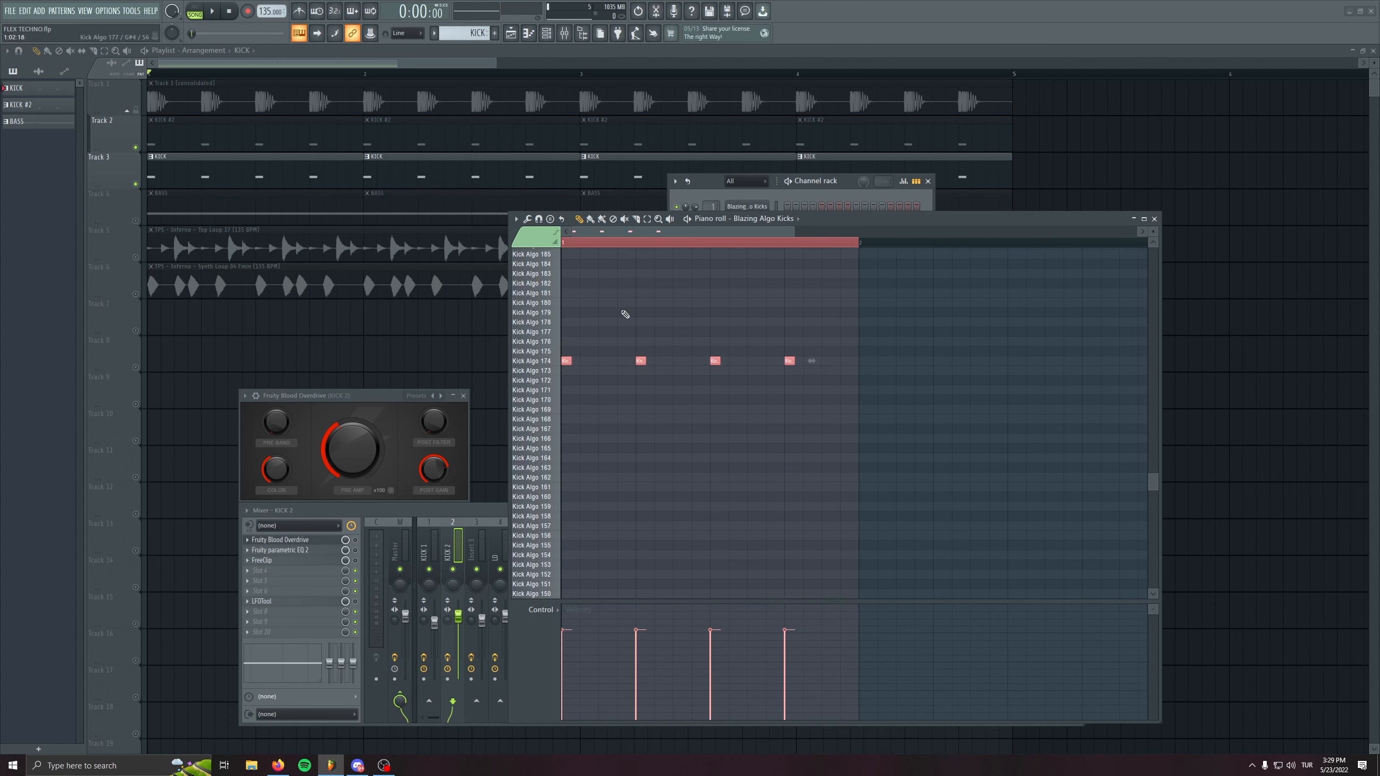
drag(830, 220, 890, 358)
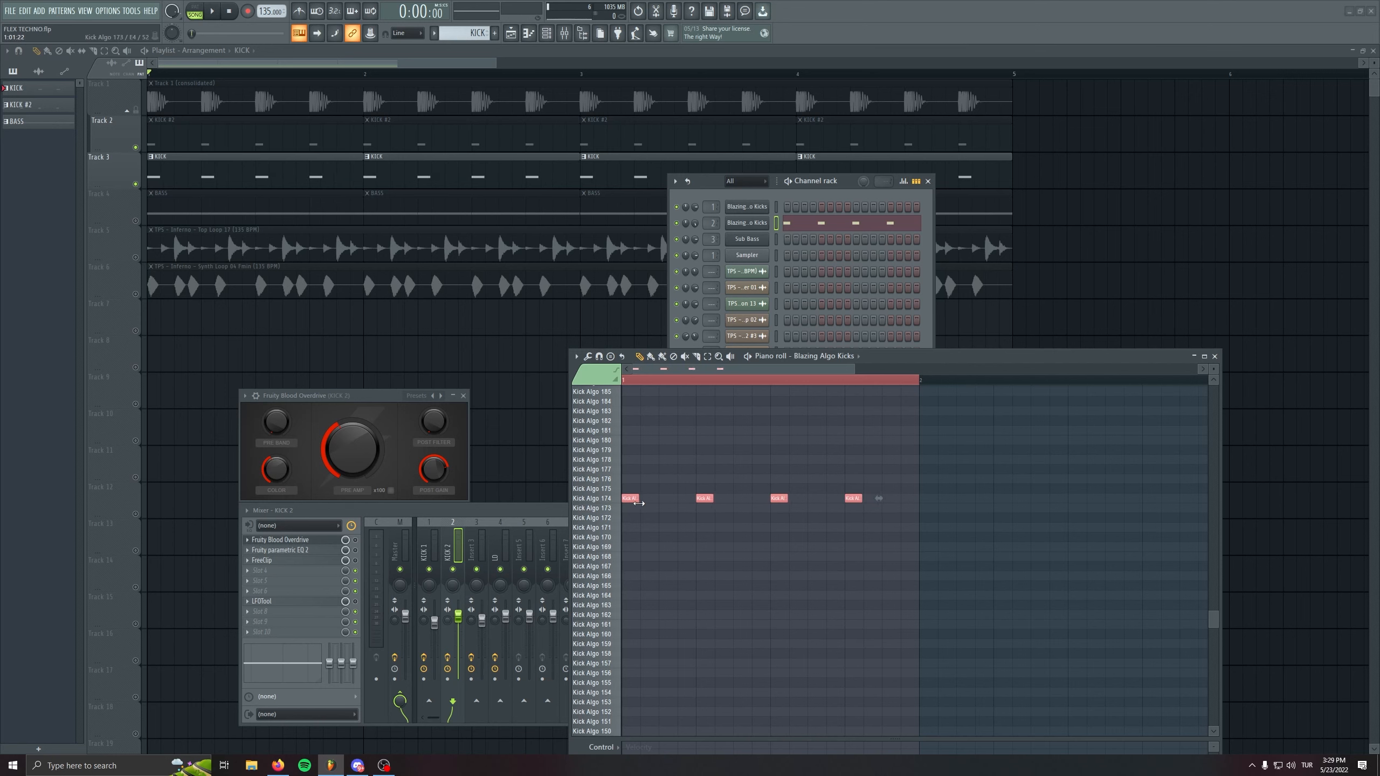
Lengthen the four Kick Algo 174 notes to a full beat each and play them, watching the waveform in LFOTool on the Master track
key(space)
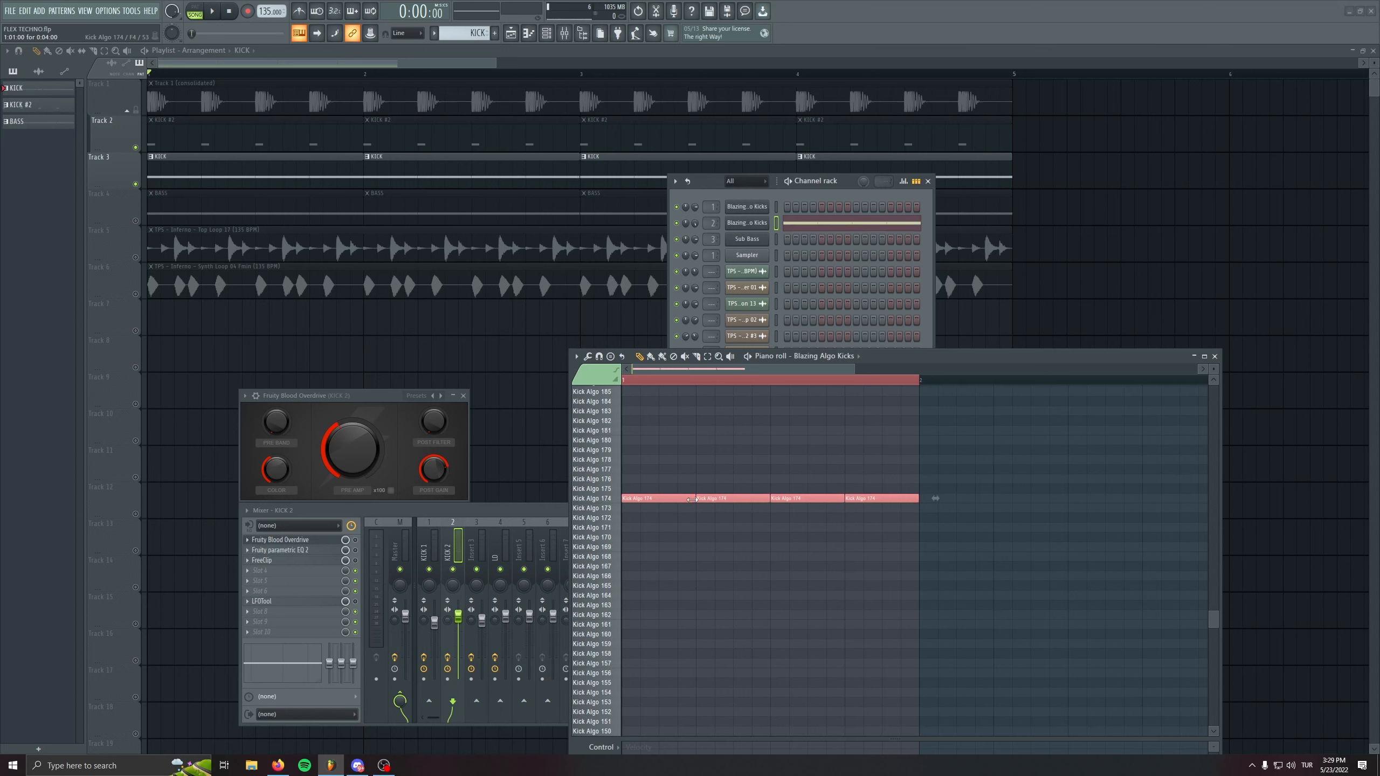
key(space)
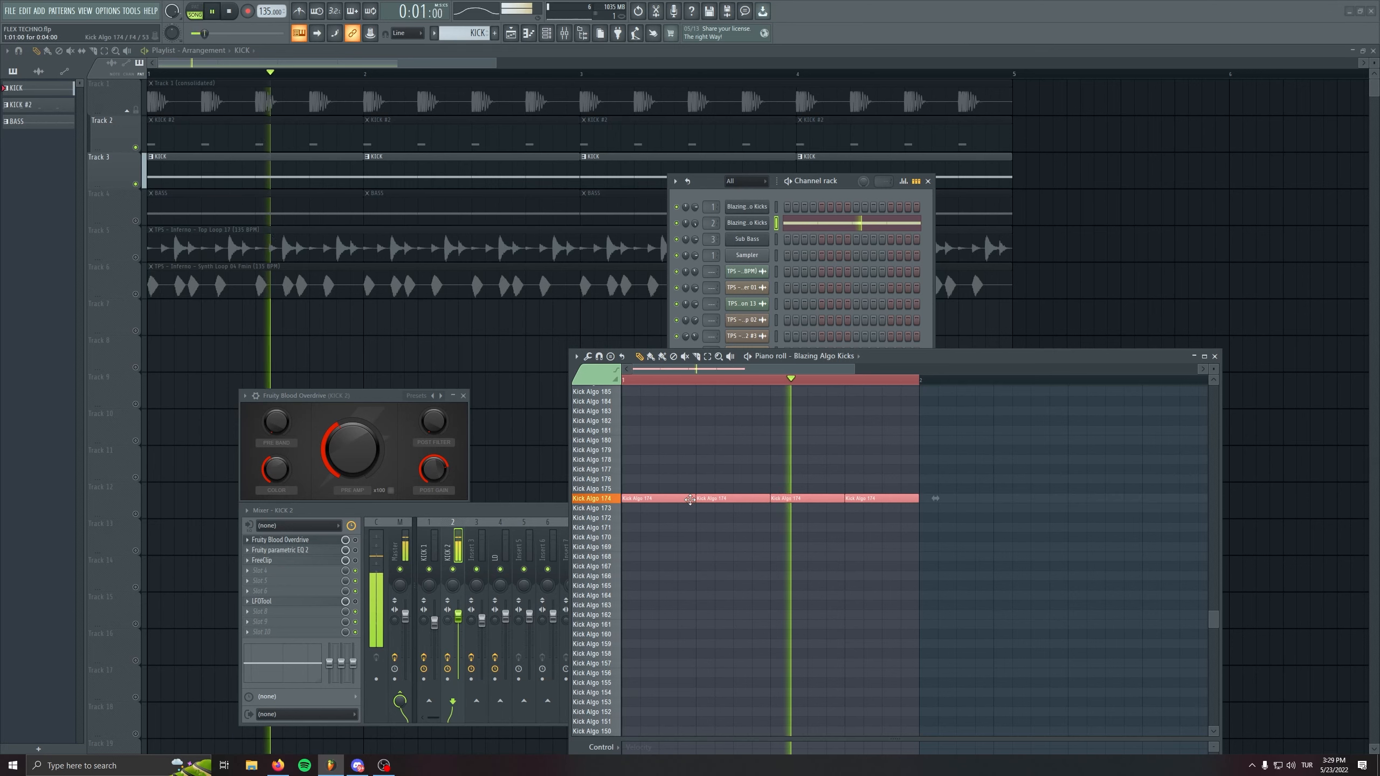
click(396, 552)
click(298, 591)
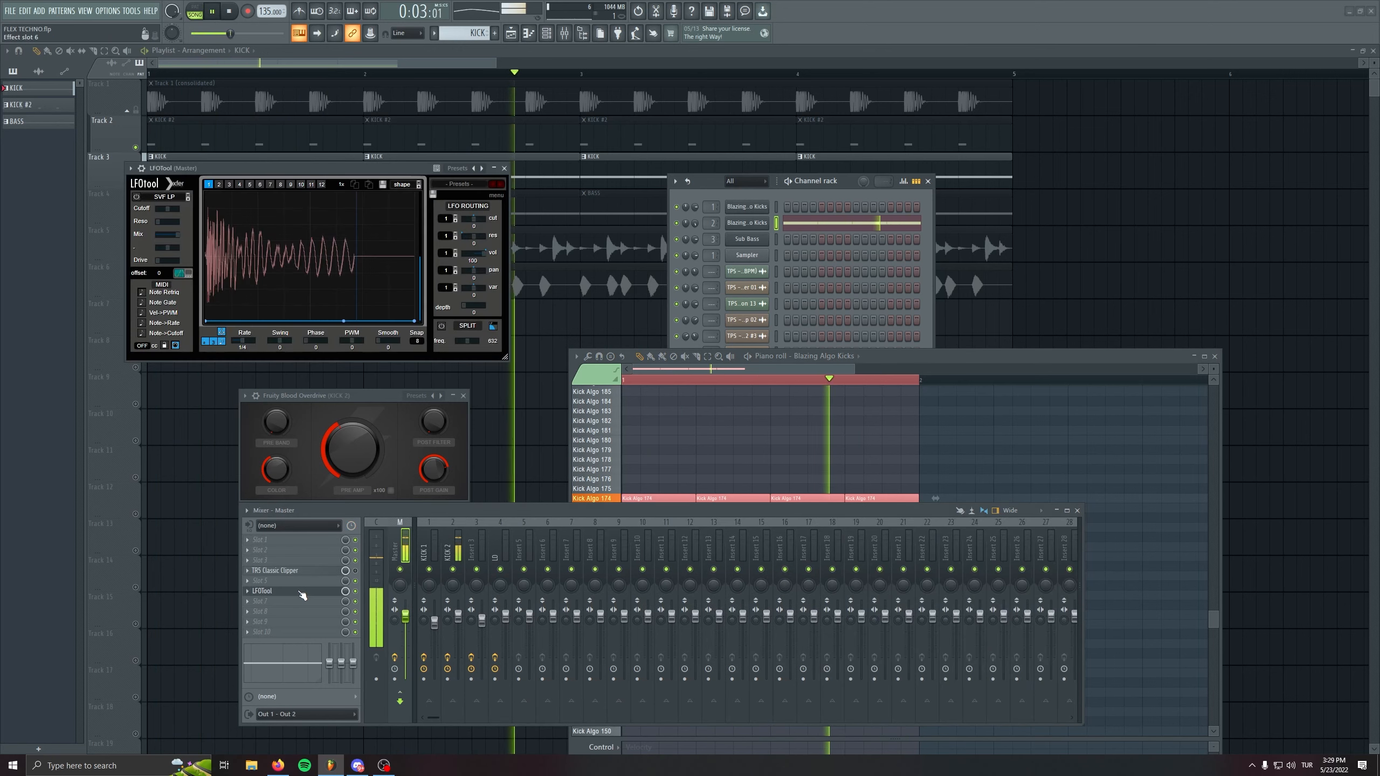
click(877, 356)
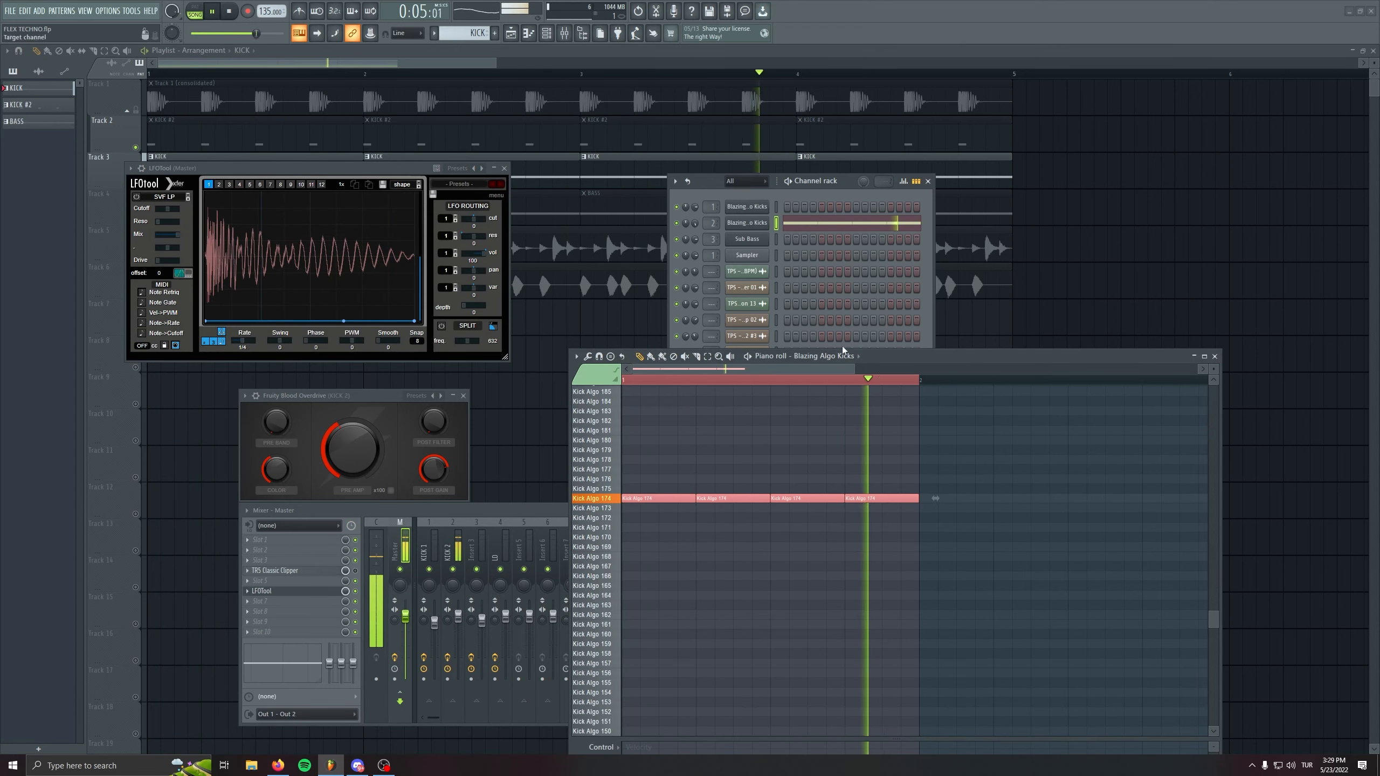
key(space)
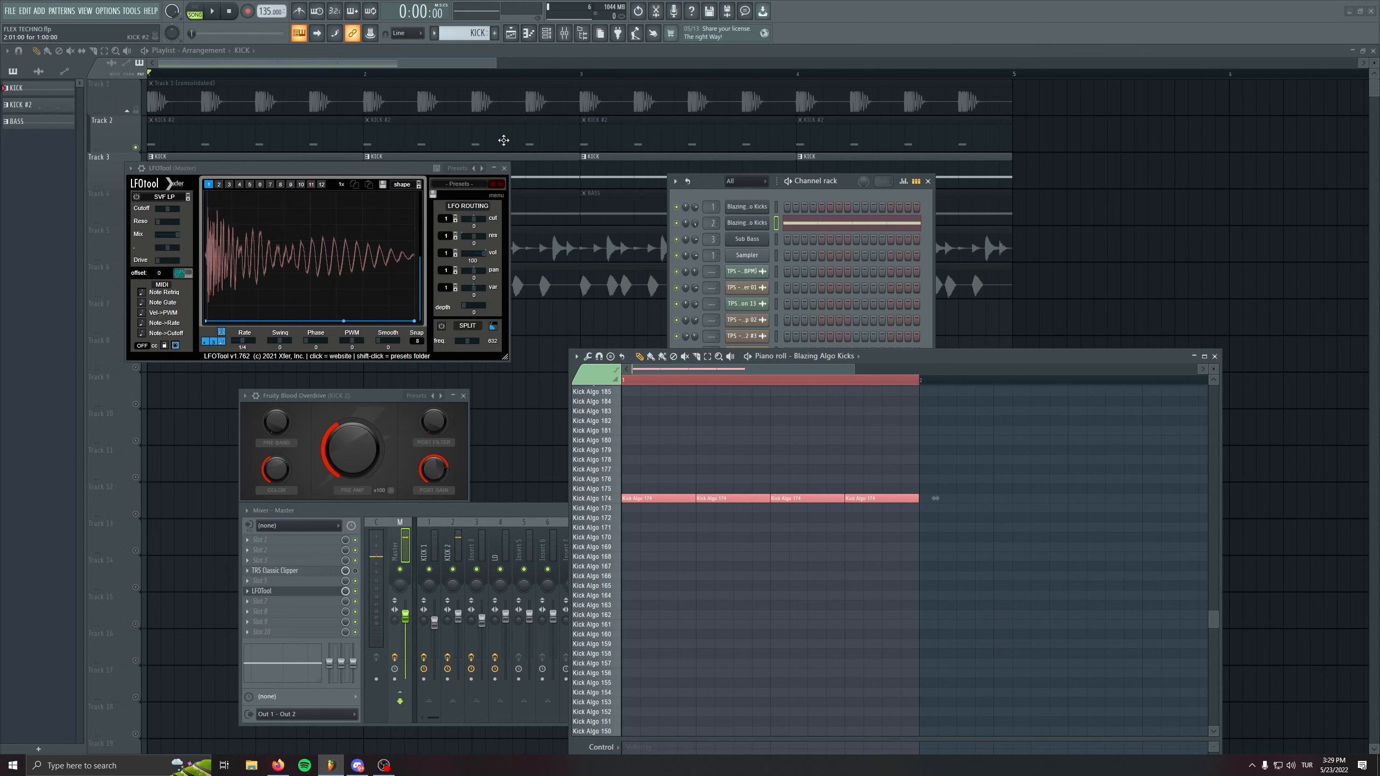
Open the FLEX instrument of the second Blazing Algo Kicks channel and place its window clear of the LFOTool waveform
click(743, 224)
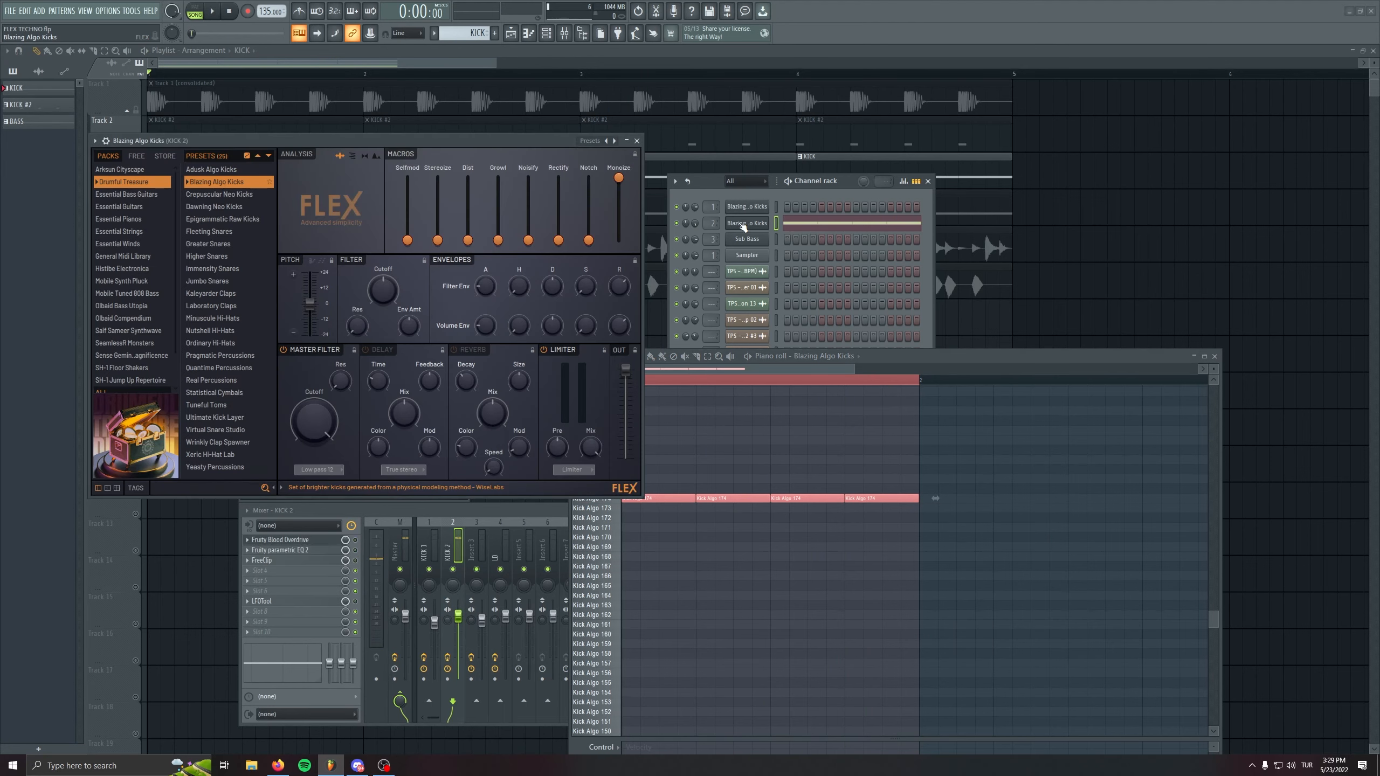
click(636, 141)
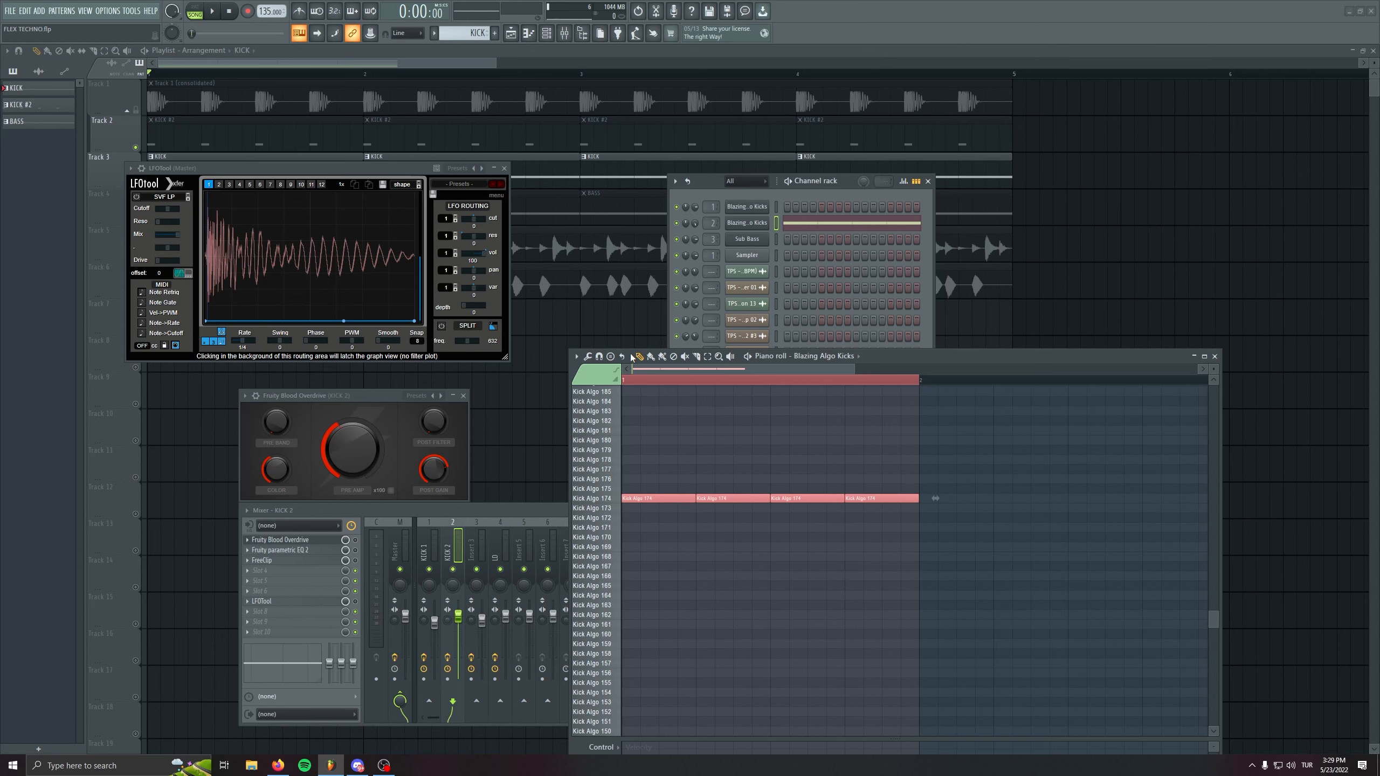
click(749, 224)
drag(366, 142, 714, 136)
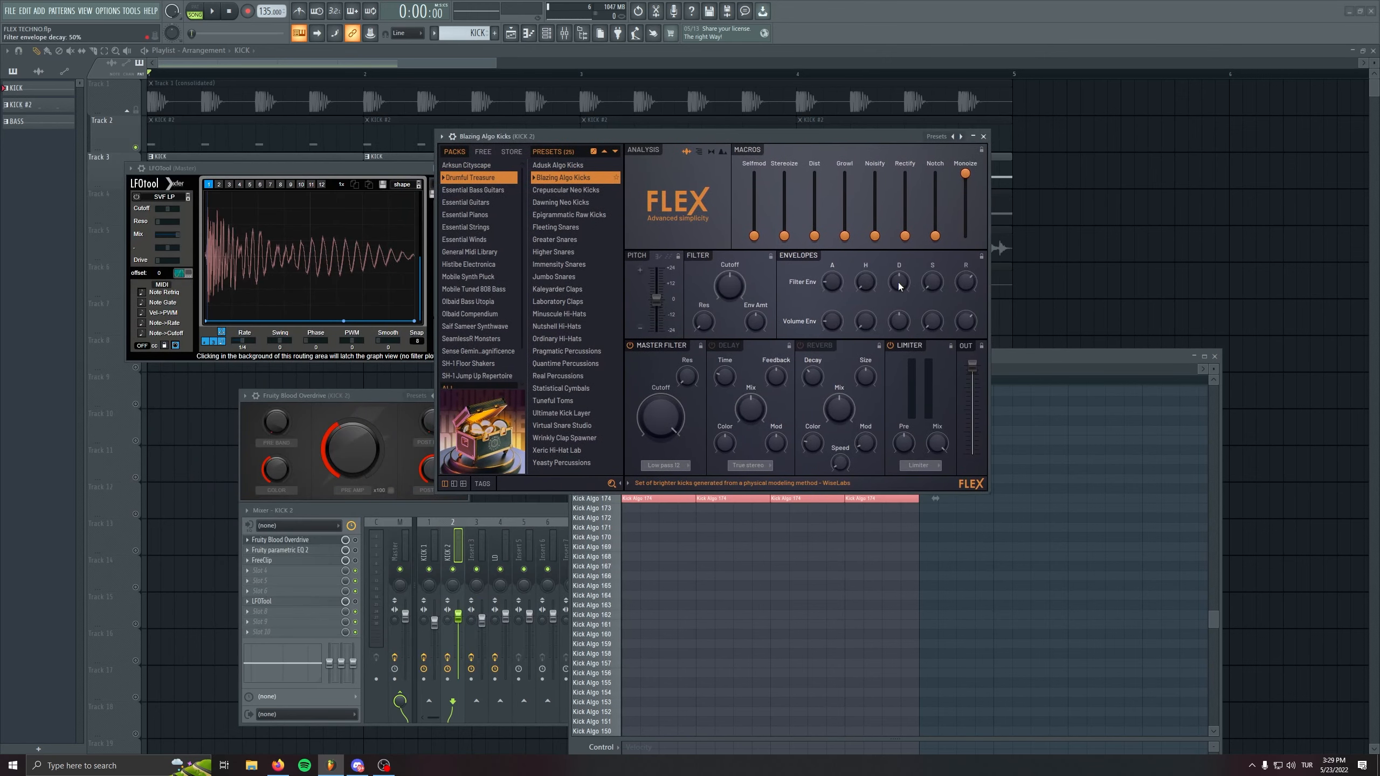
Try the Selfmod macro at maximum and Rectify at about a third in FLEX during playback, and reset both to zero
key(space)
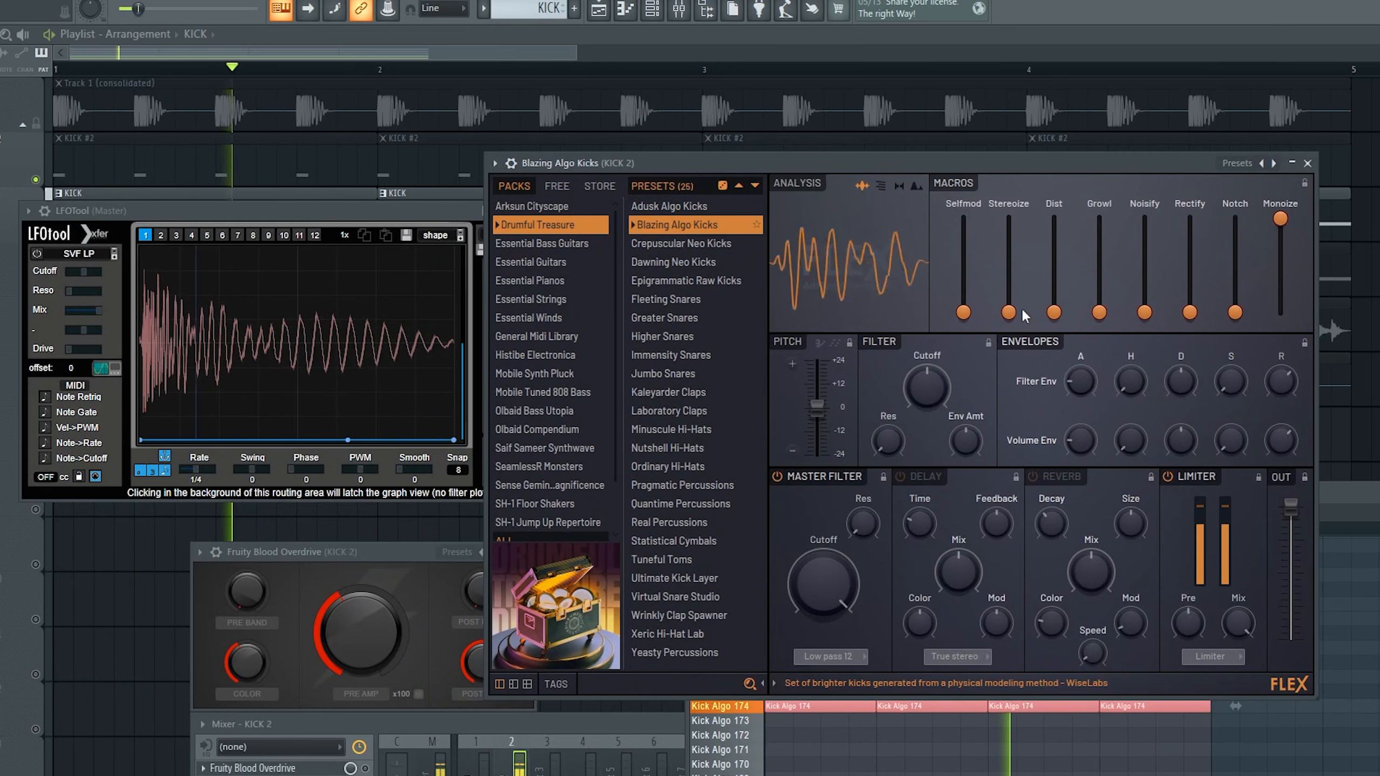
drag(1009, 312, 963, 218)
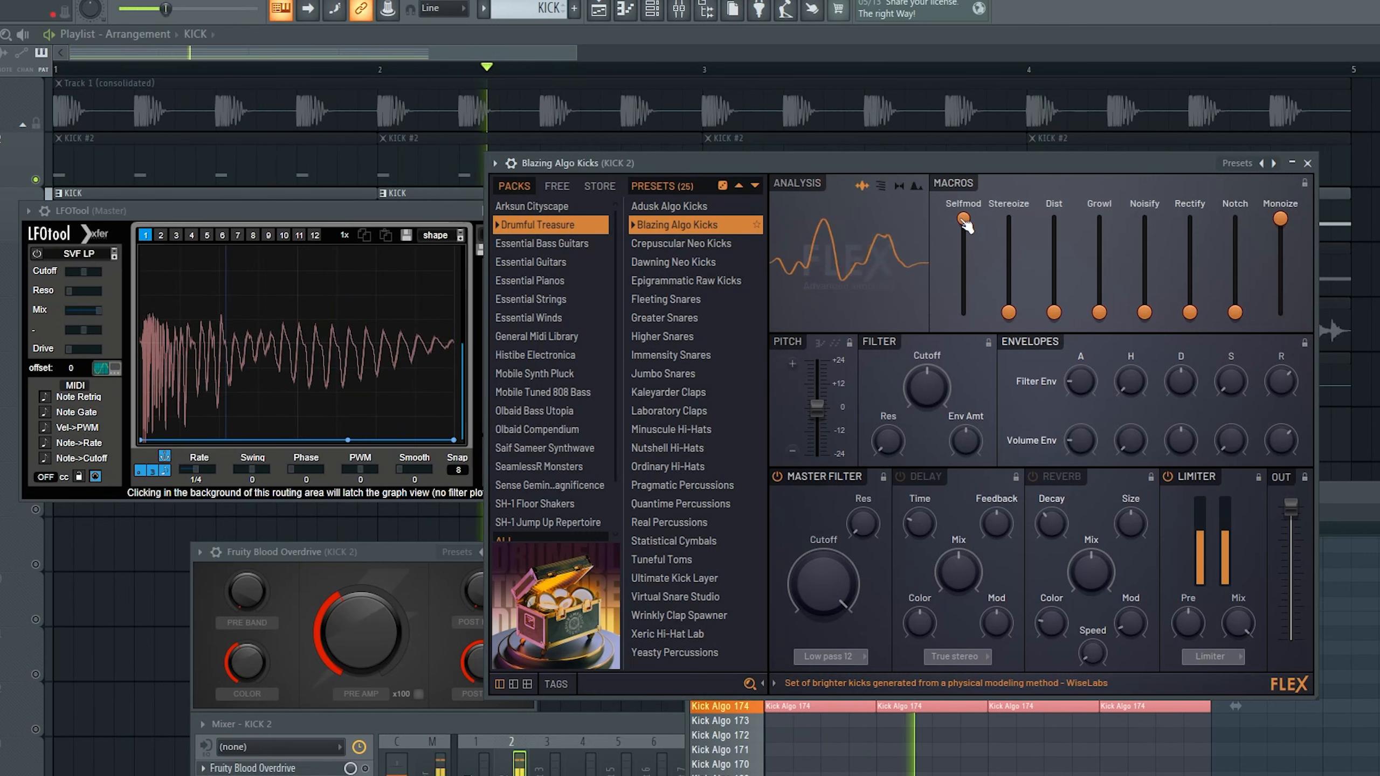
drag(1190, 312, 1189, 280)
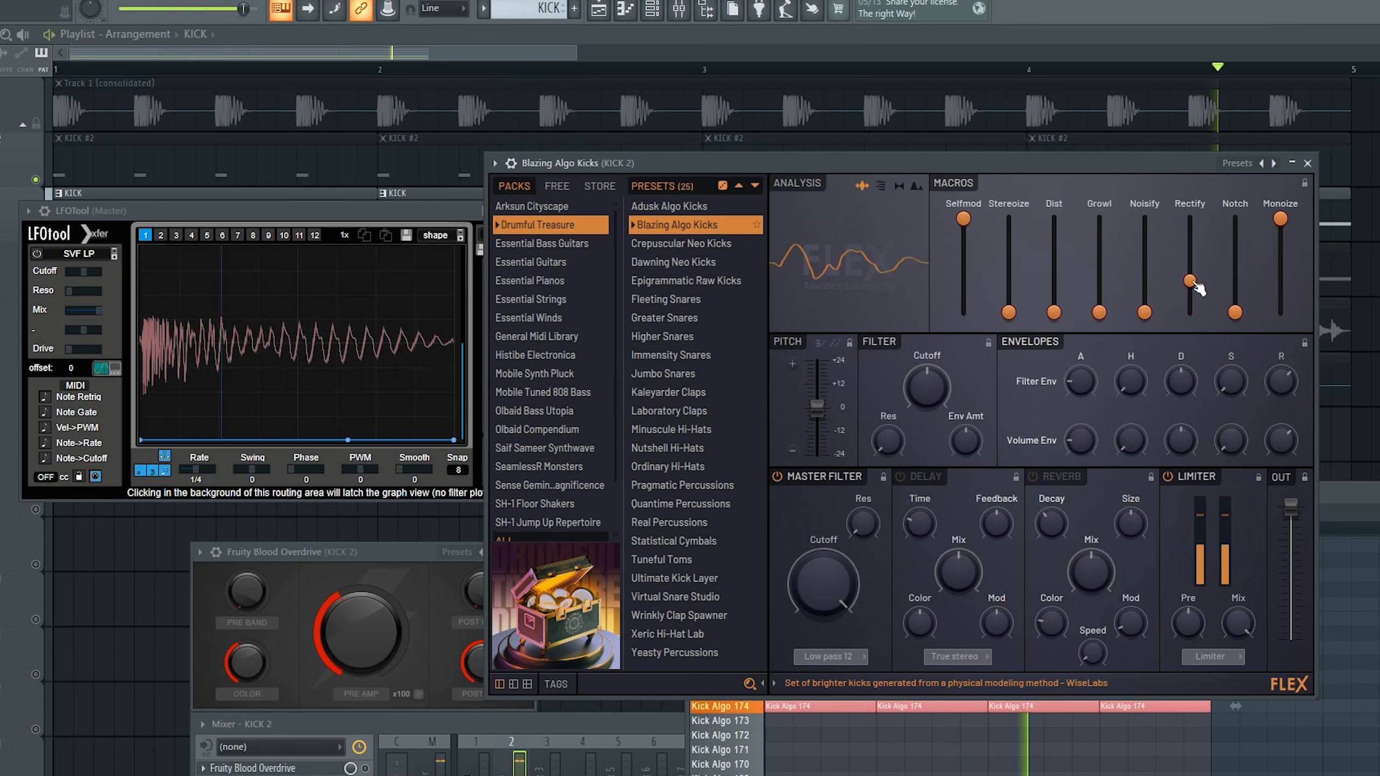
key(space)
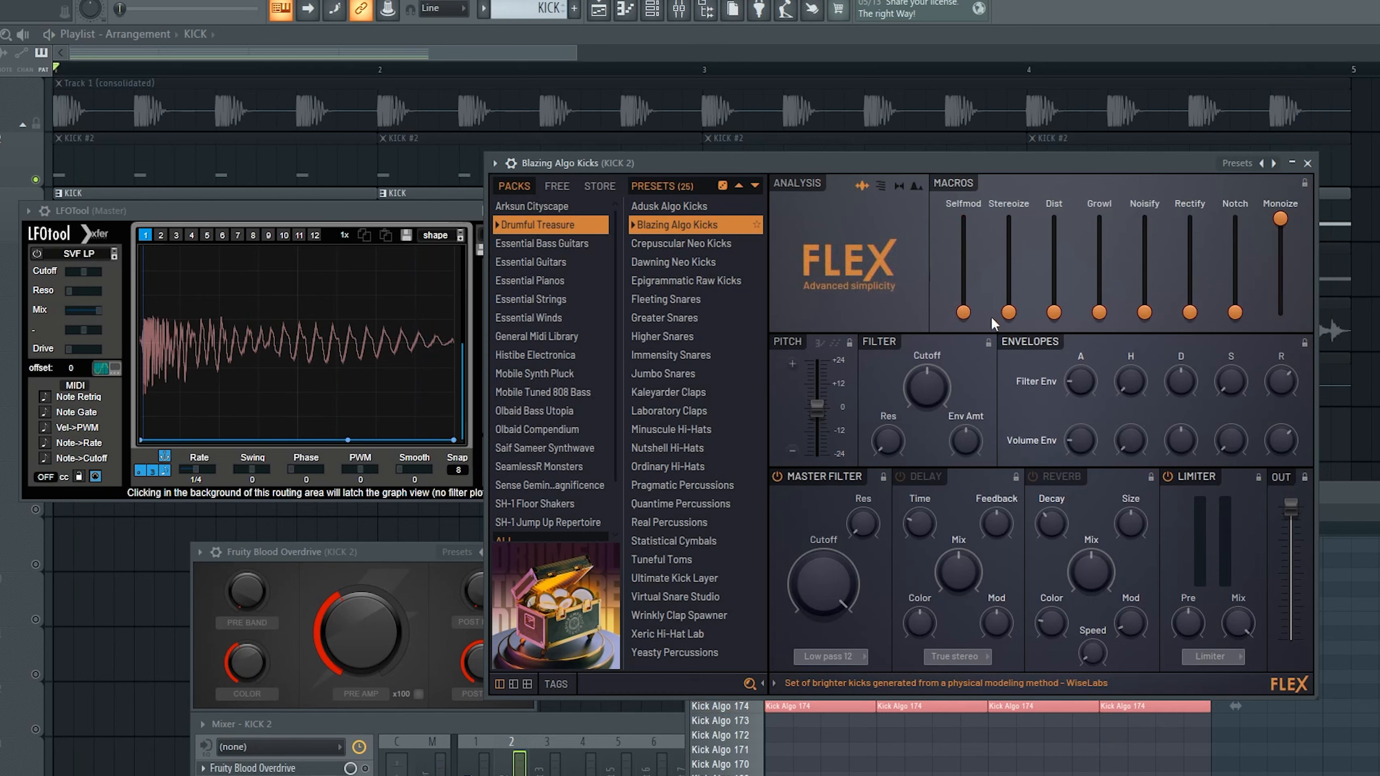
Raise the FLEX Dist macro to about a third and lower the output level to about halfway while auditioning the kick
key(space)
drag(1008, 313, 1054, 282)
key(space)
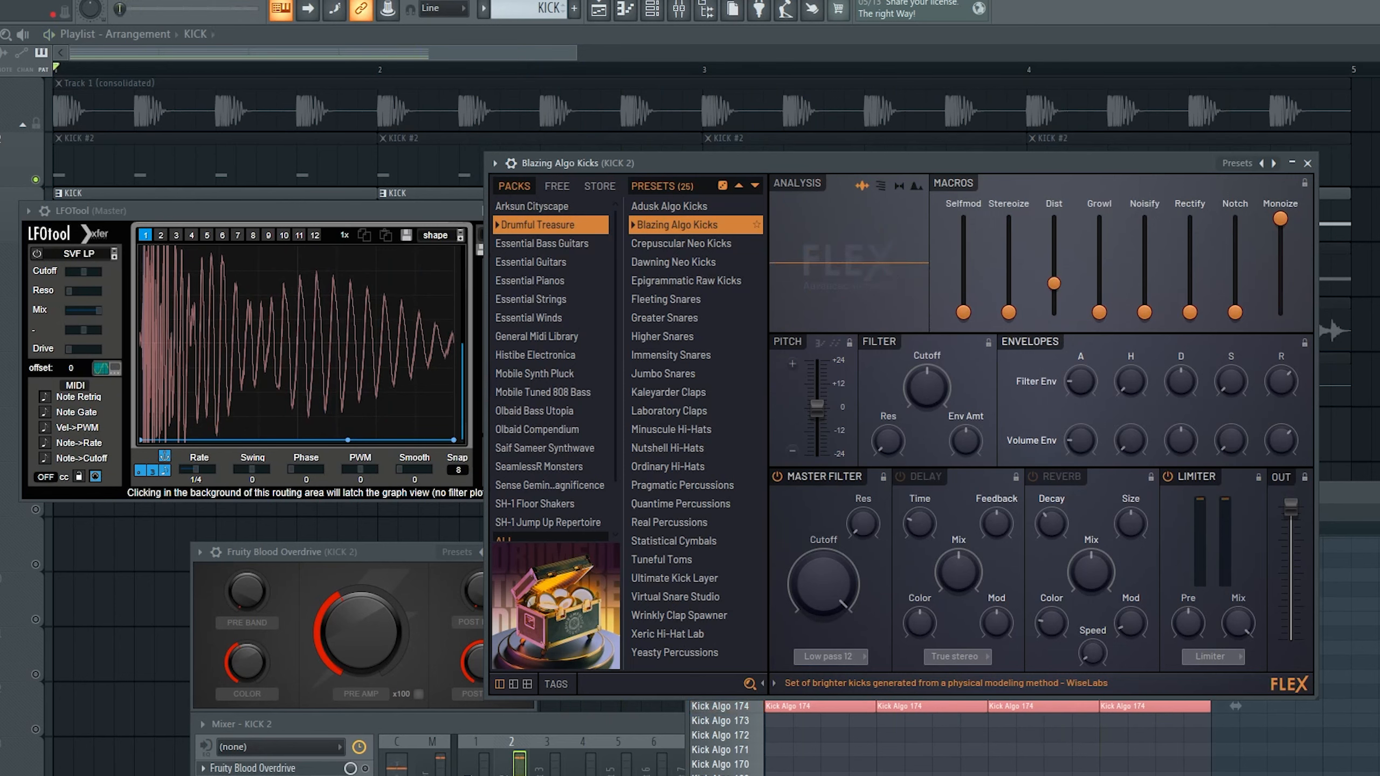
key(space)
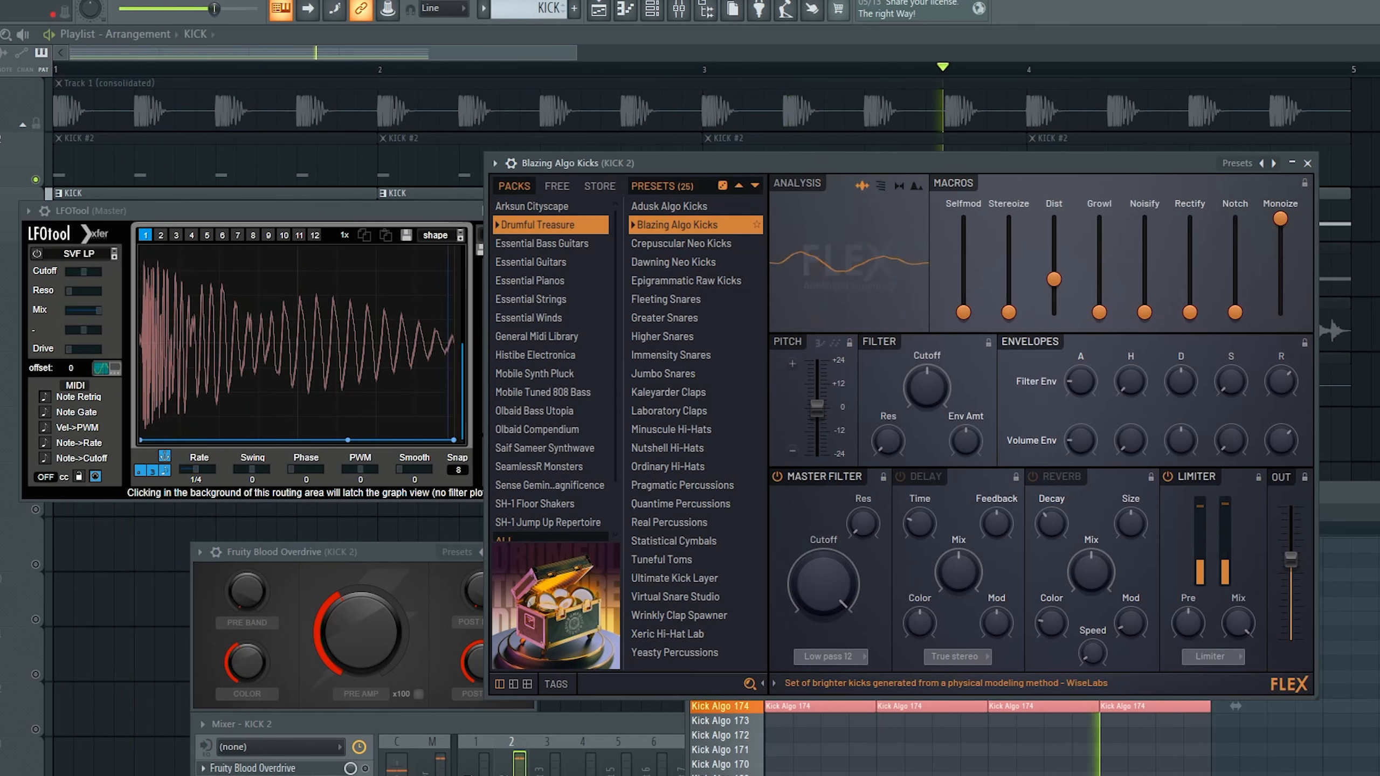
key(space)
drag(1299, 546, 1300, 563)
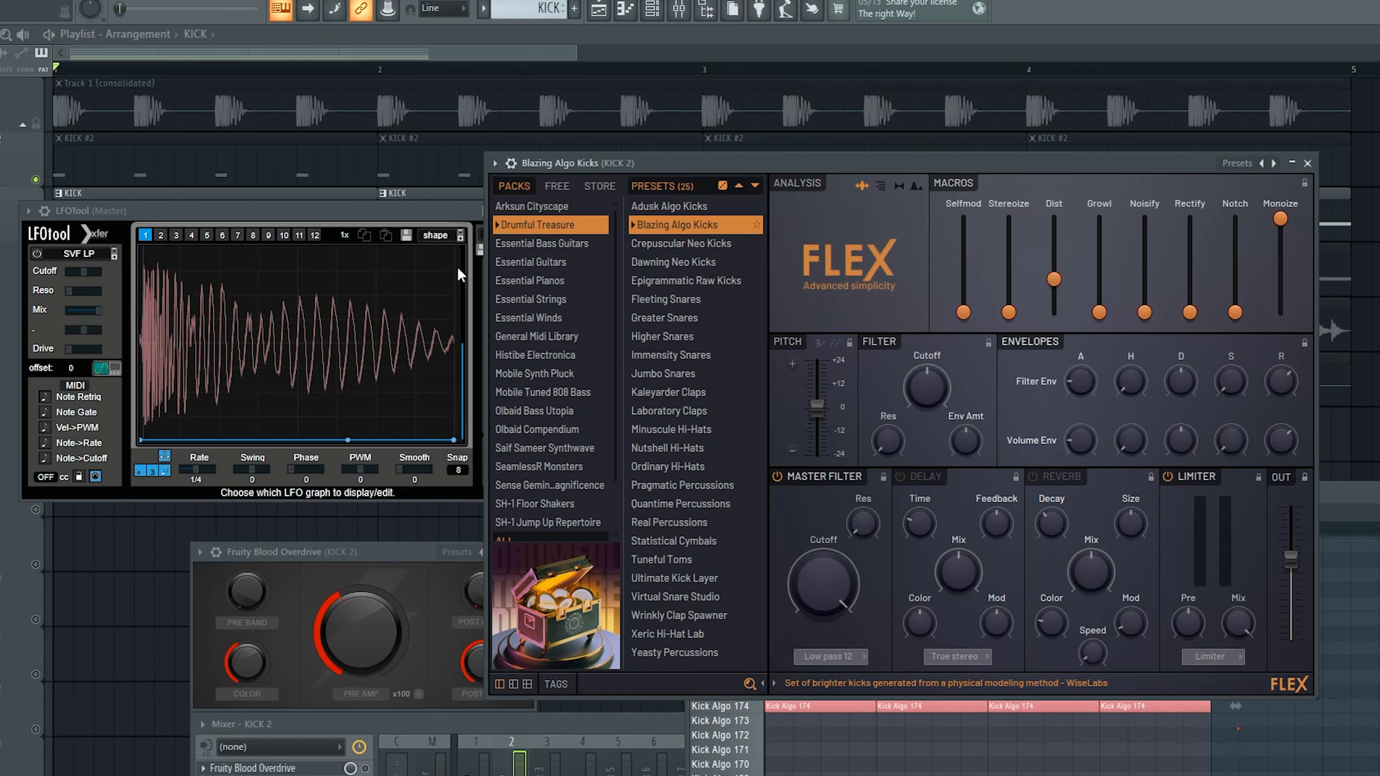
Set the FLEX Growl macro to just over a quarter, Rectify to about a tenth and Monoize to minimum while the kick plays
key(space)
mouse_move(1098, 312)
mouse_down()
mouse_move(1101, 267)
mouse_move(1100, 288)
mouse_up()
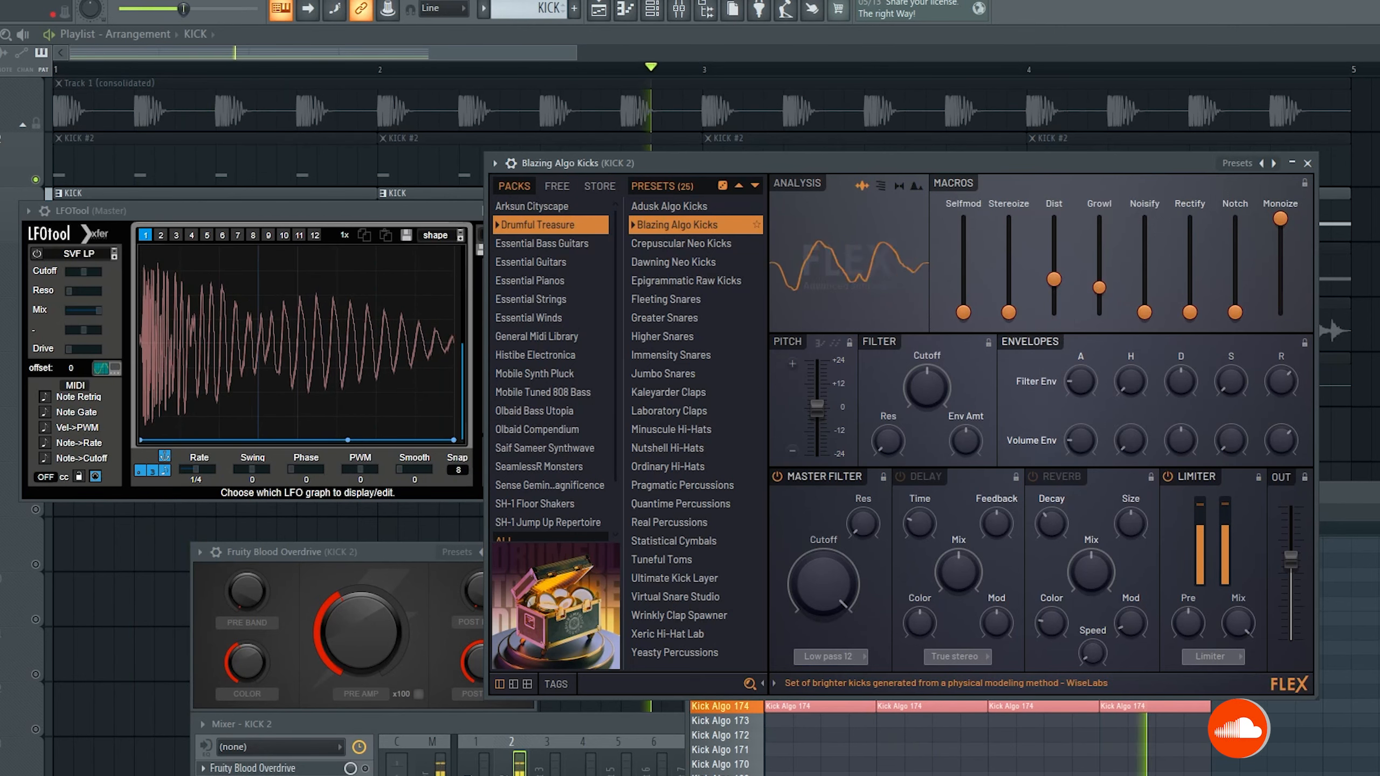
key(space)
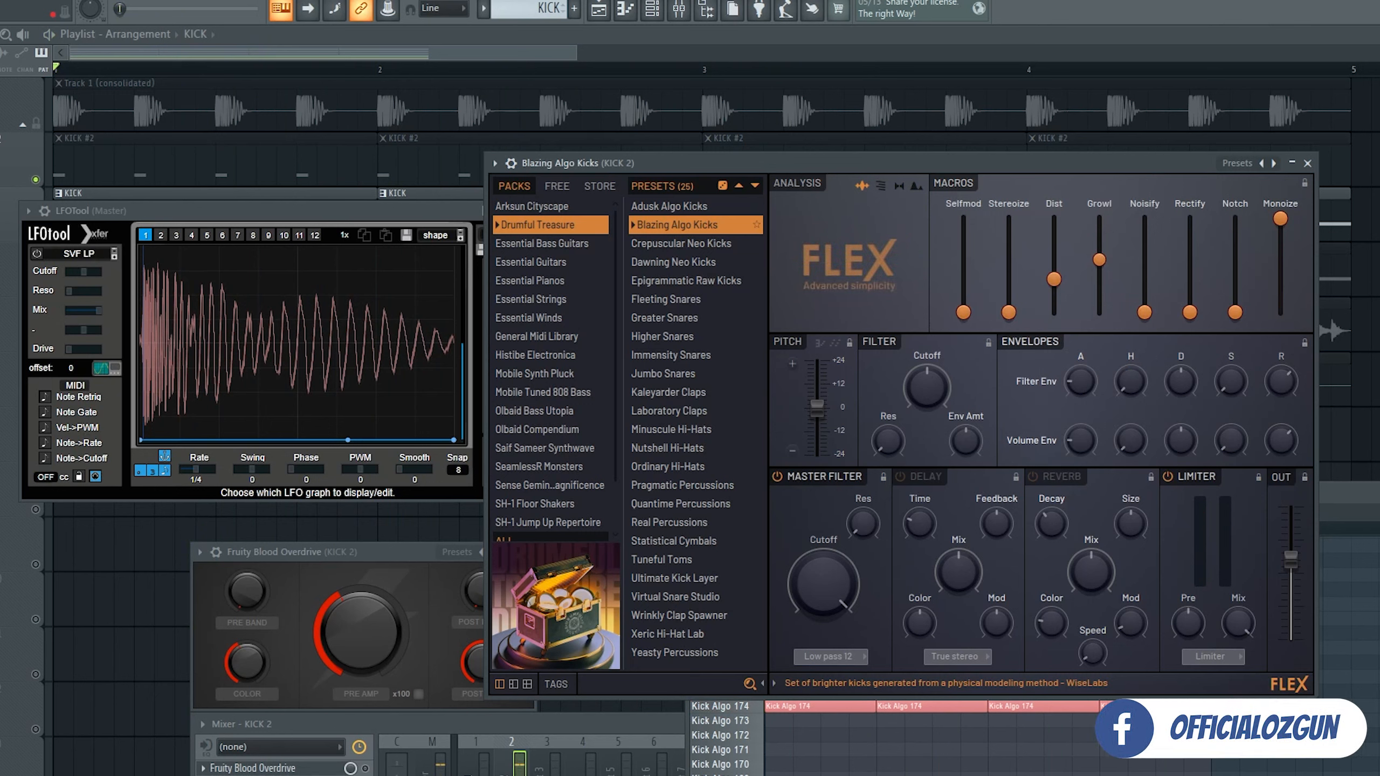
key(space)
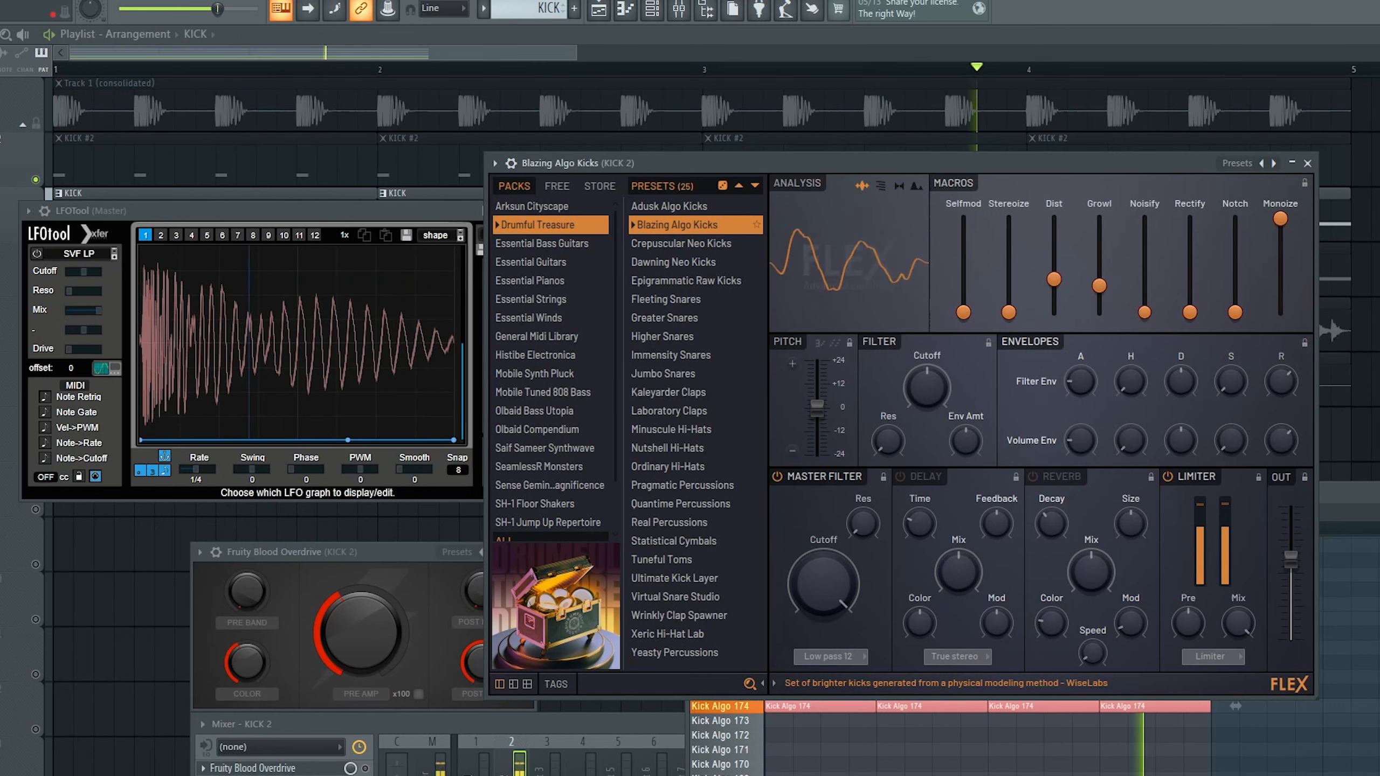
drag(1191, 311, 1192, 304)
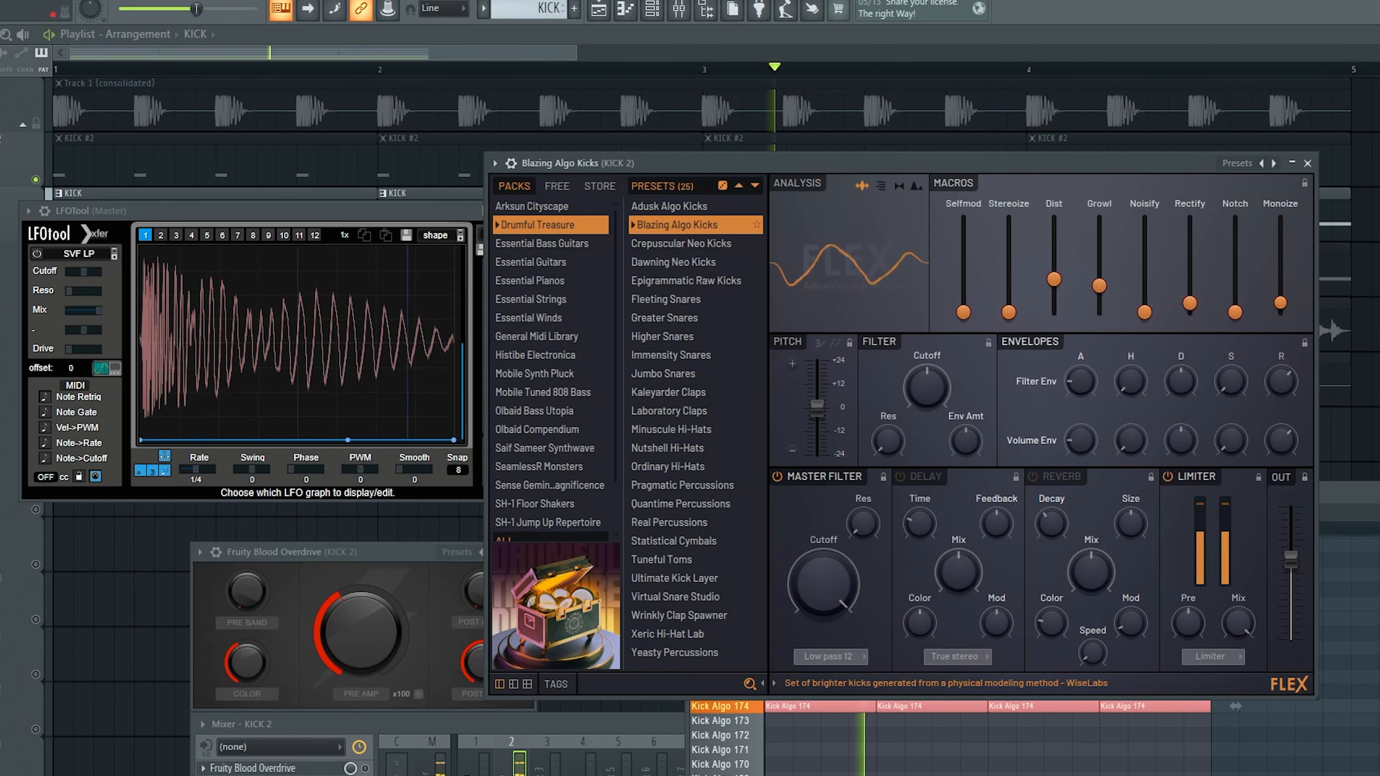
key(space)
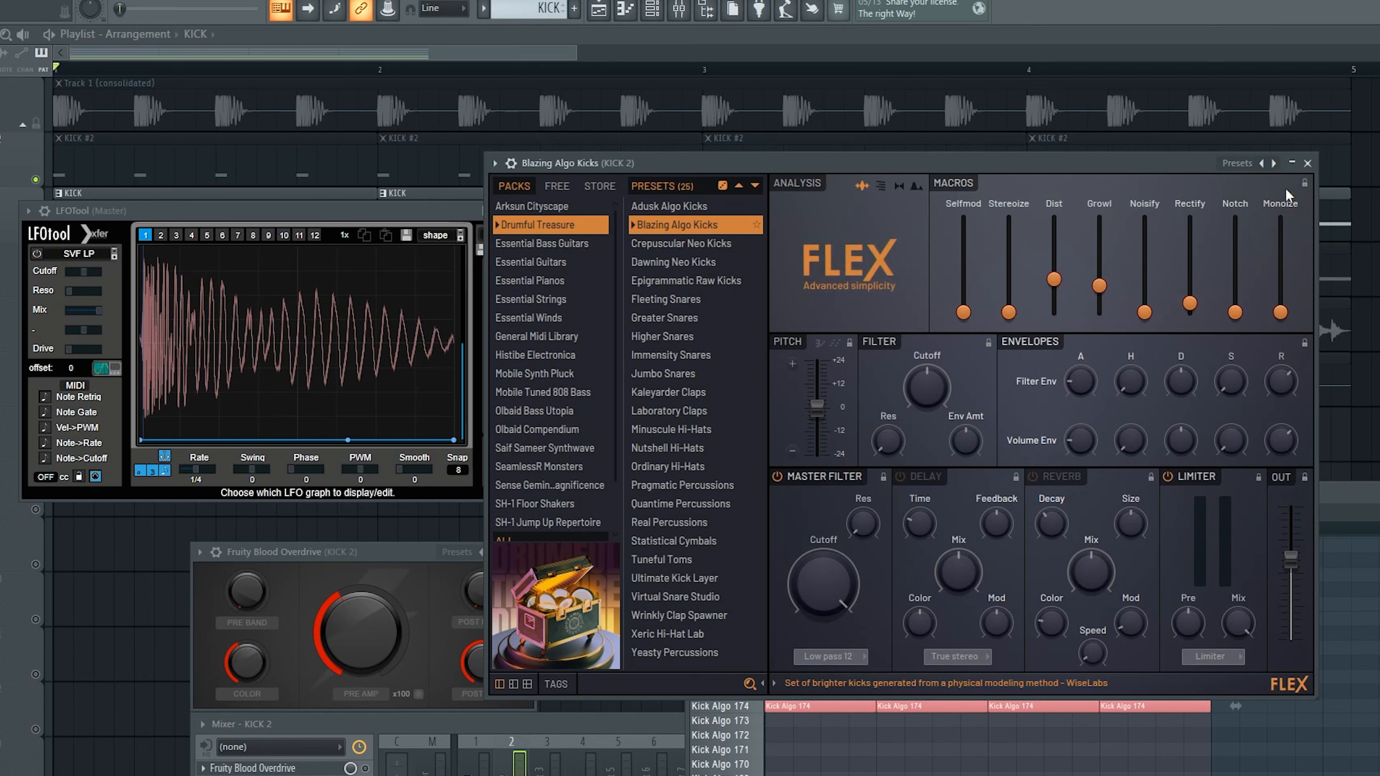
Raise the FLEX Dist macro to about half and Selfmod to about 60 percent while auditioning the kick
key(space)
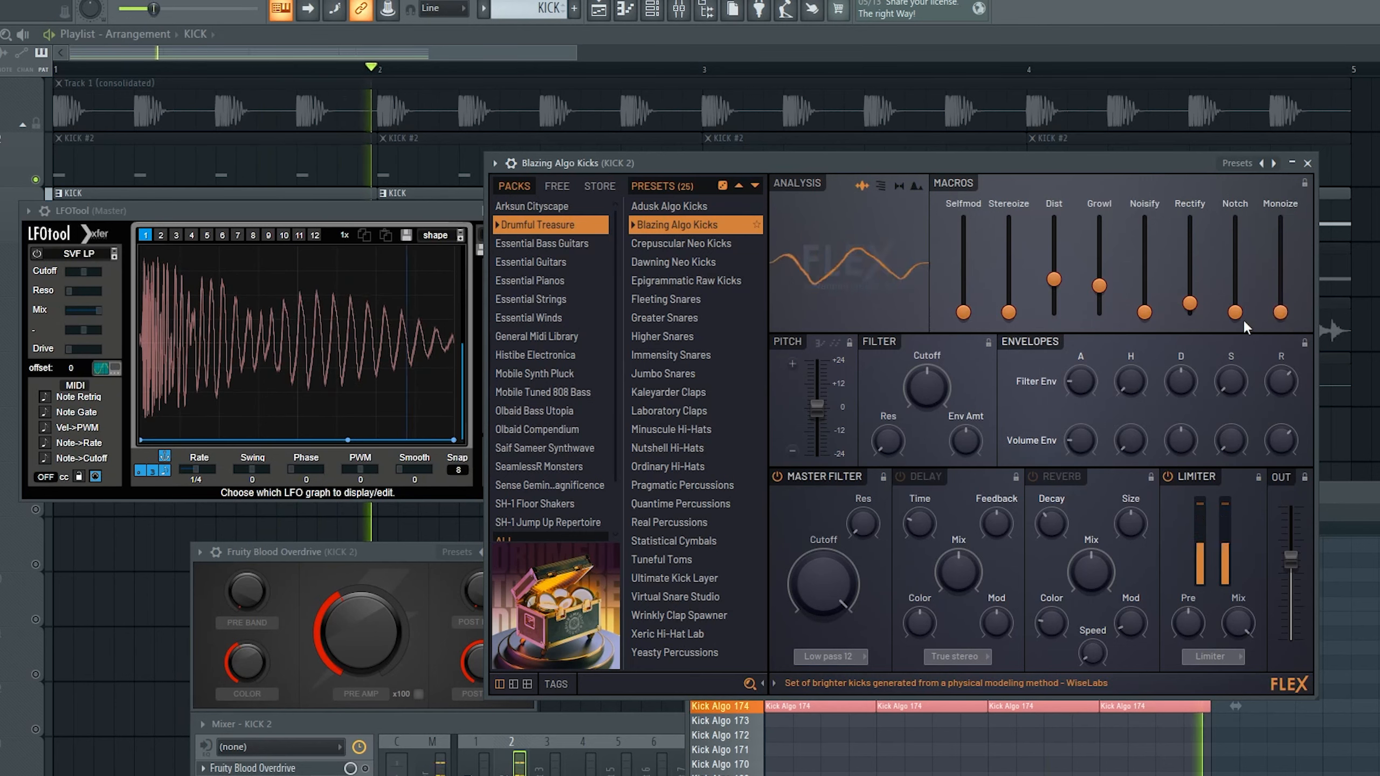
drag(1059, 292, 1059, 280)
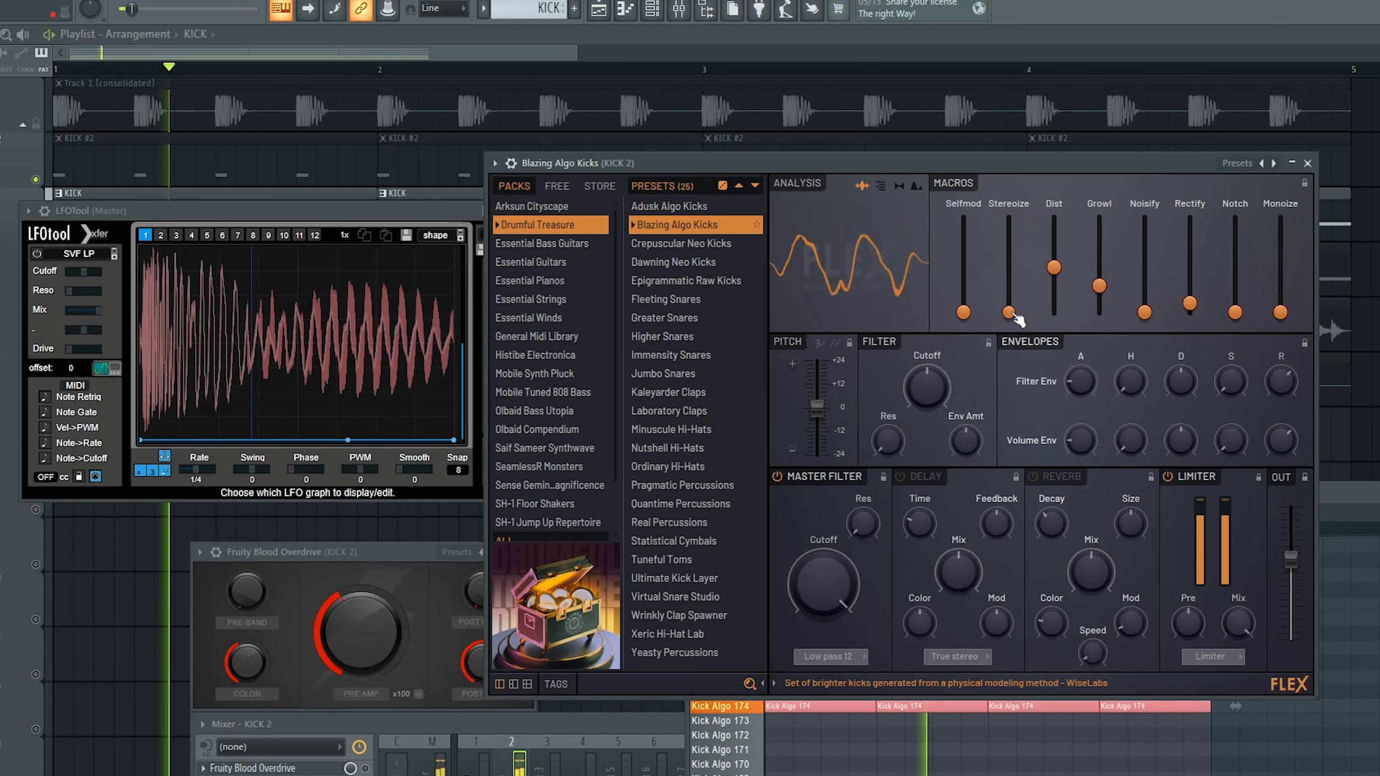
drag(963, 312, 963, 254)
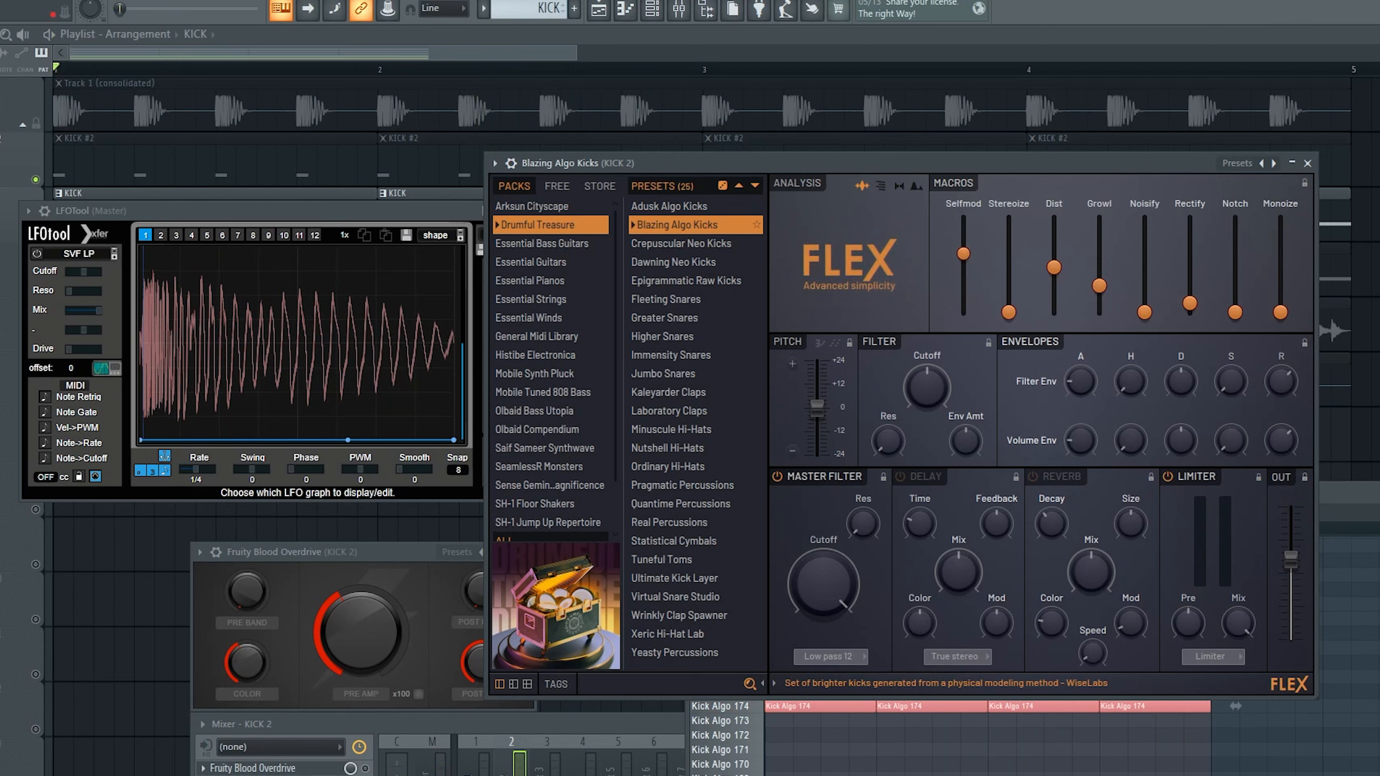
key(space)
mouse_move(963, 254)
mouse_down()
mouse_move(963, 218)
mouse_move(963, 299)
mouse_move(963, 218)
mouse_move(962, 263)
mouse_up()
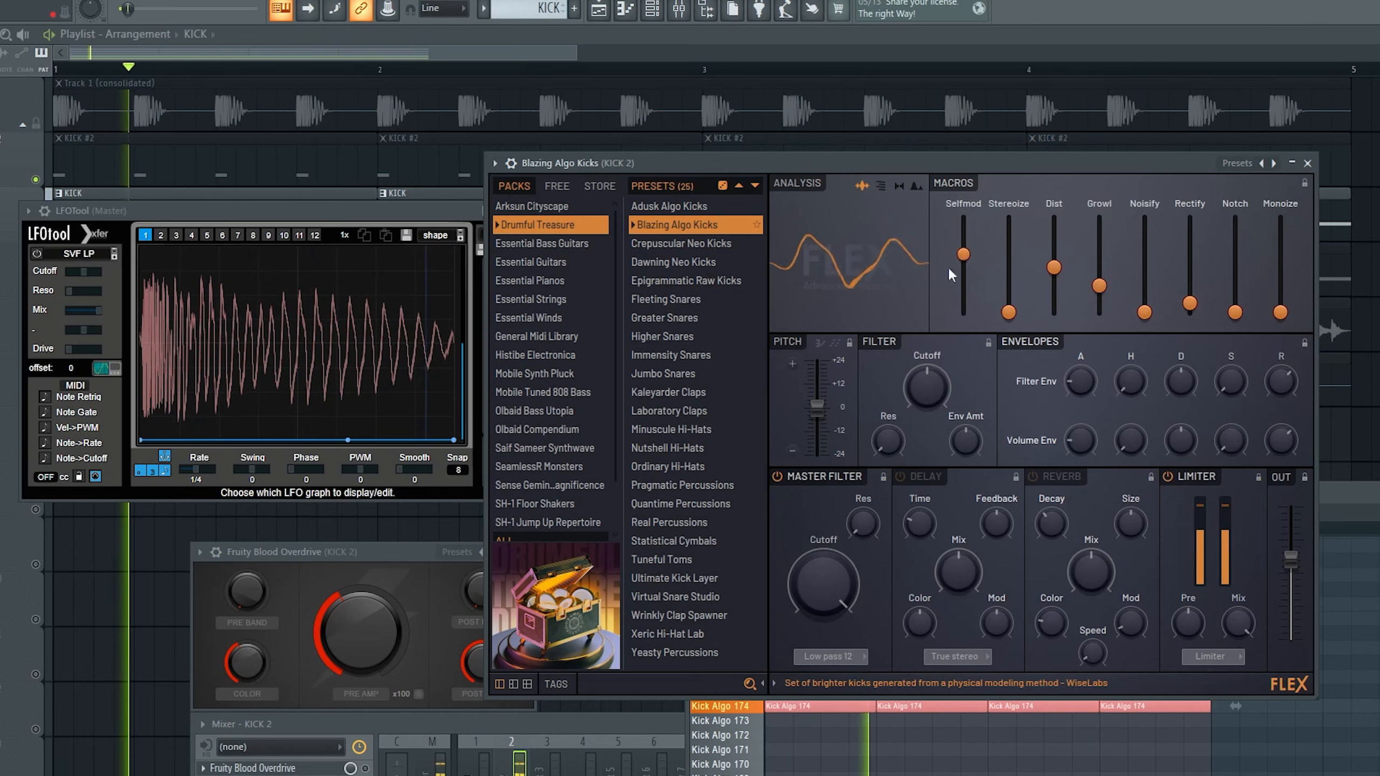
key(space)
Examine the kick's frequency spectrum in SPAN on the Master track during playback
drag(349, 199, 297, 375)
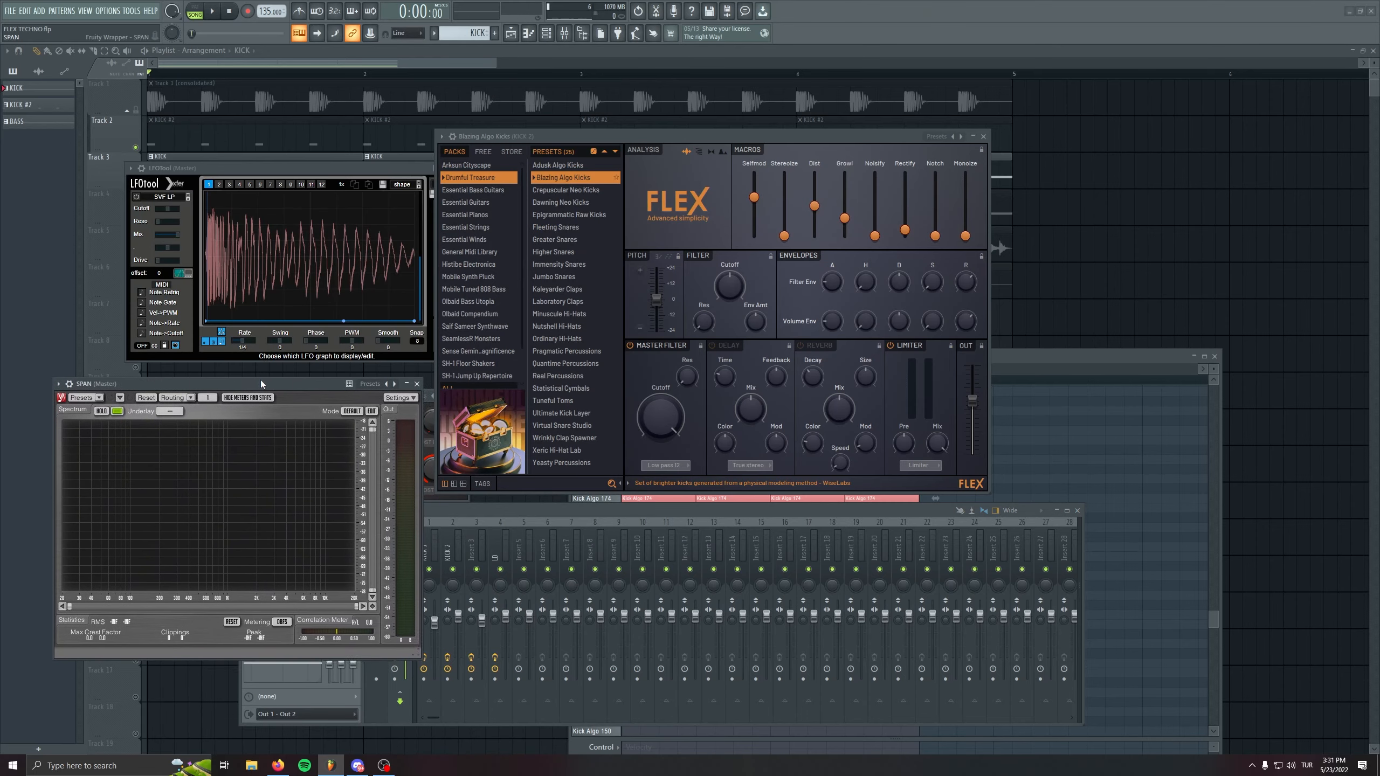
key(space)
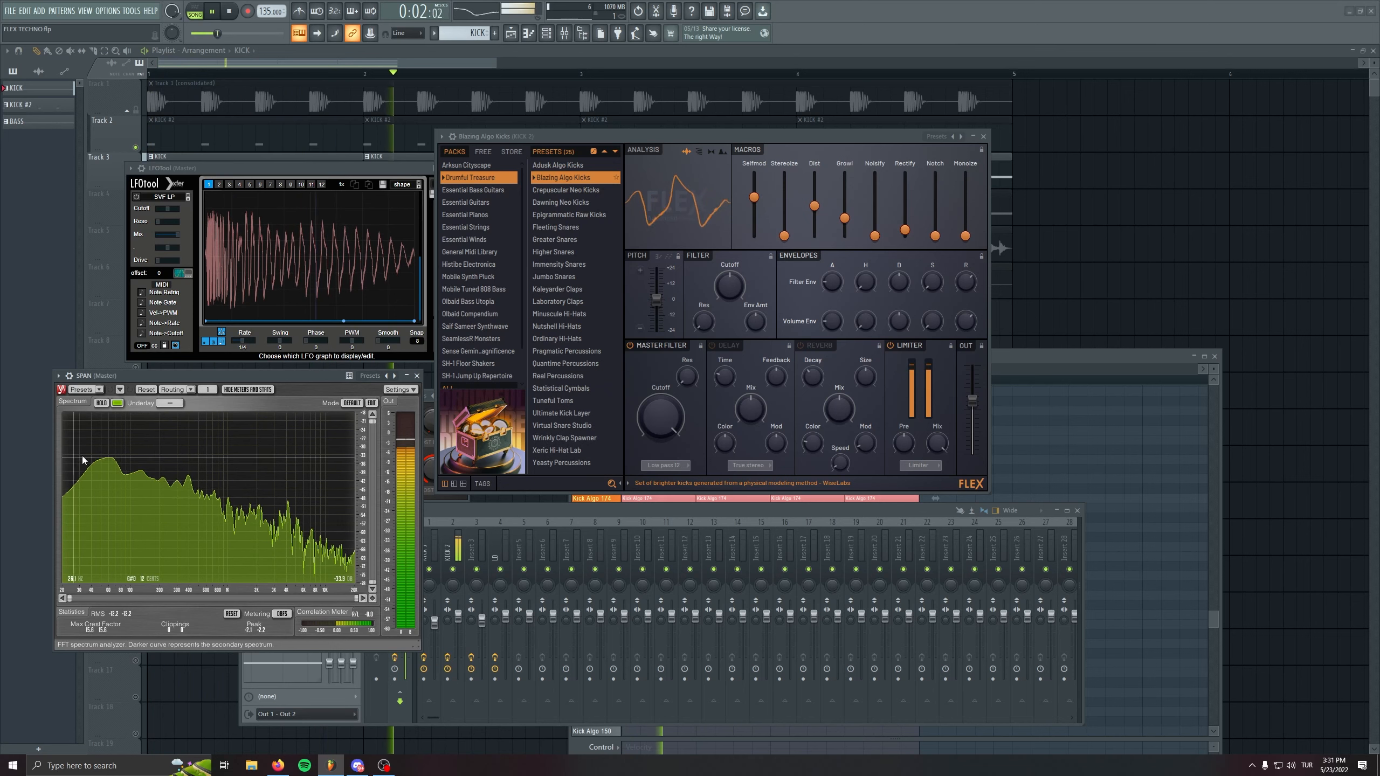
key(space)
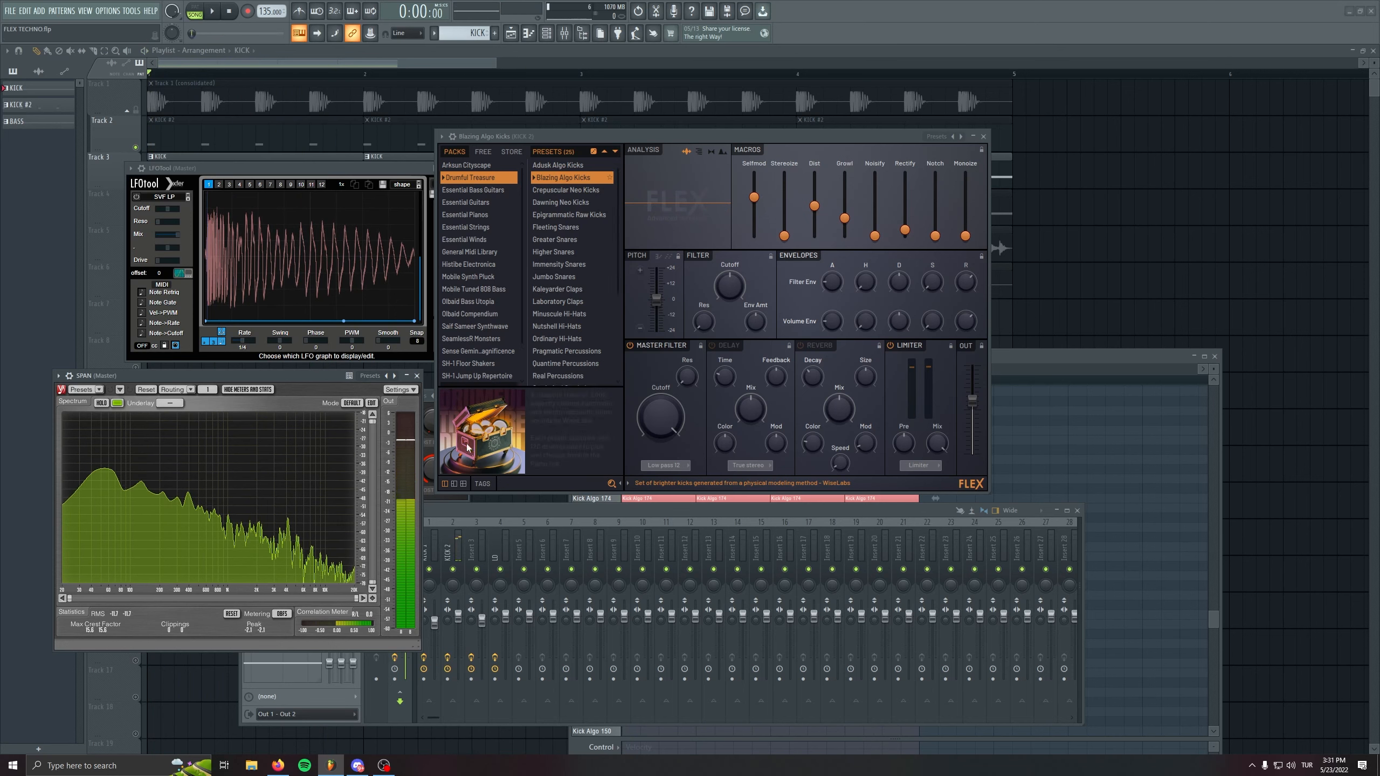
Close the SPAN, LFOTool and FLEX windows and select the KICK 2 mixer track
click(417, 376)
click(377, 170)
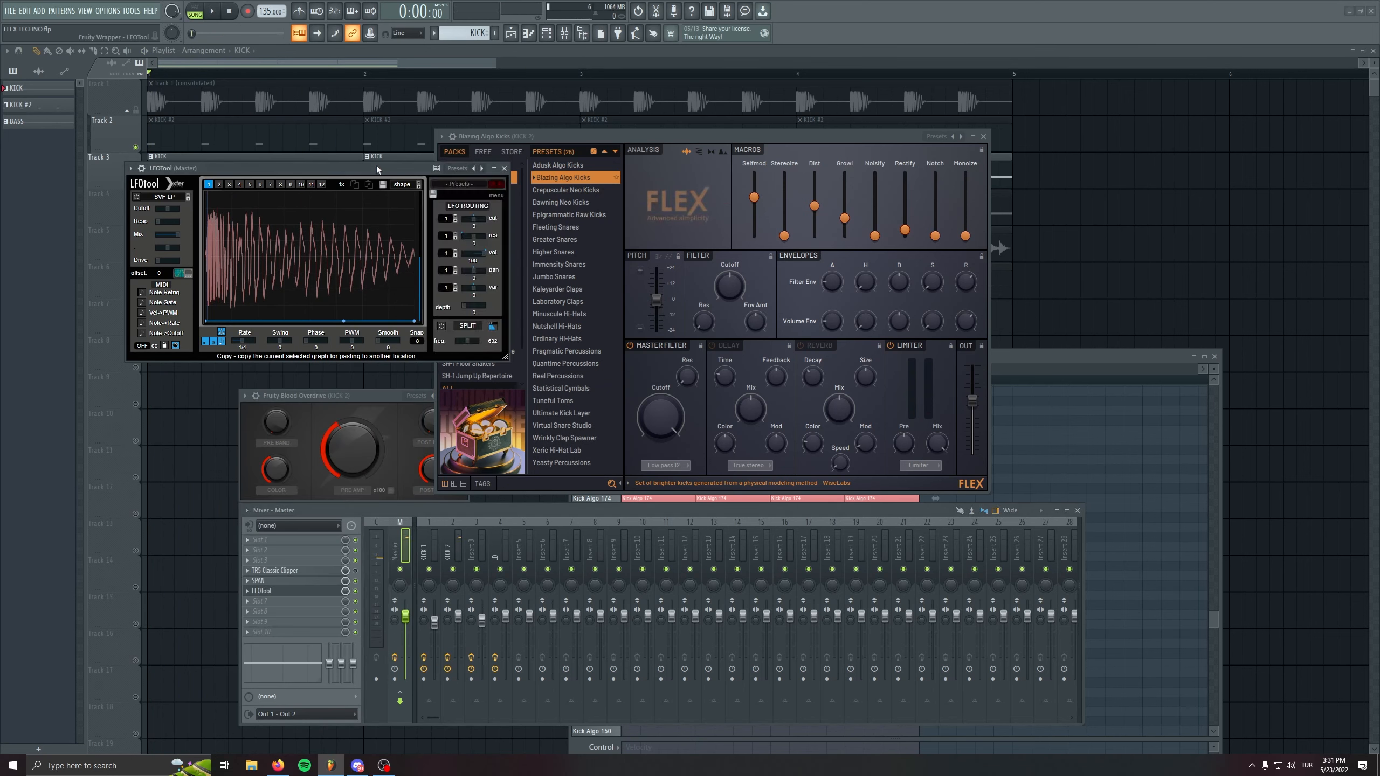
click(502, 171)
click(982, 136)
click(462, 538)
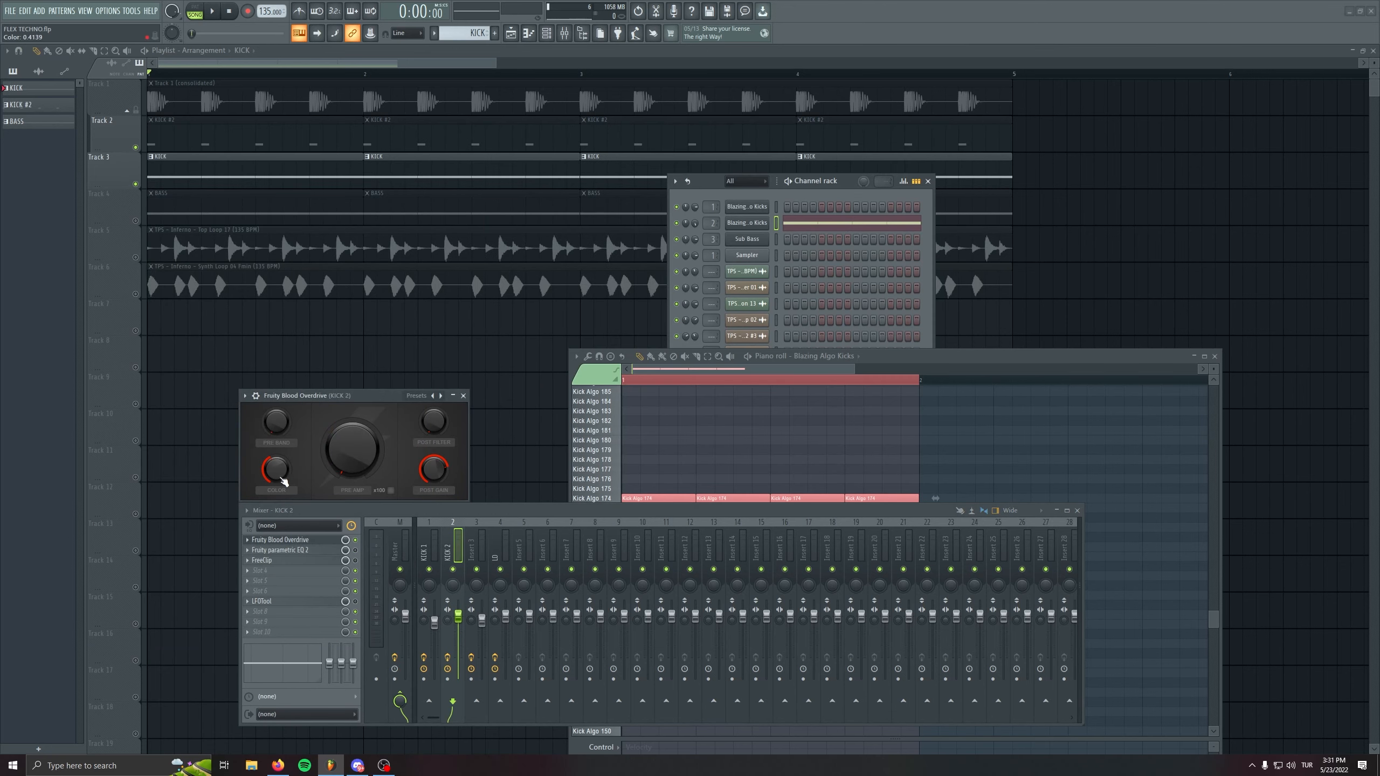
Set the KICK 2 overdrive's Pre Amp and Color to about 0.31 during playback, watching the waveform in LFOTool on the Master track
key(space)
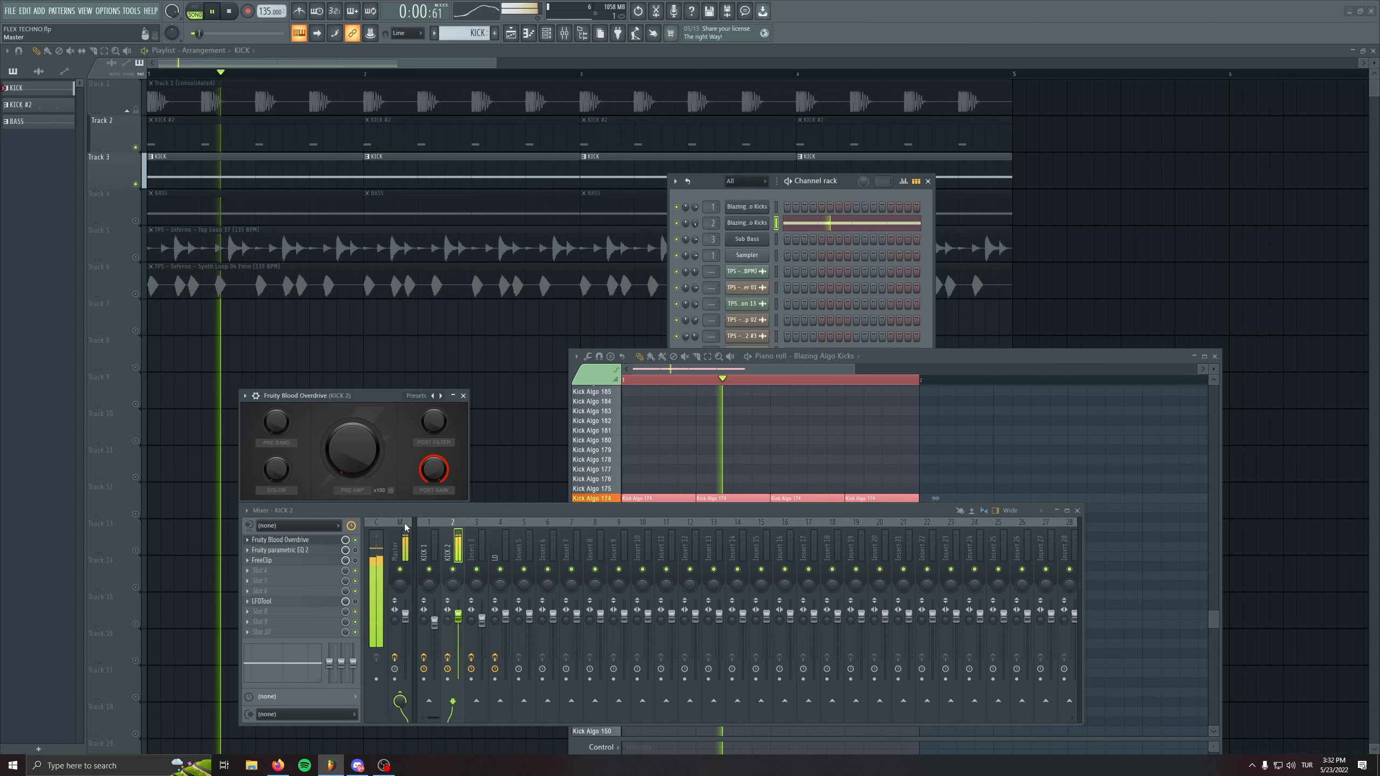
click(400, 576)
click(264, 591)
mouse_move(351, 456)
mouse_down()
mouse_move(351, 424)
mouse_move(348, 461)
mouse_up()
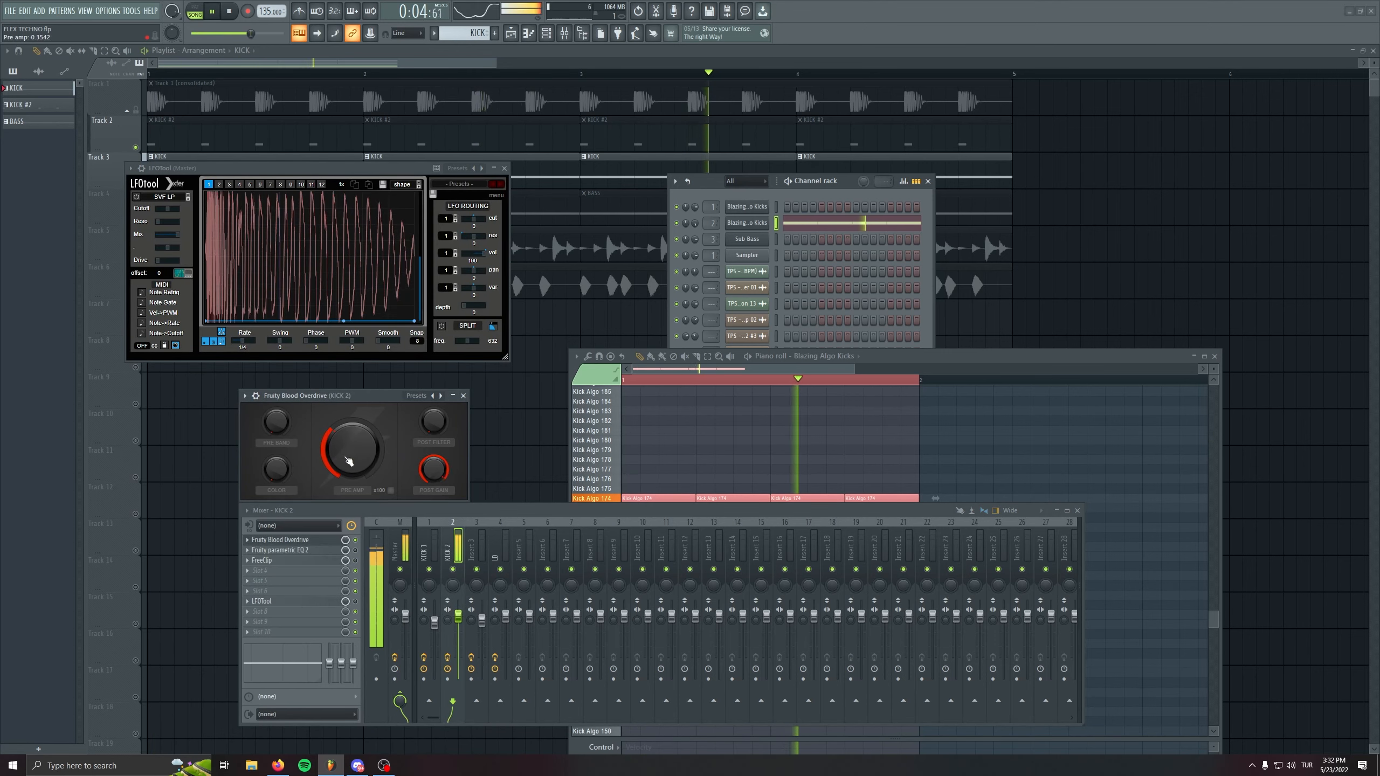
drag(432, 459, 432, 465)
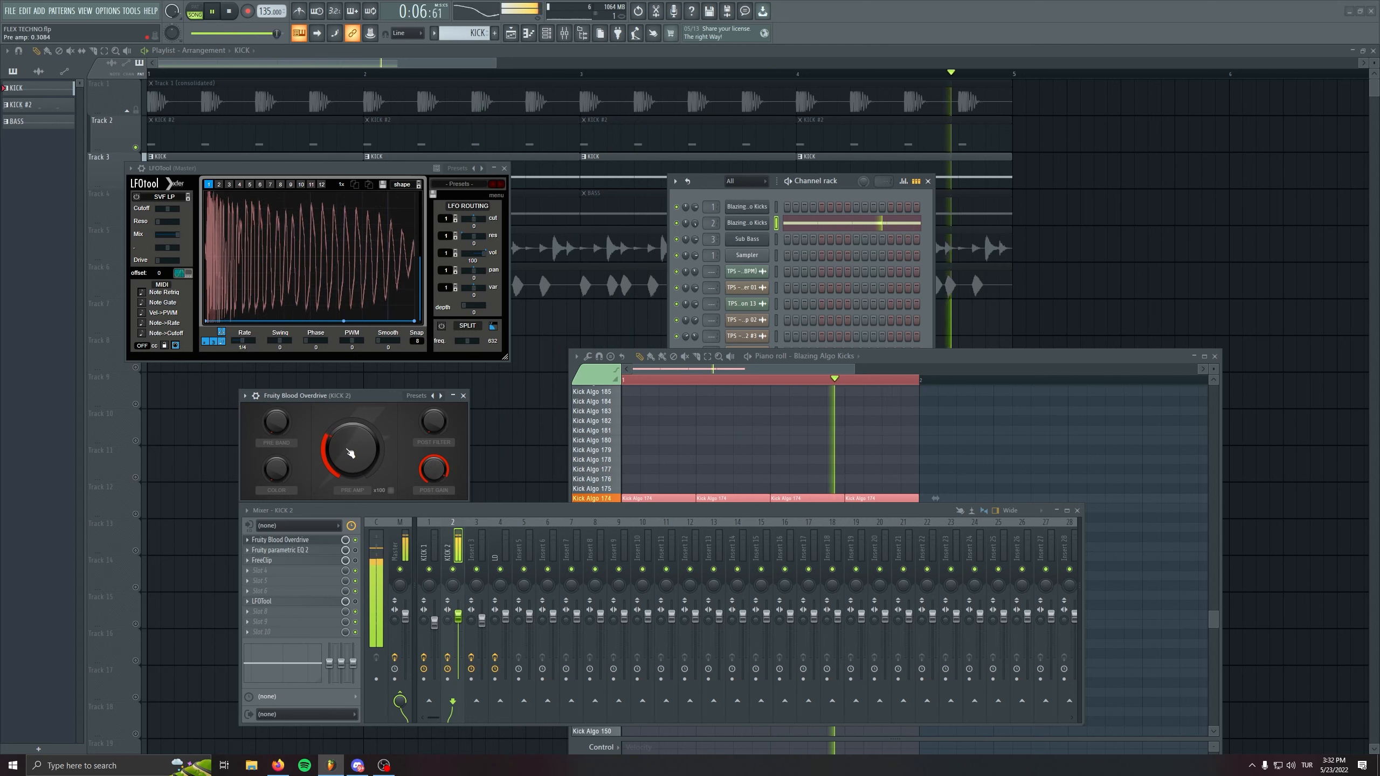
drag(276, 468, 276, 457)
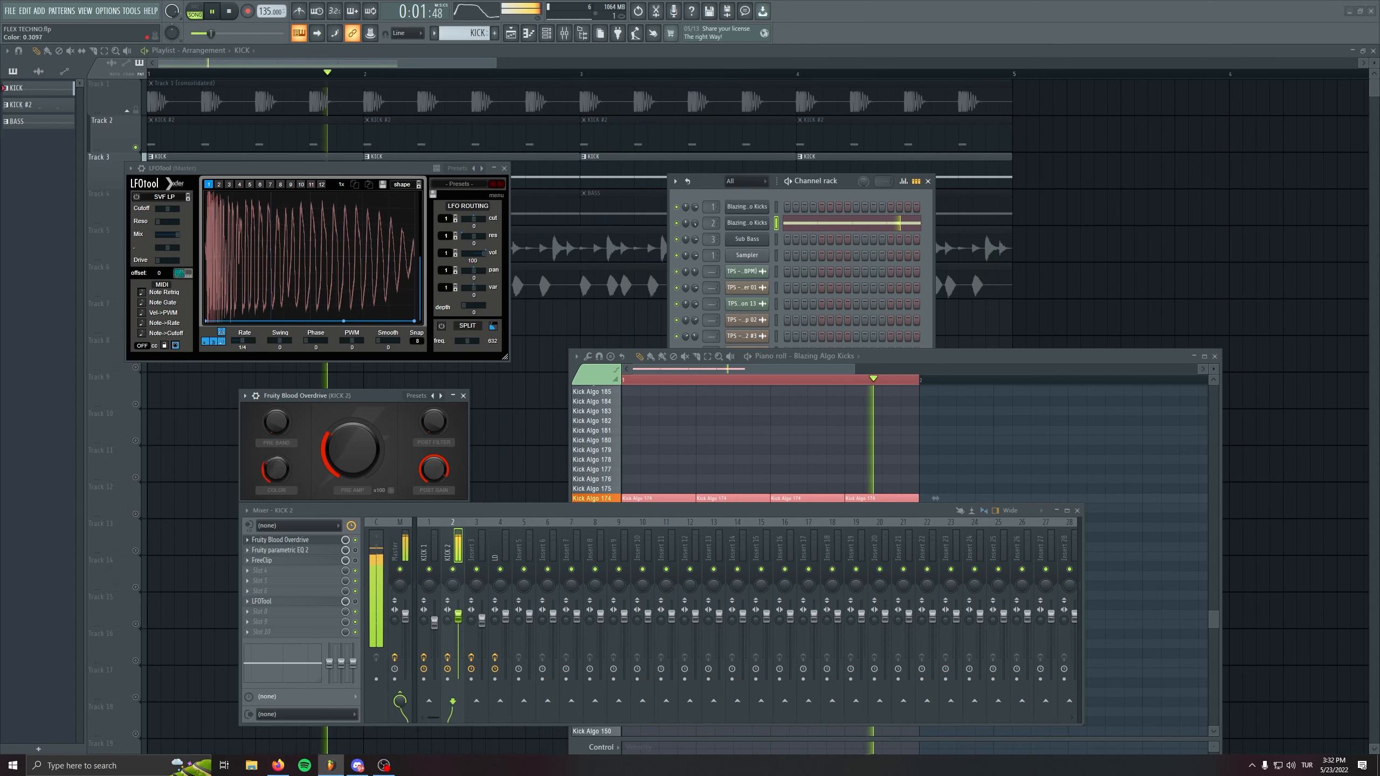
Close the overdrive, open KICK 2's parametric EQ, and give band 3 a shallow cut at 294 Hz with 19% bandwidth
click(312, 539)
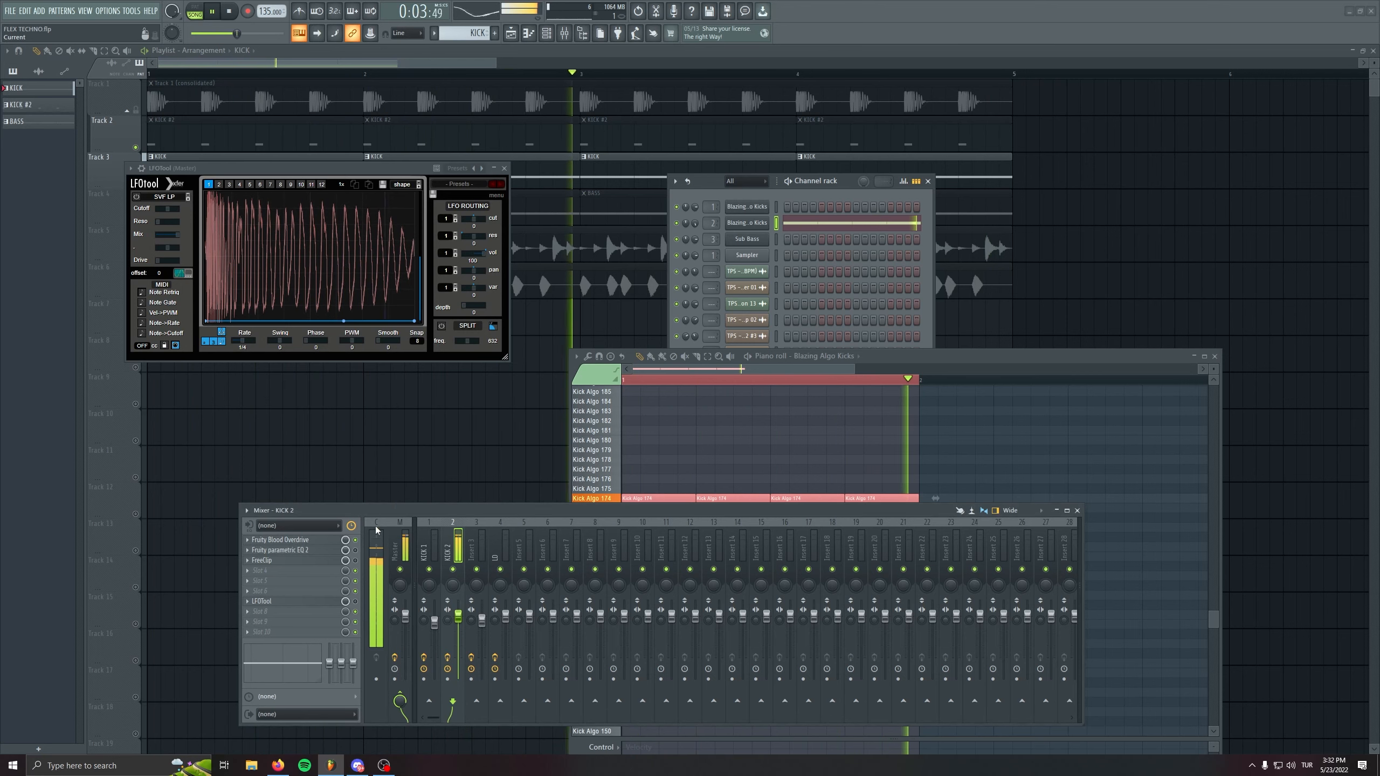
click(317, 551)
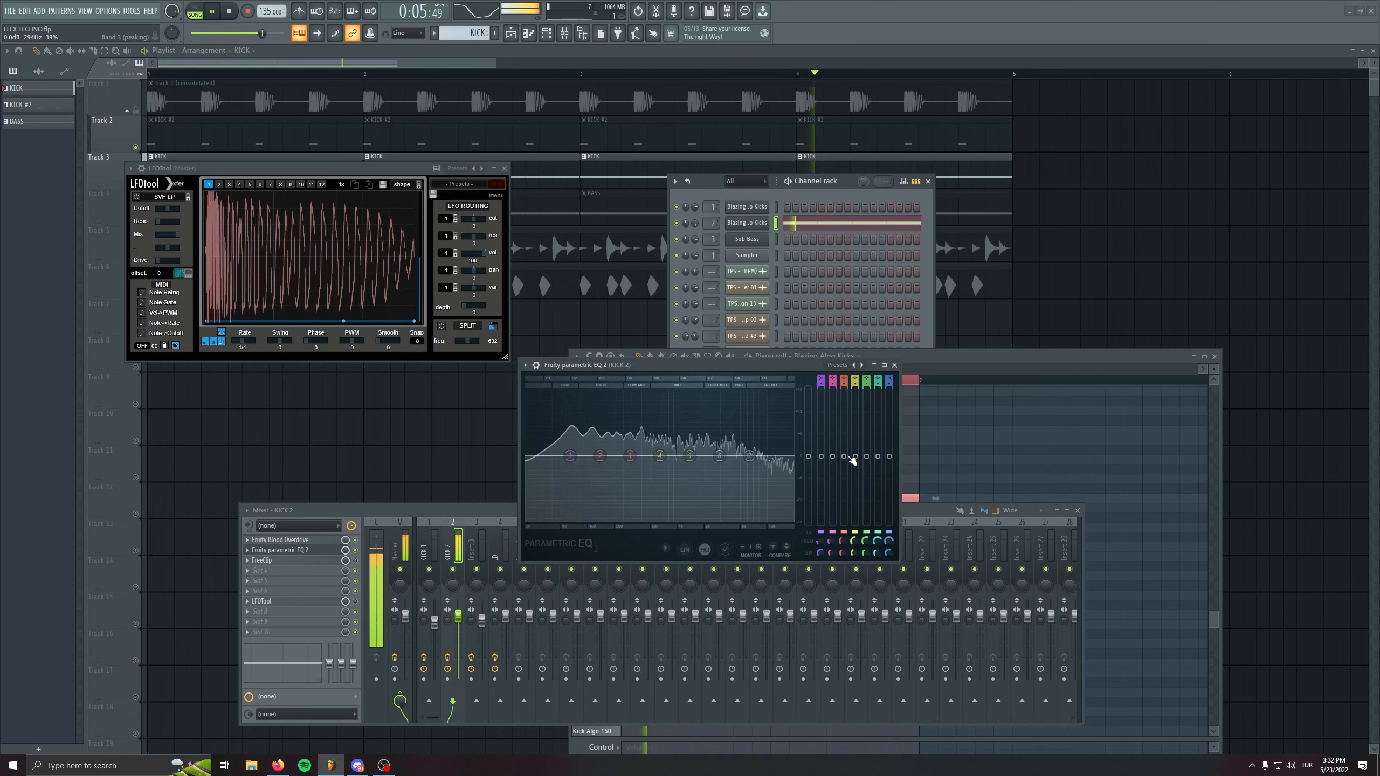
key(space)
drag(630, 456, 629, 464)
drag(844, 553, 844, 561)
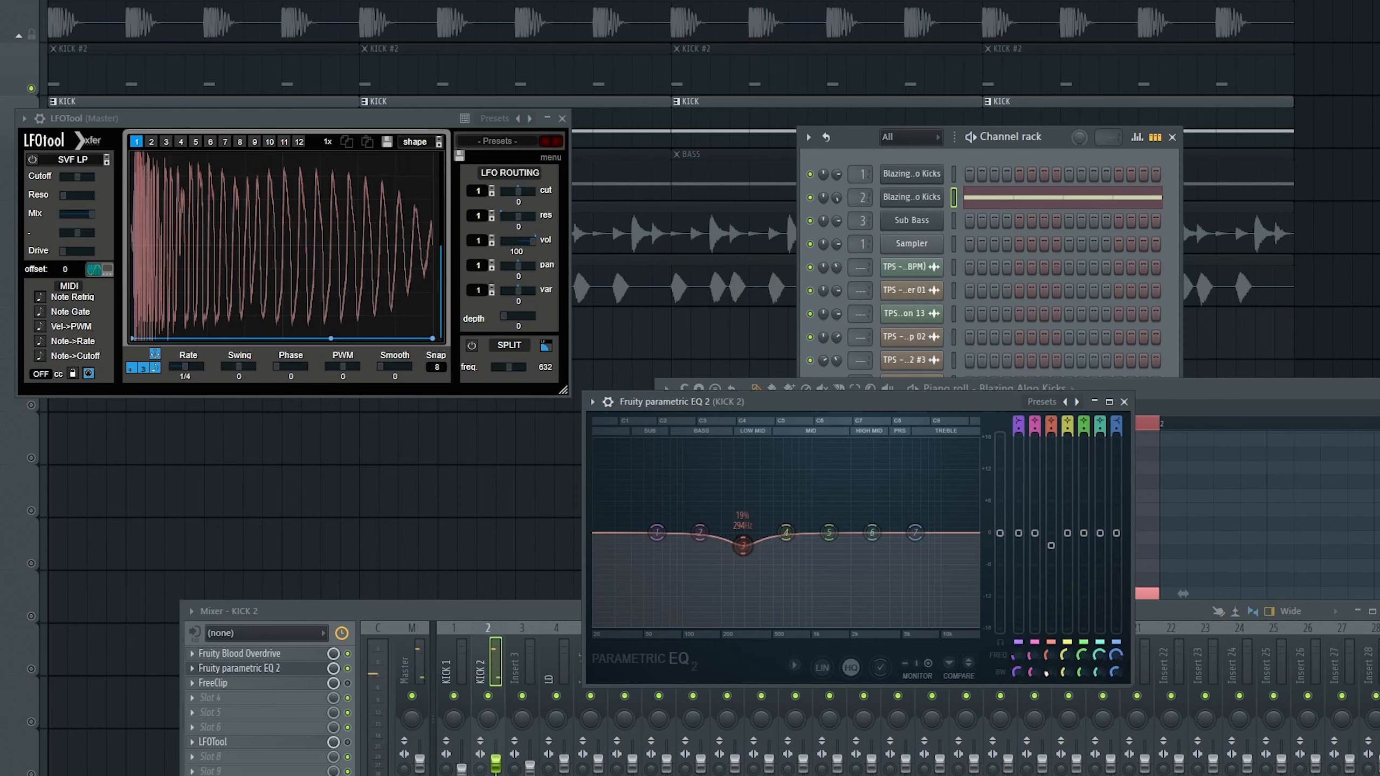
Audition a strong, narrow boost on KICK 2's EQ band 3, then set the band to a cut of about 6 dB
key(space)
drag(743, 544, 740, 447)
scroll(742, 449, up, 3)
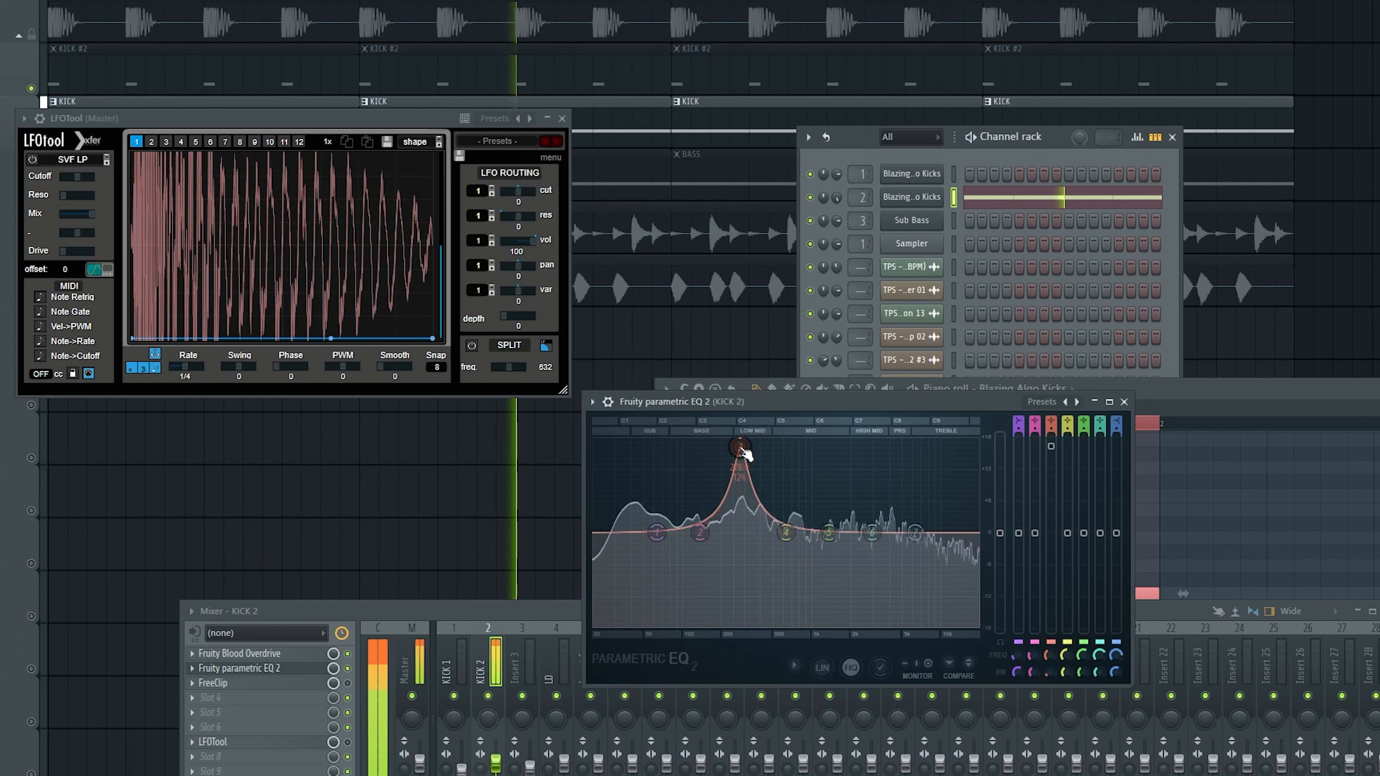
drag(1052, 482, 1052, 523)
key(space)
drag(740, 488, 740, 561)
drag(1051, 561, 1051, 564)
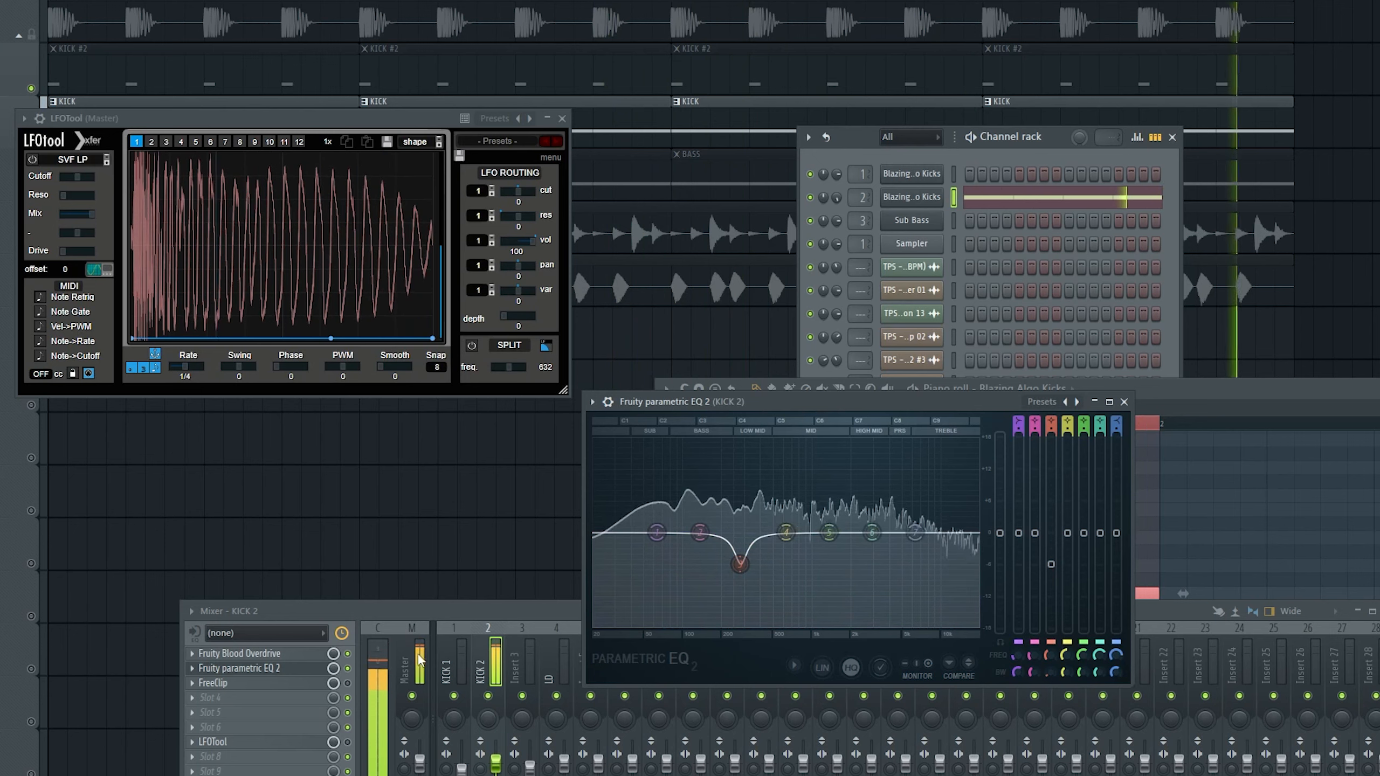
Display SPAN on the Master track and boost KICK 2's EQ band 2 by about 6 dB near 100 Hz
click(406, 668)
click(247, 711)
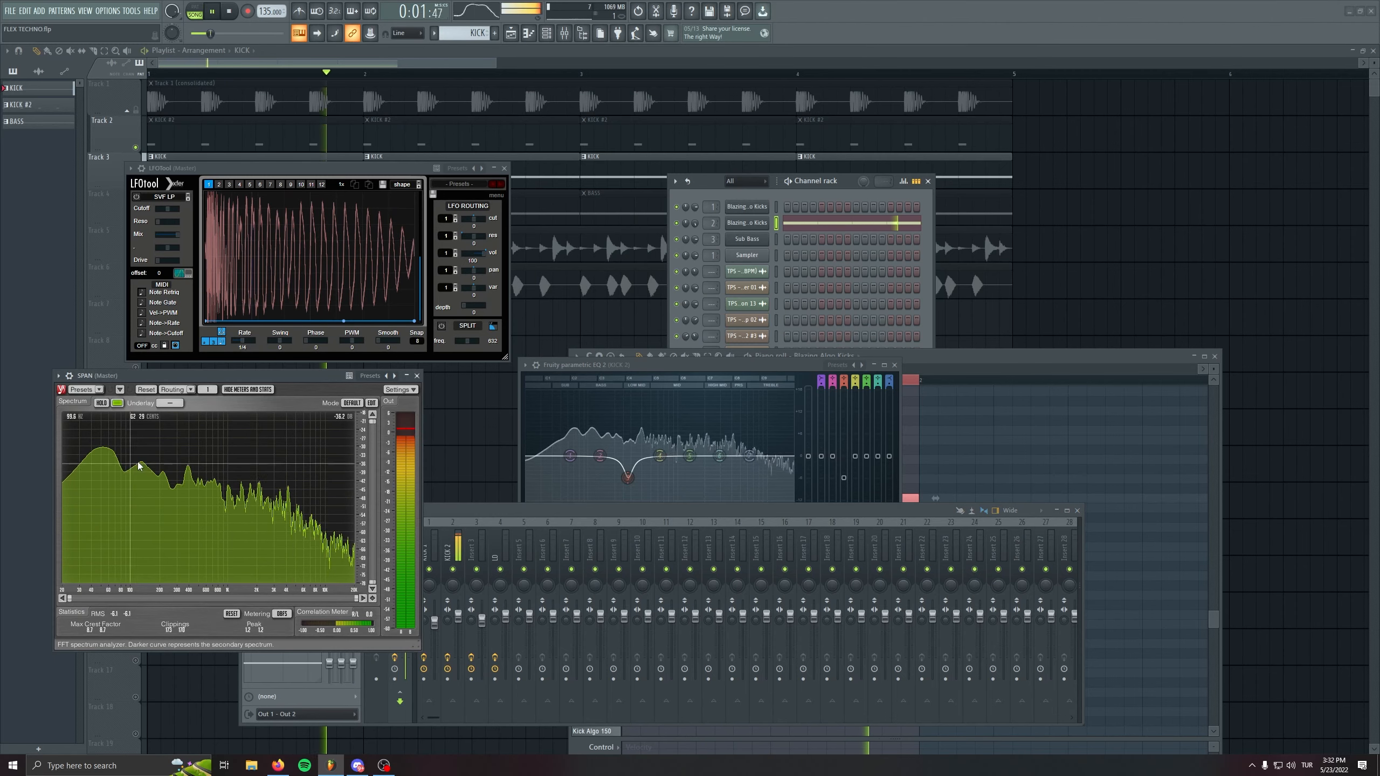
key(space)
drag(600, 456, 595, 434)
key(space)
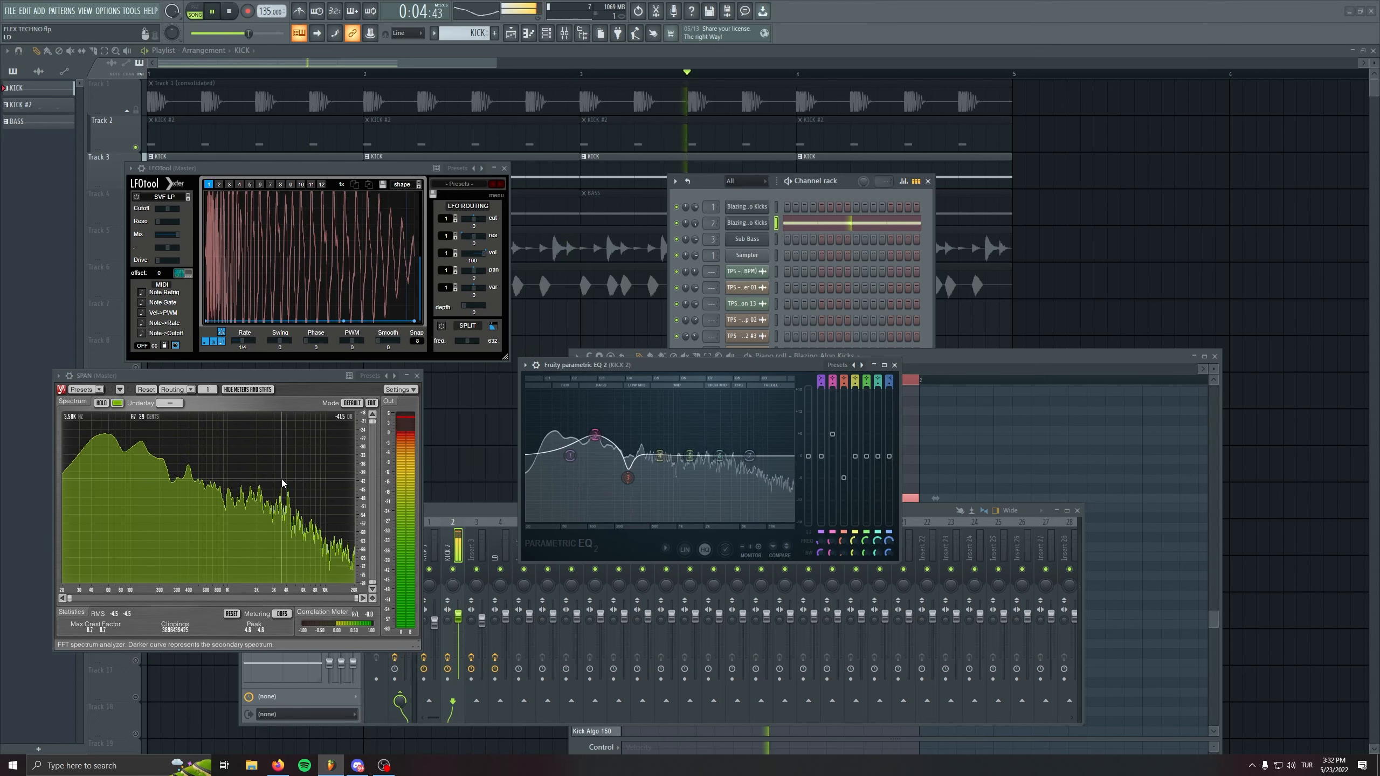
key(space)
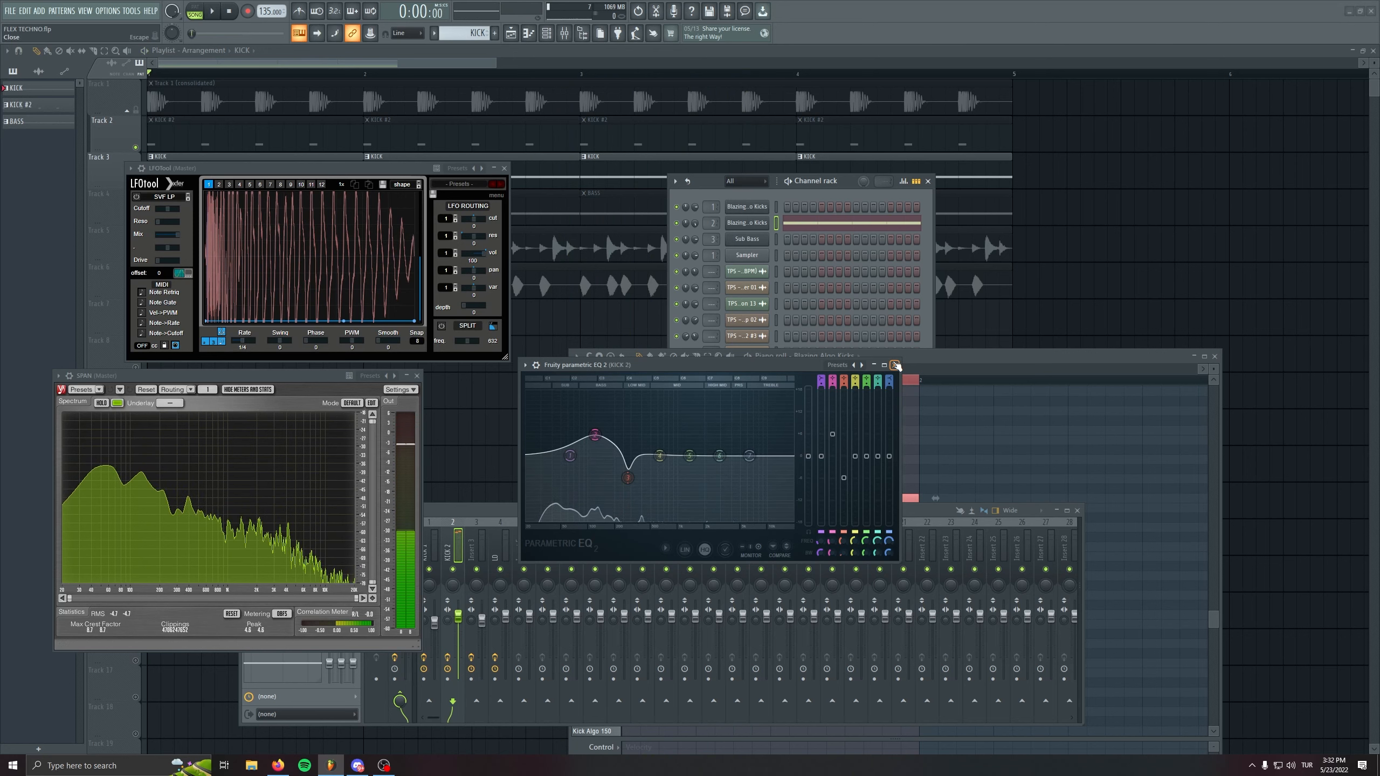
Close the EQ, SPAN and LFOTool windows and unmute the Top Loop and Synth Loop playlist tracks for playback
click(894, 365)
click(416, 376)
click(504, 169)
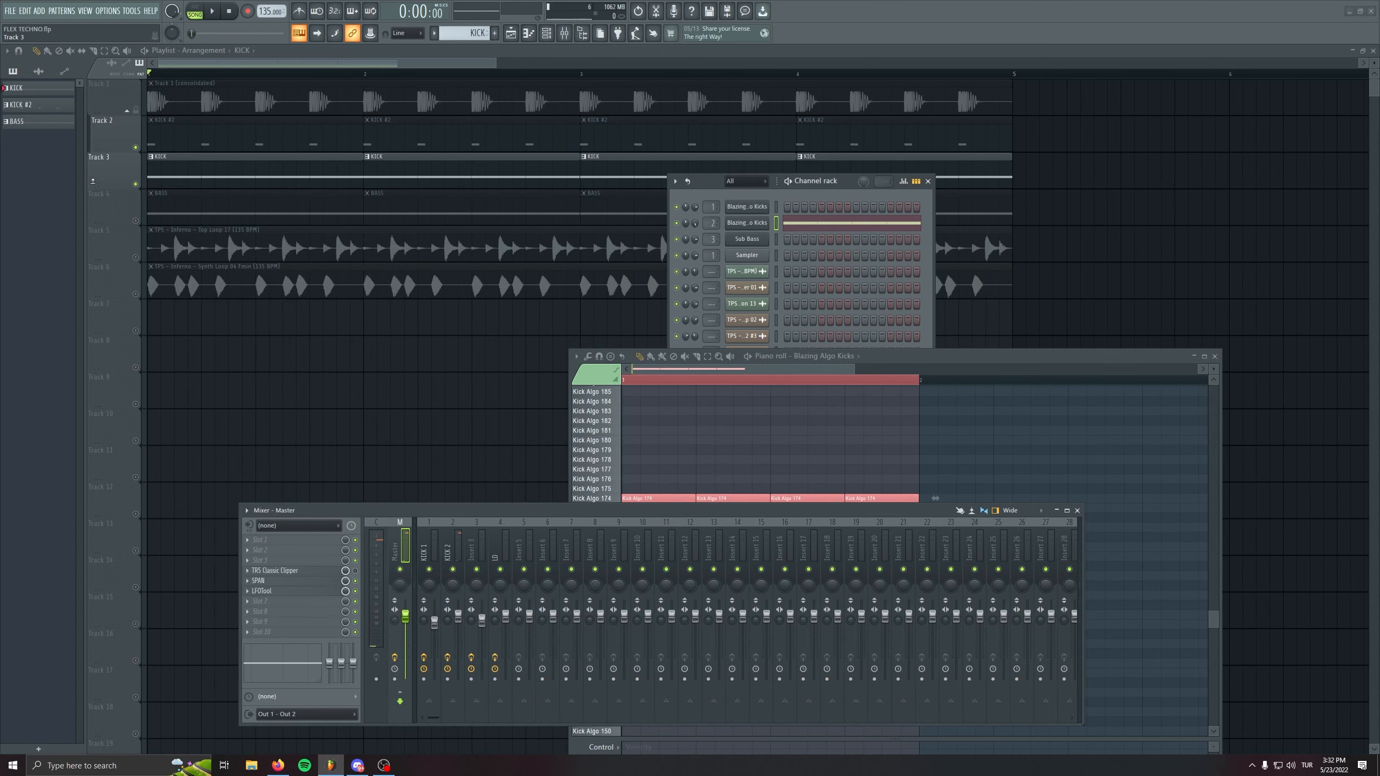
click(136, 257)
click(135, 295)
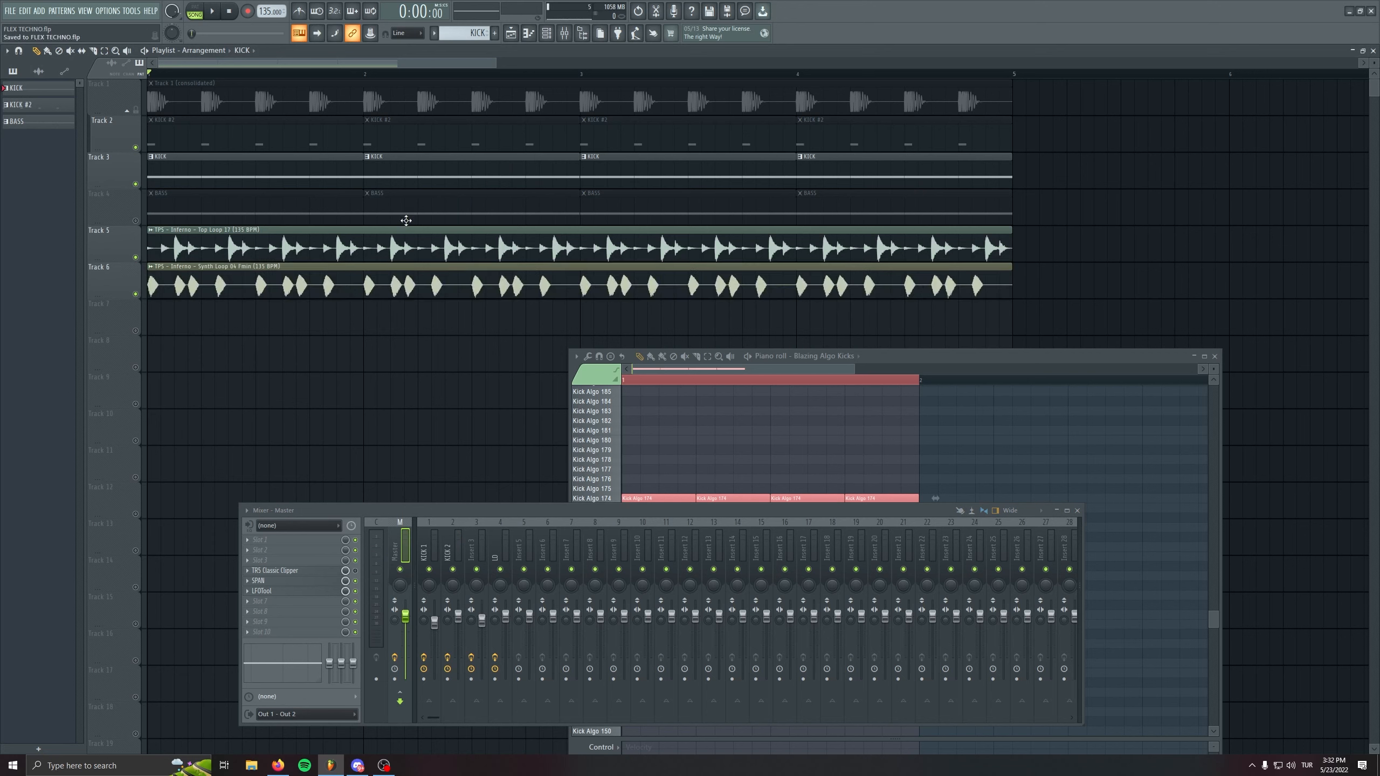
scroll(423, 293, down, 2)
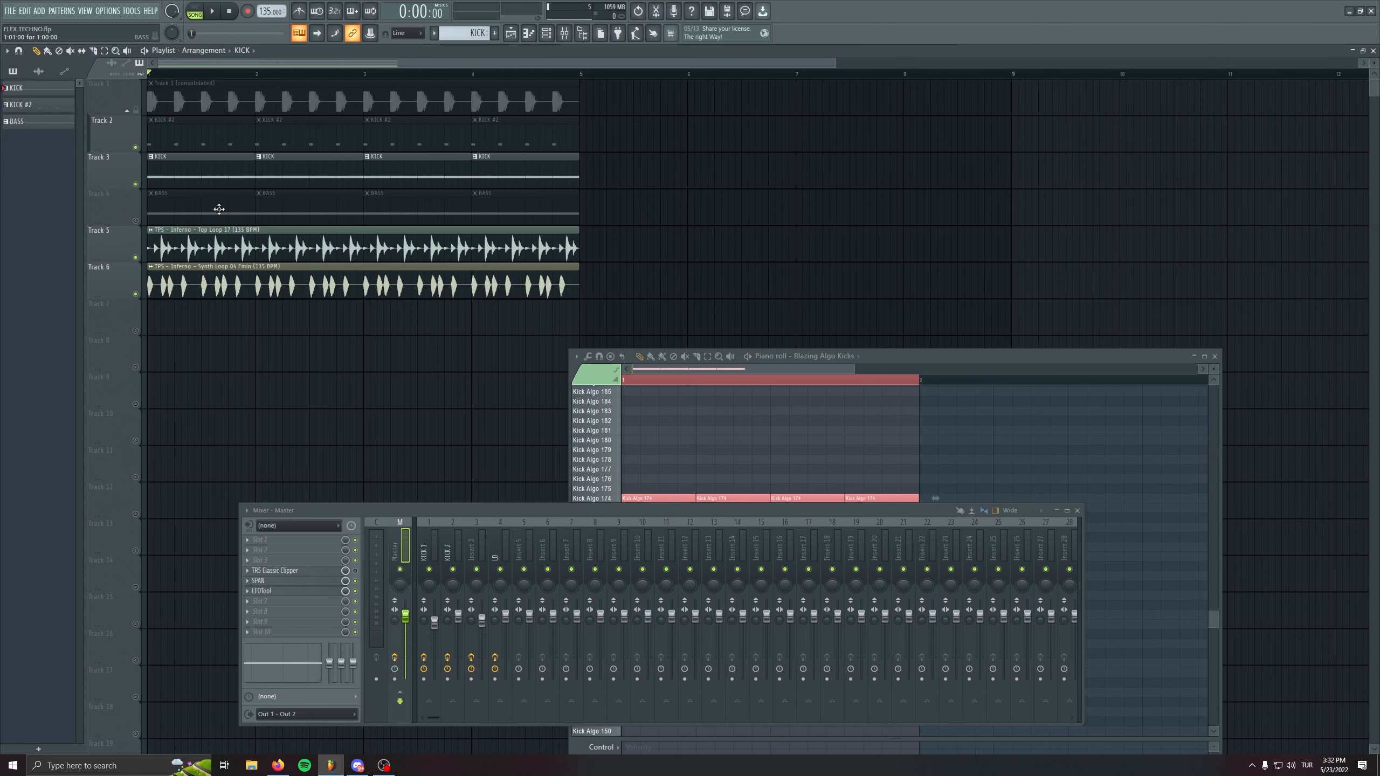
scroll(272, 291, up, 1)
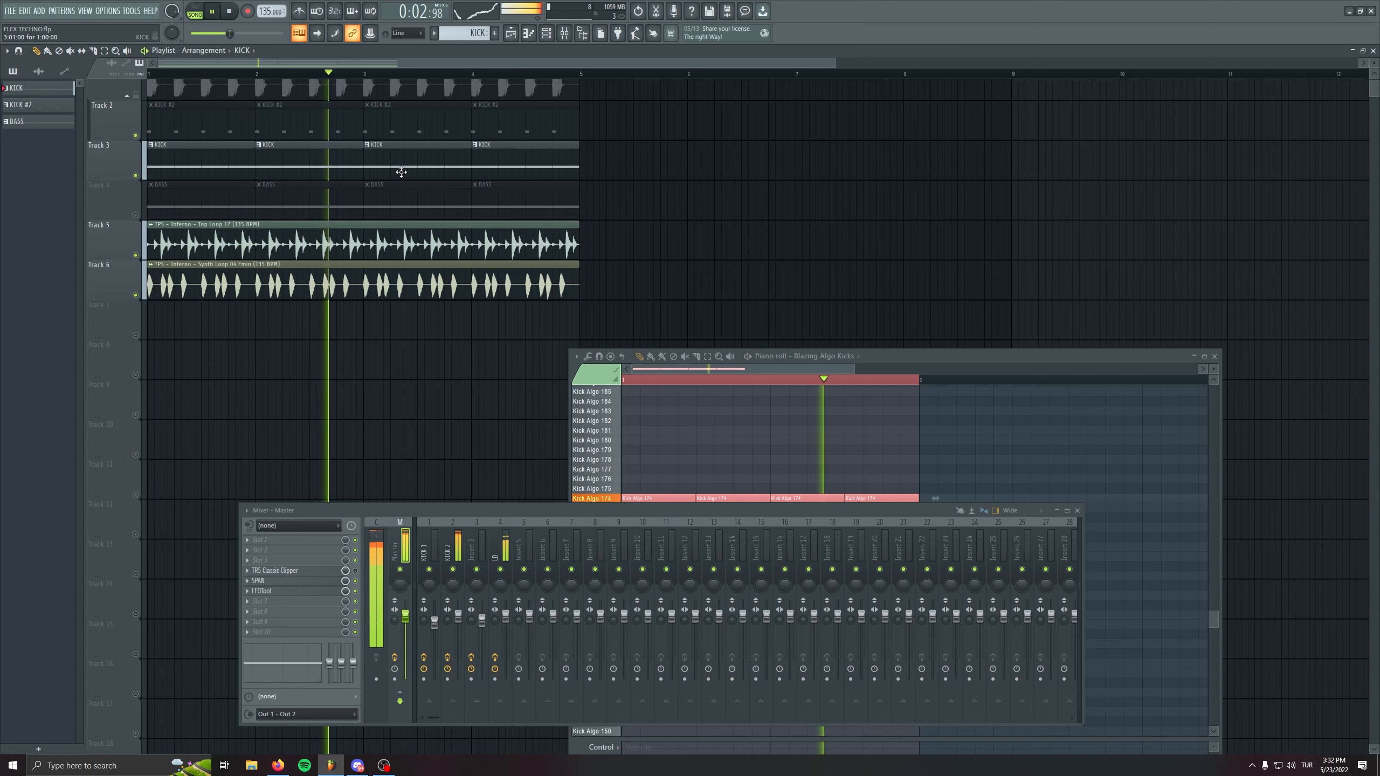
key(space)
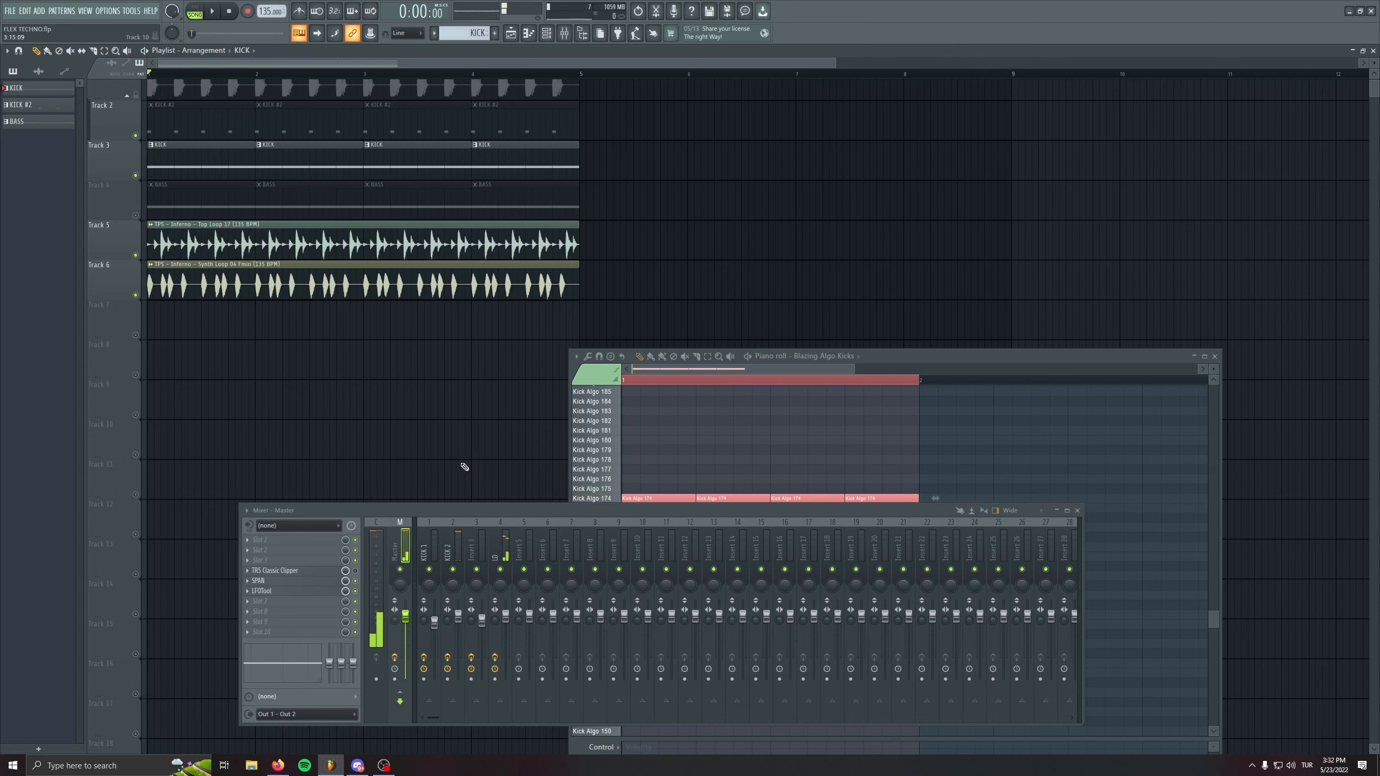
Check the Classic Clipper on the Master track and lower the KICK 2 mixer volume to 79% (-5.0 dB)
click(457, 559)
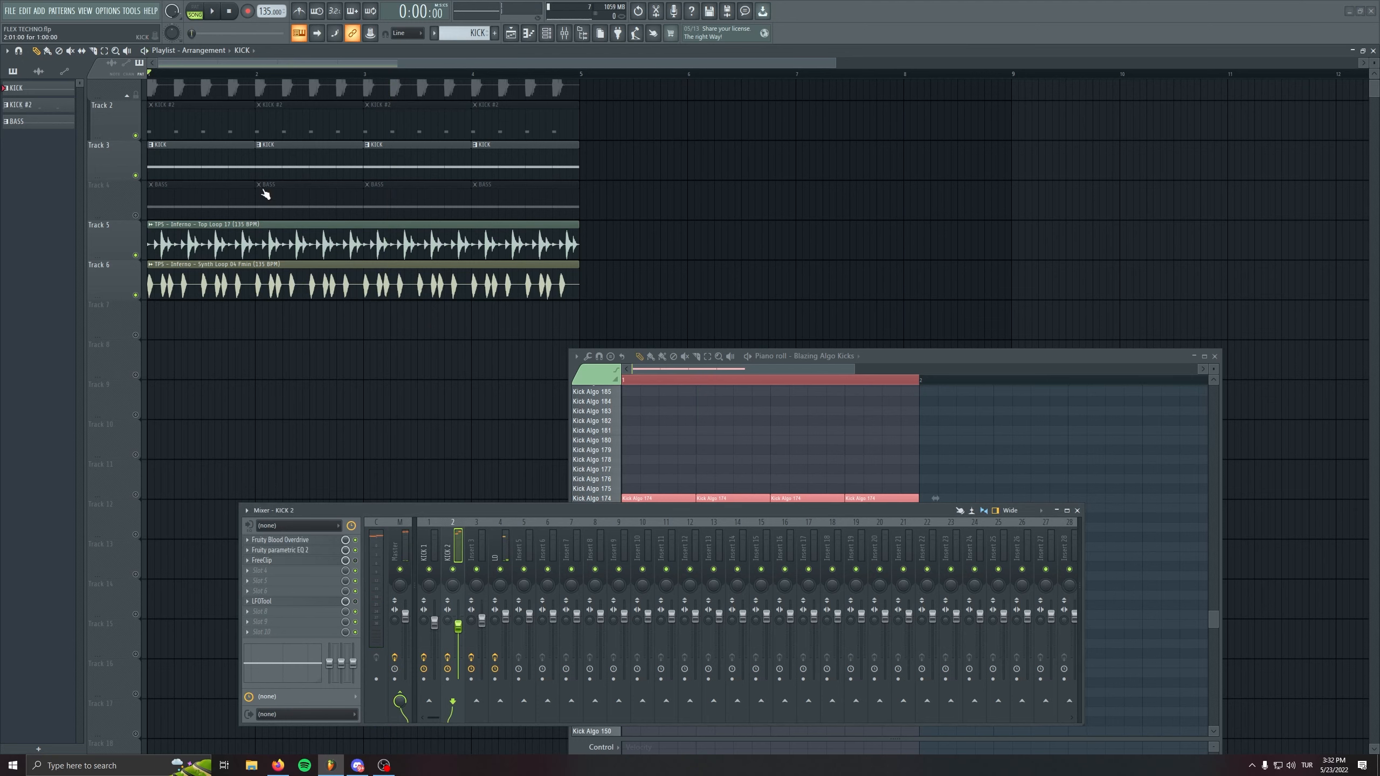
click(404, 541)
click(292, 571)
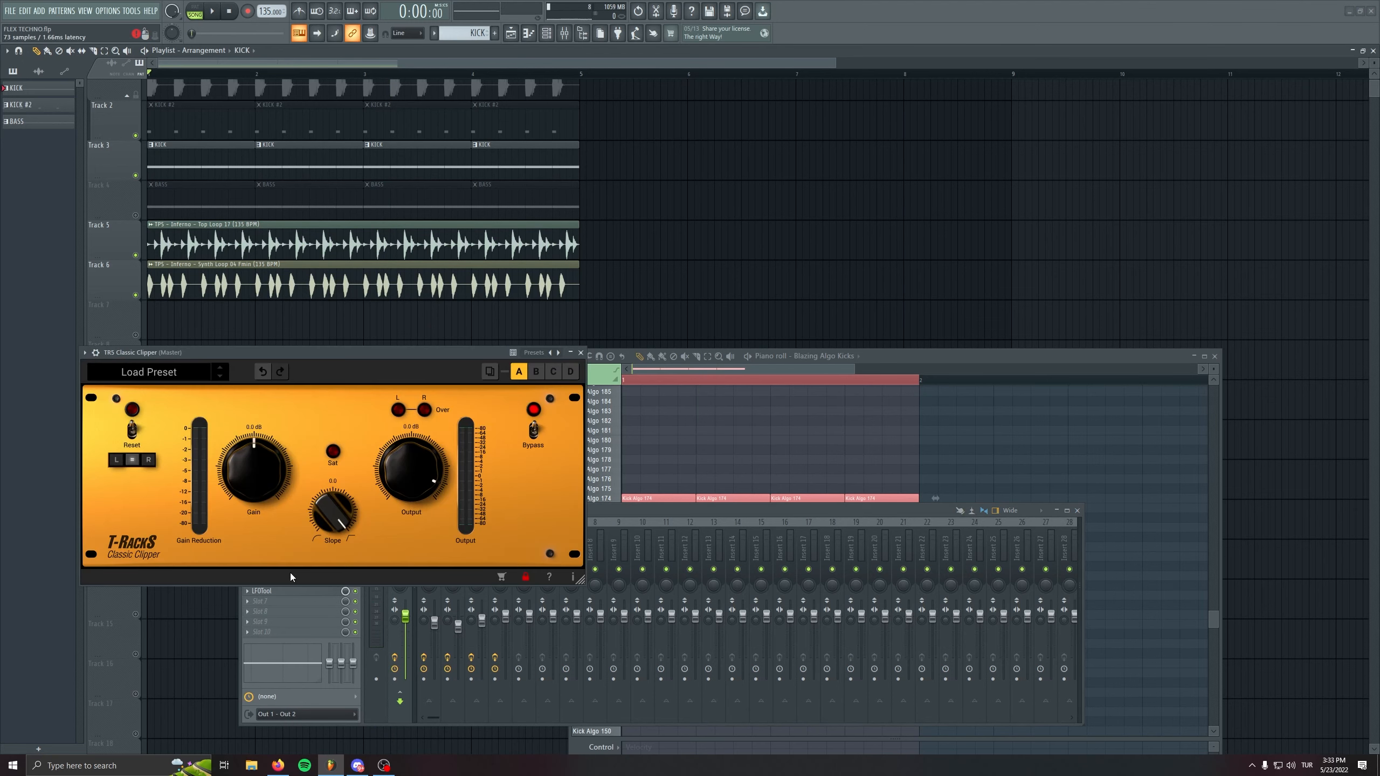
click(580, 352)
key(space)
drag(458, 627, 458, 629)
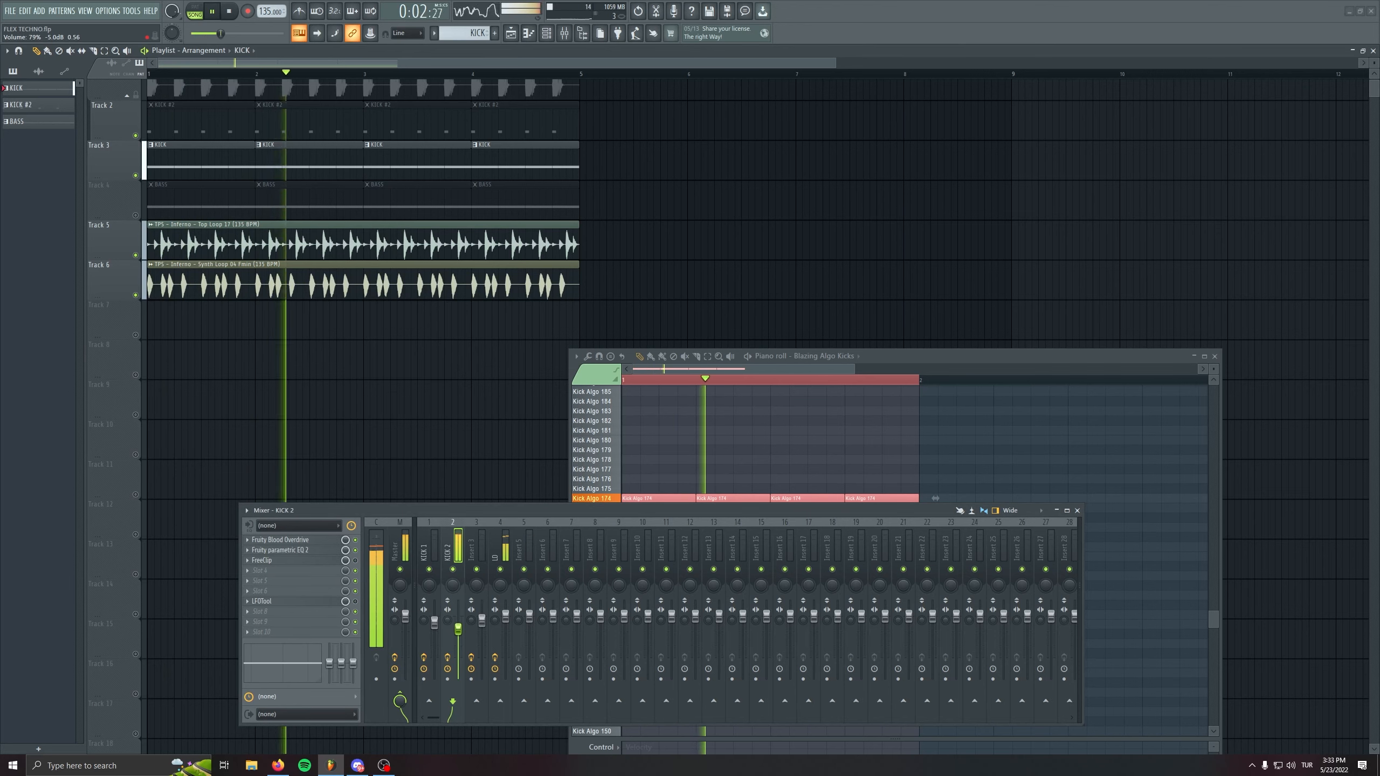
Display the Master track's LFOTool waveform during playback and mute mixer track 4
click(406, 518)
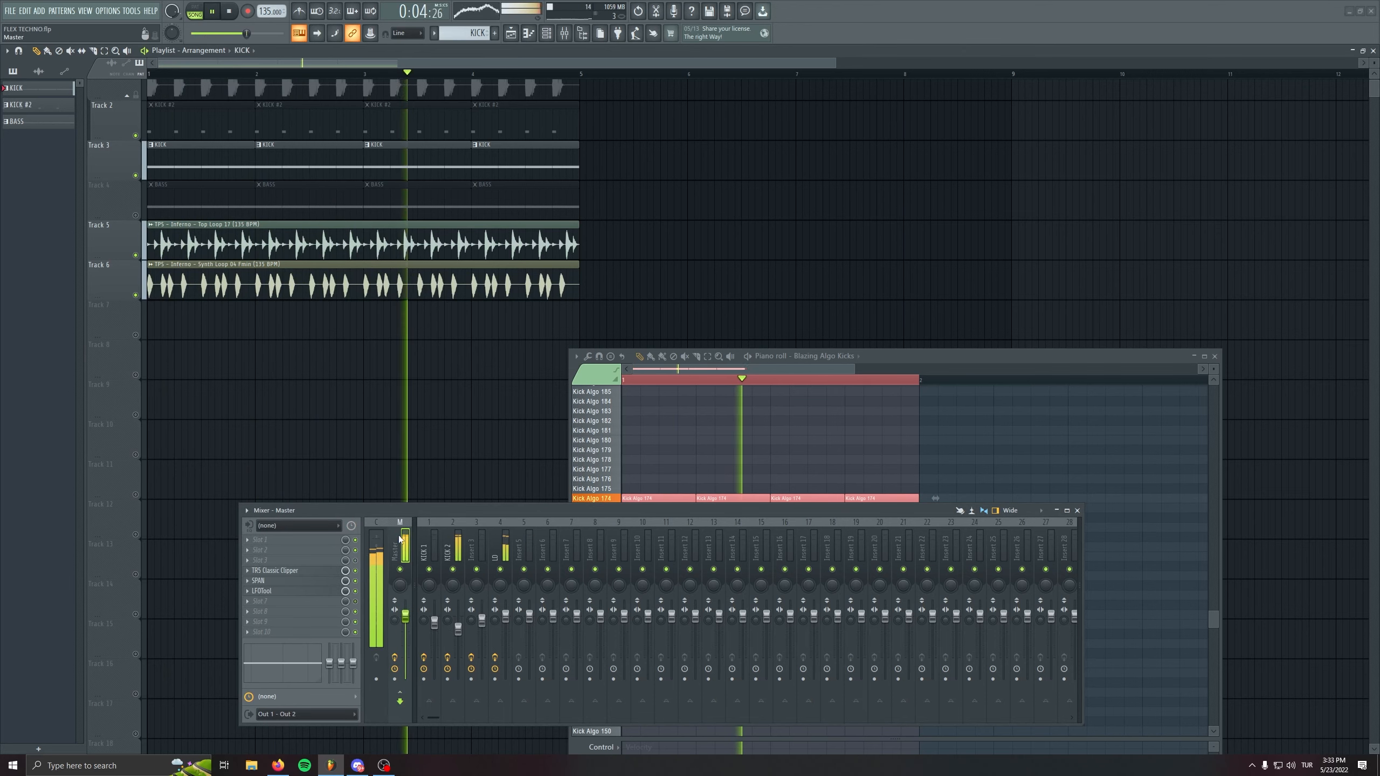
click(271, 592)
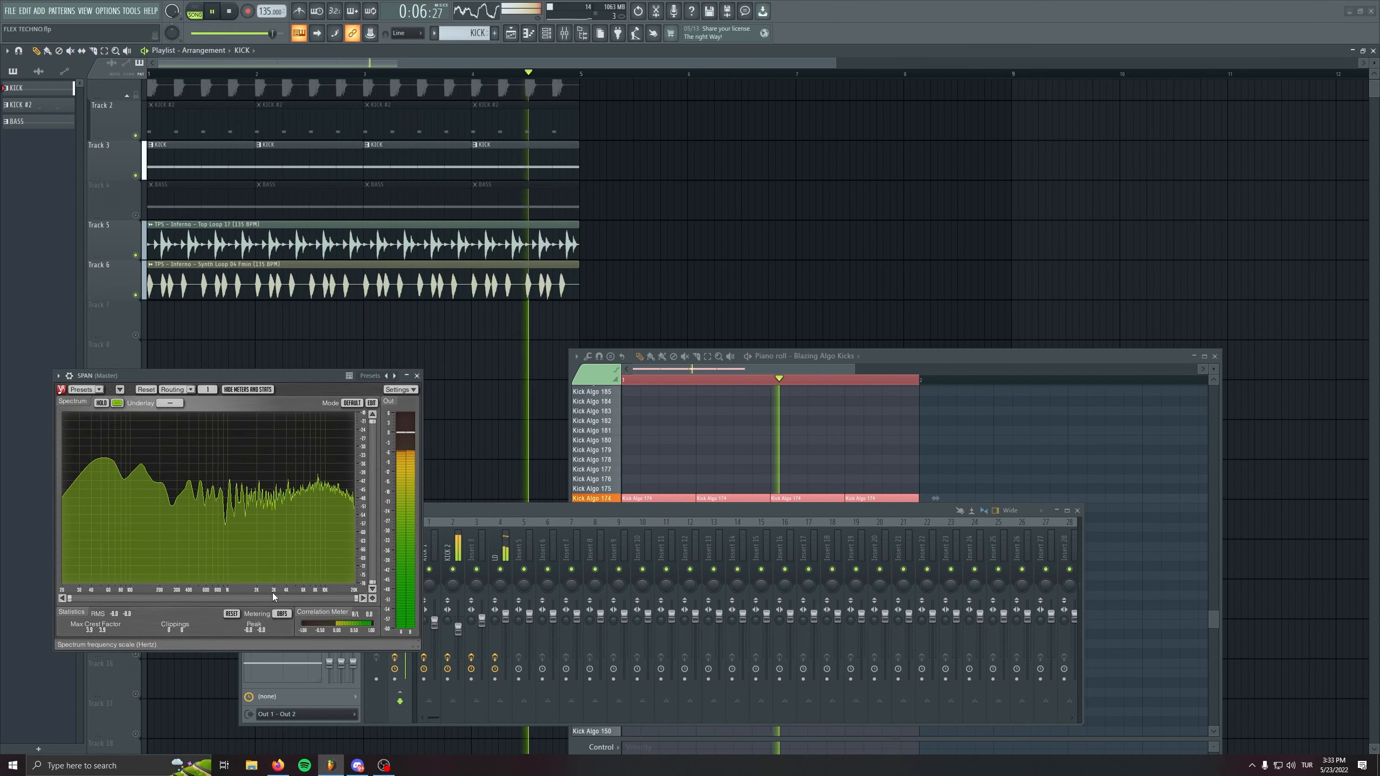
key(Escape)
click(272, 593)
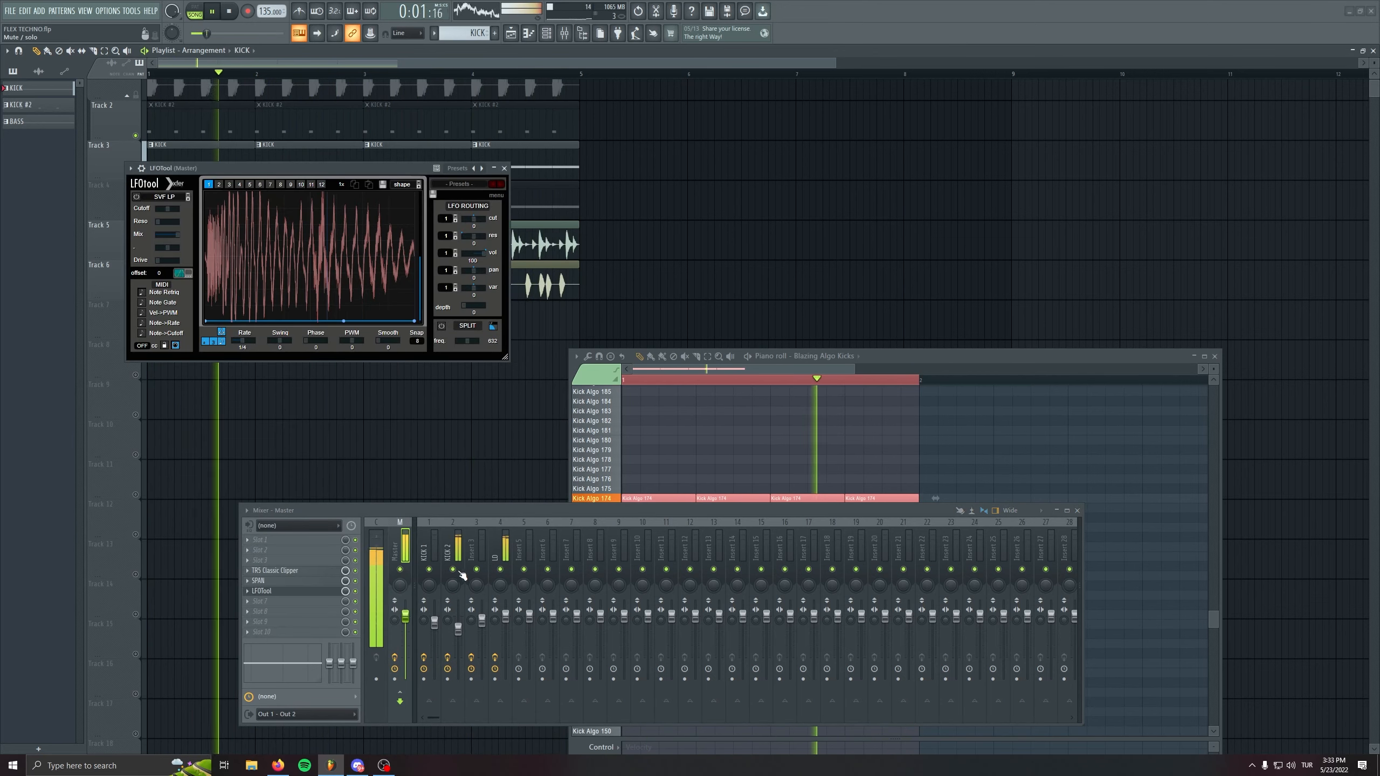
click(501, 567)
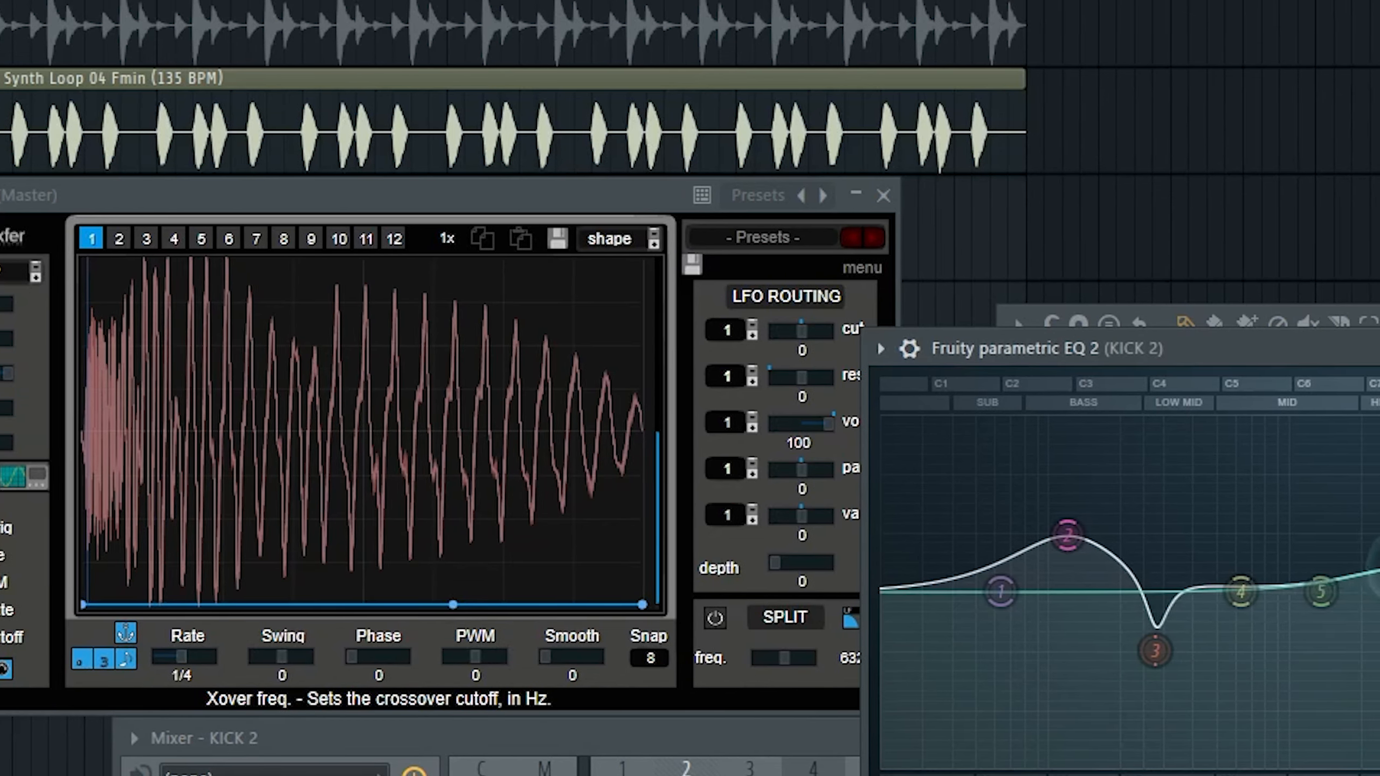
Boost KICK 2's EQ band 6 by about 6 dB around 3 kHz and audition it
drag(1251, 591, 1259, 542)
drag(1111, 543, 1110, 540)
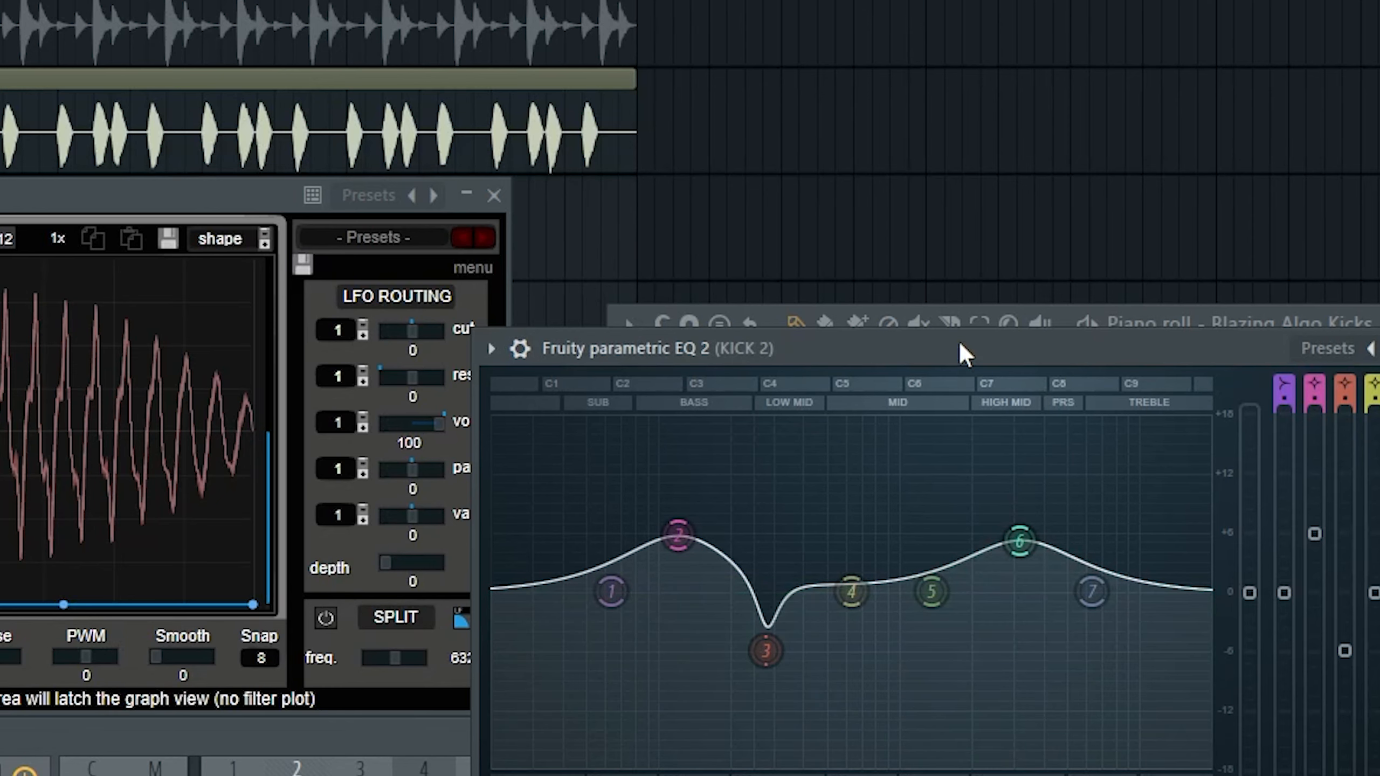
drag(960, 344, 958, 328)
key(space)
drag(1023, 526, 992, 493)
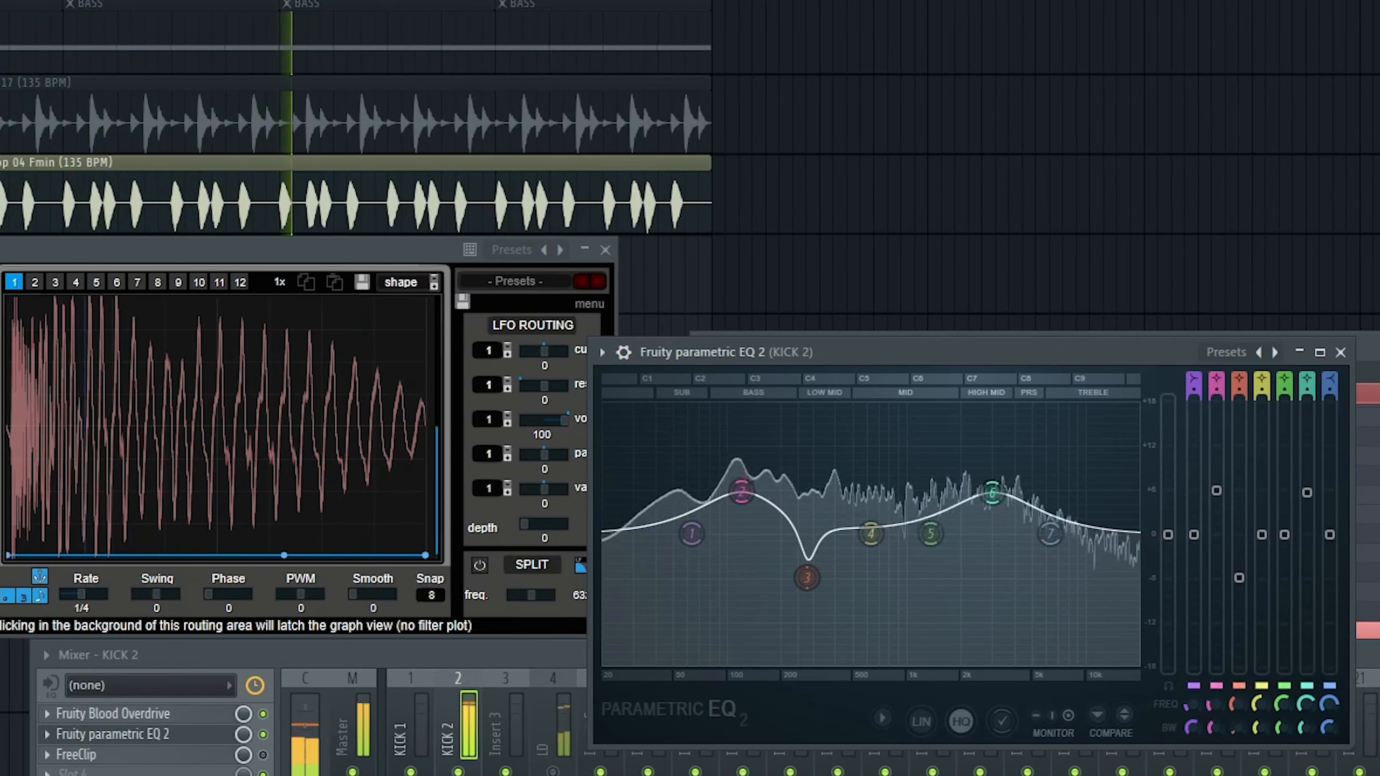
Stop playback, enable FreeClip on the KICK 2 track and open its window
key(space)
click(263, 755)
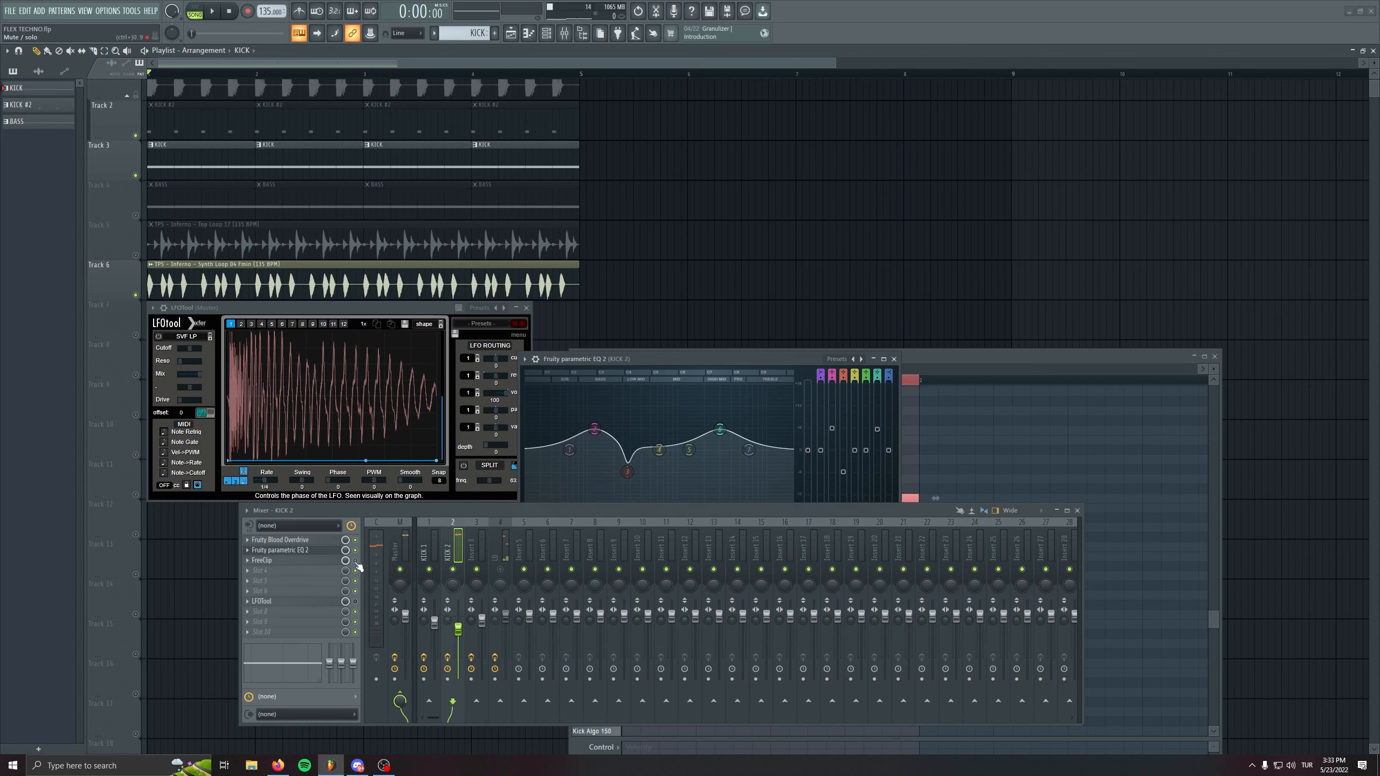
click(315, 562)
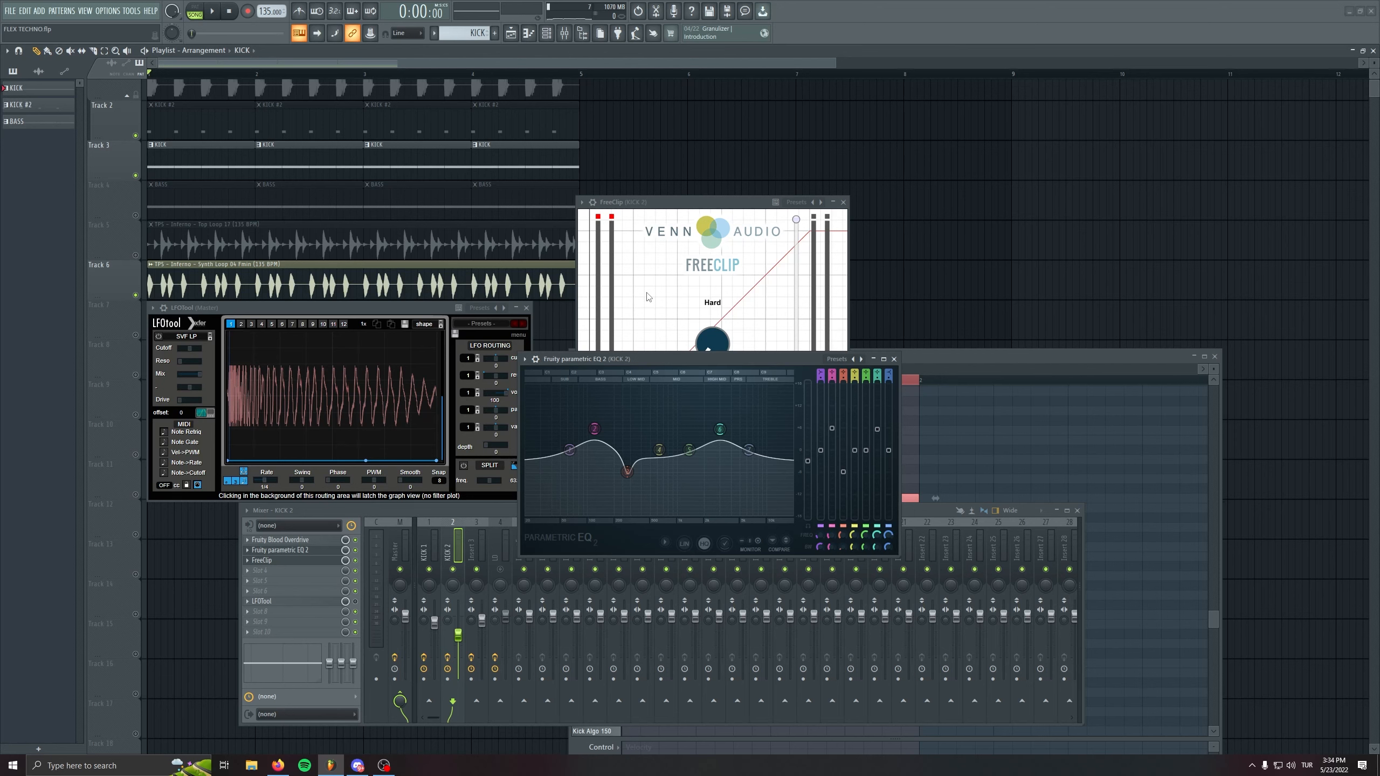
Move the EQ window below FreeClip and lower the EQ's main level to -6.5 dB during playback
drag(810, 462, 810, 456)
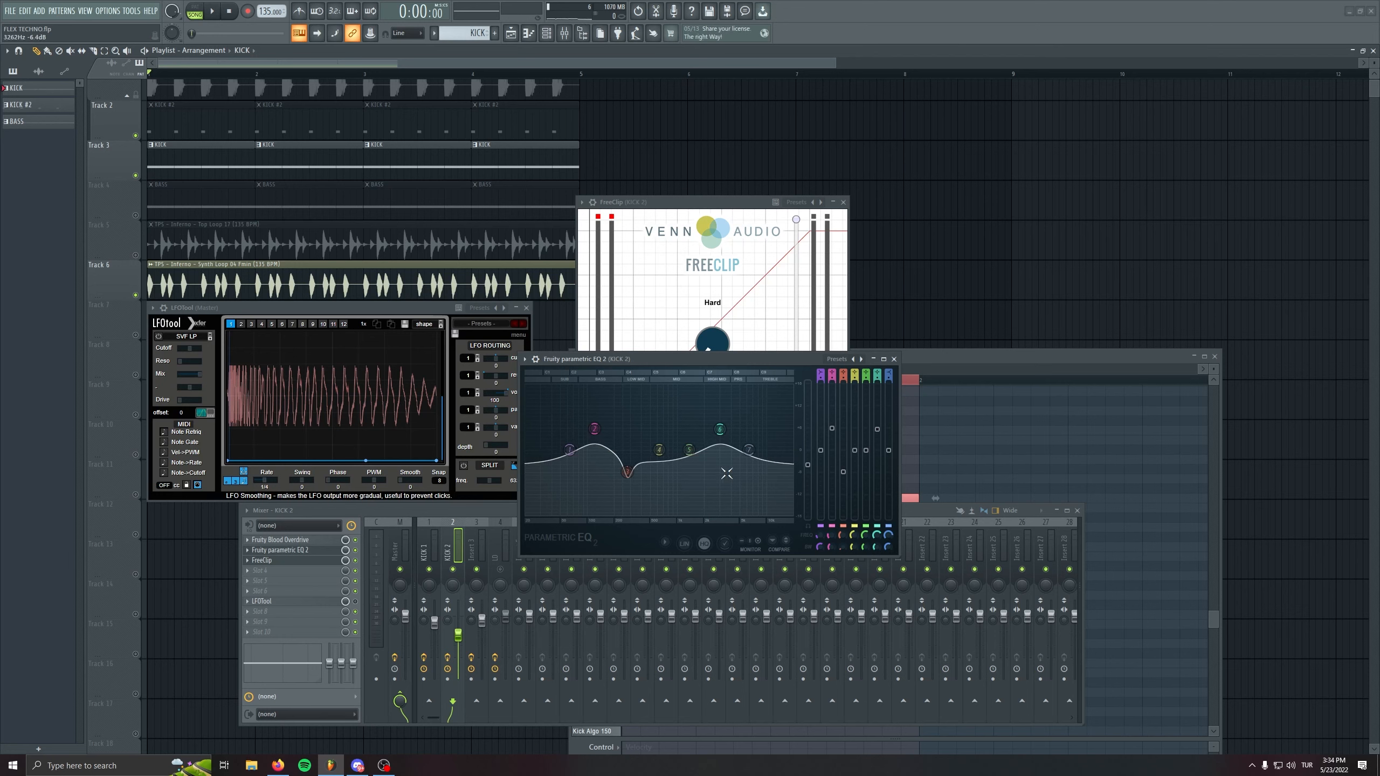
key(space)
drag(695, 363, 691, 490)
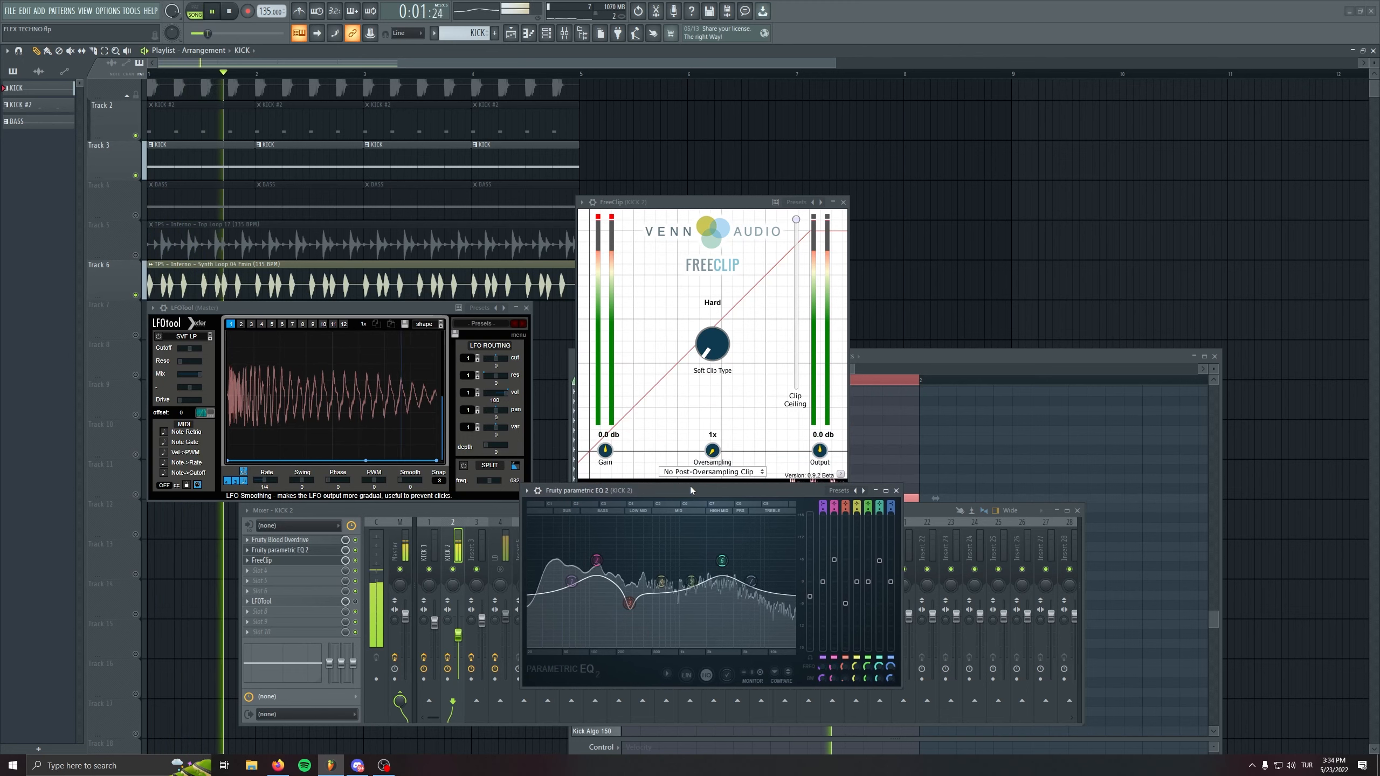
drag(810, 597, 809, 605)
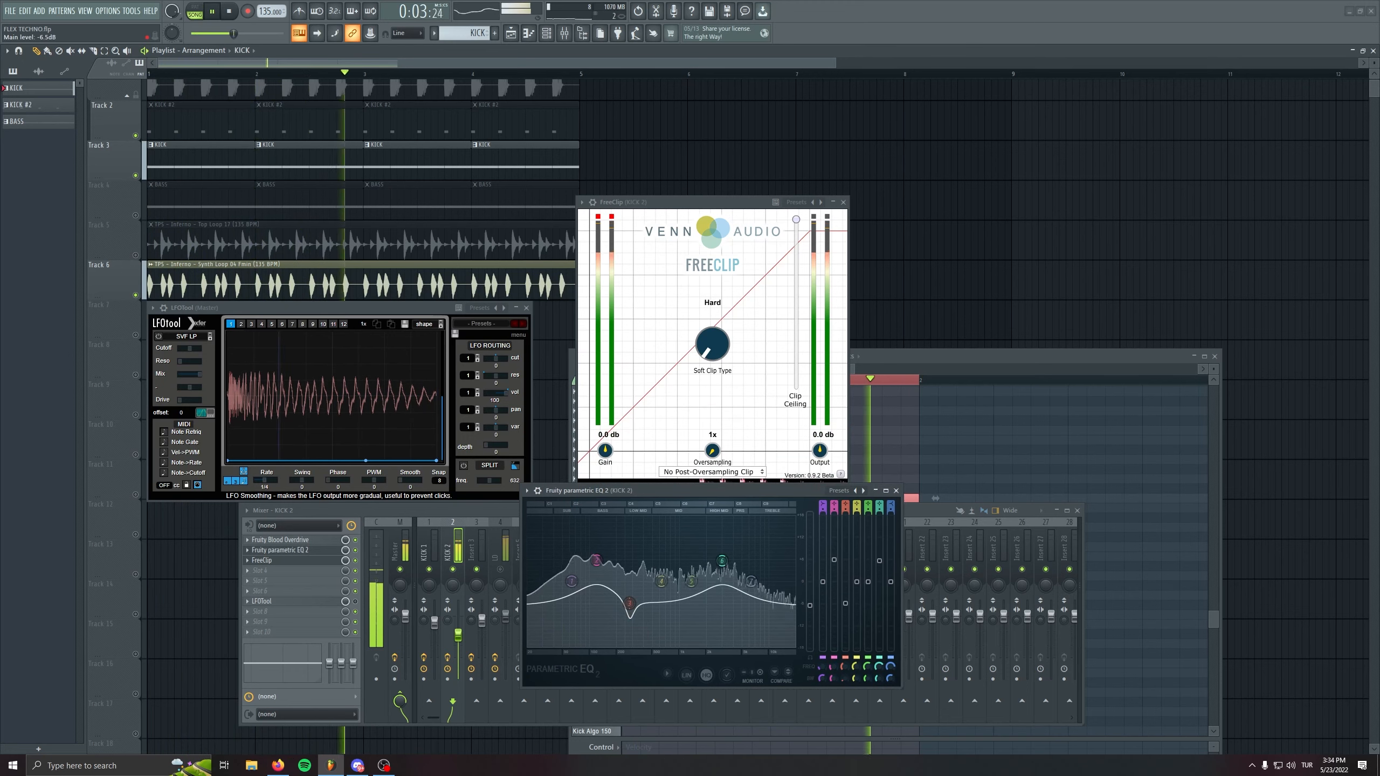
Try FreeClip's gain at 2.2 dB, reset it to 0.0 dB, and reset the KICK 2 mixer volume to 100%
drag(602, 454, 603, 448)
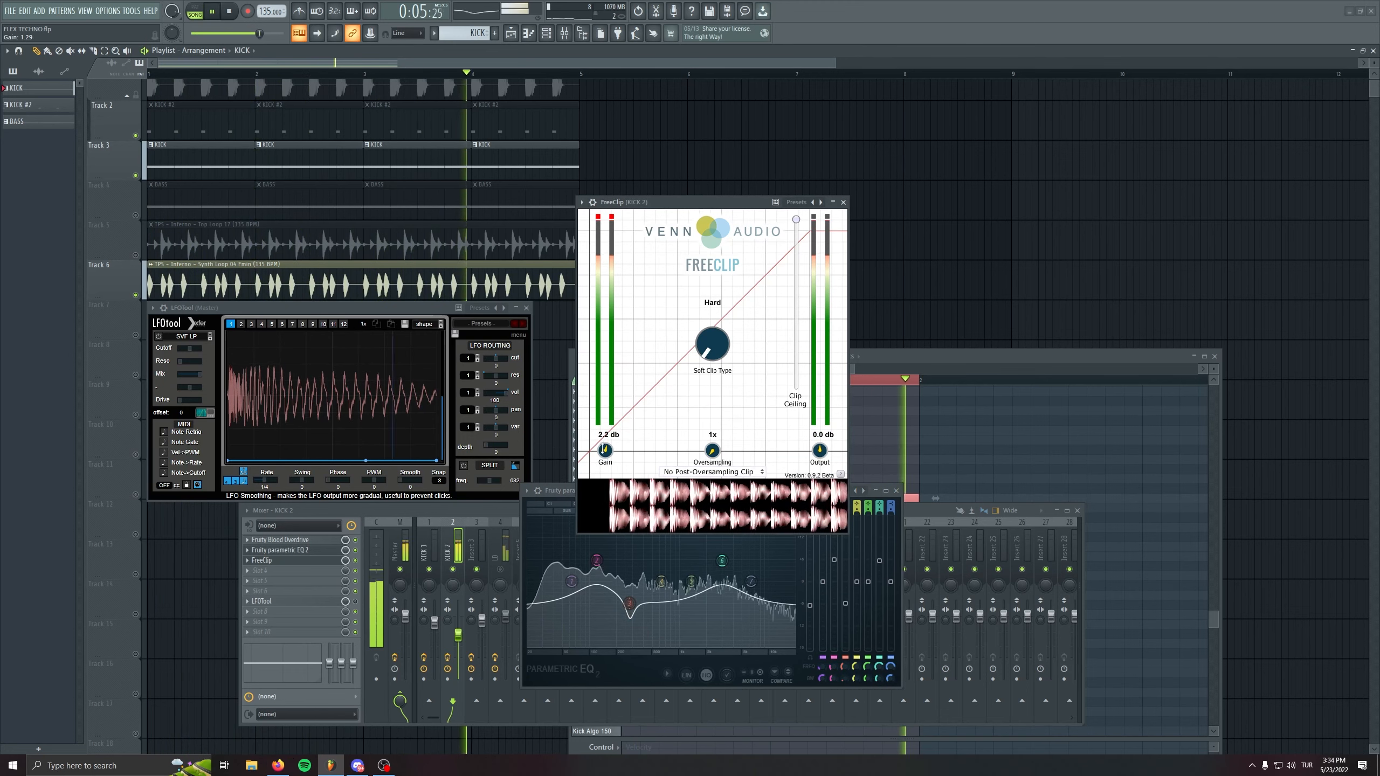
alt+click(458, 635)
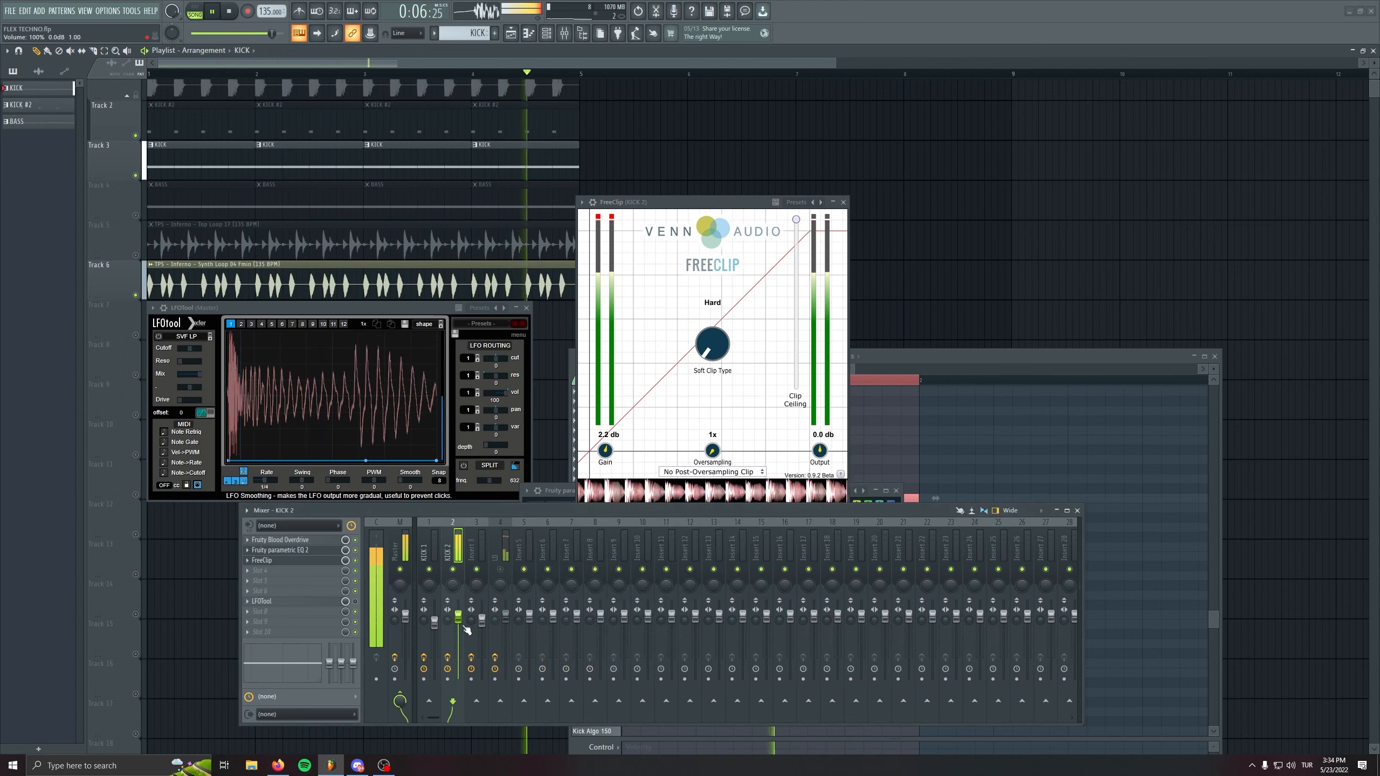
double_click(604, 448)
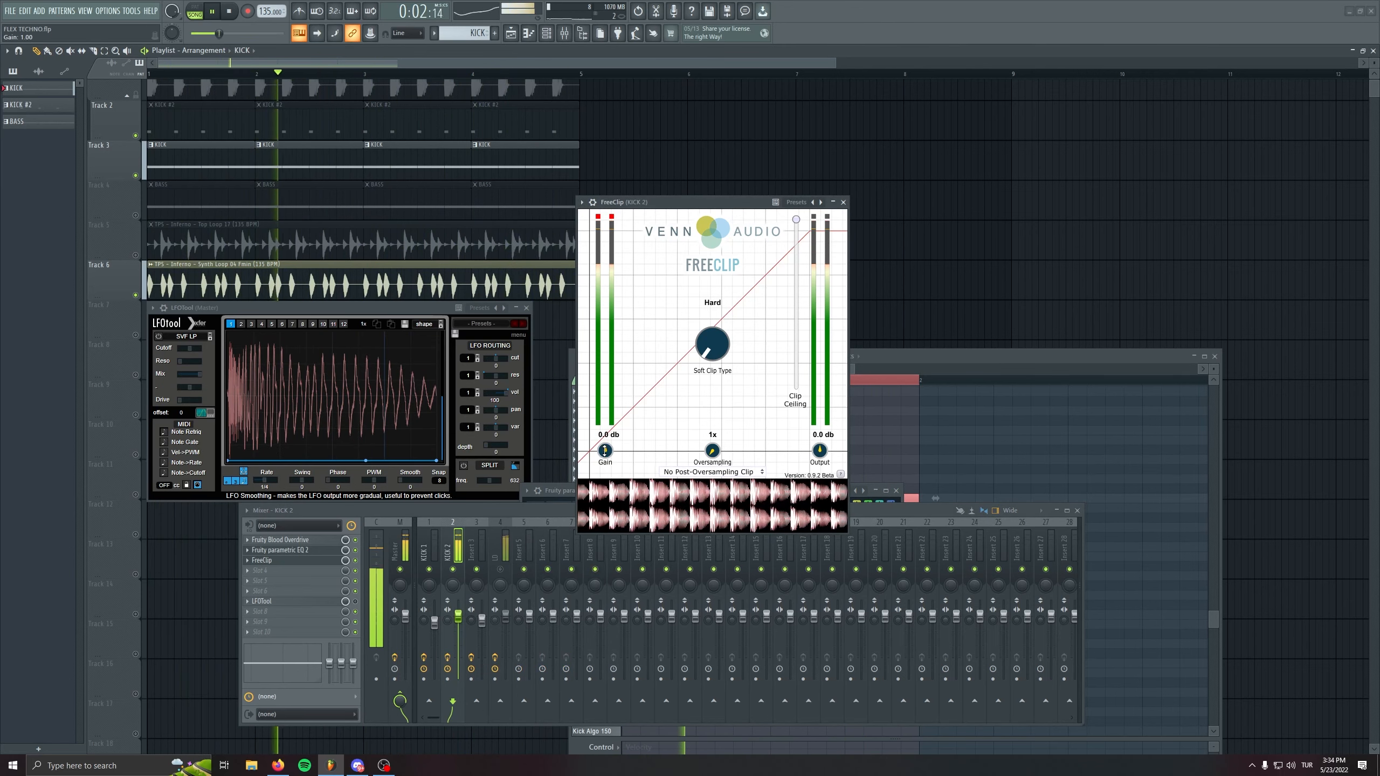
Toggle FreeClip for comparison, then lower KICK 2's EQ main level to -9.0 dB during playback
click(355, 561)
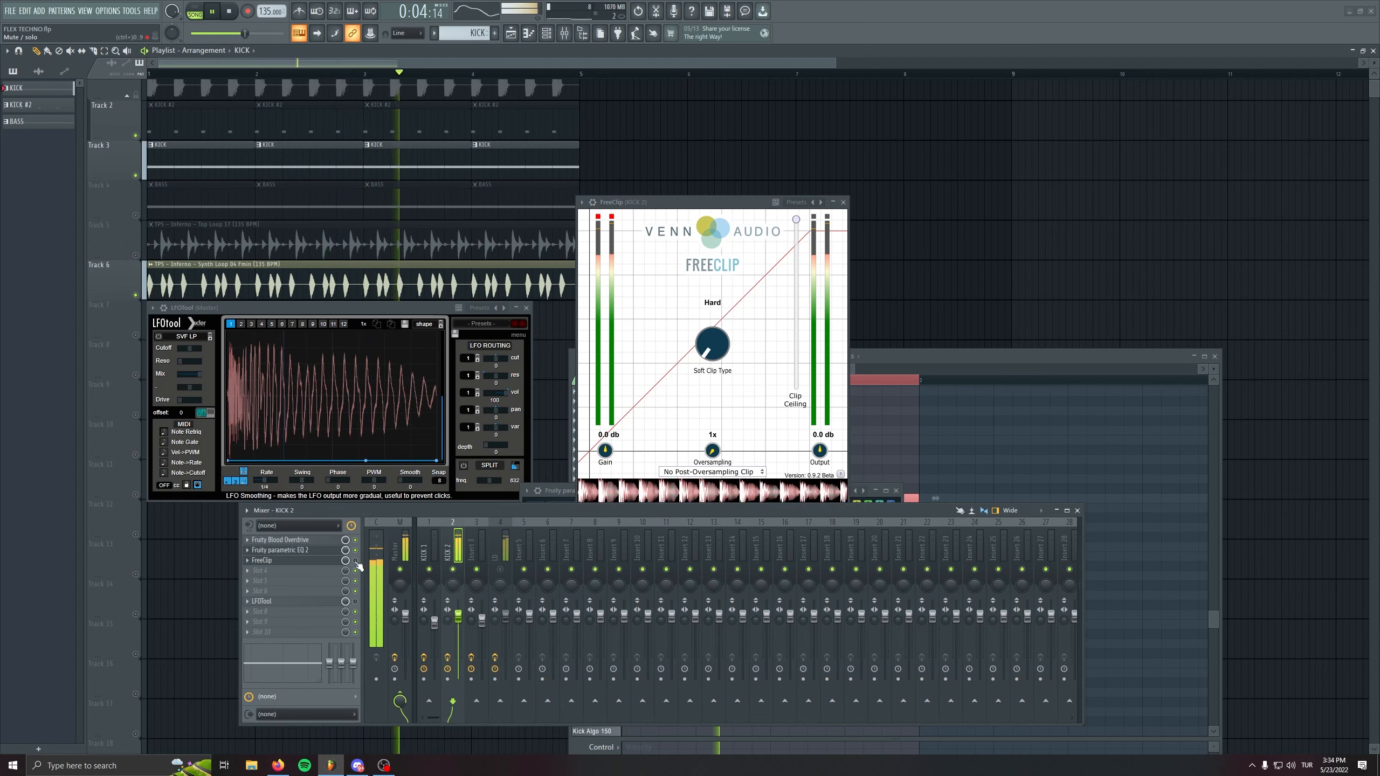
key(space)
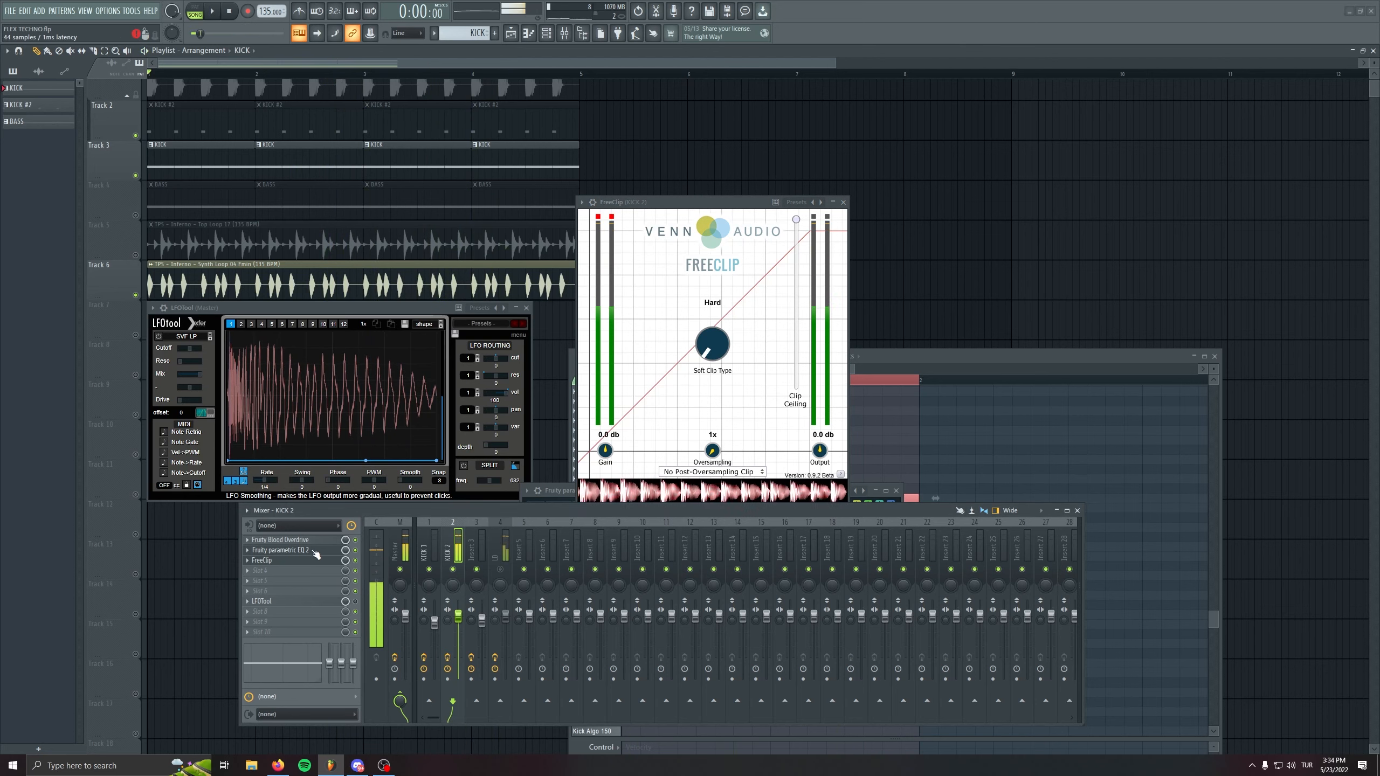
click(314, 551)
key(space)
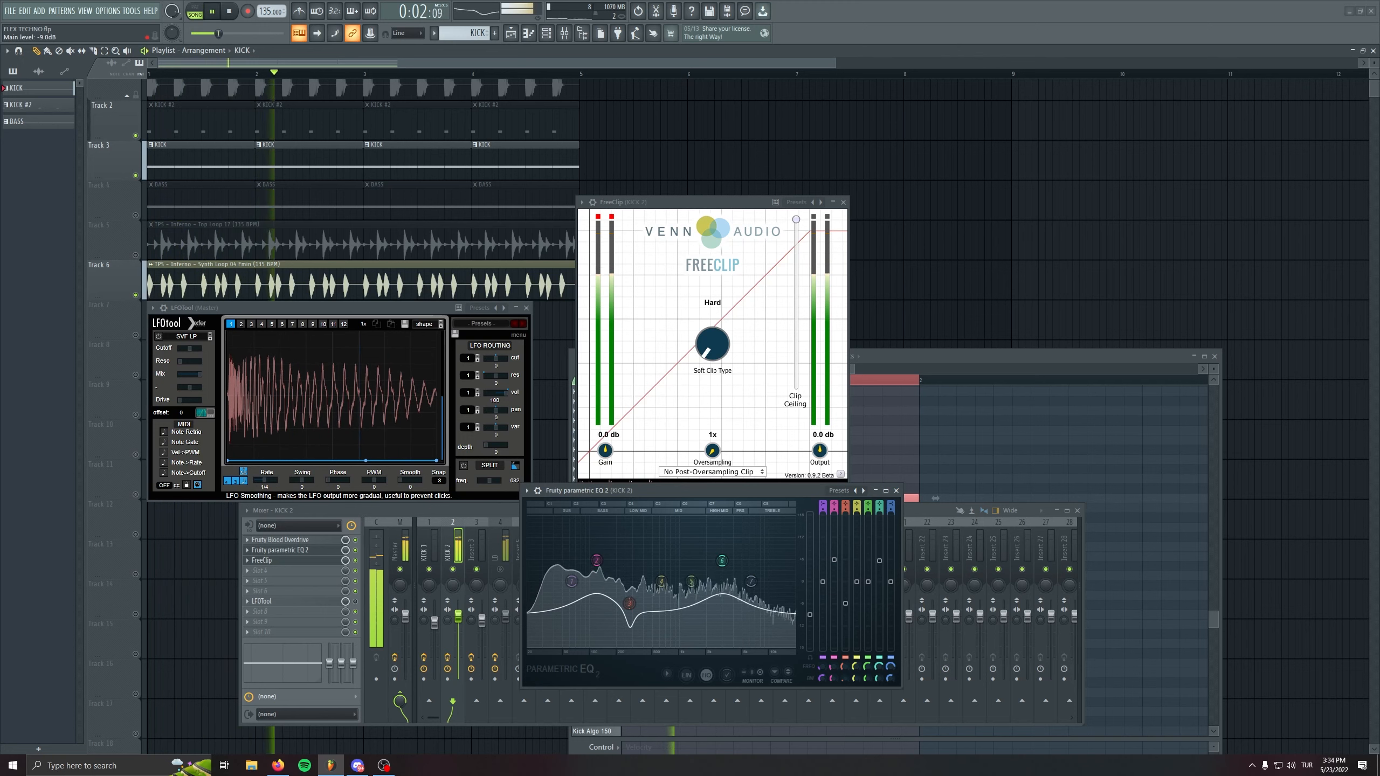
Raise FreeClip's input gain on KICK 2 to about 4 dB while auditioning the kick
key(space)
drag(604, 450, 602, 436)
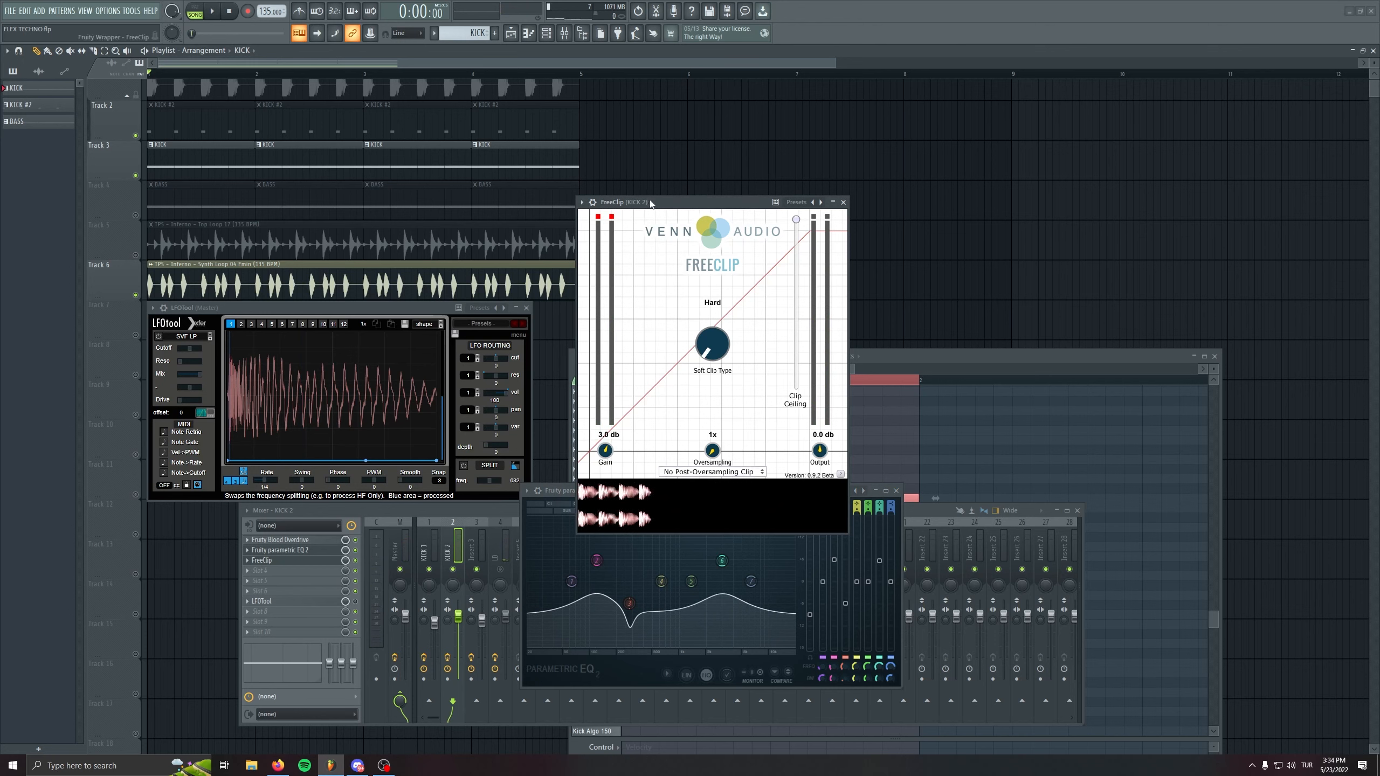
key(space)
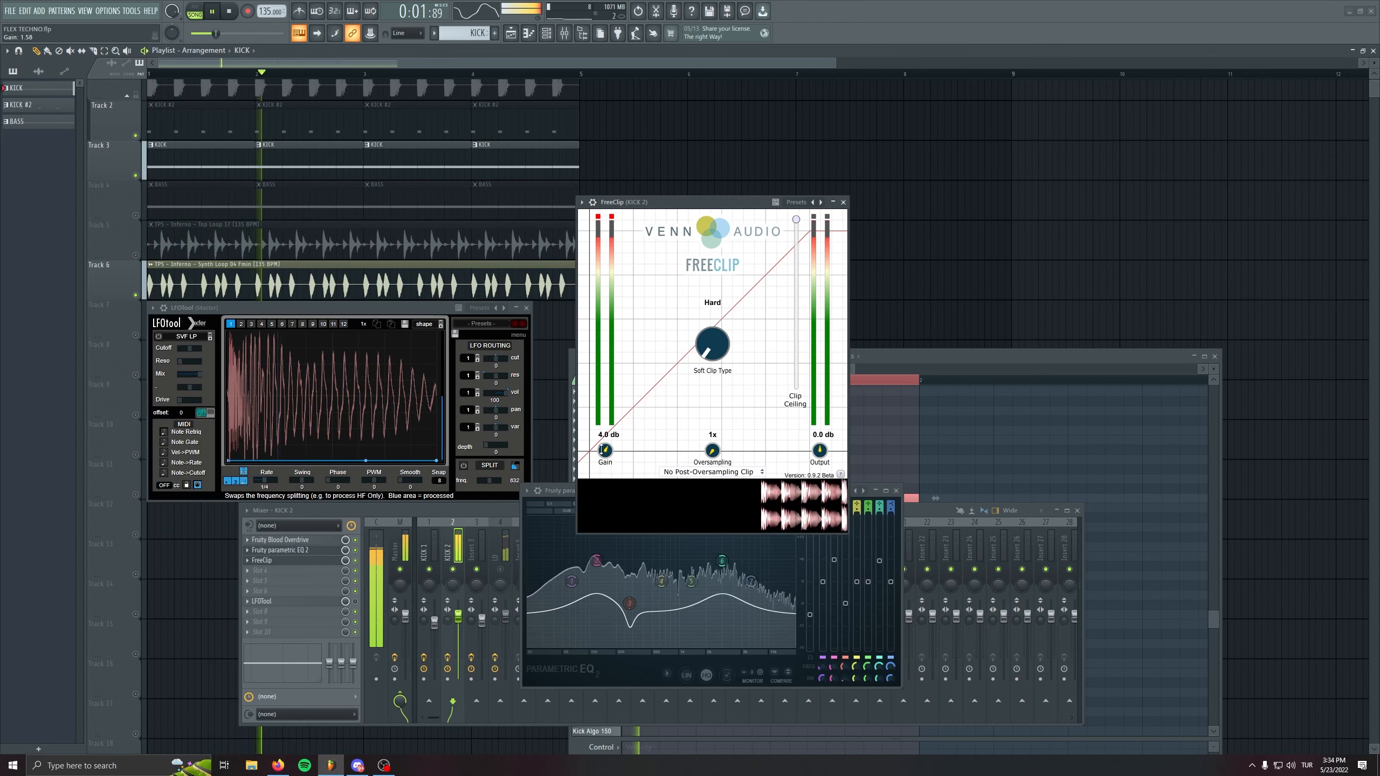
Set FreeClip's gain to 4.1 dB and slightly lower KICK 2's mixer volume with the Top Loop track unmuted
drag(602, 452, 601, 449)
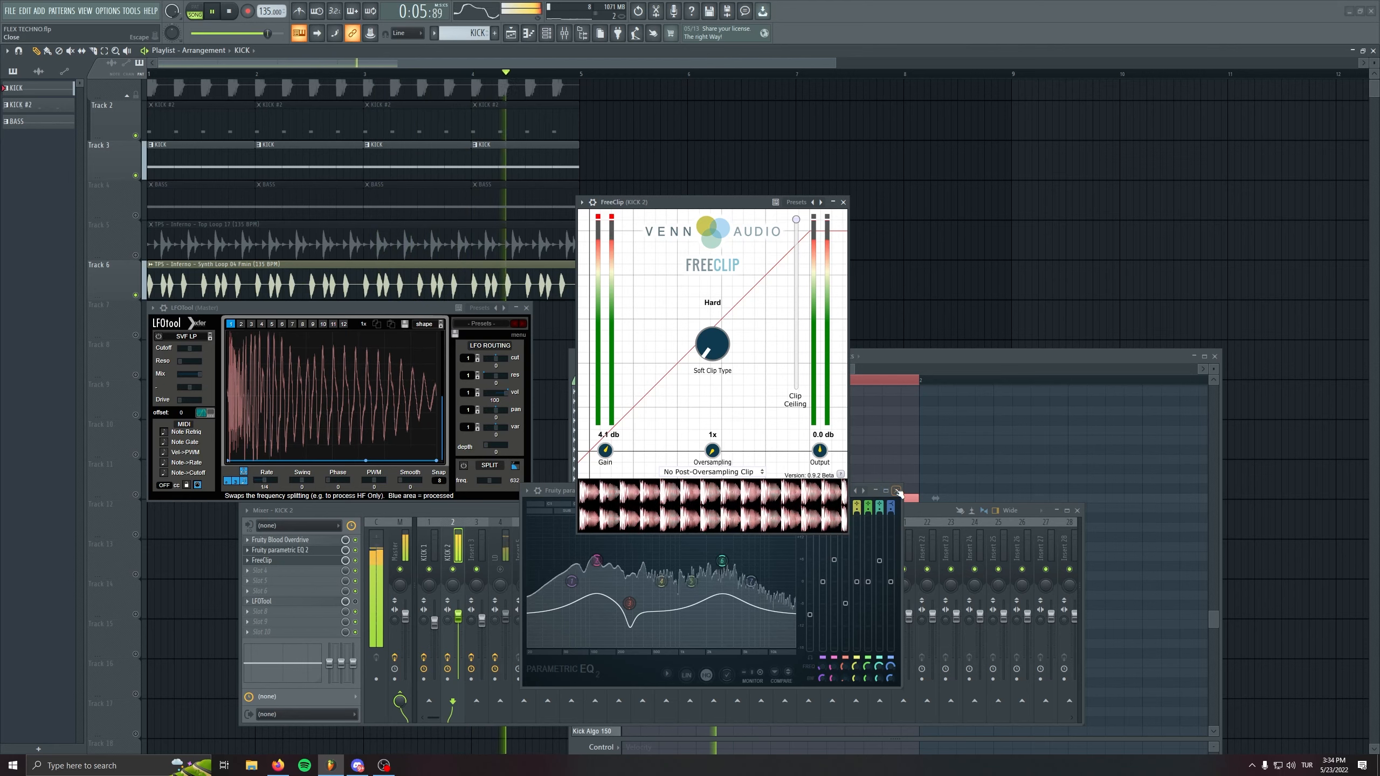
click(897, 491)
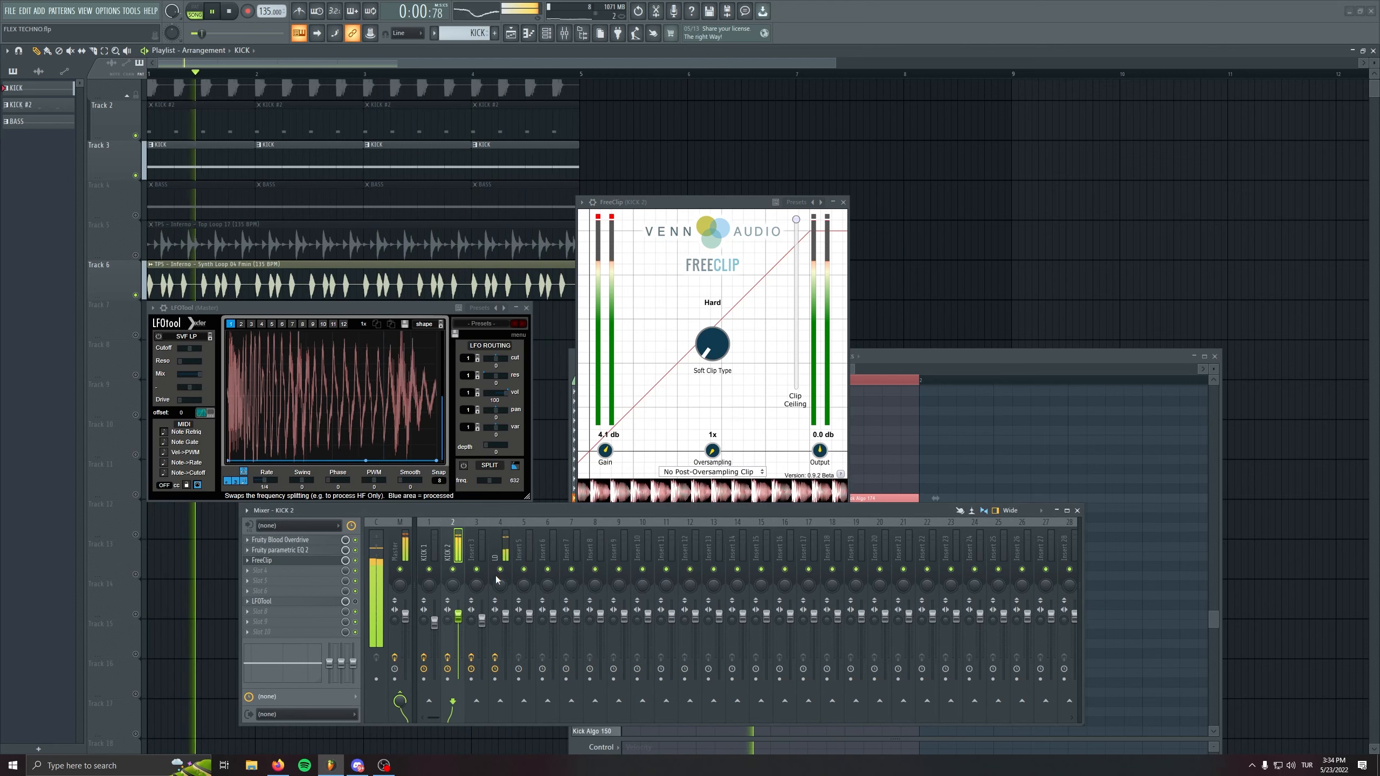
click(136, 254)
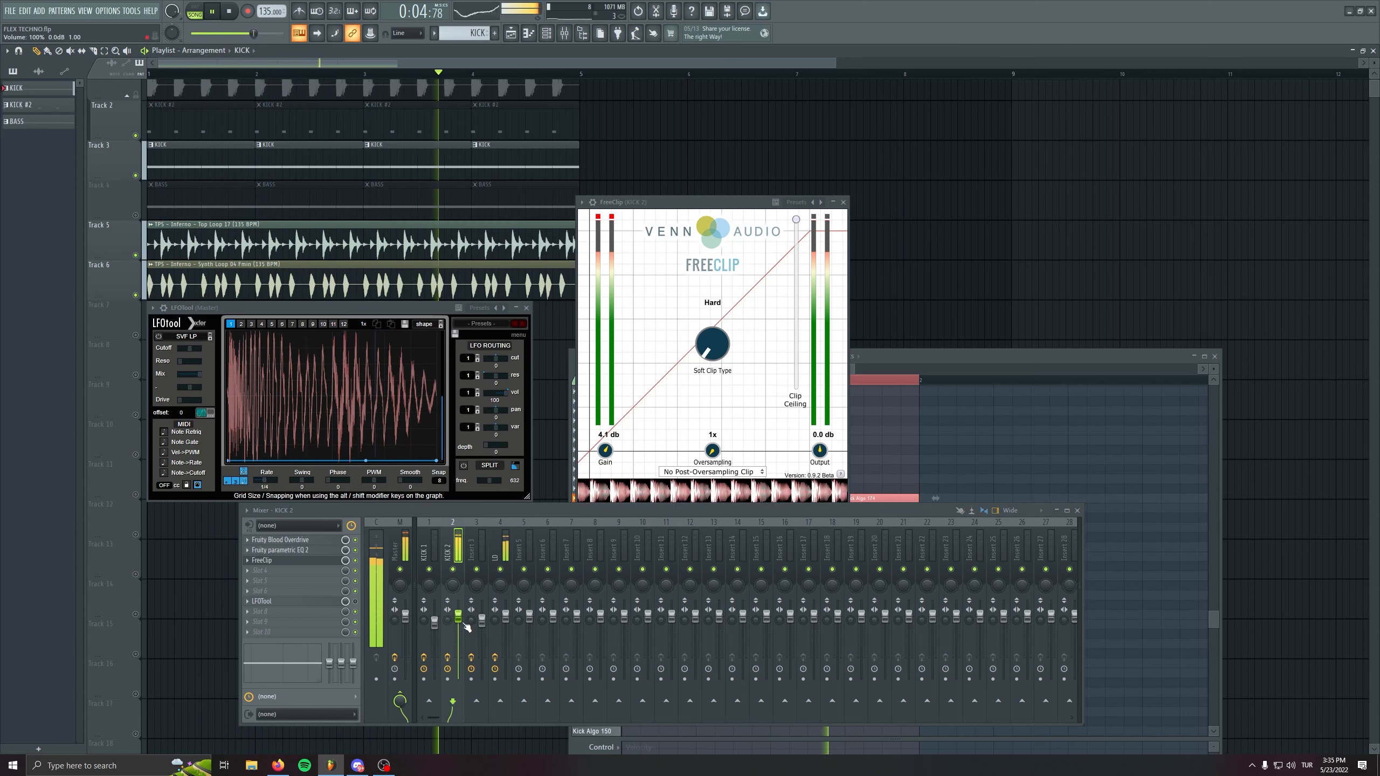
drag(459, 617, 458, 622)
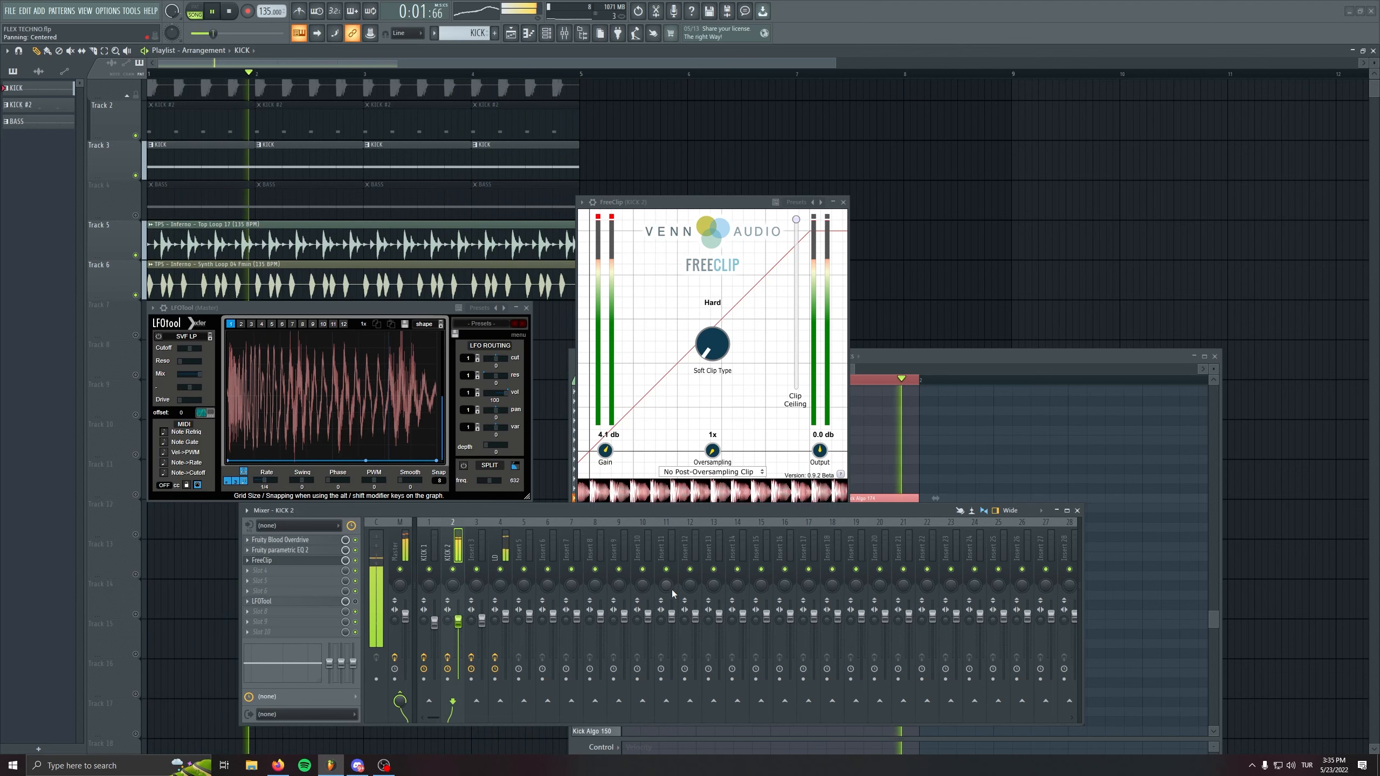
Raise the gain of the T-RackS Classic Clipper on the Master to 2.5 dB during playback, and stop playback
scroll(239, 233, up, 1)
click(403, 560)
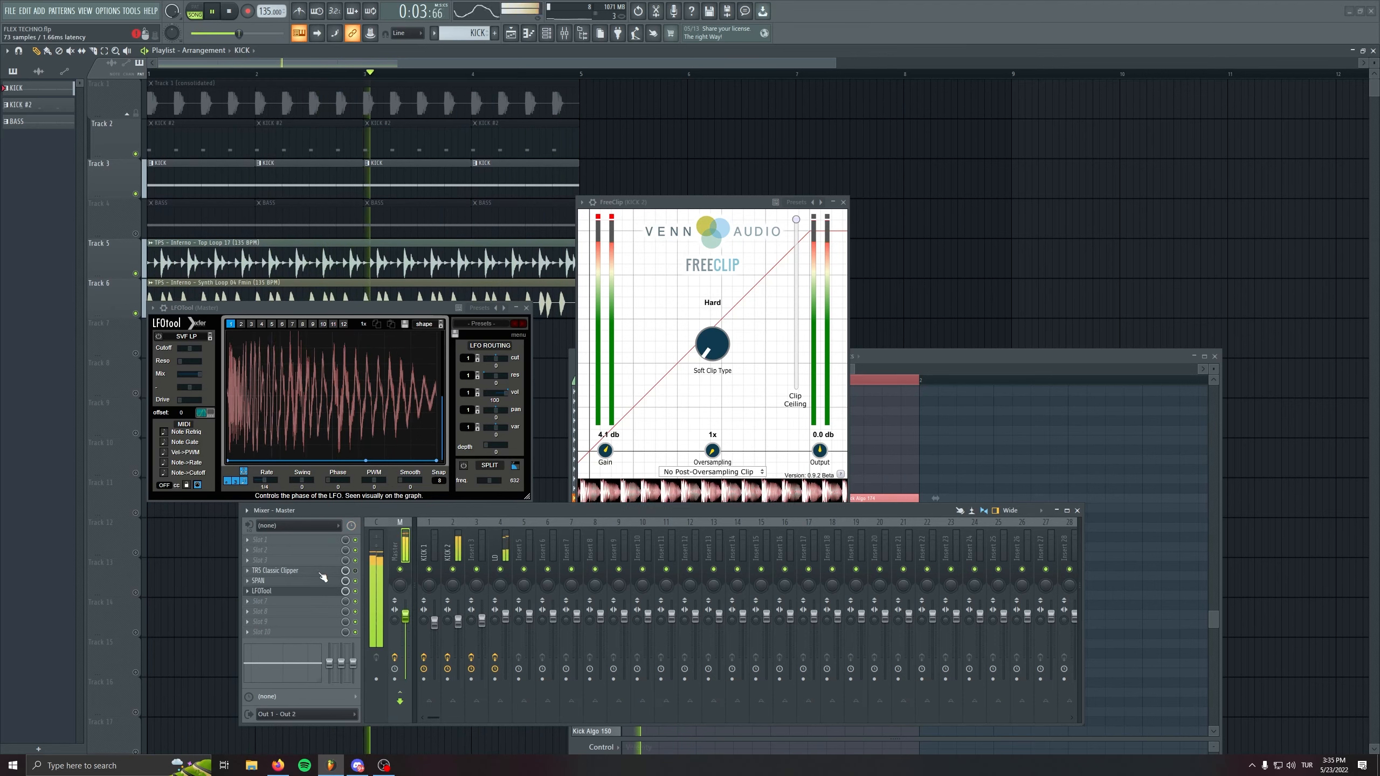
click(330, 572)
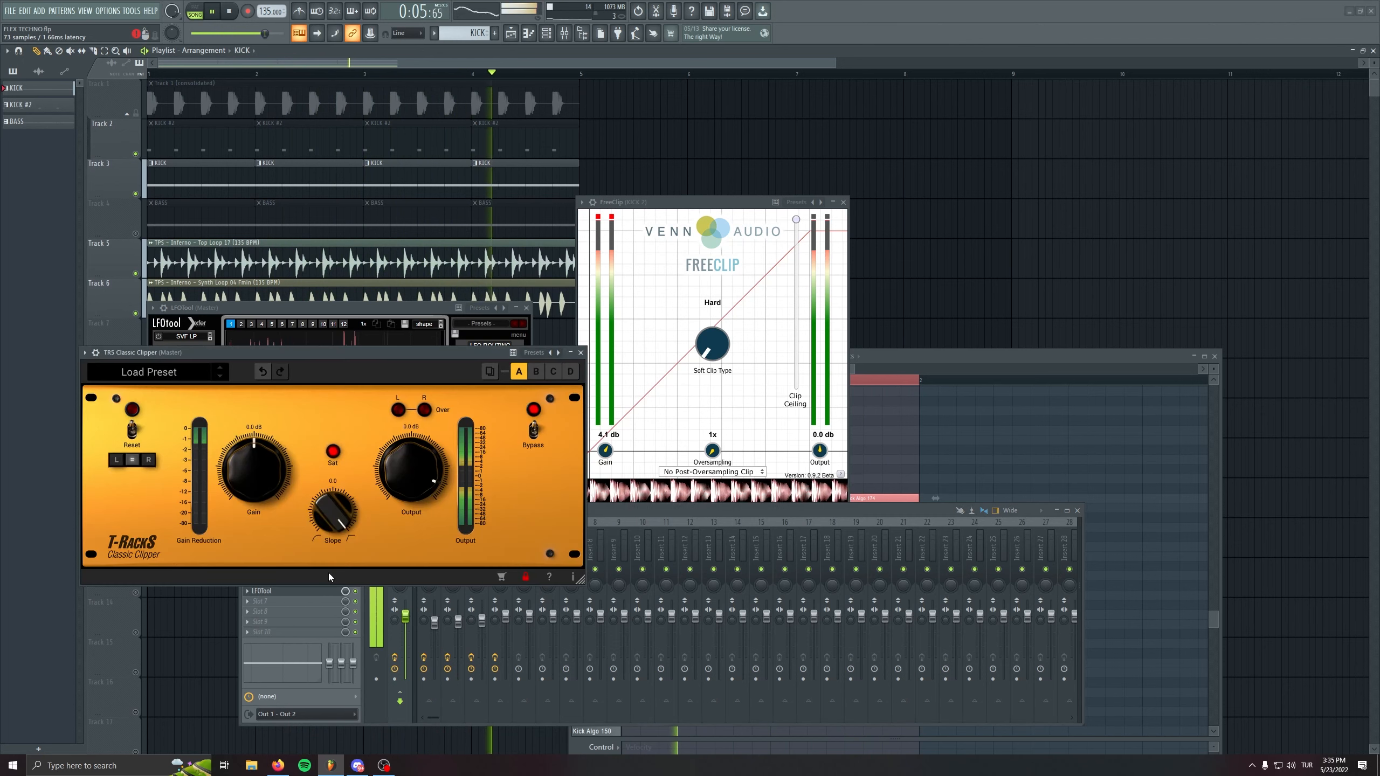
drag(276, 352, 278, 519)
drag(265, 618, 263, 617)
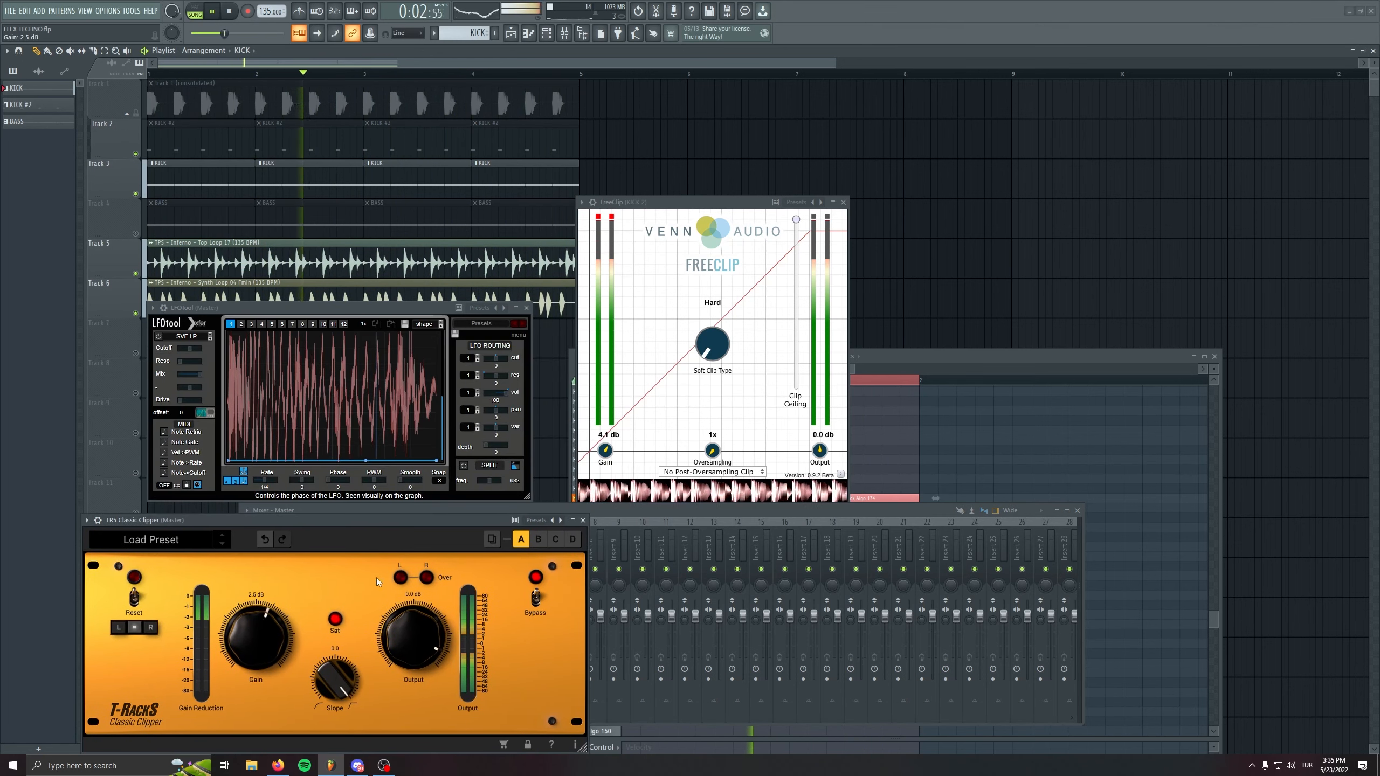
click(582, 520)
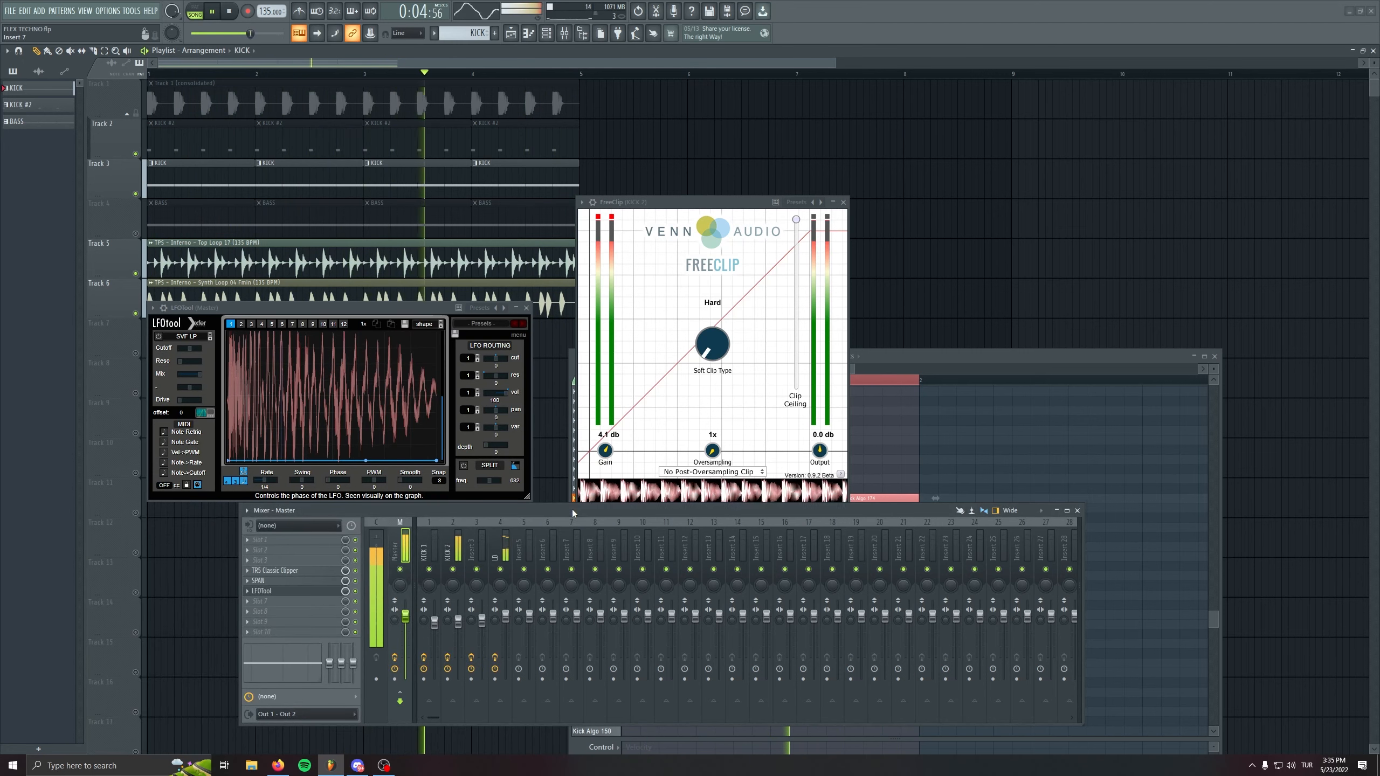
click(229, 11)
click(275, 571)
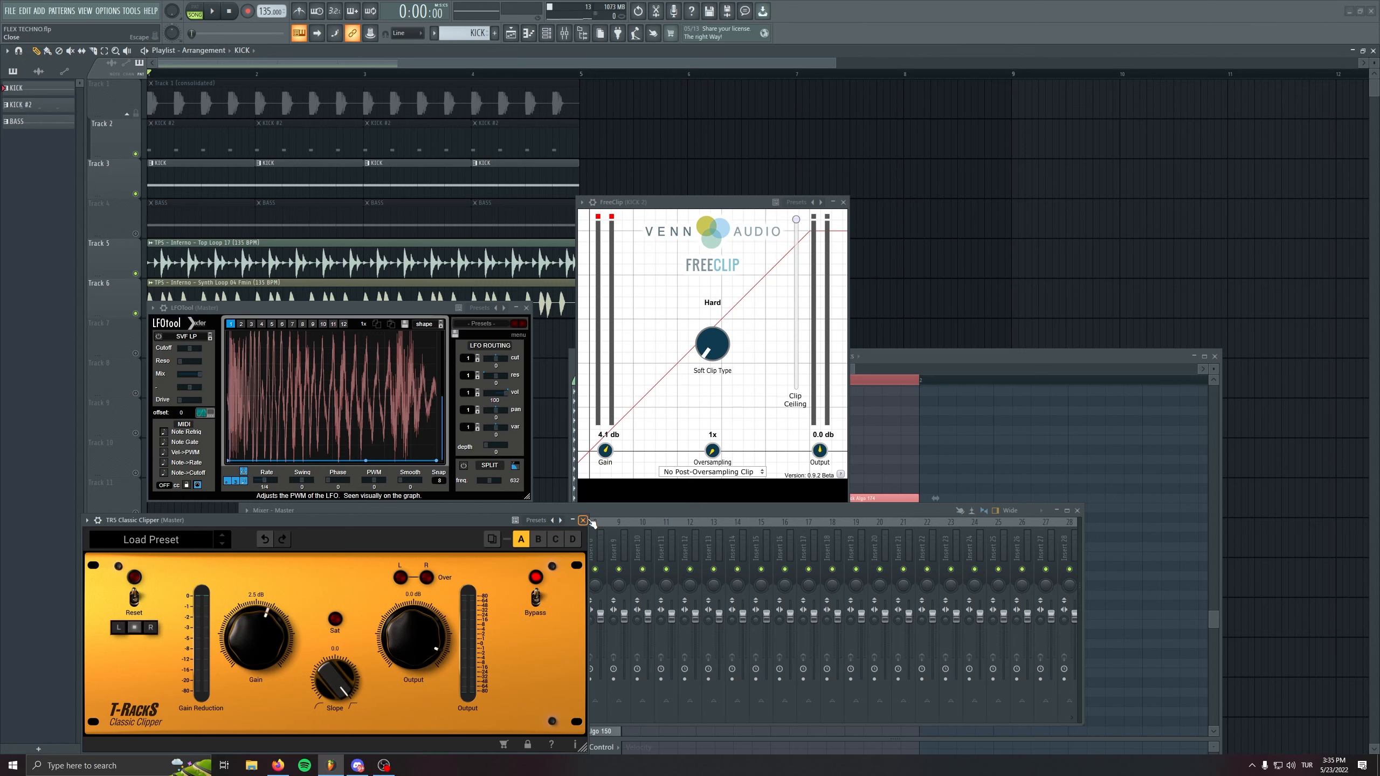
click(584, 520)
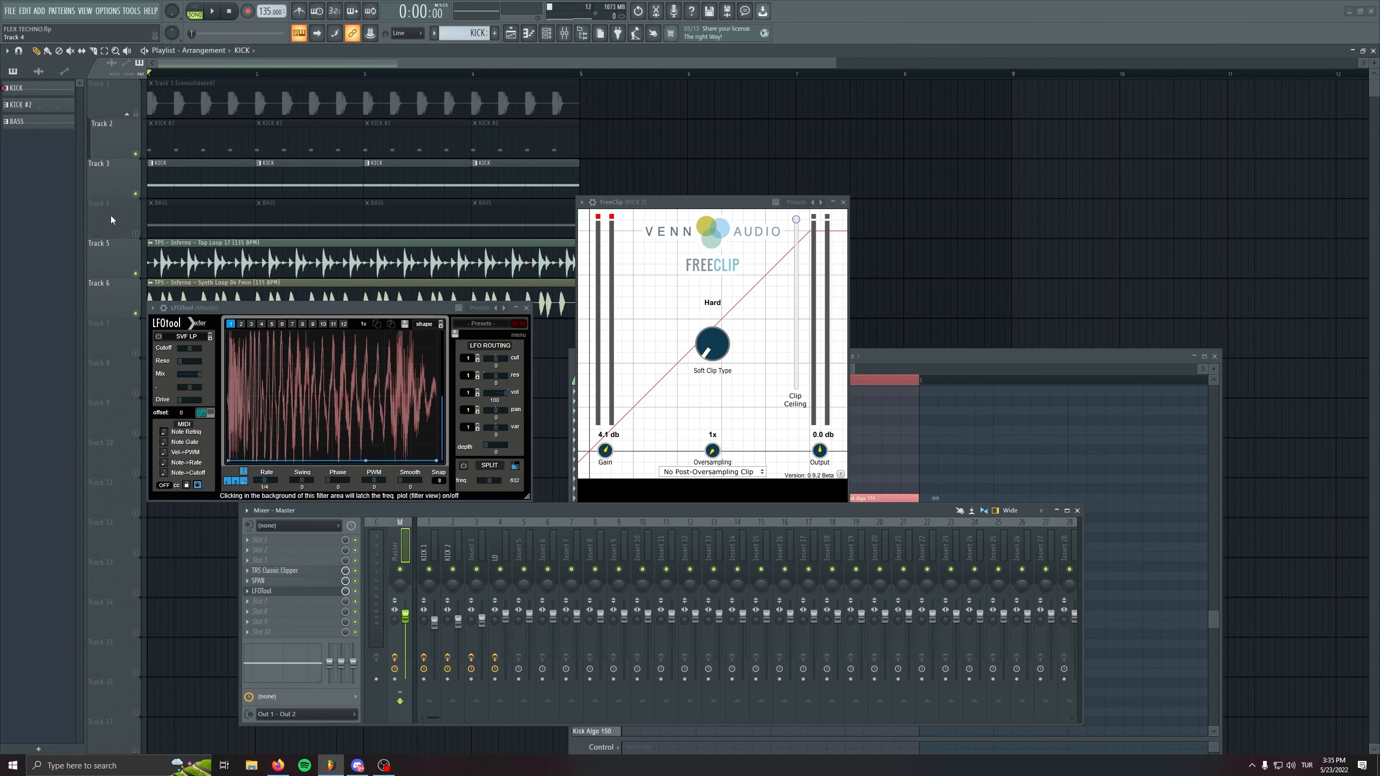
Consolidate playlist Track 3 into a 32-bit float stereo WAV with 512-point sinc resampling and master effects disabled
right_click(117, 178)
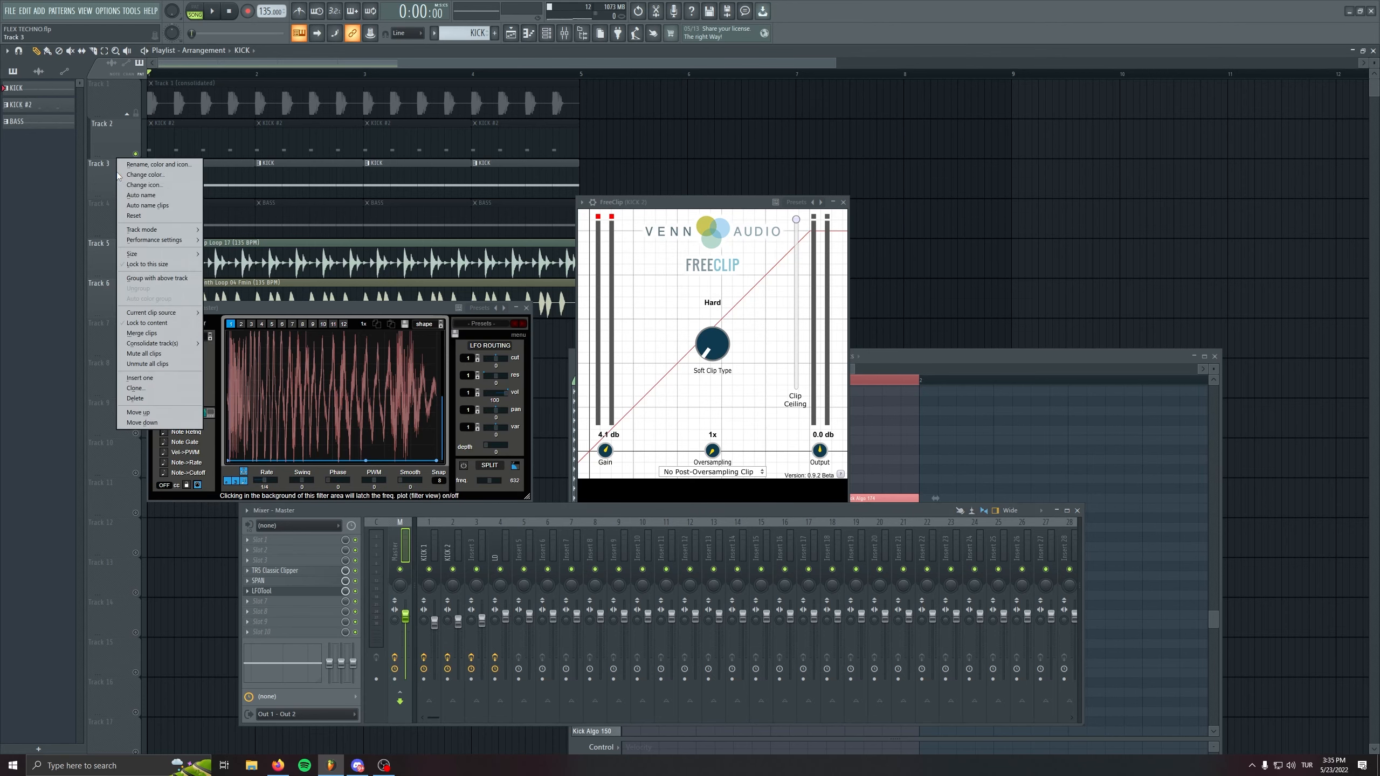
click(152, 317)
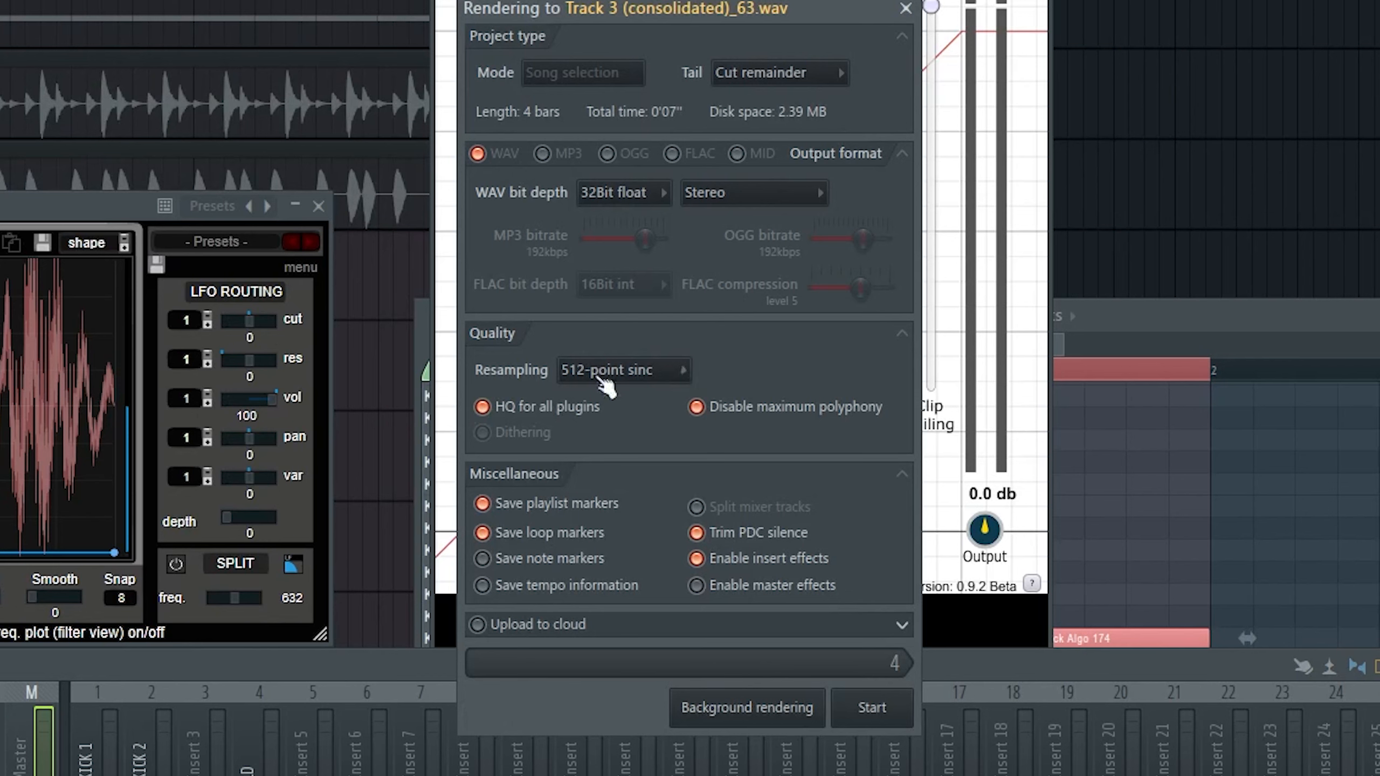
click(881, 711)
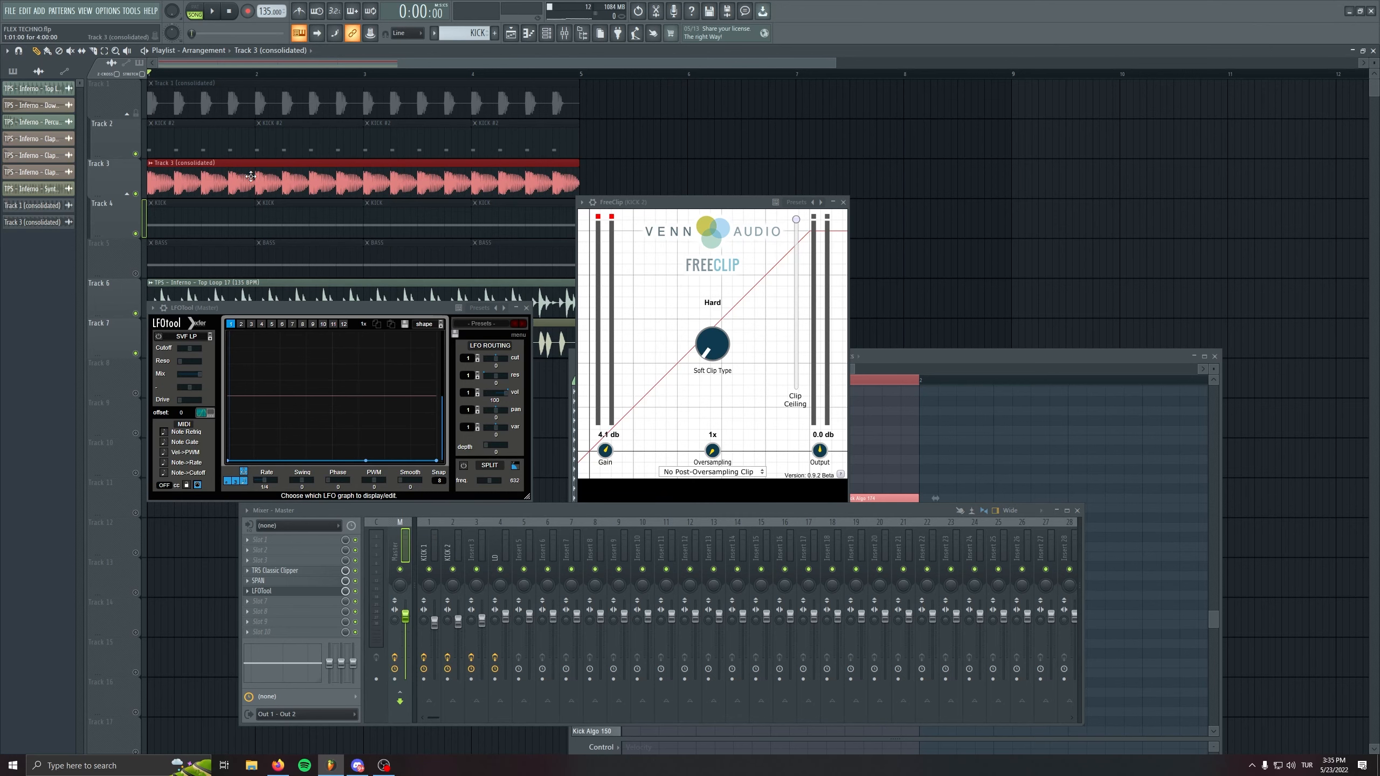
Play back the consolidated kick and close the LFOTool and FreeClip windows
scroll(251, 176, up, 5)
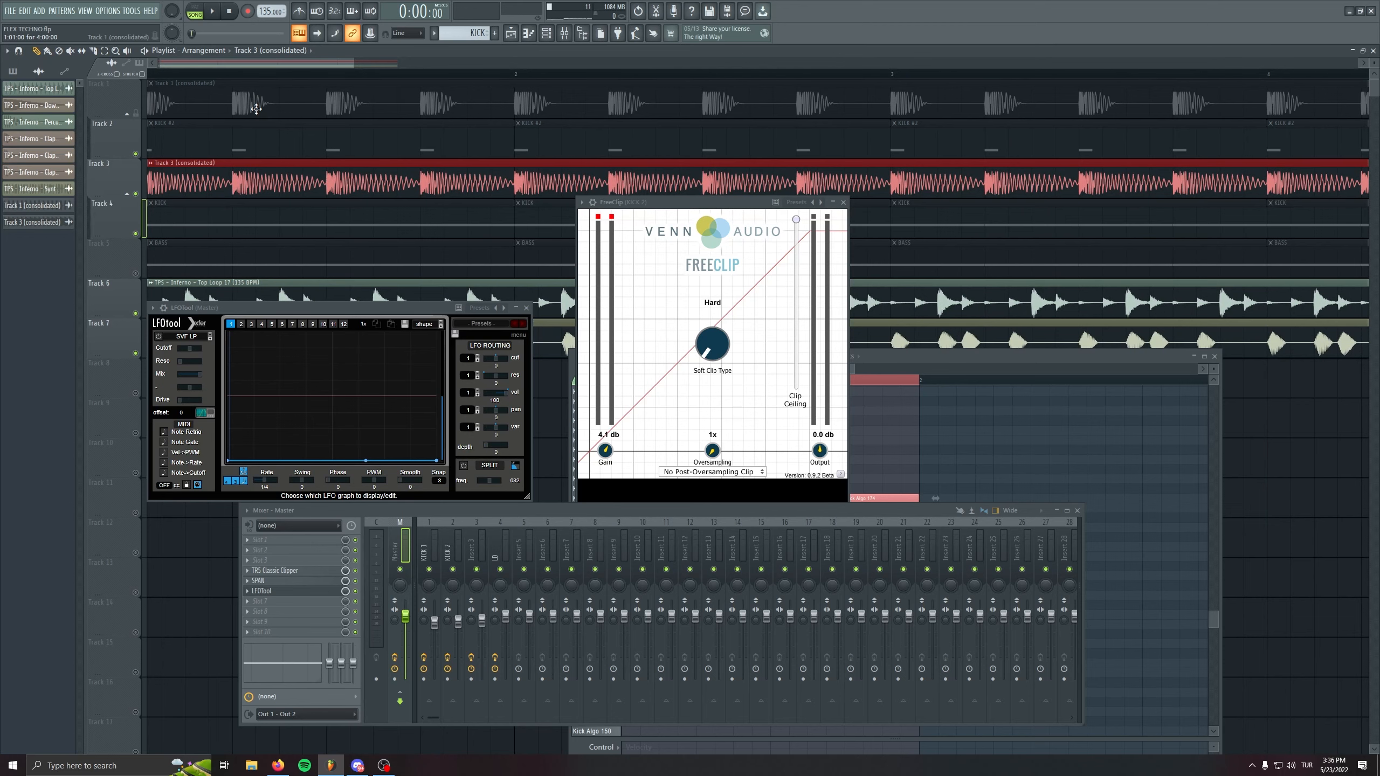
scroll(256, 109, down, 5)
key(space)
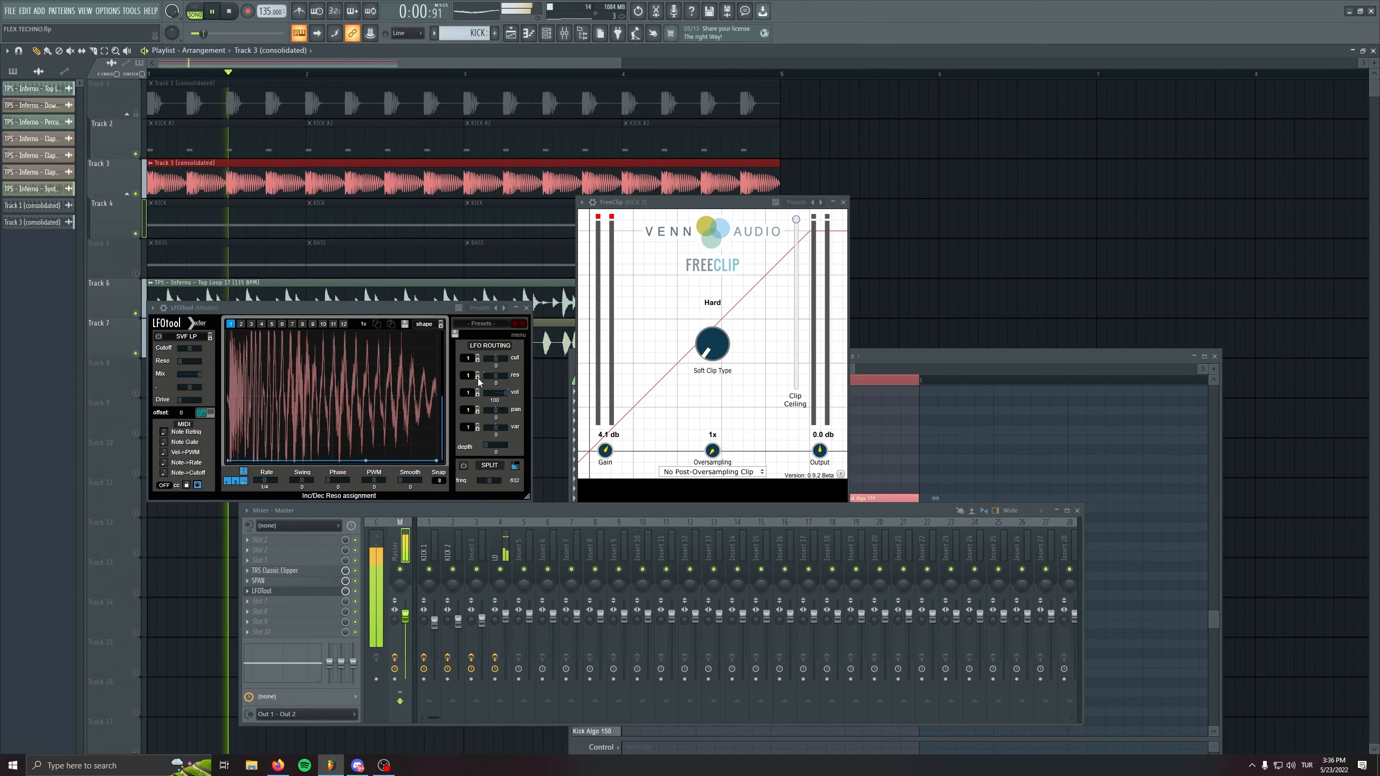
click(526, 307)
click(842, 201)
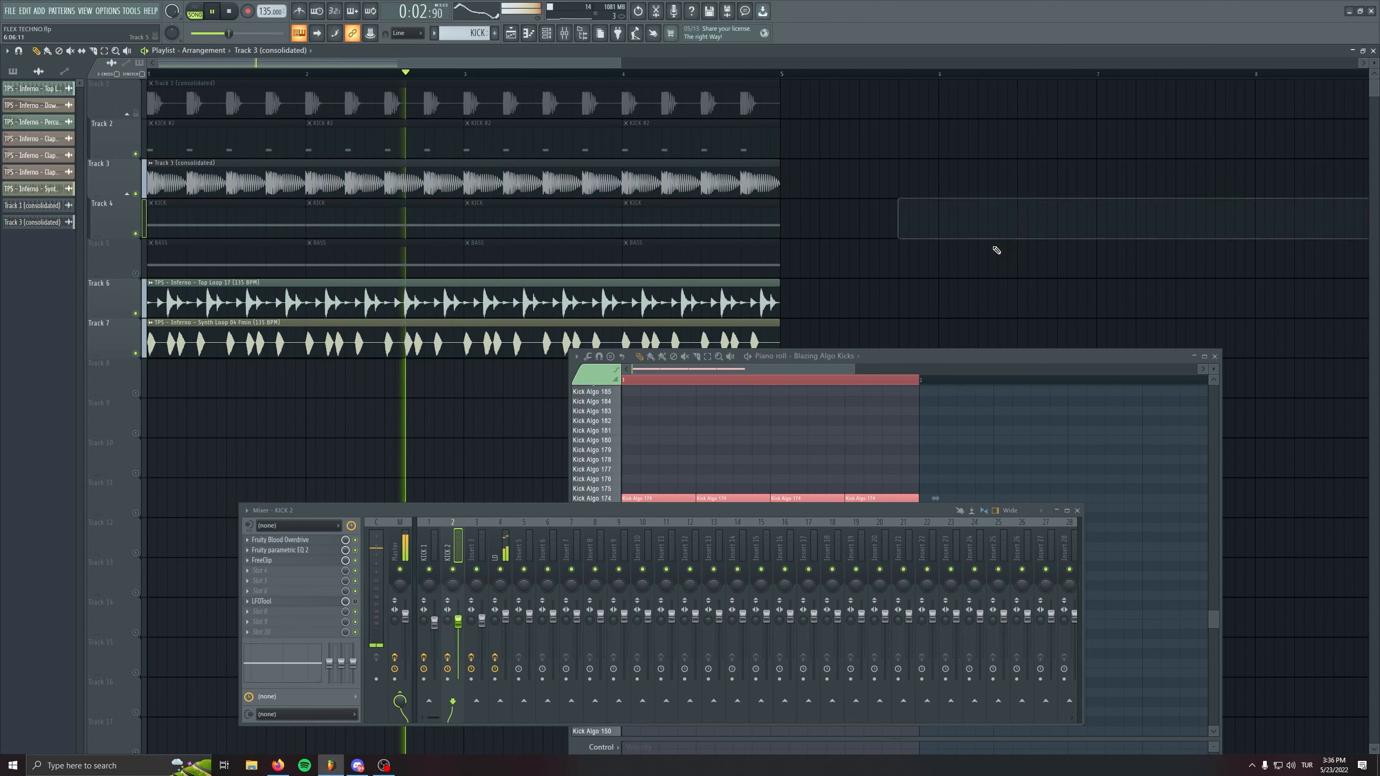
Save the project and stop playback
scroll(783, 252, down, 2)
scroll(793, 229, down, 1)
key(ctrl+s)
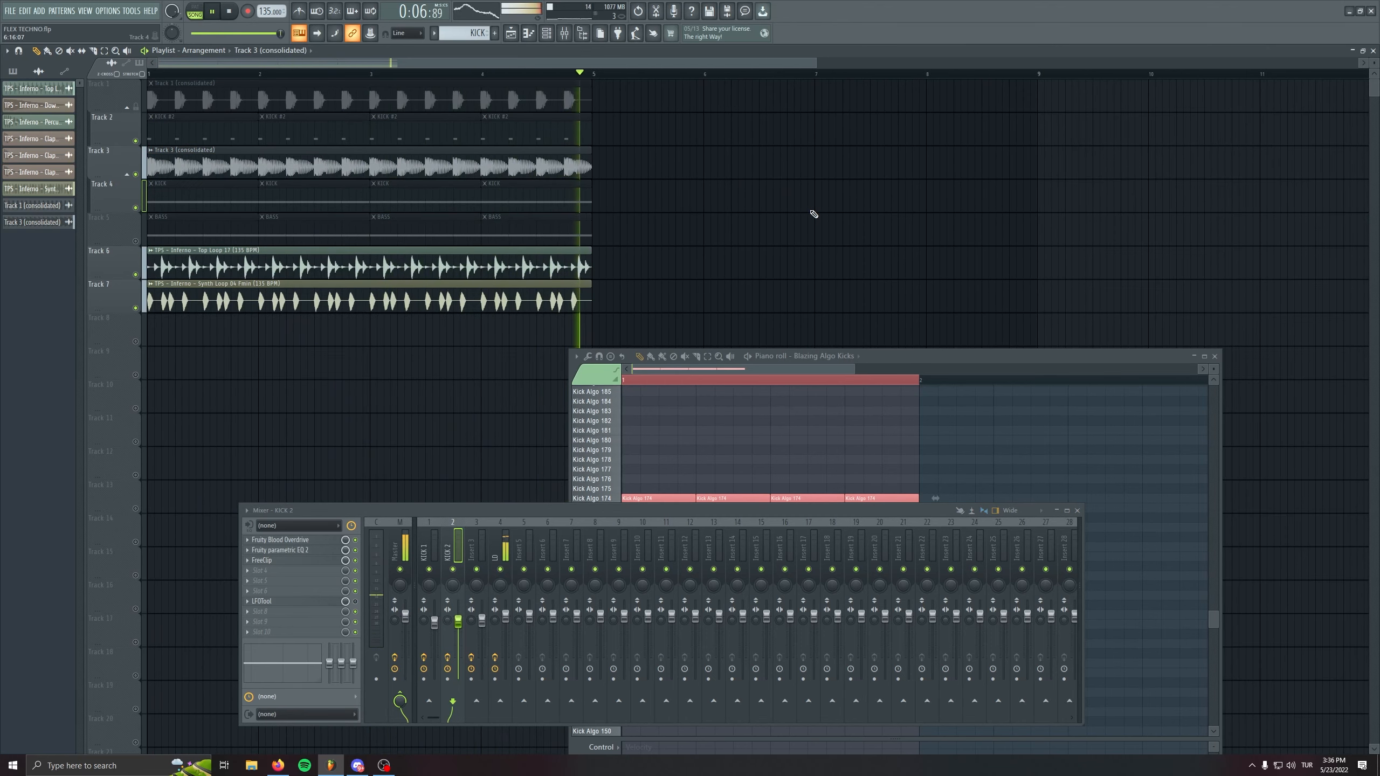
key(space)
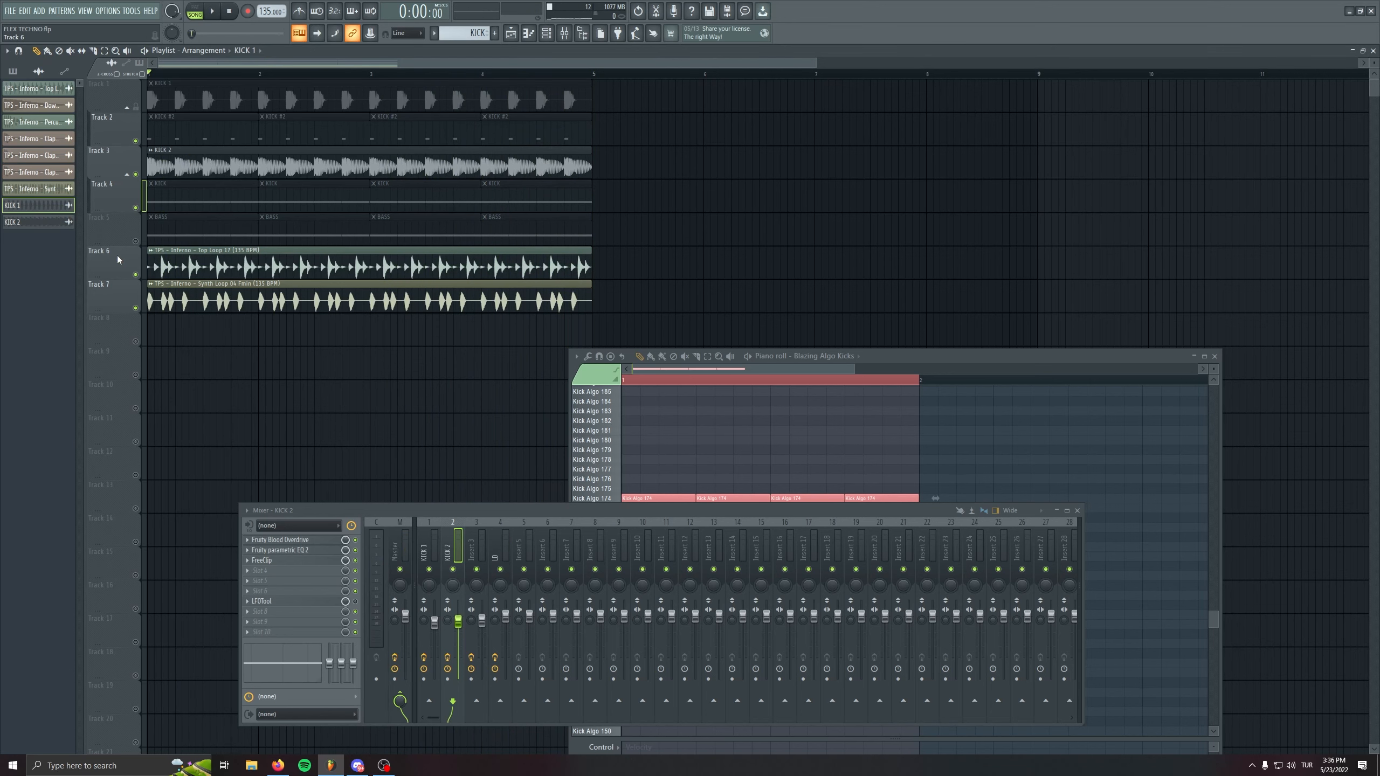
Insert a playlist track above the Top Loop and fill four bars with a unique copy of the KICK pattern
right_click(120, 262)
click(150, 470)
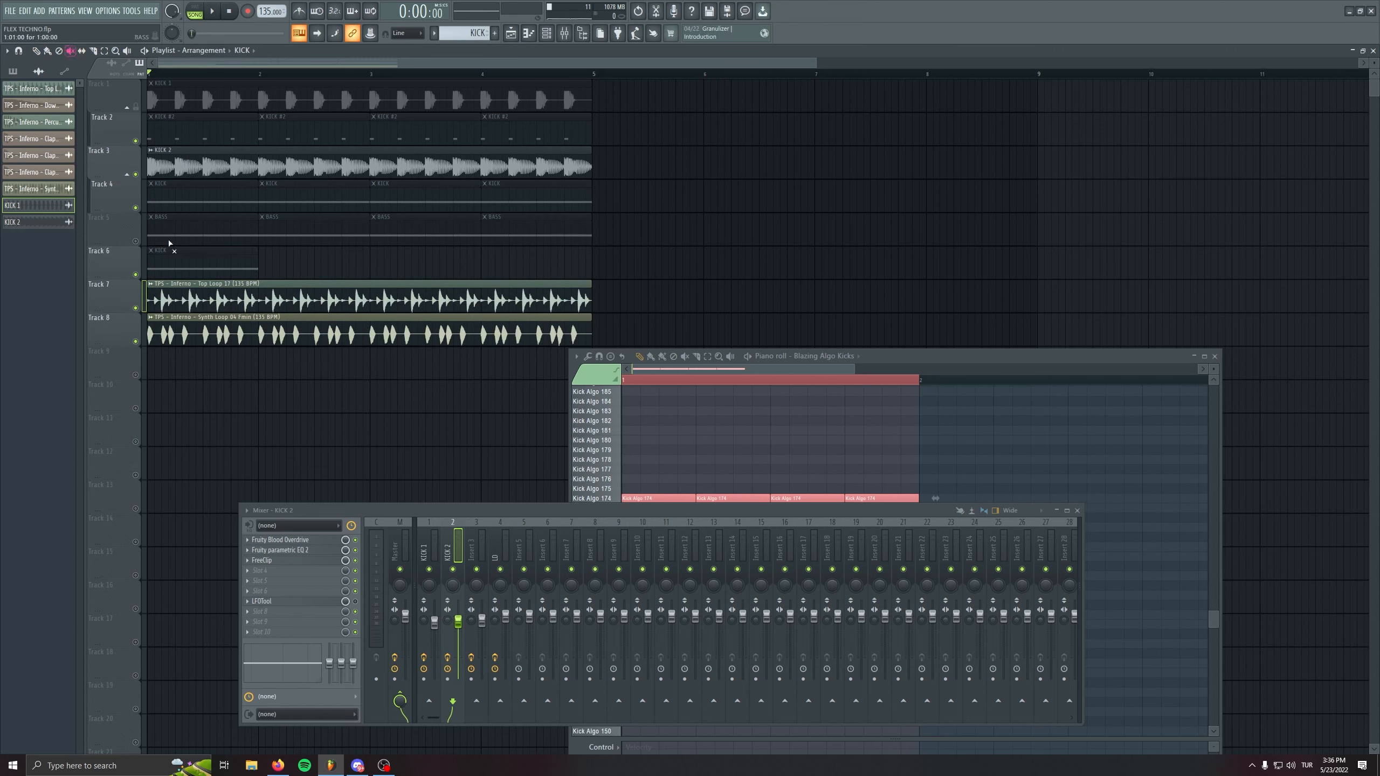
click(169, 257)
click(36, 50)
click(151, 251)
click(170, 321)
mouse_move(175, 258)
mouse_down()
mouse_move(325, 258)
mouse_move(282, 258)
mouse_up()
drag(282, 259, 357, 260)
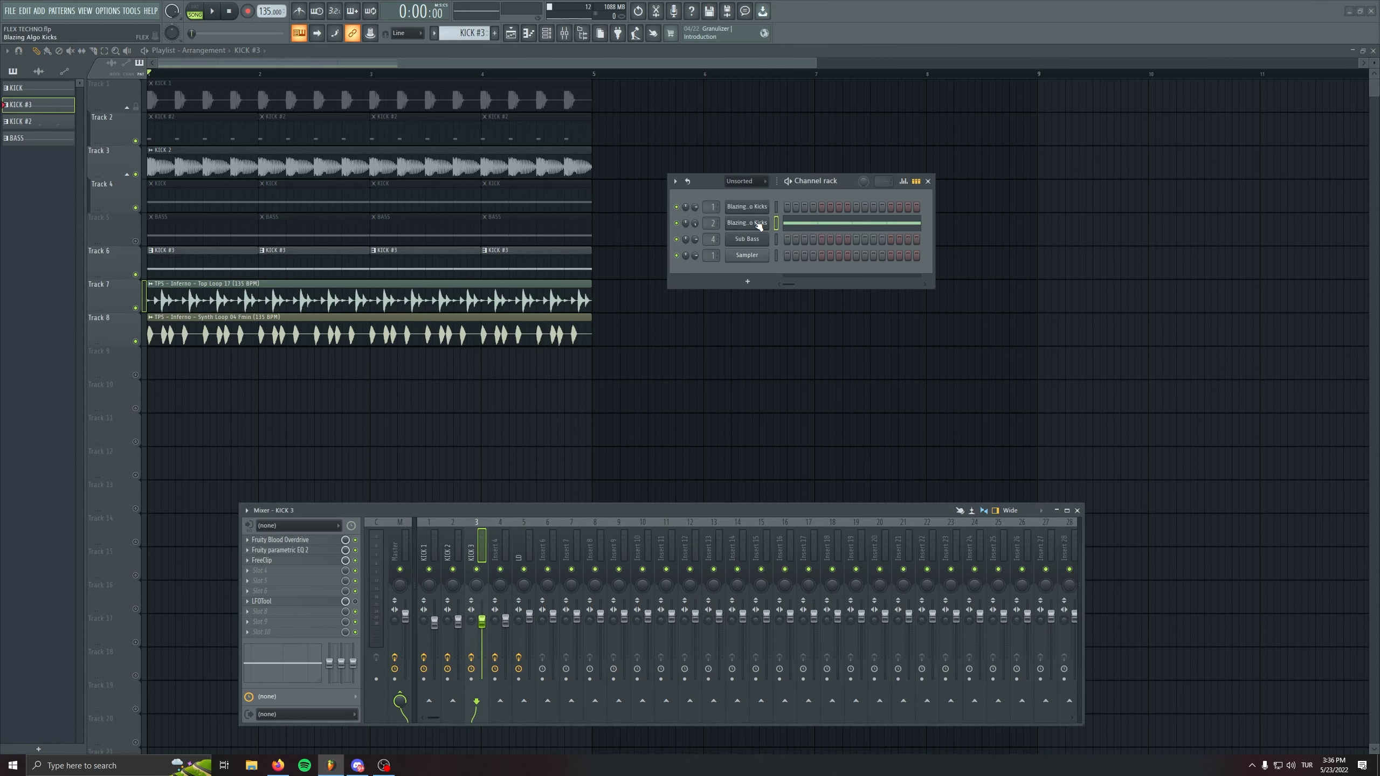
Load Adusk Algo Kicks in the second channel's FLEX, routed to mixer track 3, and open its piano roll
click(759, 226)
drag(637, 148, 957, 272)
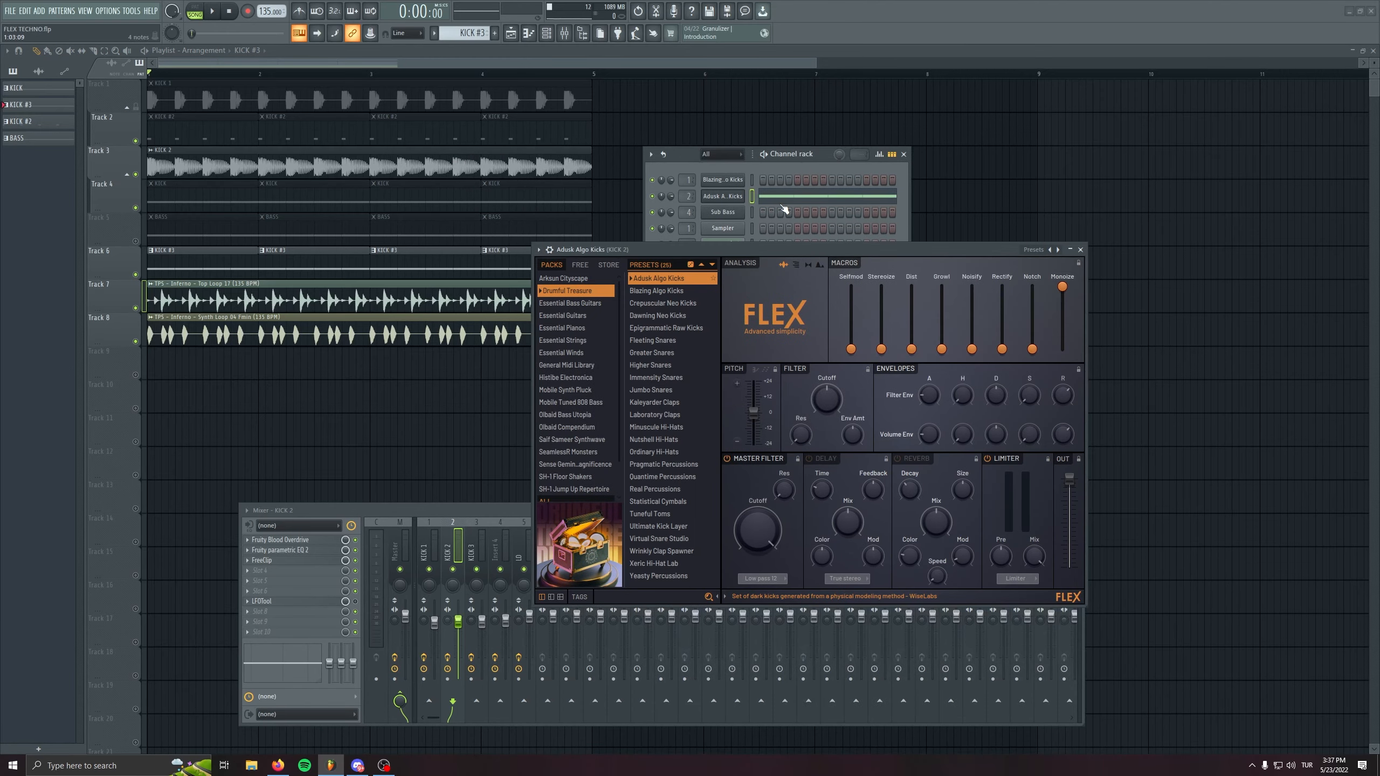
click(783, 205)
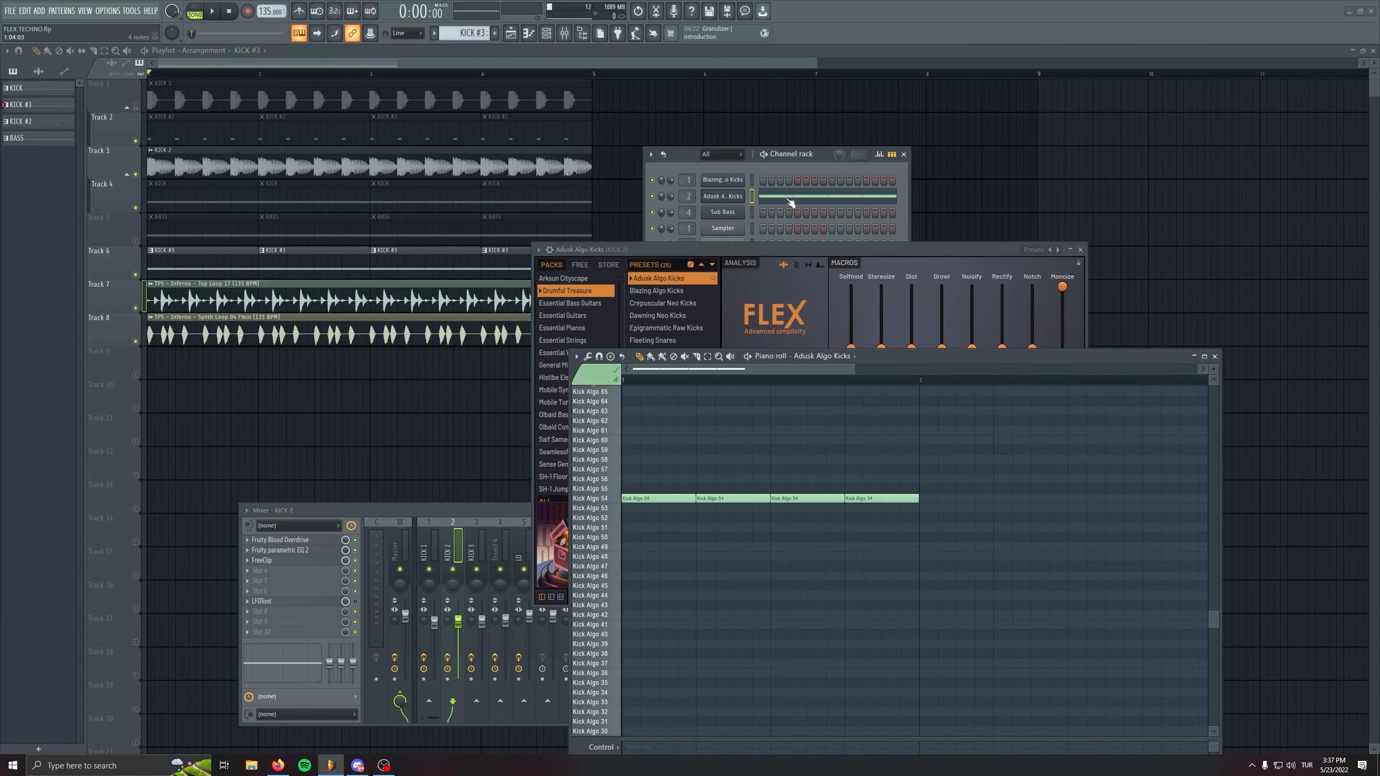
click(607, 499)
click(609, 472)
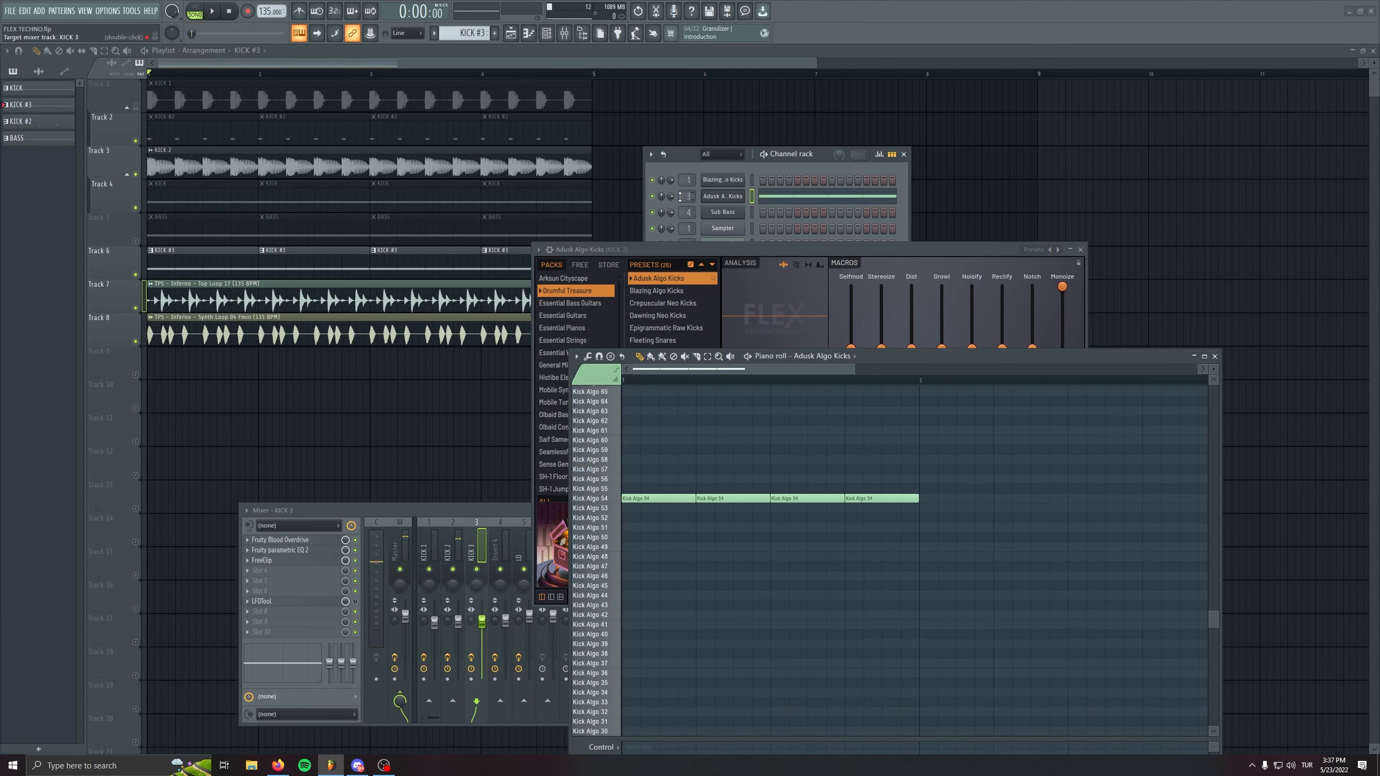
Audition the Adusk kick samples on the piano roll keys, working upward to Kick Algo 118
click(611, 462)
click(611, 432)
click(611, 442)
click(612, 410)
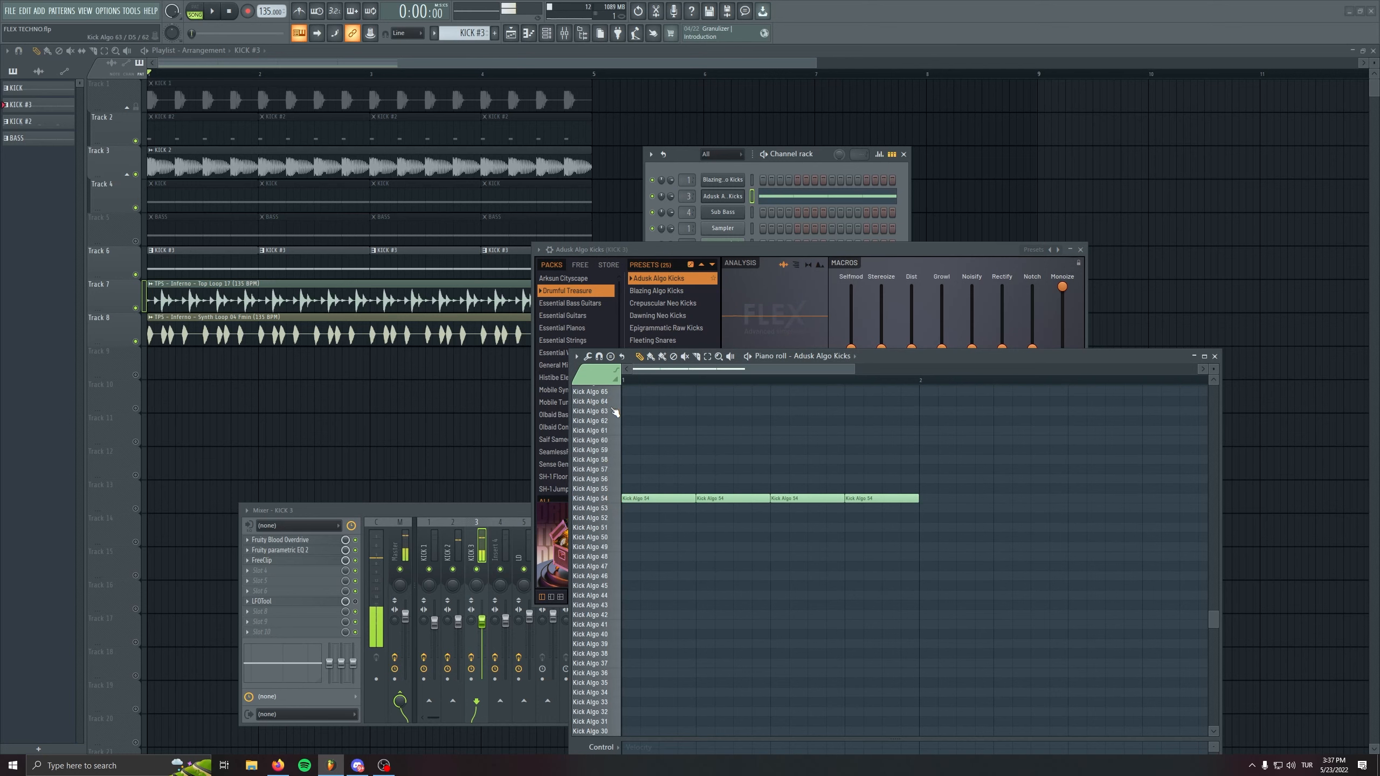
scroll(615, 411, up, 8)
click(613, 407)
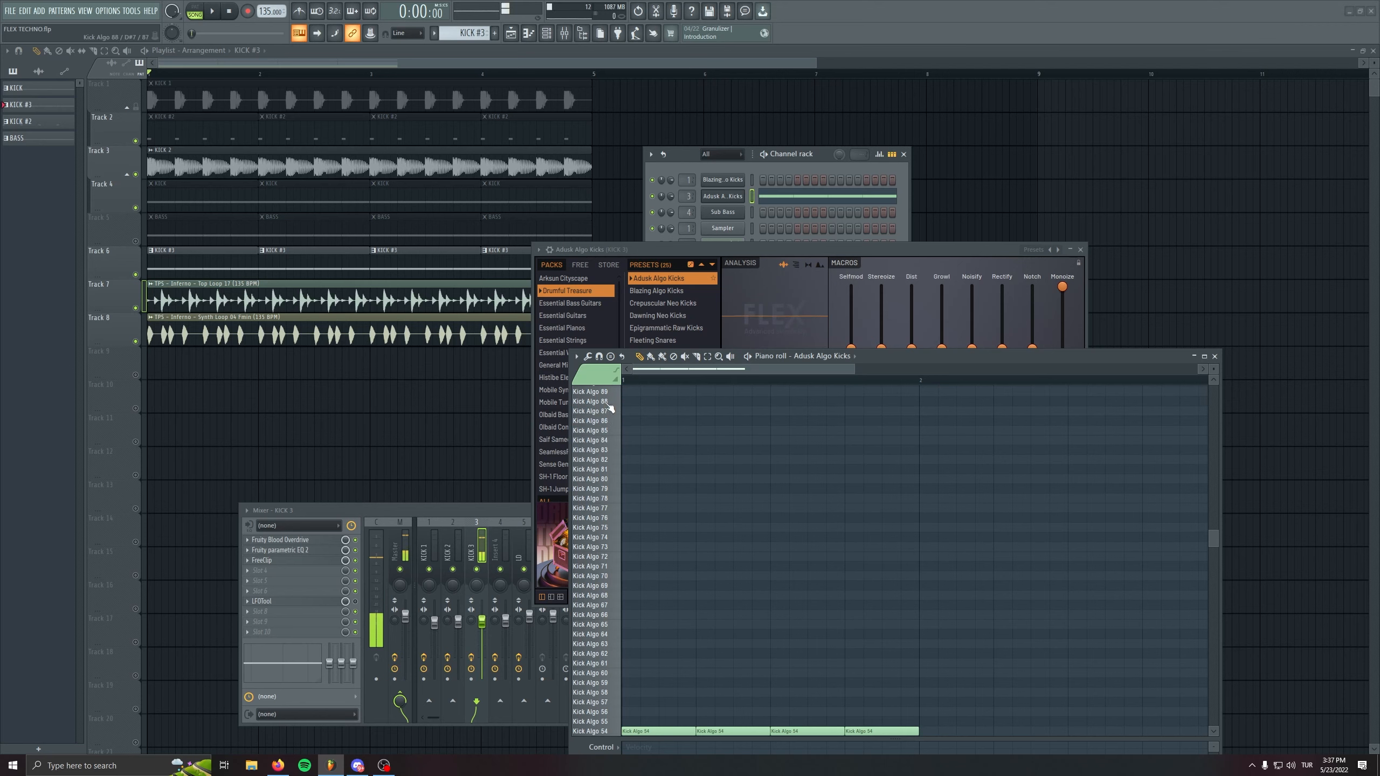
click(609, 413)
scroll(610, 418, up, 3)
scroll(610, 423, up, 5)
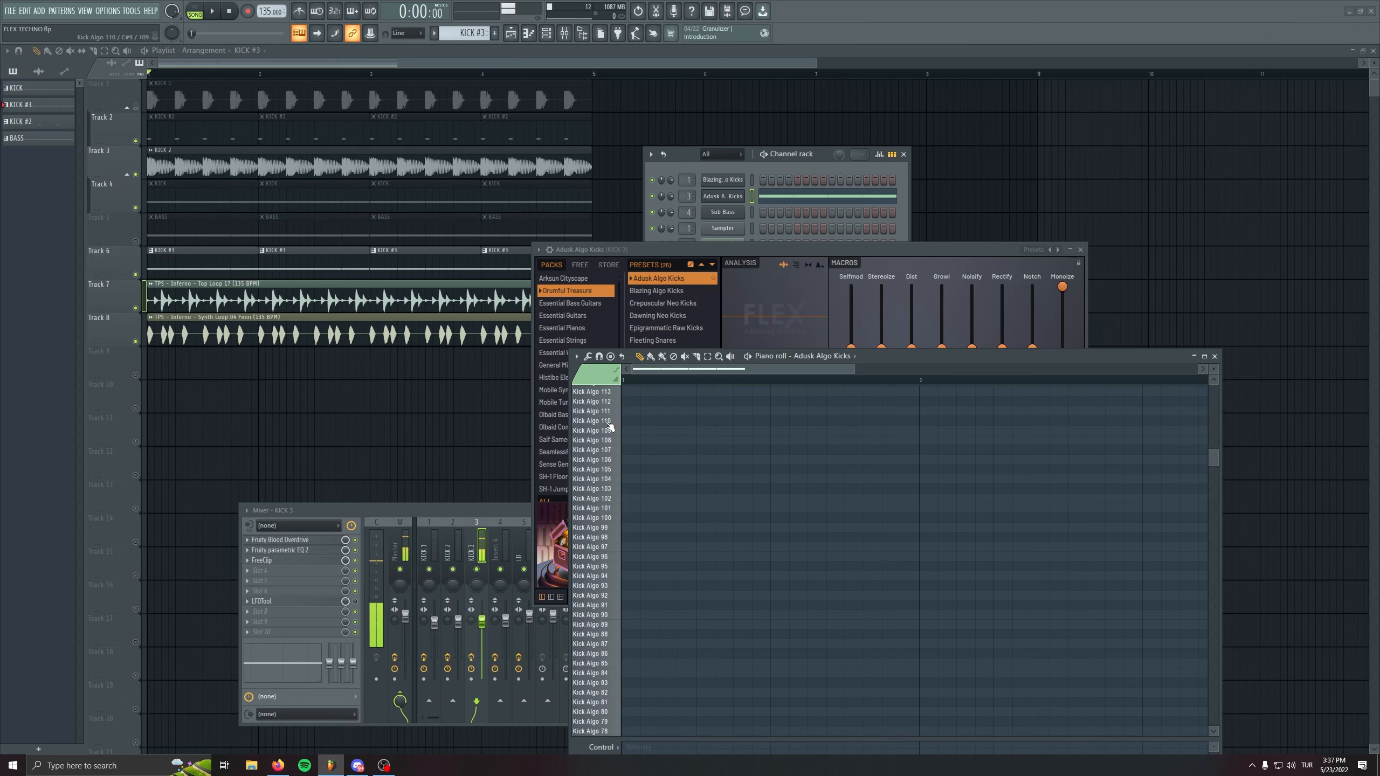
click(609, 392)
scroll(610, 408, up, 3)
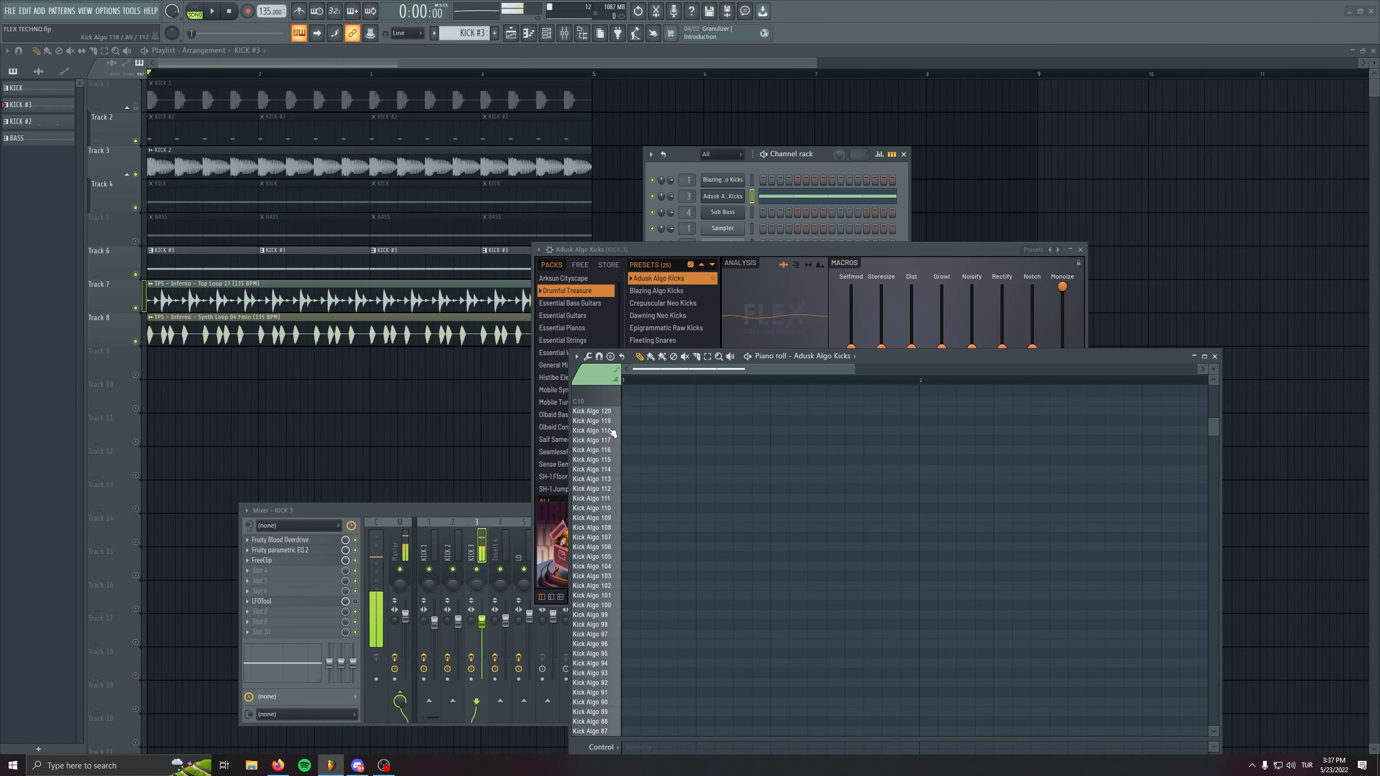
click(609, 430)
Replace the four Kick Algo 54 notes with Kick Algo 118 notes on each beat of the bar
click(630, 433)
scroll(749, 522, down, 14)
right_click(875, 645)
right_click(808, 644)
right_click(739, 644)
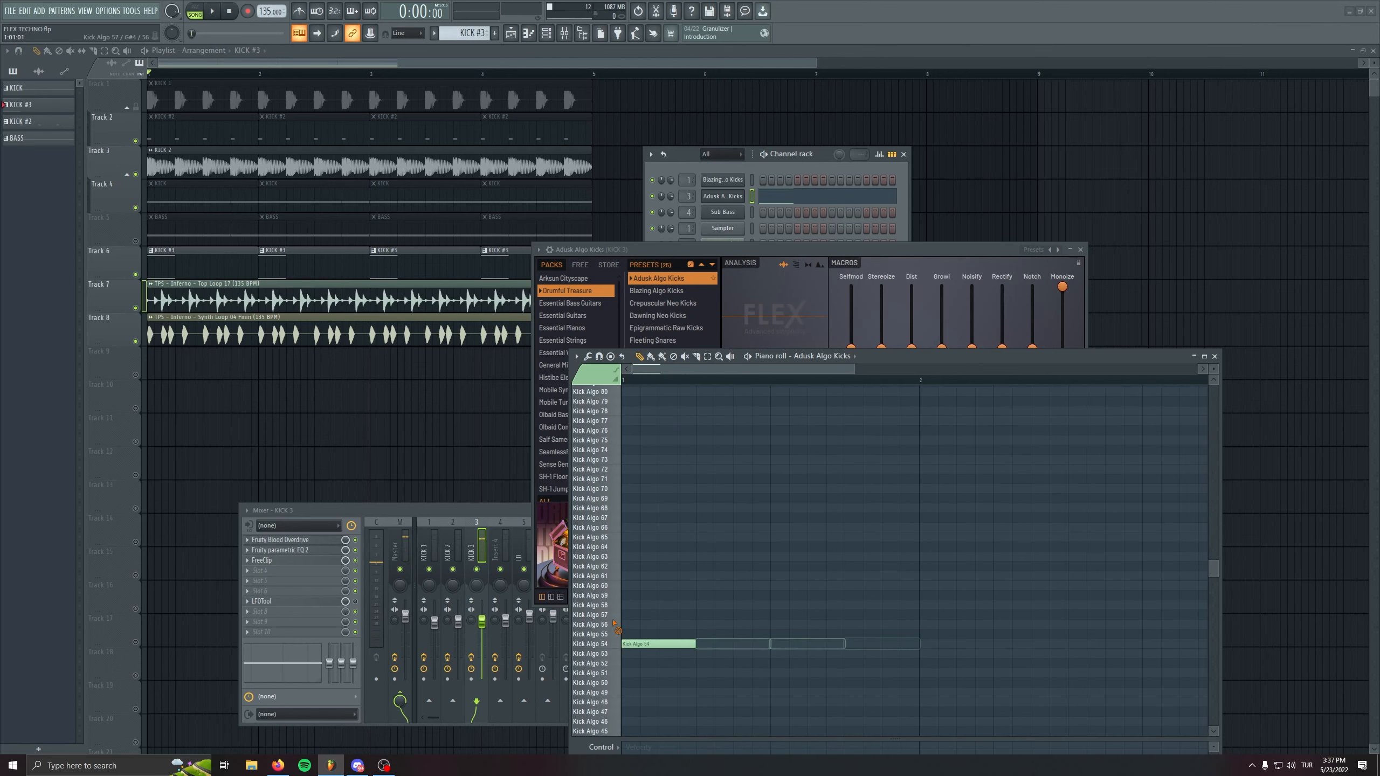
right_click(658, 645)
scroll(755, 570, up, 15)
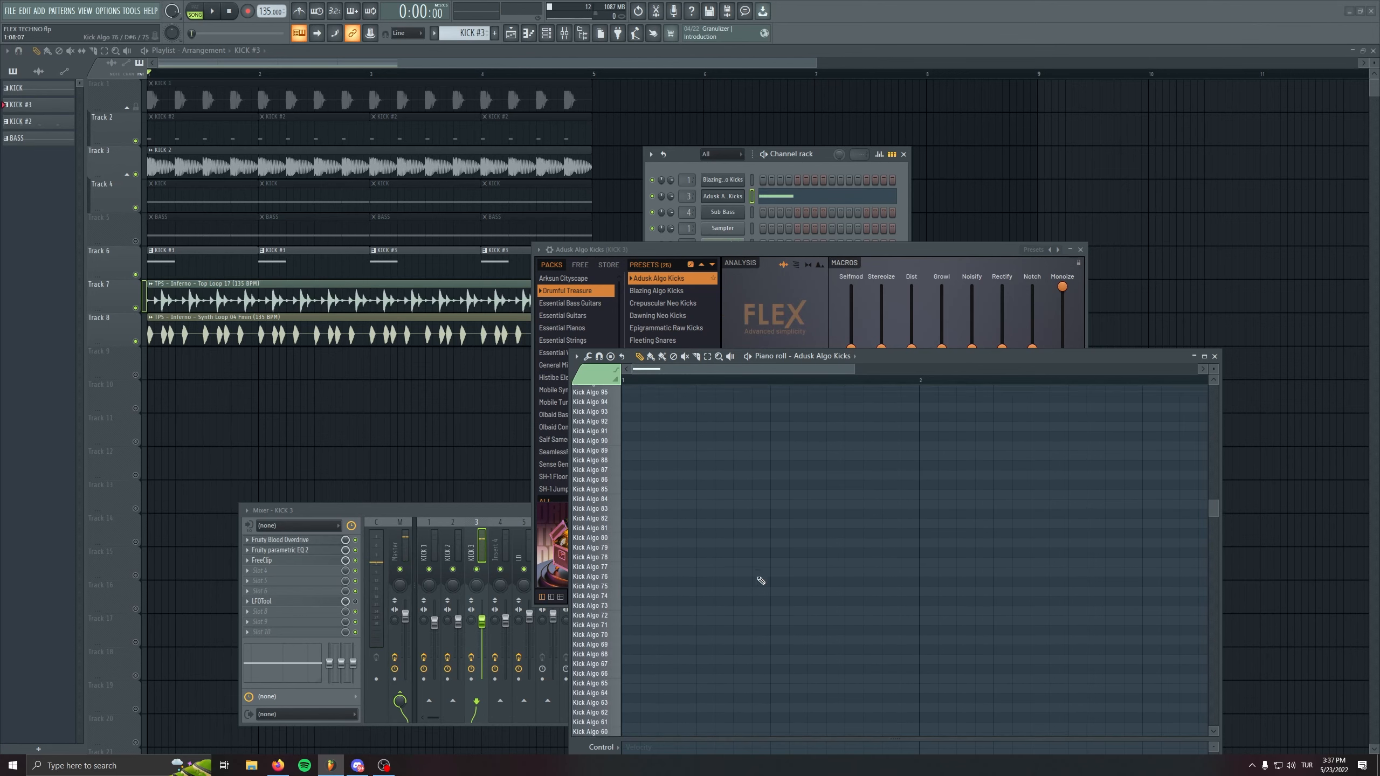
click(699, 459)
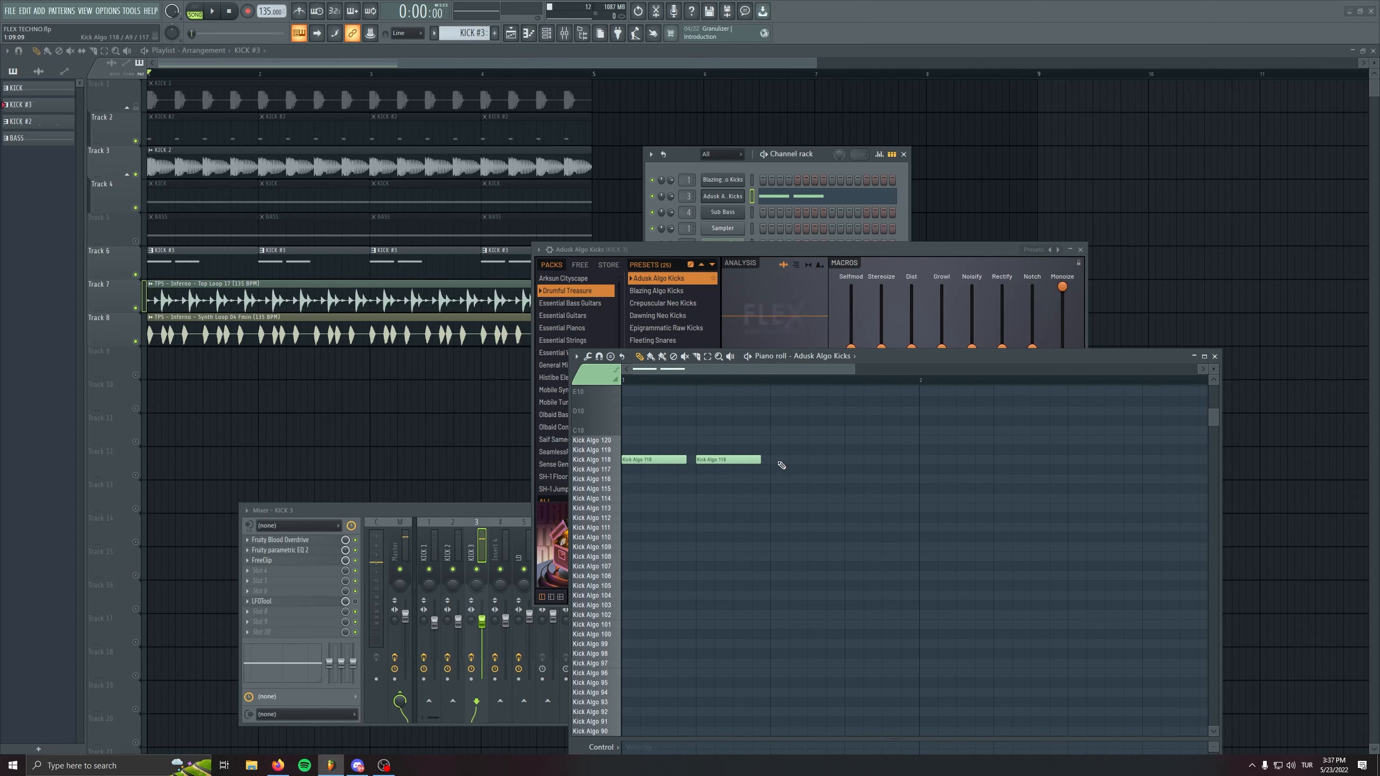
click(780, 460)
click(851, 460)
Mute the consolidated KICK 2 track and play the new Adusk kick with the loops
key(space)
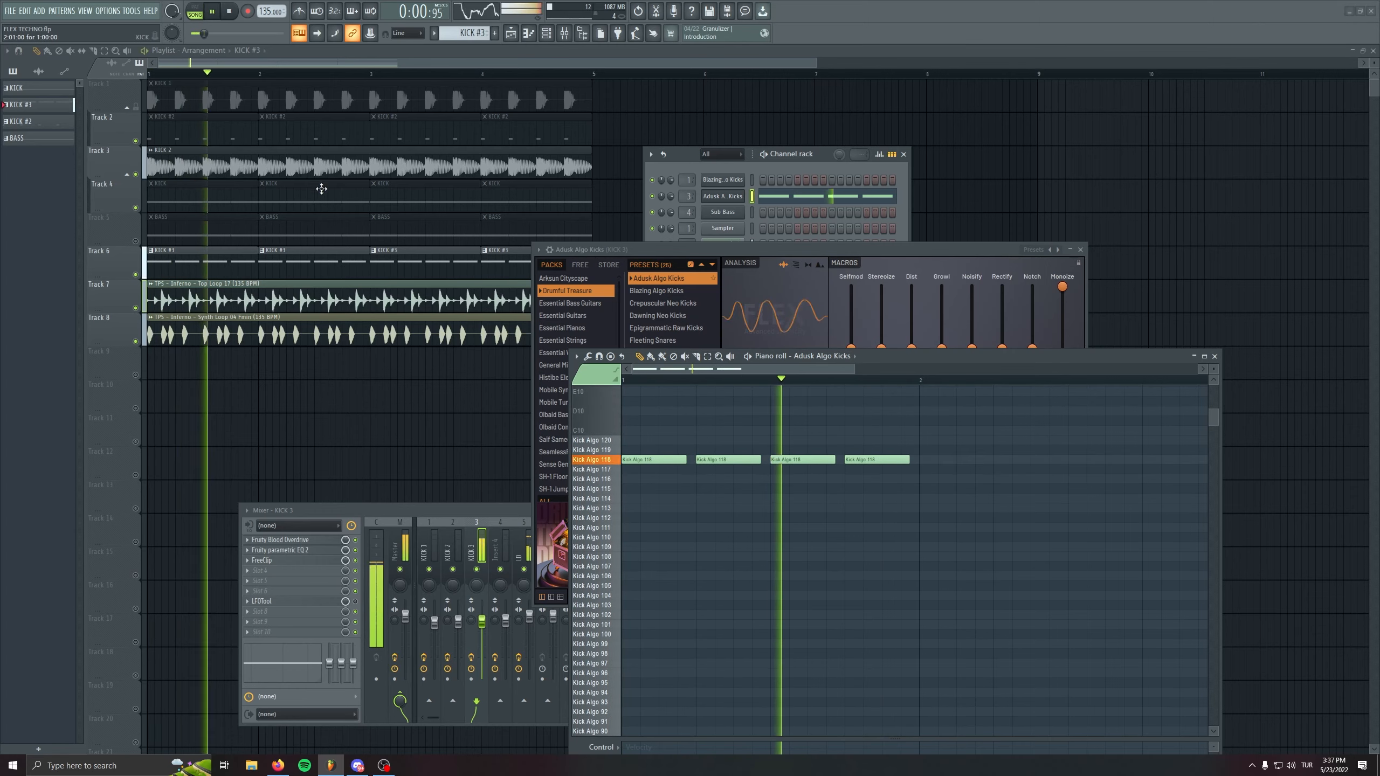
key(space)
click(135, 175)
key(space)
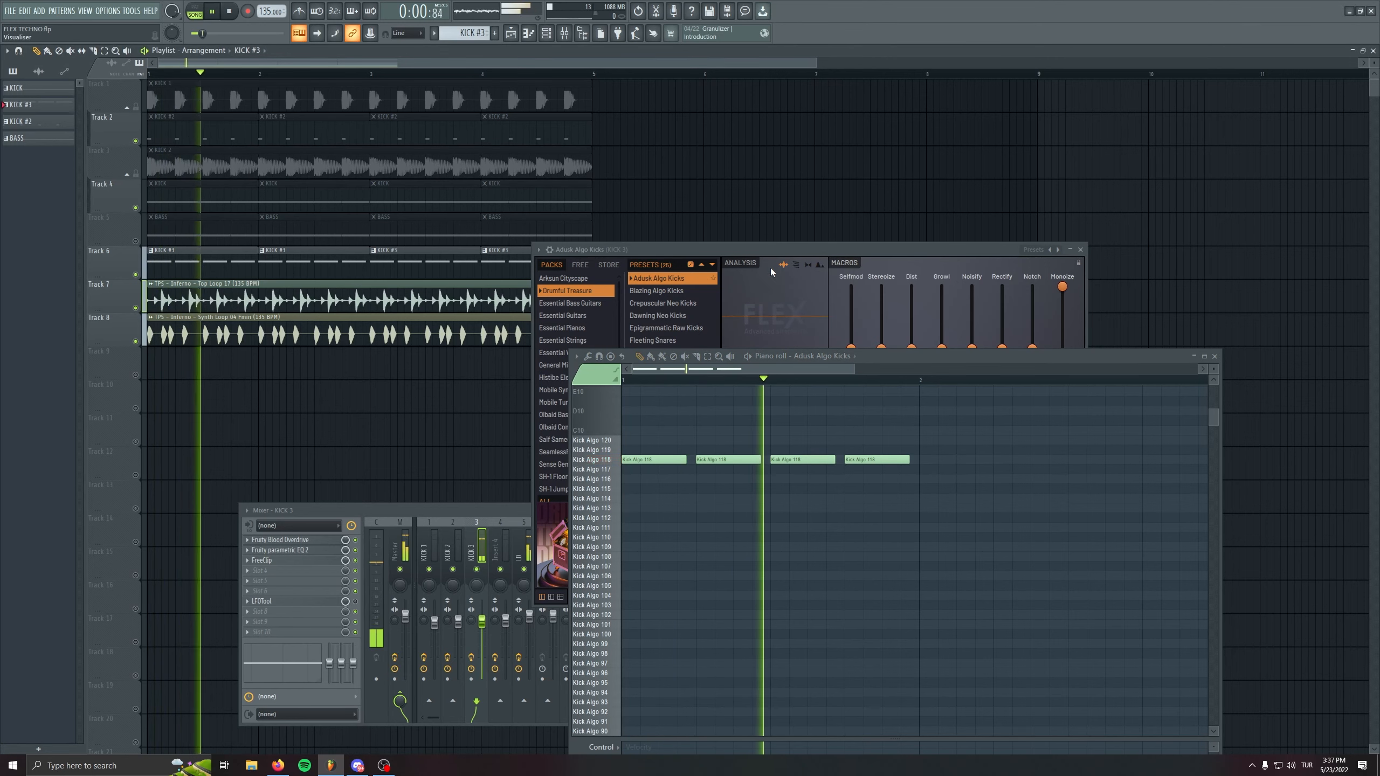
Stop playback, move the FLEX and piano roll windows aside, and bring KICK 3's mixer effects to the front
drag(775, 251, 495, 169)
key(space)
drag(918, 358, 888, 284)
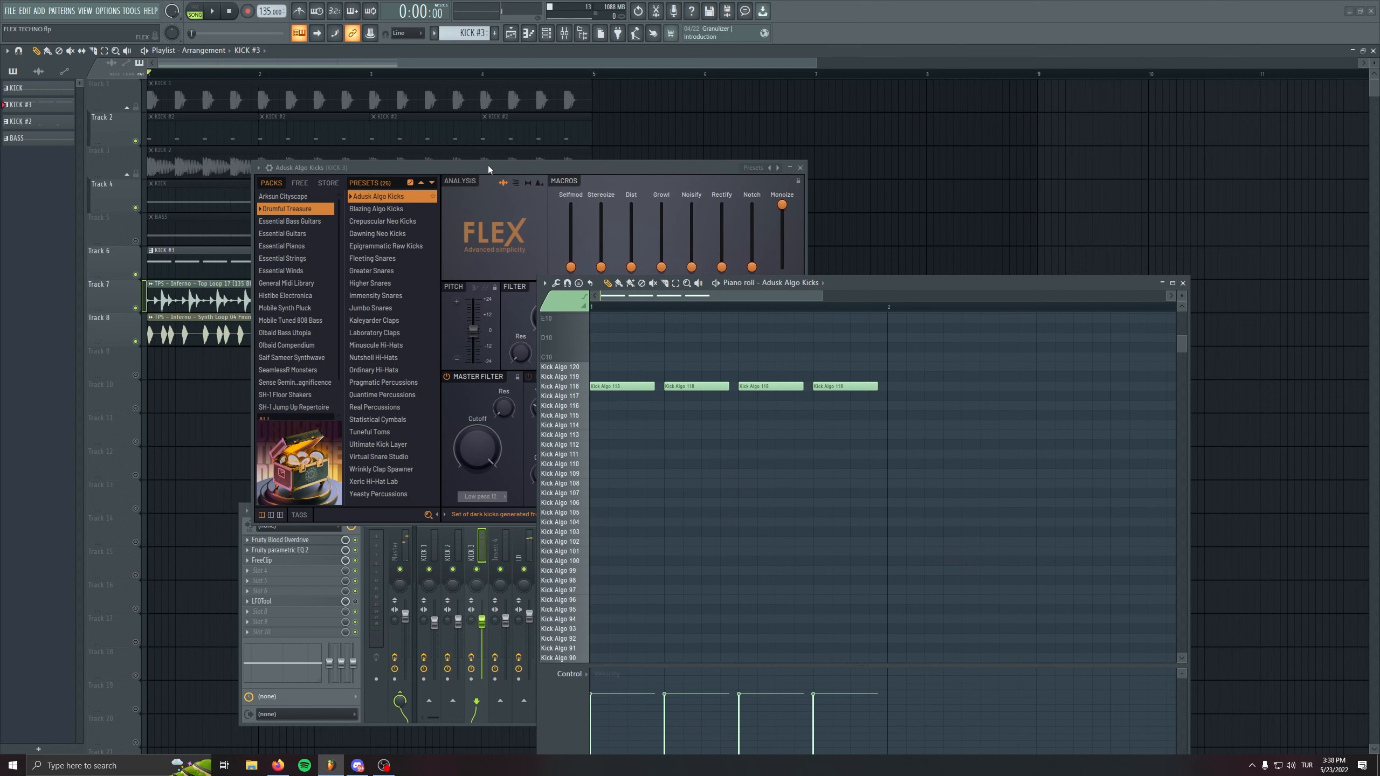
click(364, 556)
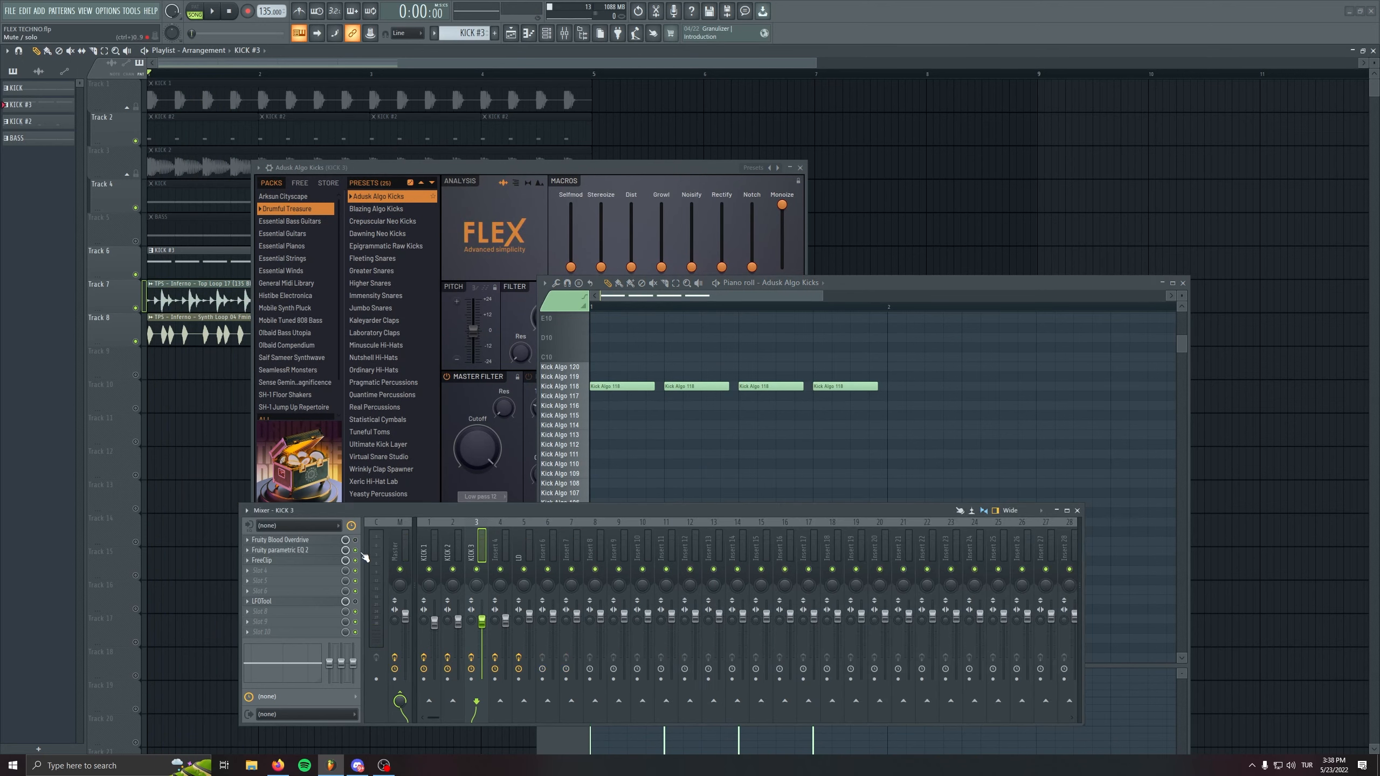
drag(547, 168, 383, 135)
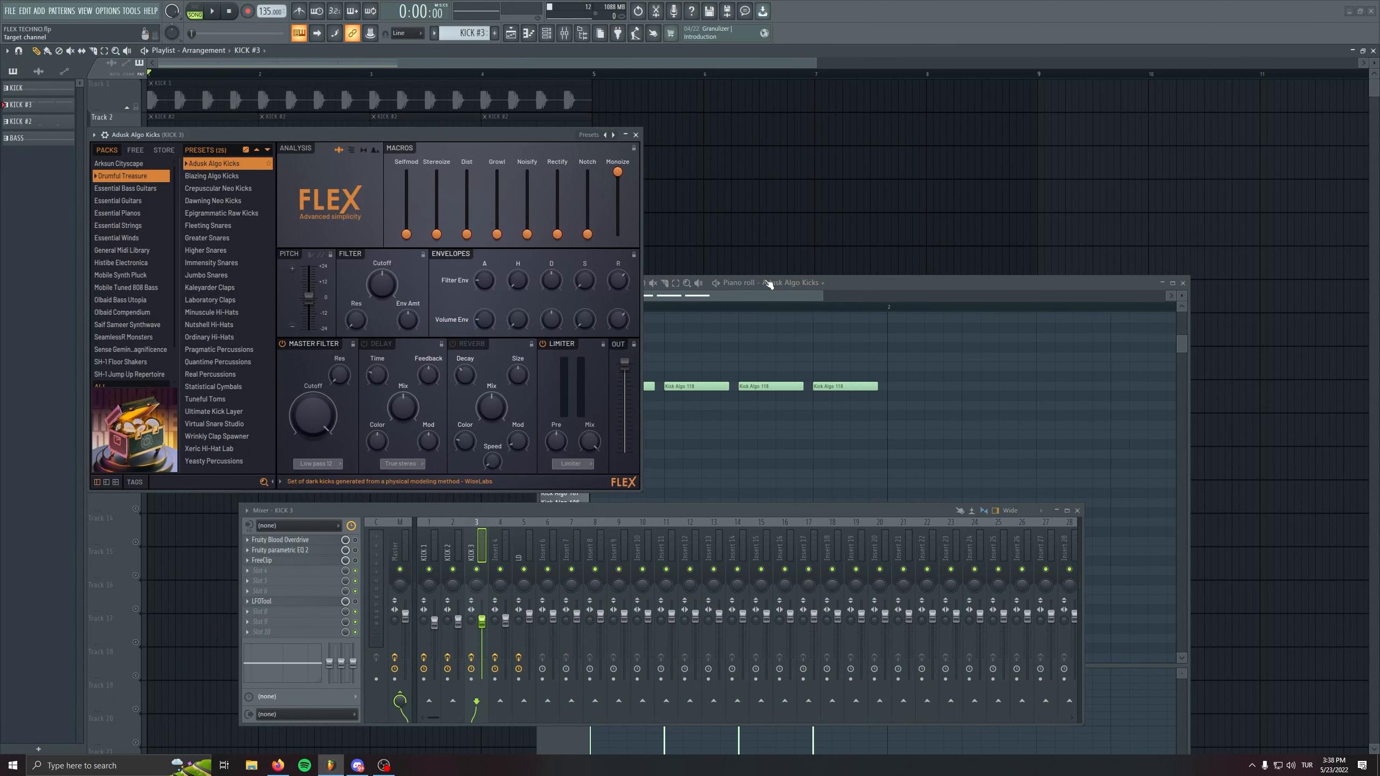
Move the piano roll aside, show the master's LFOTool waveform beside FLEX, and play the KICK #3 pattern alone
drag(911, 286, 1063, 241)
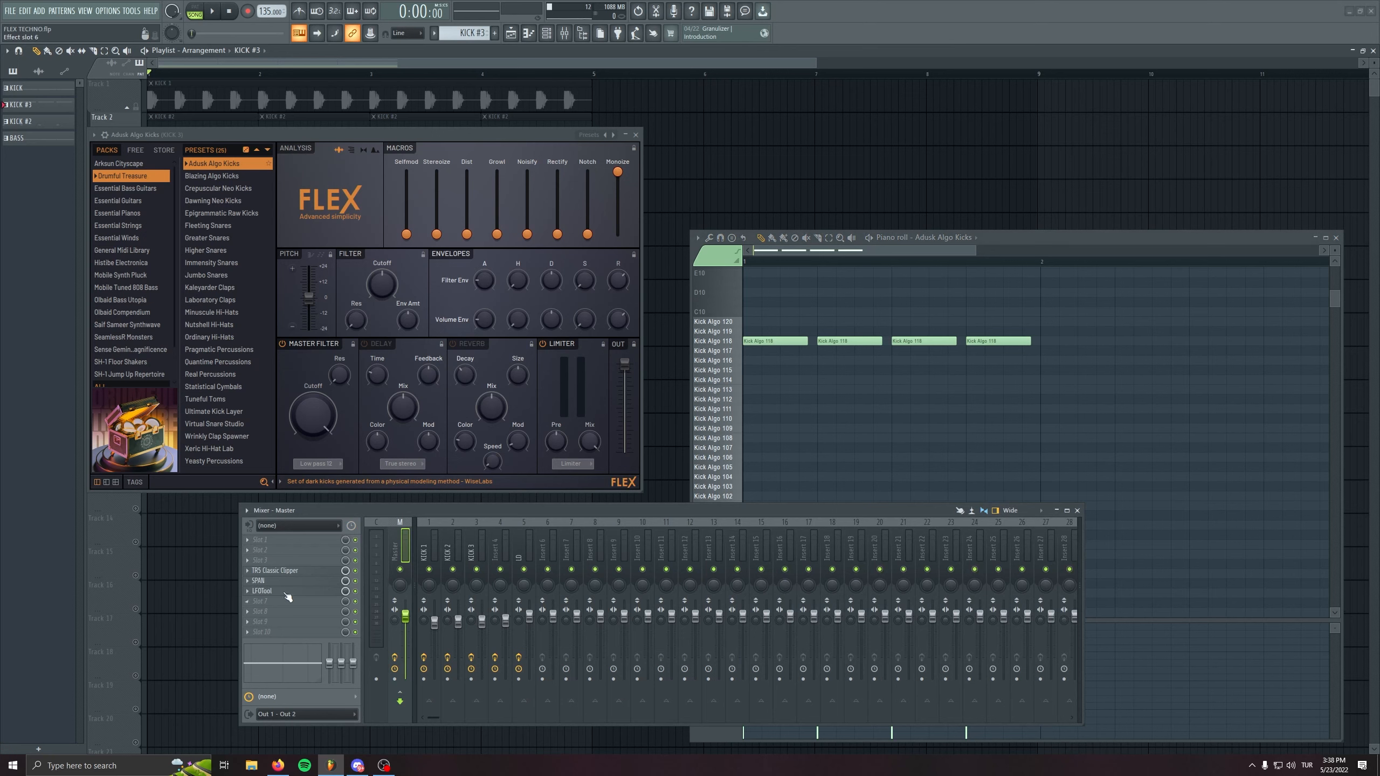
click(285, 593)
drag(373, 310, 354, 428)
key(l)
key(space)
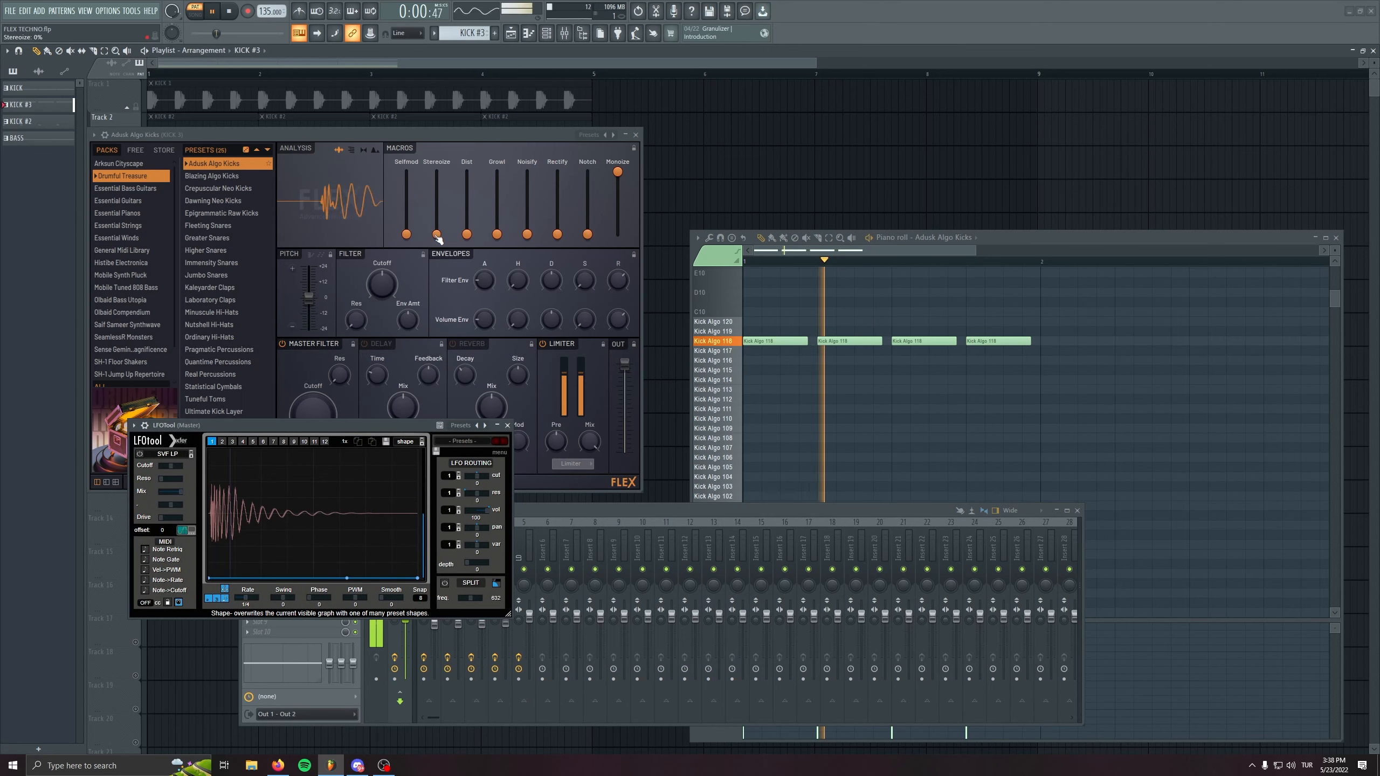
Shape the Adusk kick with FLEX's macros, raising Dist to about 34%, Rectify to about 17%, and Selfmod slightly, while trying the others
mouse_move(467, 235)
mouse_down()
mouse_move(467, 186)
mouse_move(466, 207)
mouse_up()
drag(440, 133, 846, 105)
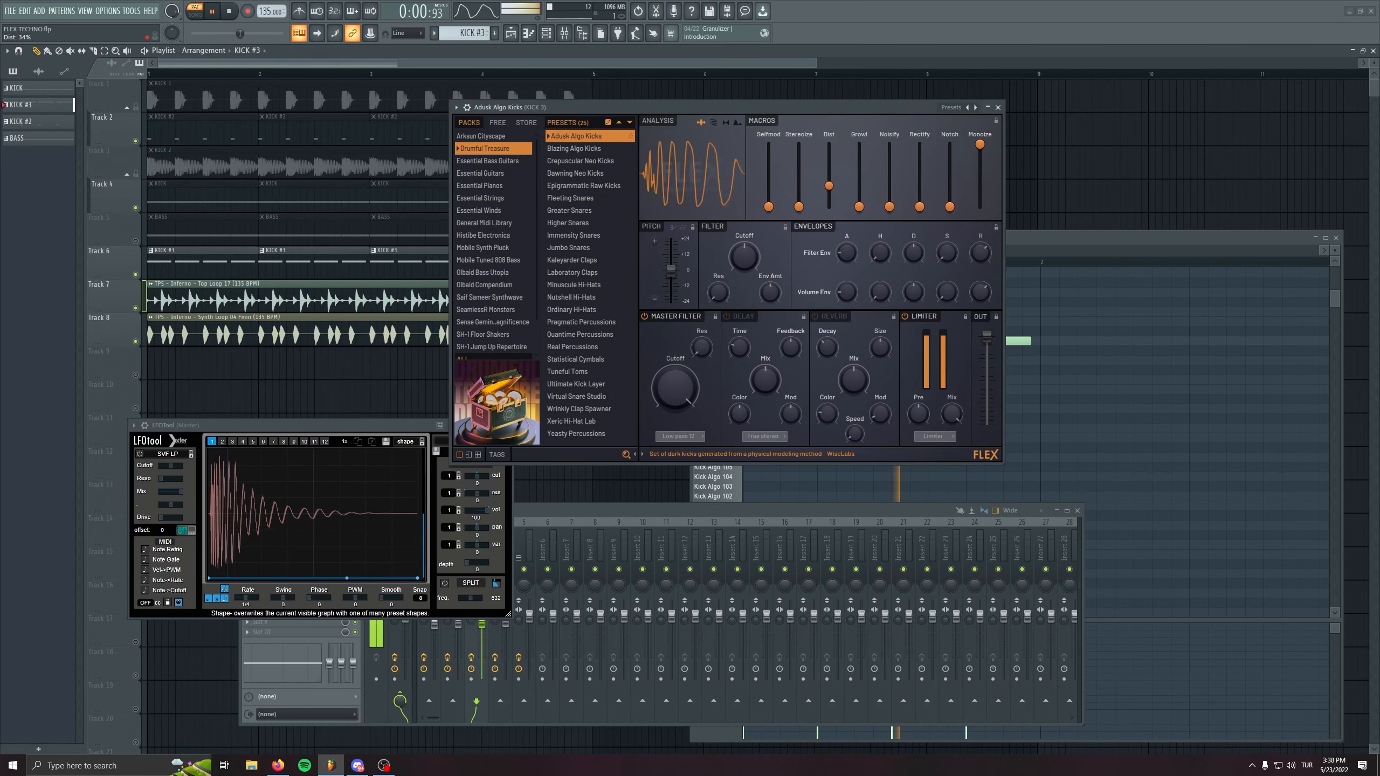
drag(859, 207, 858, 179)
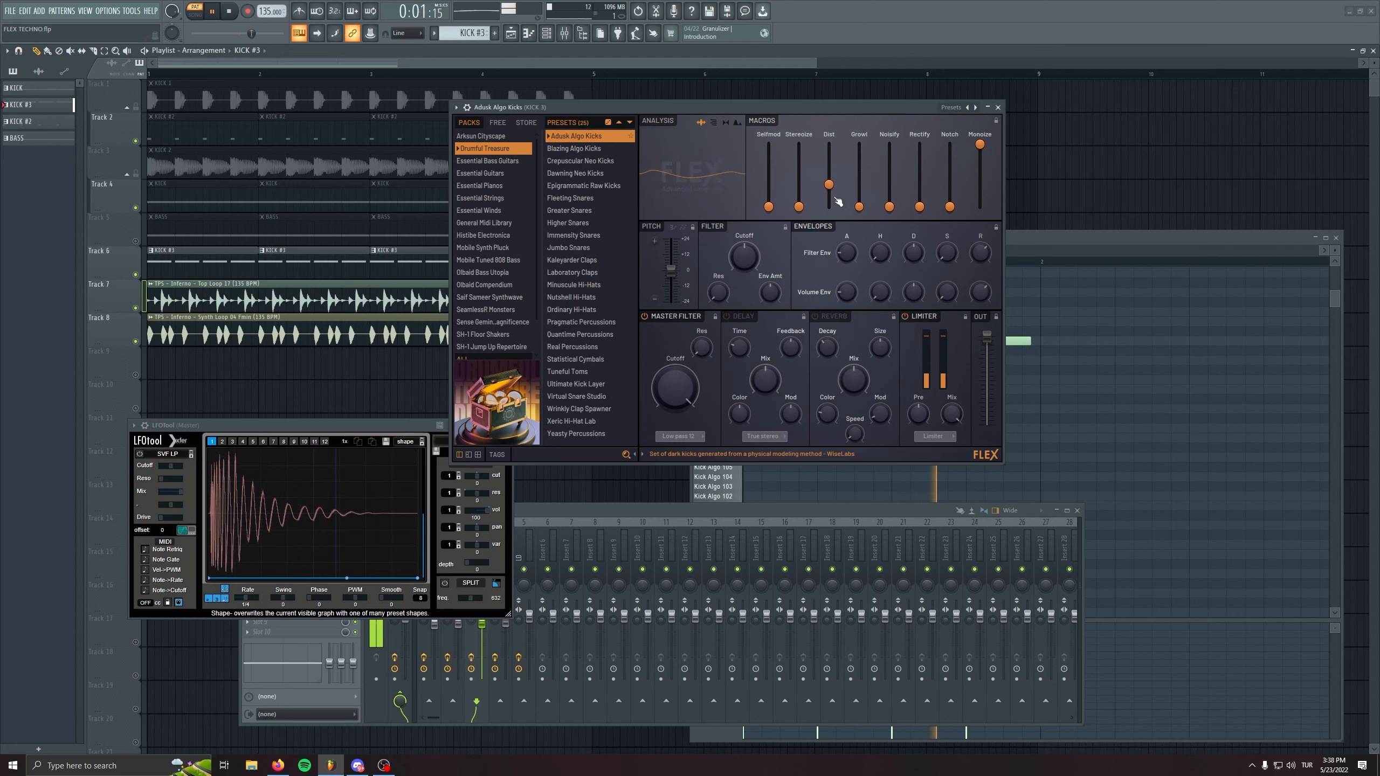
mouse_move(768, 206)
mouse_down()
mouse_move(768, 163)
mouse_move(768, 193)
mouse_up()
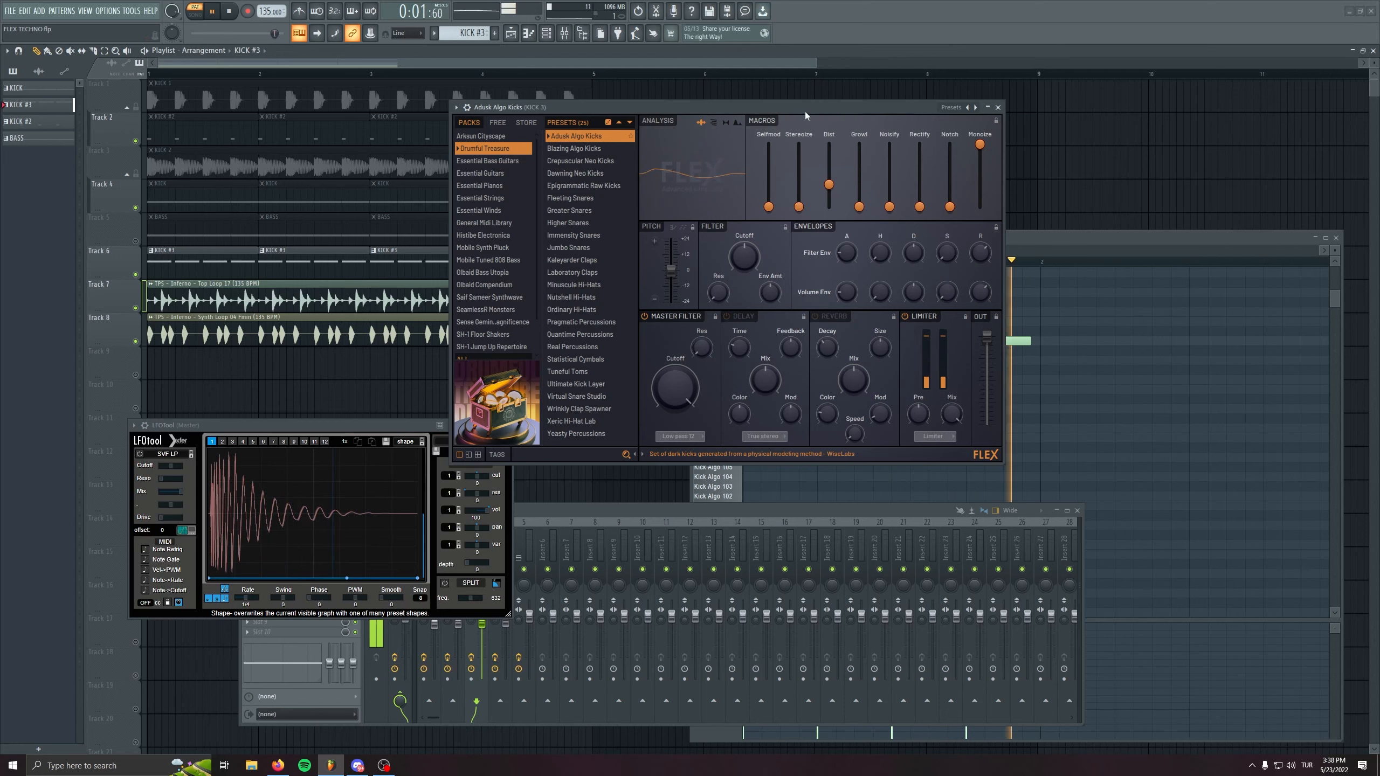
drag(798, 154, 798, 206)
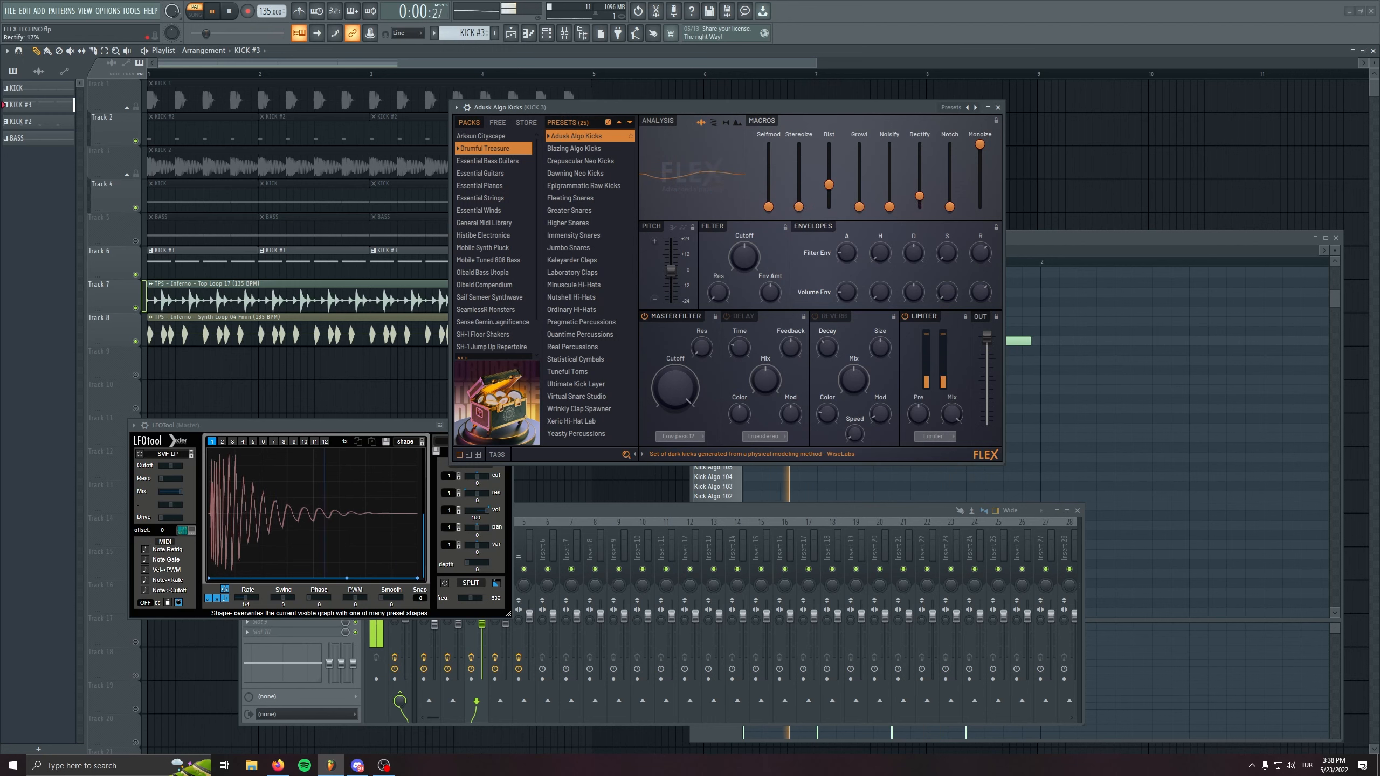
drag(950, 206, 950, 156)
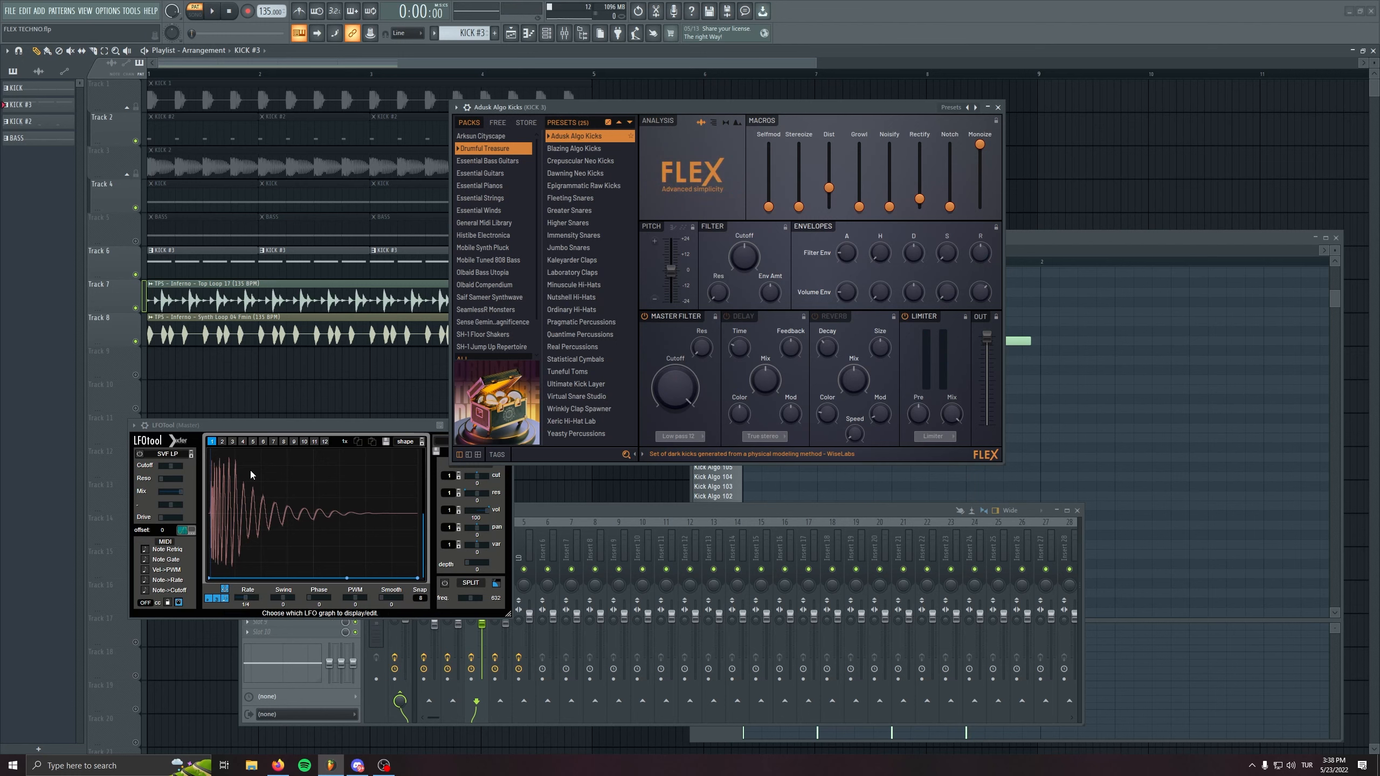
mouse_move(778, 193)
mouse_down()
mouse_move(778, 136)
mouse_move(771, 191)
mouse_up()
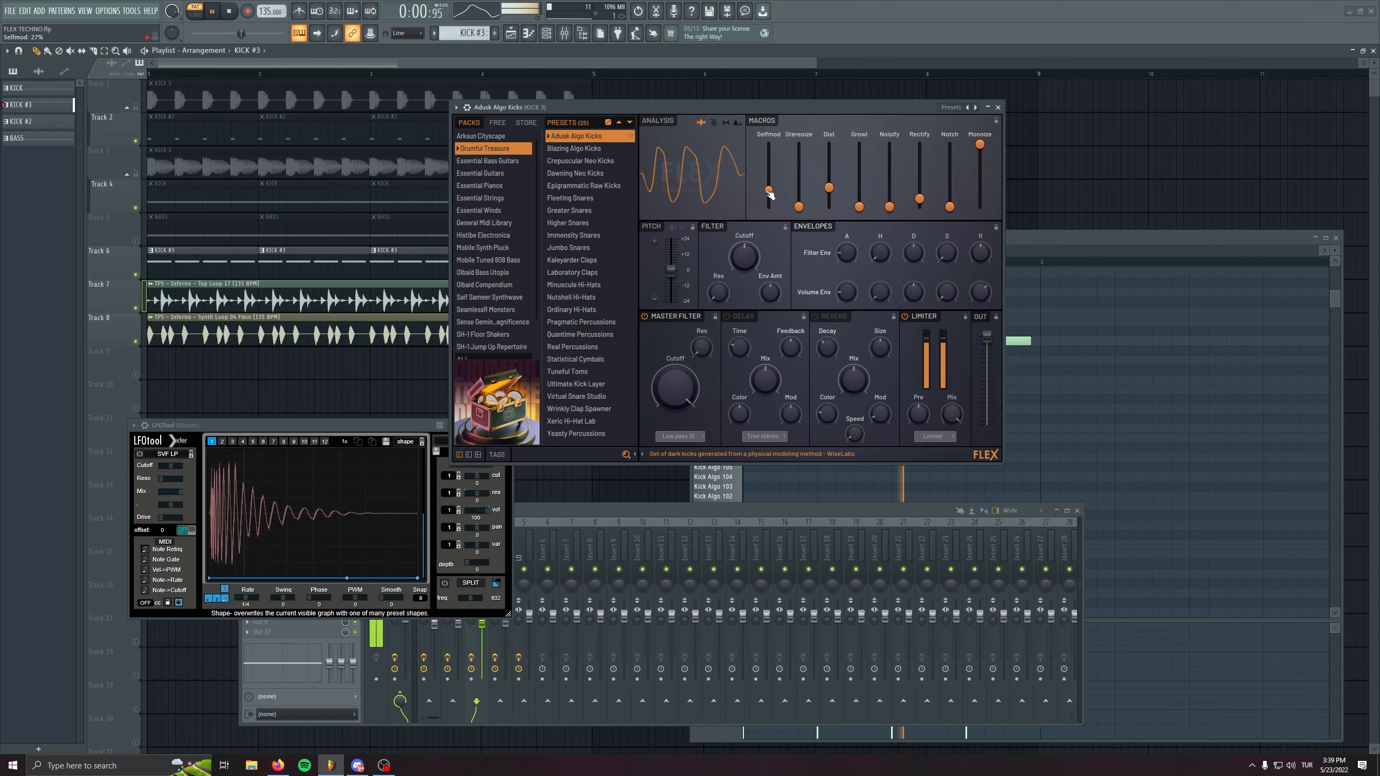
Close FLEX and LFOTool, and raise the preamp of KICK 3's Fruity Blood Overdrive to about 0.42 during playback
click(997, 108)
key(space)
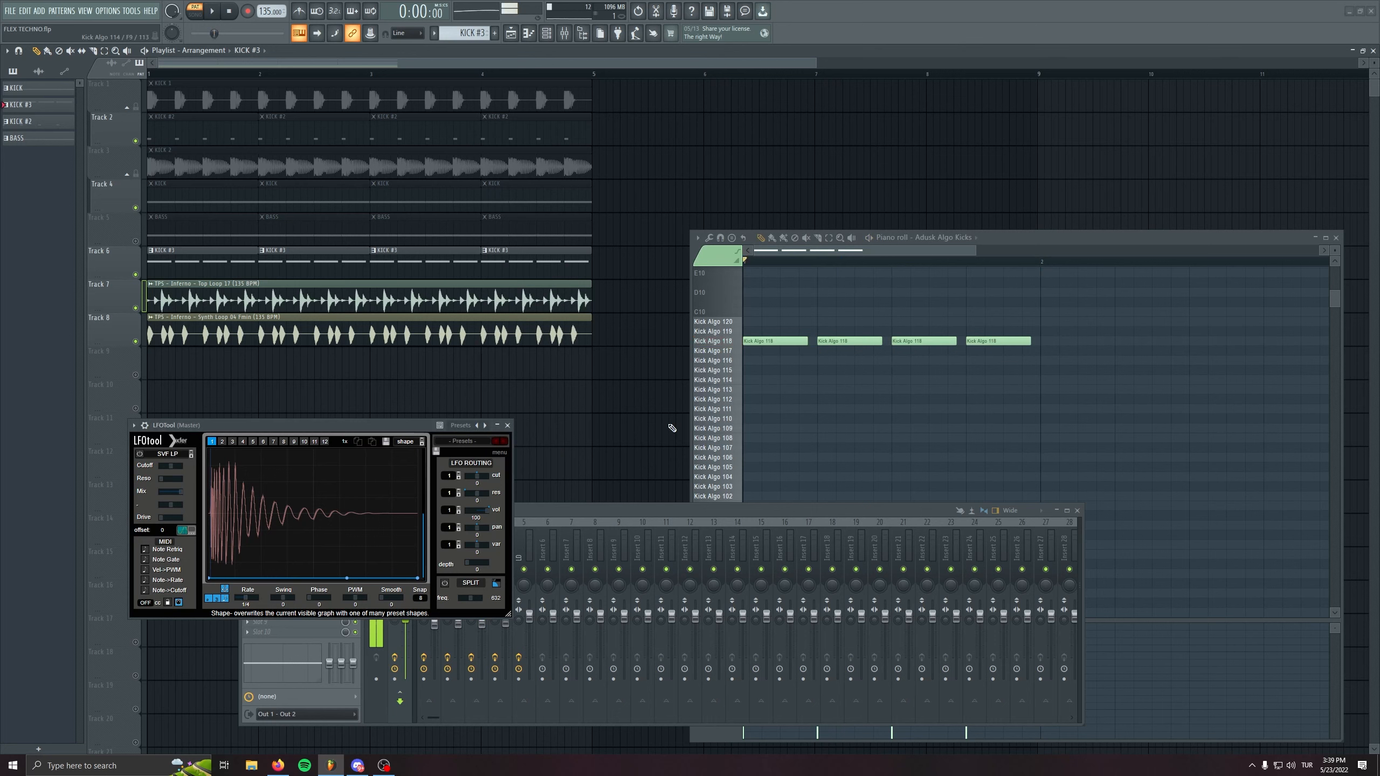
click(508, 426)
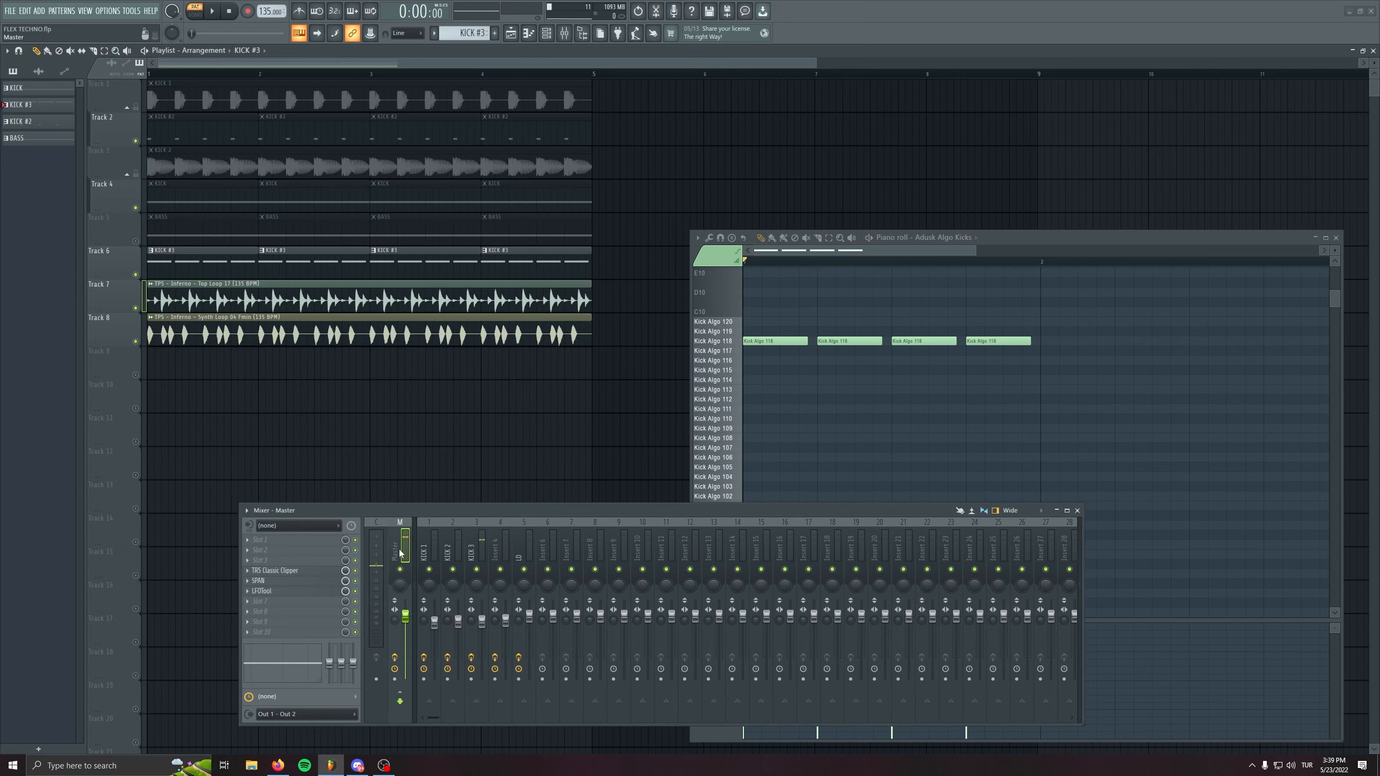
click(479, 549)
click(327, 539)
key(space)
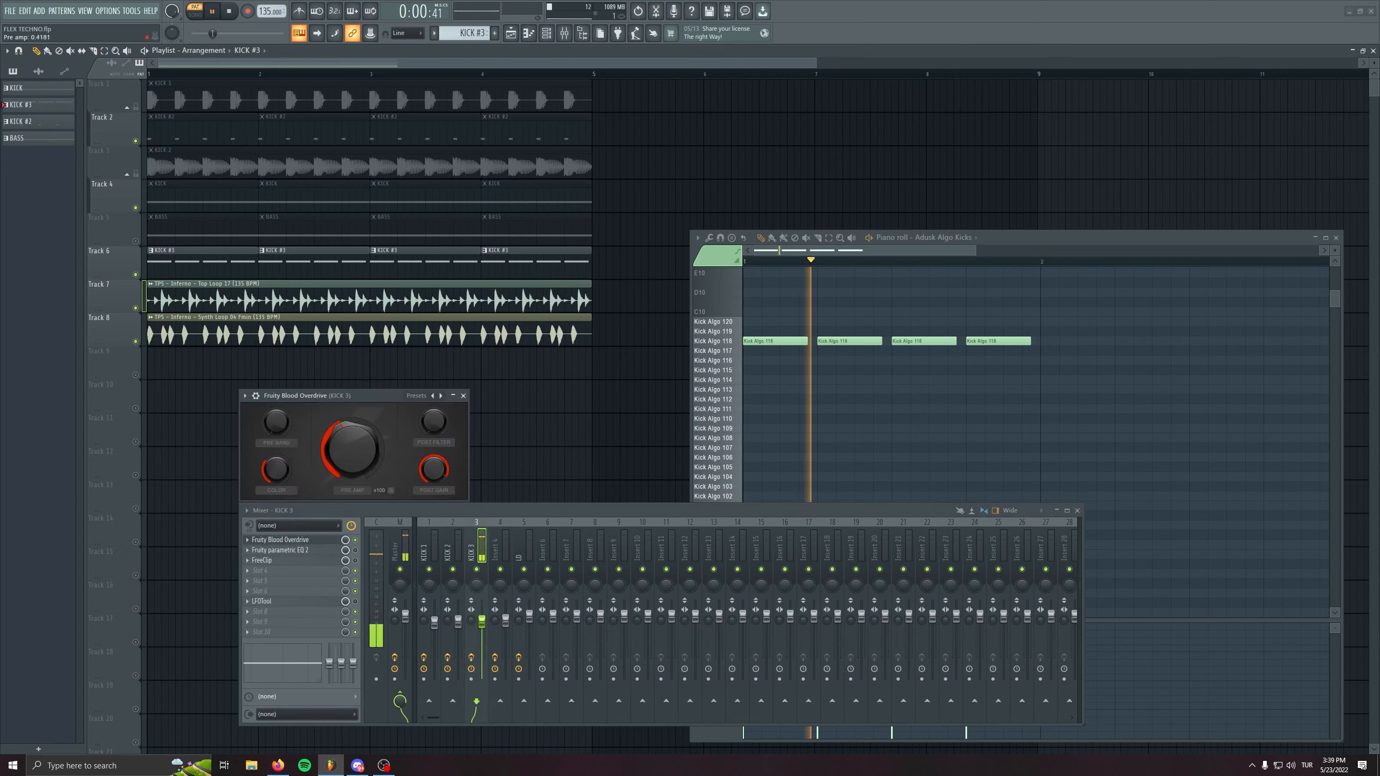
Place the master's LFOTool above the overdrive and readjust KICK 3's preamp to a lighter drive while checking the waveform
click(407, 561)
click(261, 591)
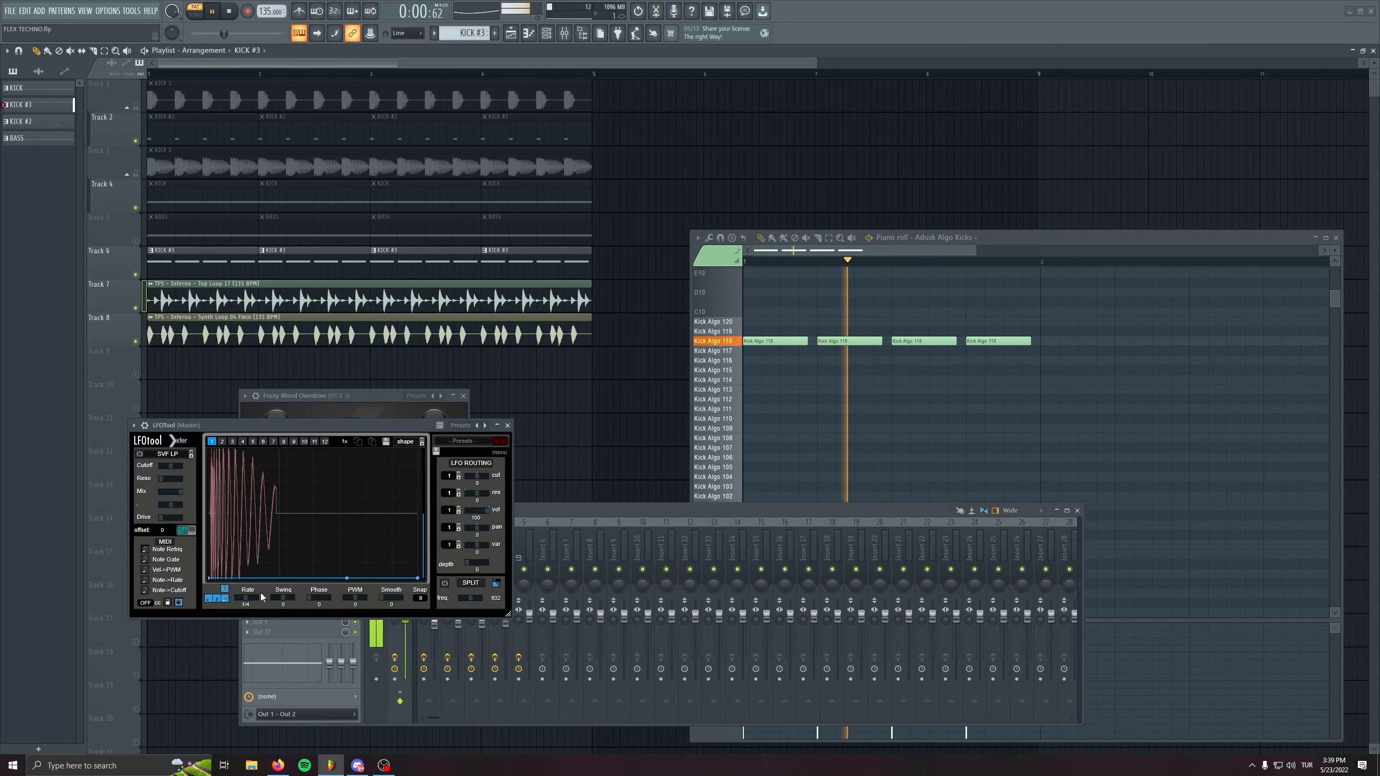
drag(331, 427, 411, 146)
drag(433, 469, 434, 495)
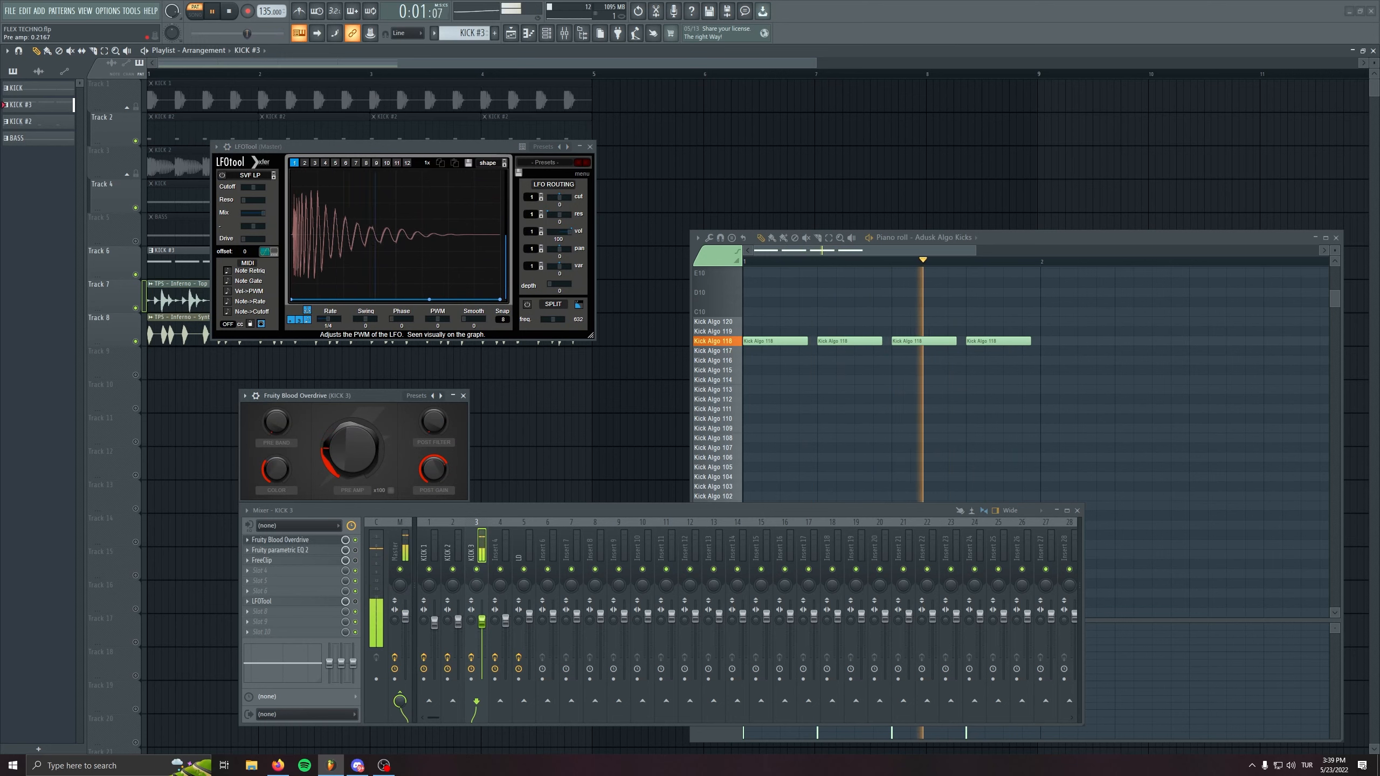
drag(355, 440, 360, 454)
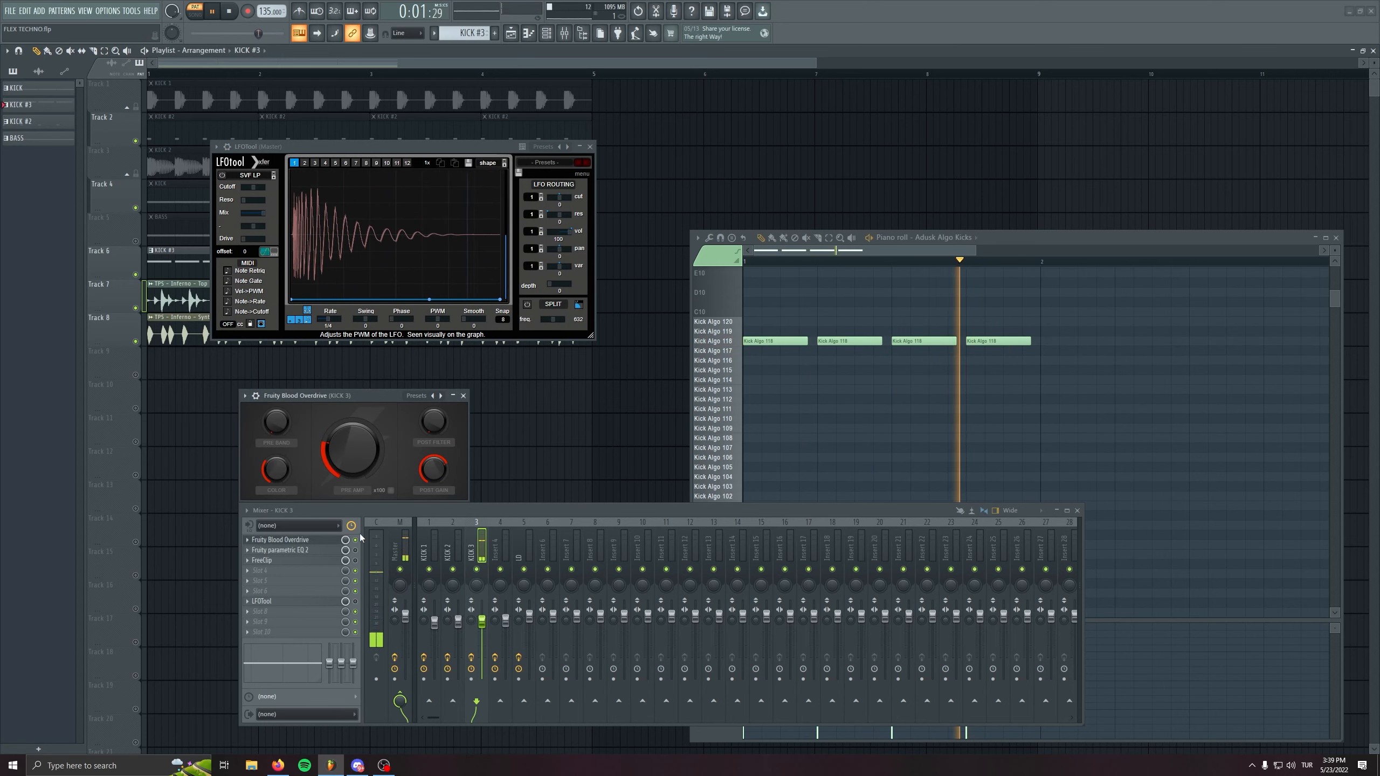
Replace the overdrive window with KICK 3's Fruity Parametric EQ 2, and boost band 1 by 3.0 dB at 63 Hz and band 2 slightly
key(space)
click(280, 549)
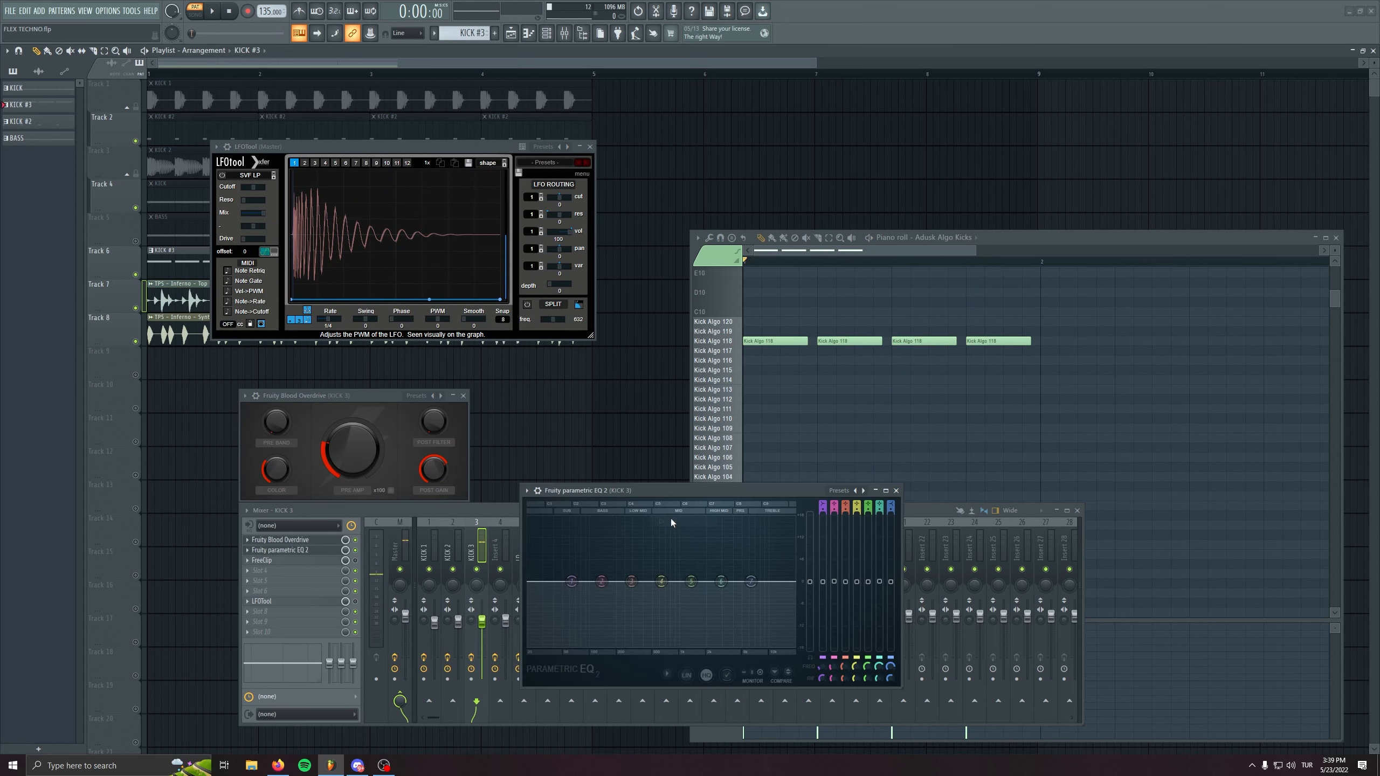
click(464, 396)
drag(634, 488, 561, 397)
key(space)
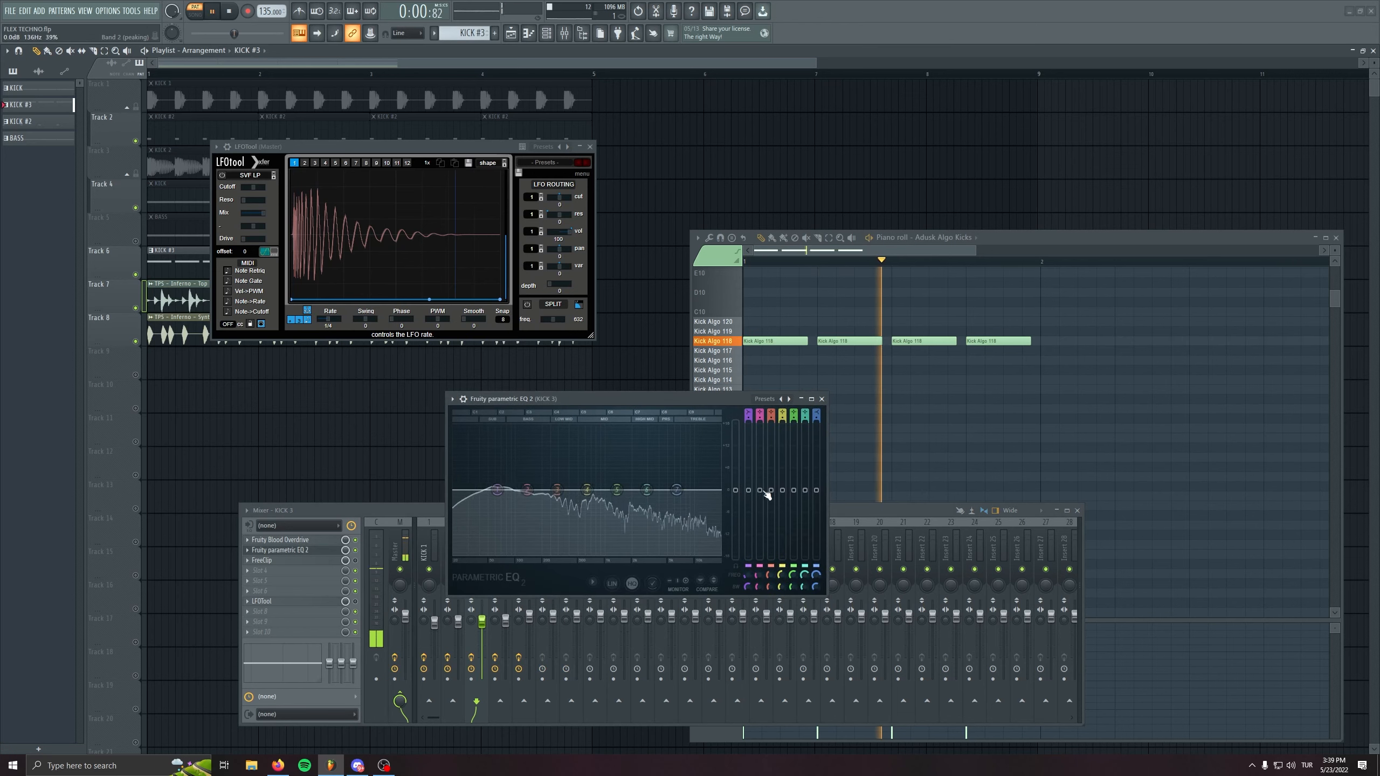
drag(760, 490, 748, 478)
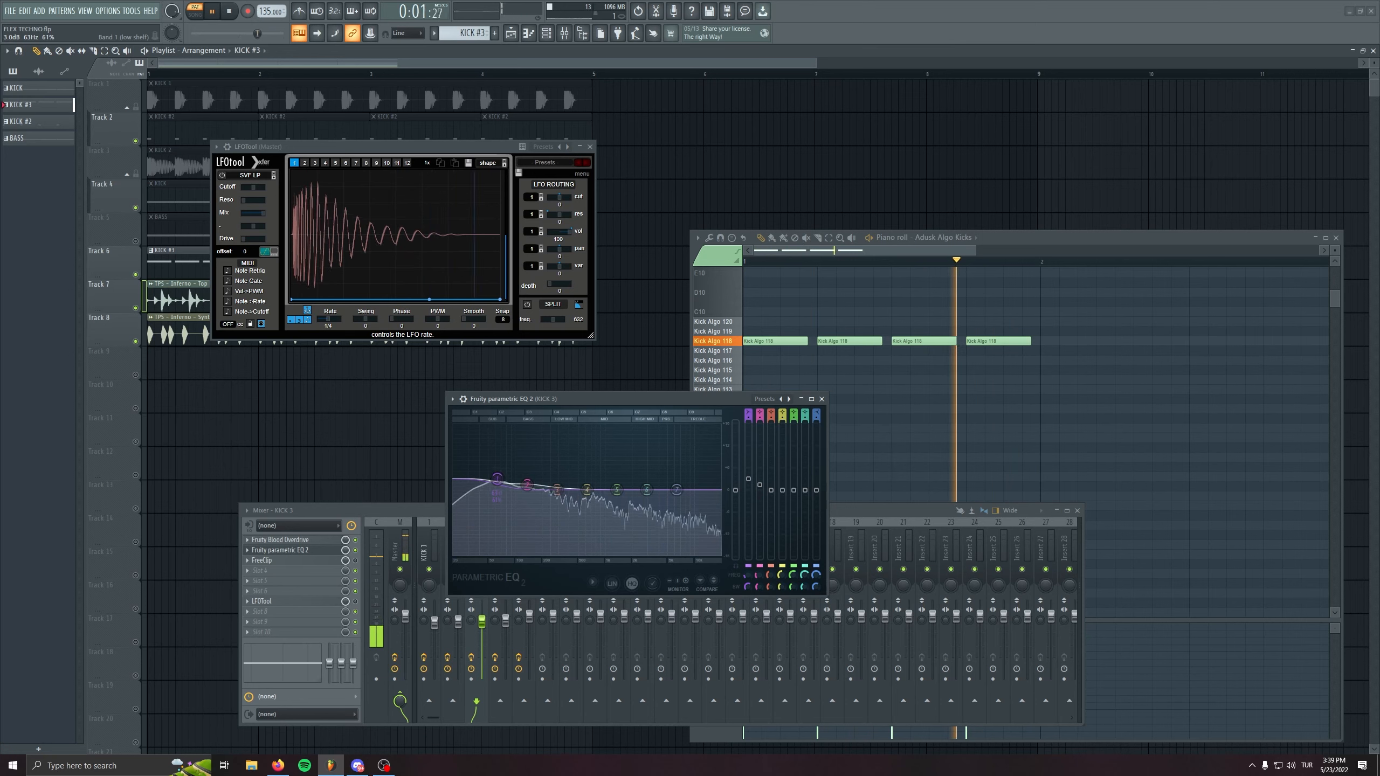
Open the SPAN analyzer on the master track and return to KICK 3's EQ beside it
click(402, 547)
click(266, 591)
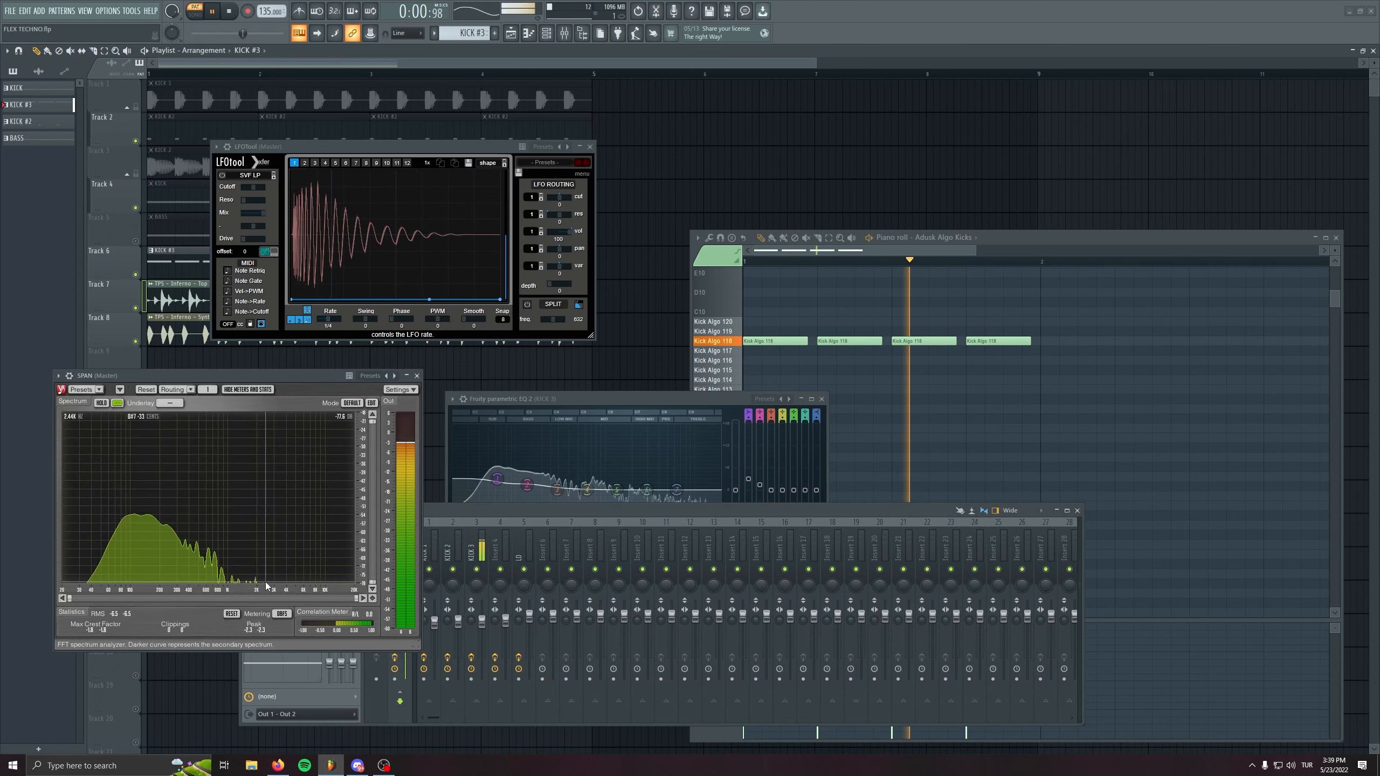
click(634, 404)
Test a strong boost on EQ band 3 at 294 Hz, and settle on a cut of about 3.2 dB at 12% bandwidth
drag(771, 490, 771, 471)
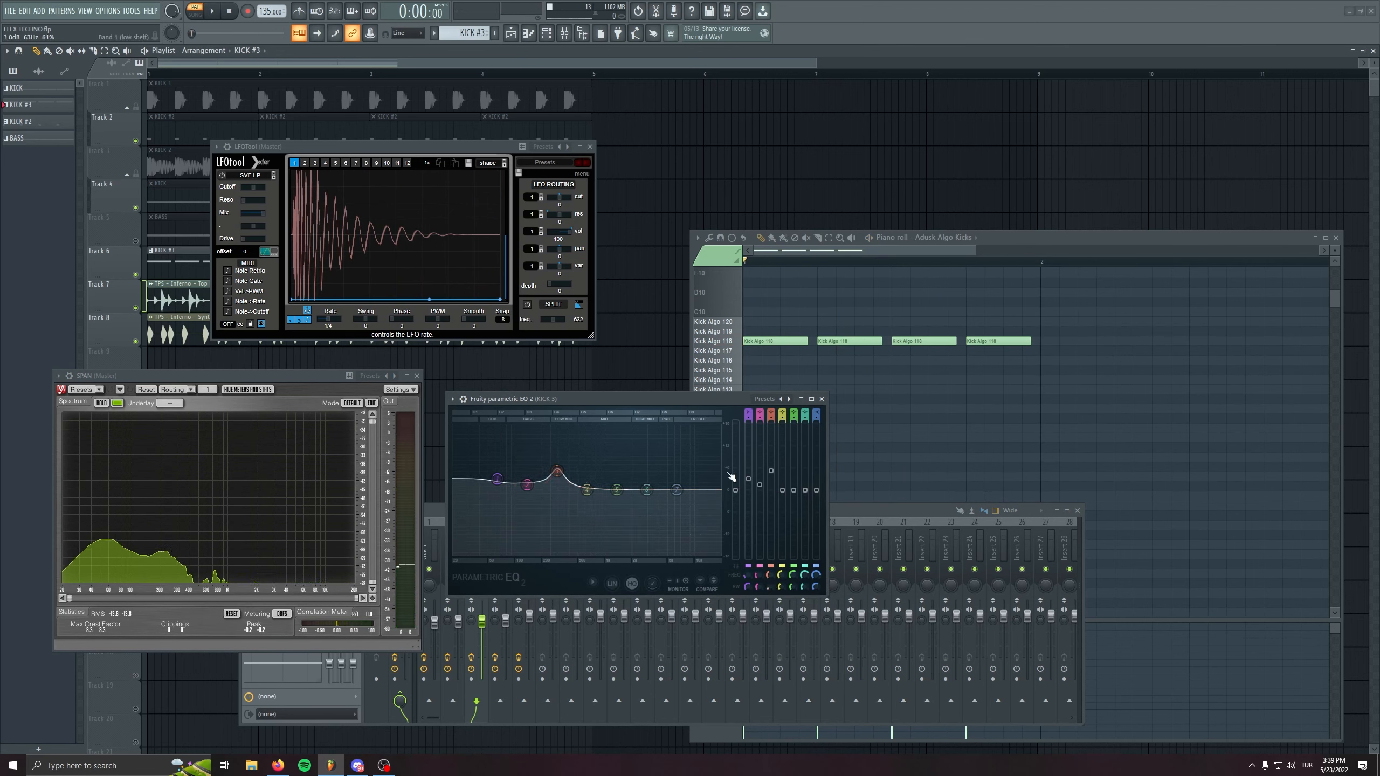
key(space)
drag(760, 485, 770, 443)
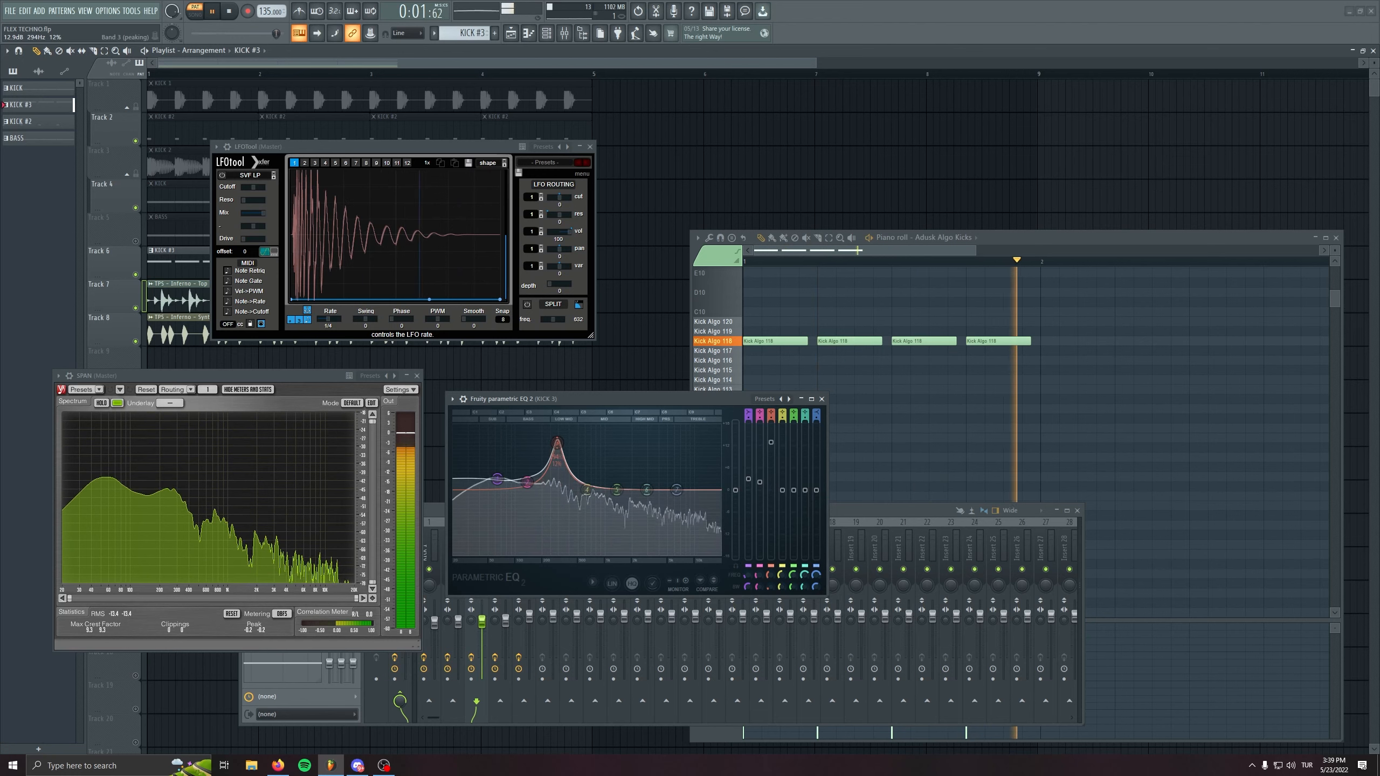
drag(557, 443, 557, 438)
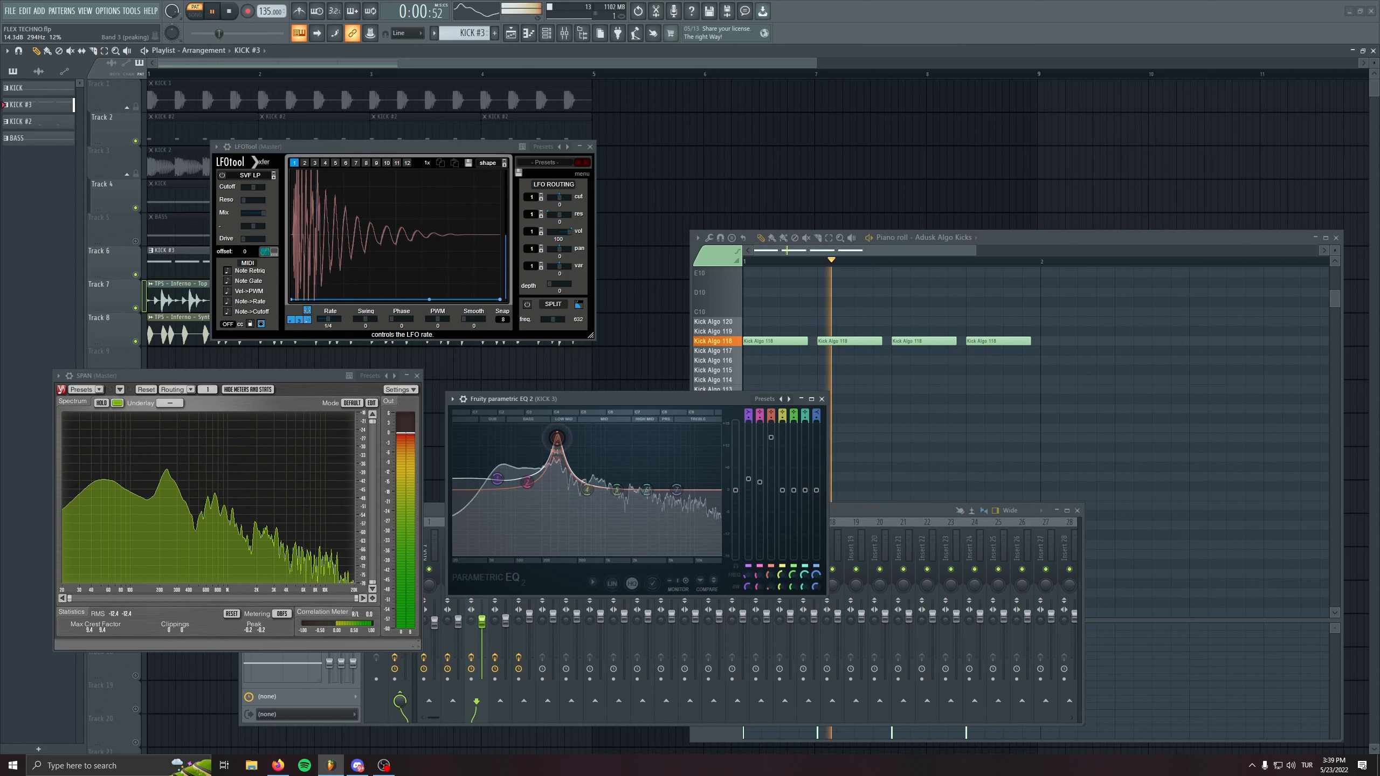
key(space)
key(space)
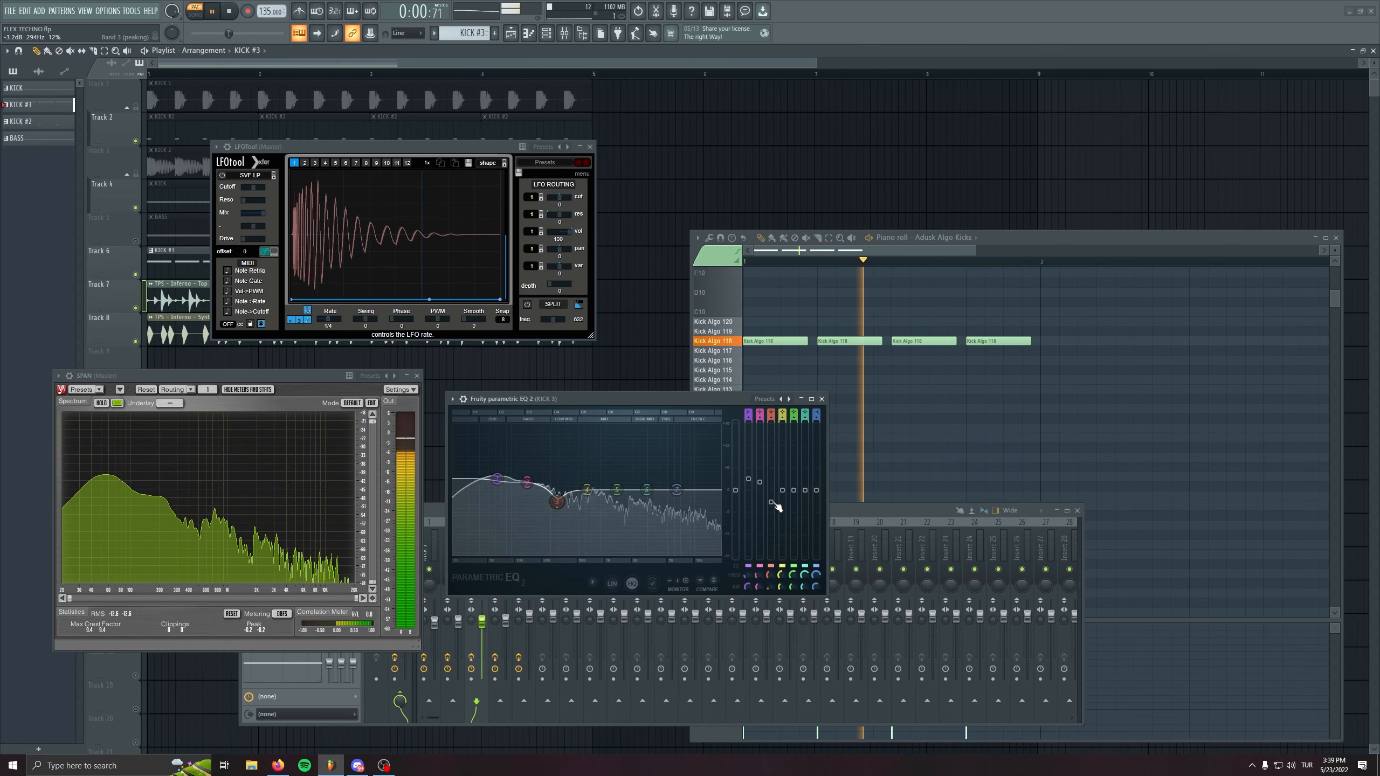
key(space)
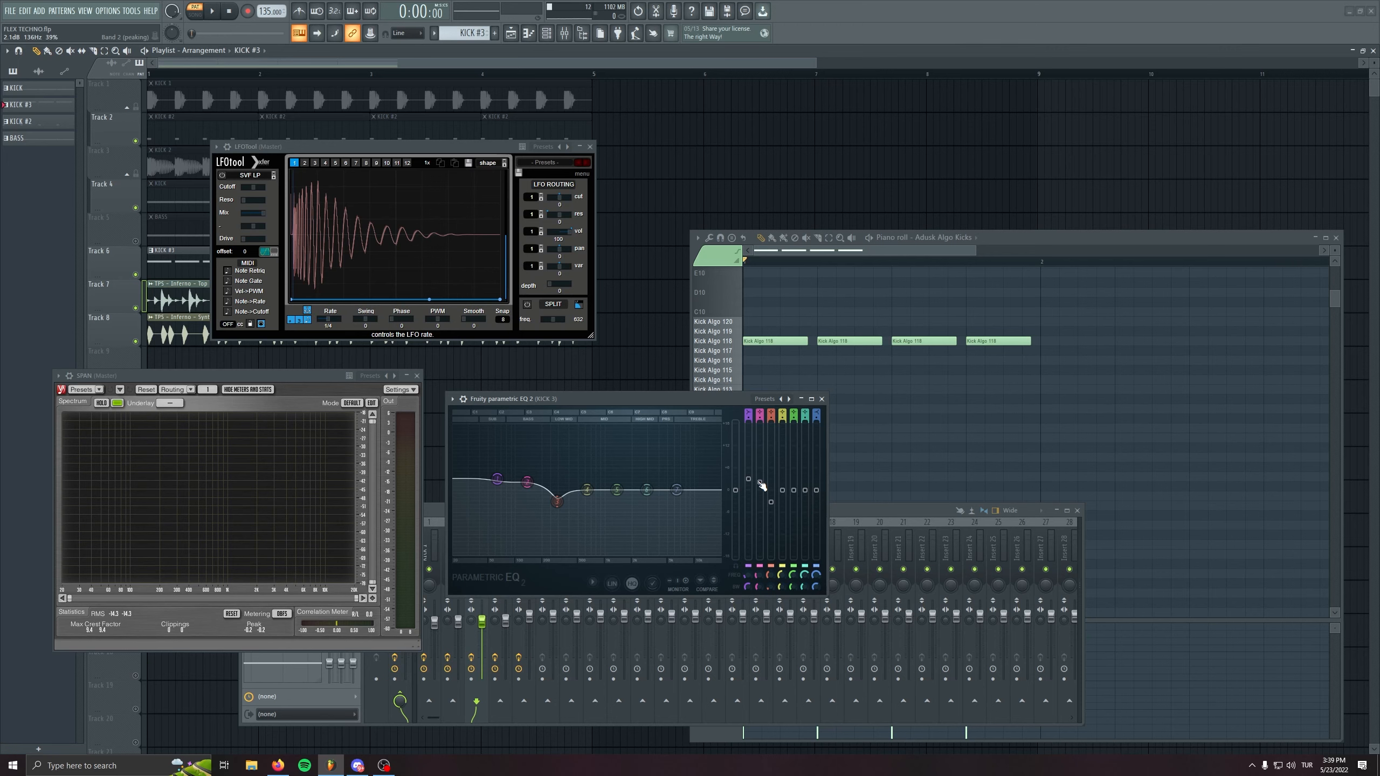
Boost KICK 3's upper EQ bands, with band 6 at about 4.3 dB and band 7 at about 3.8 dB, and lower the EQ's output level
key(space)
drag(760, 482, 818, 479)
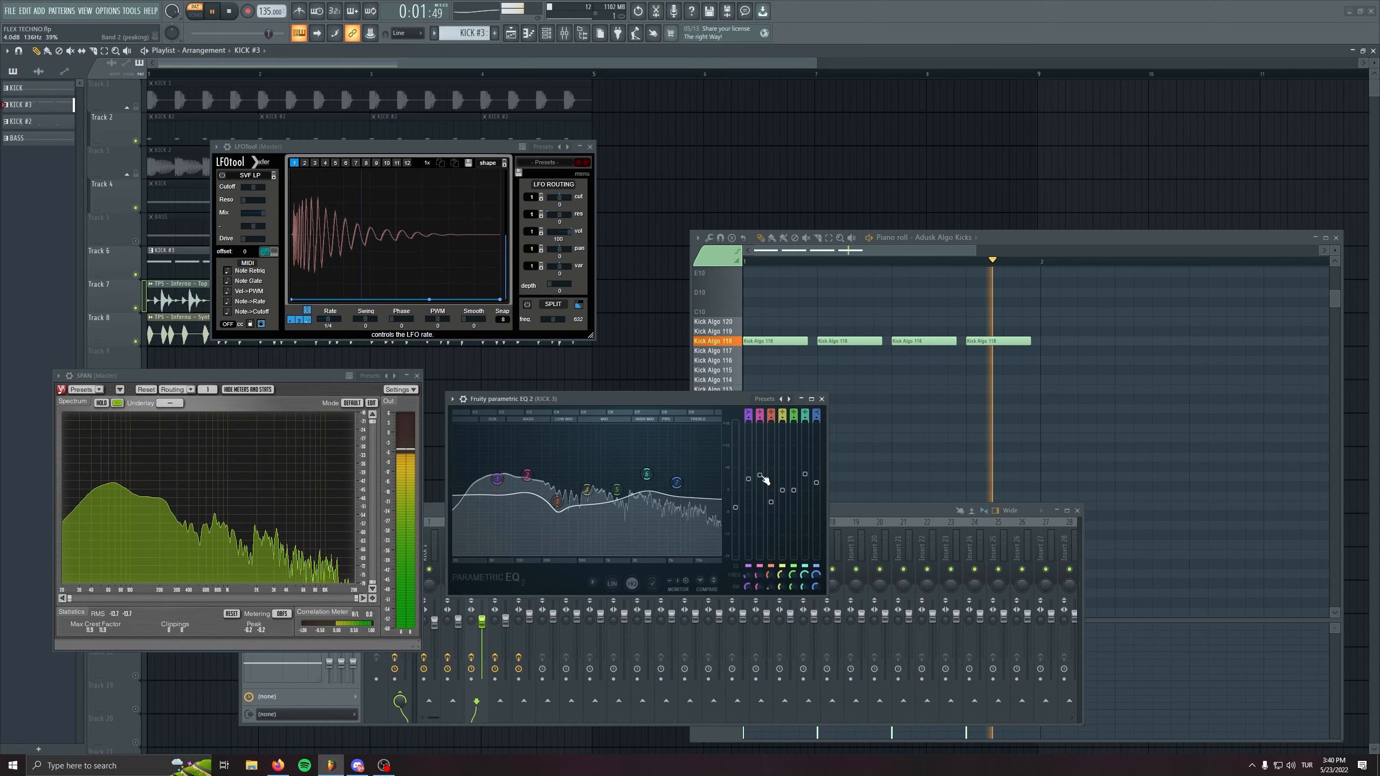
drag(748, 478, 762, 480)
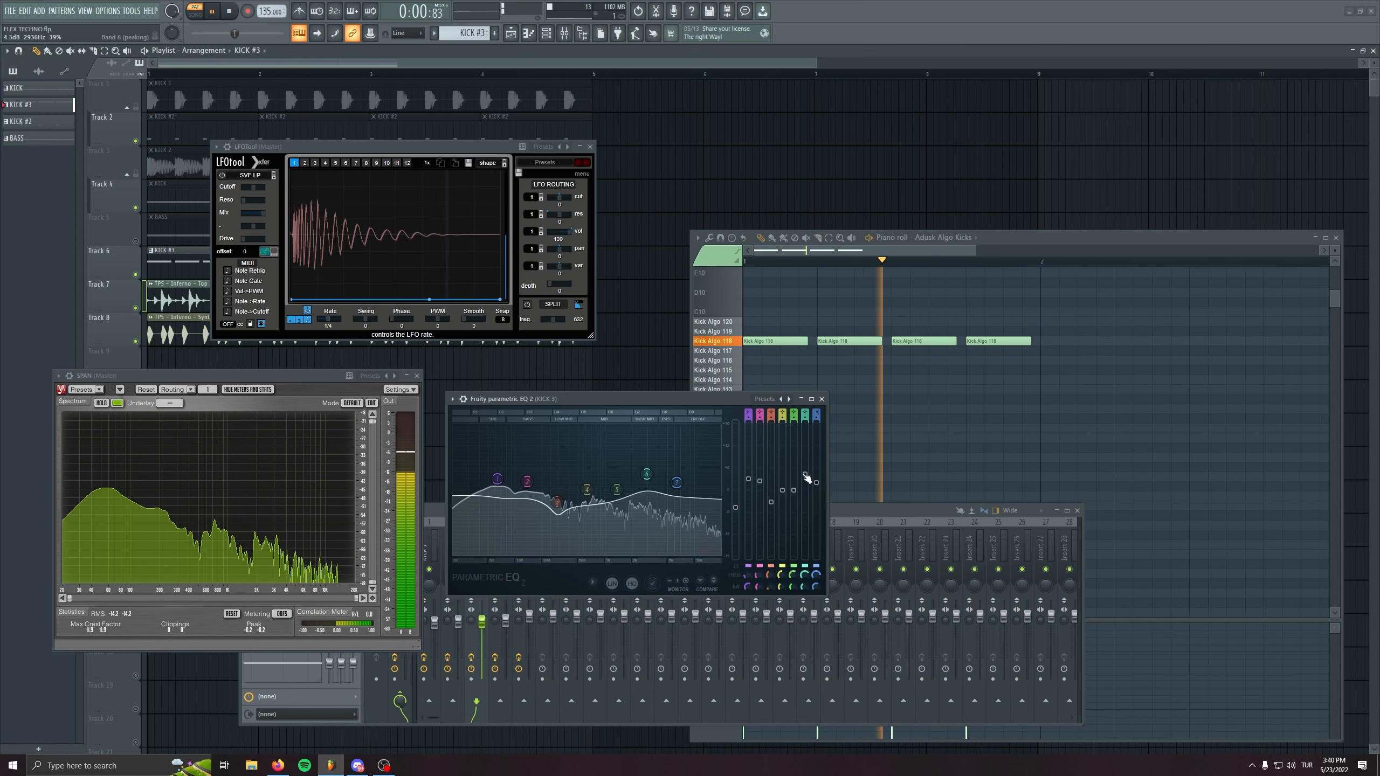
drag(794, 490, 794, 484)
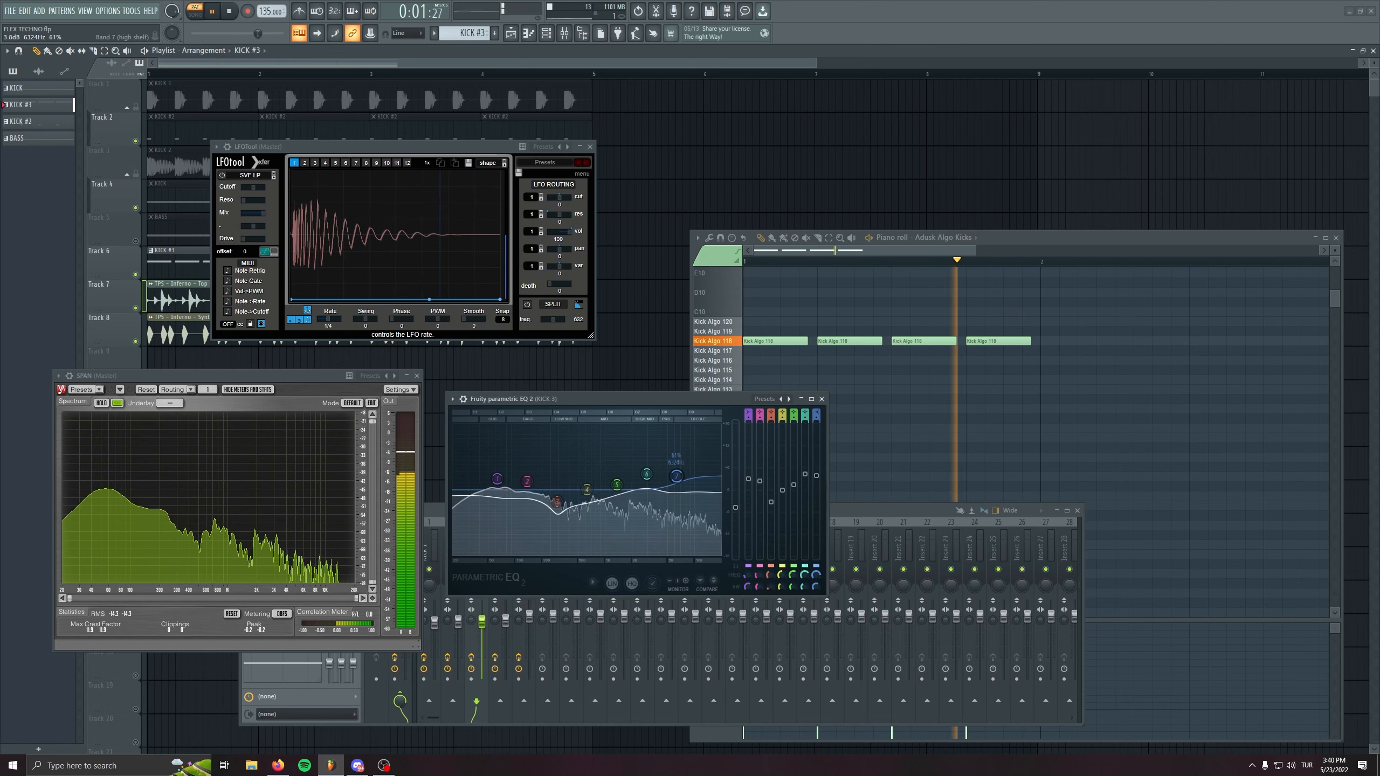
key(space)
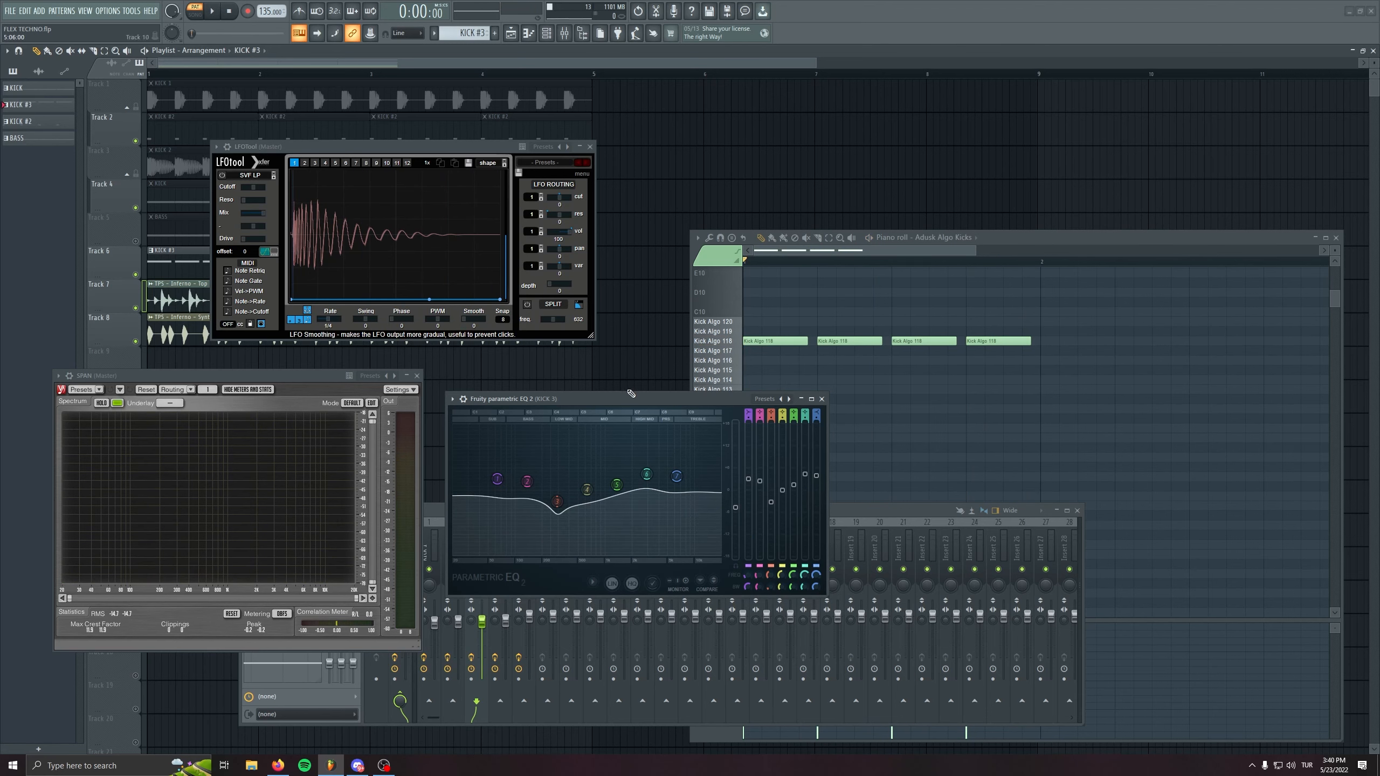
click(821, 399)
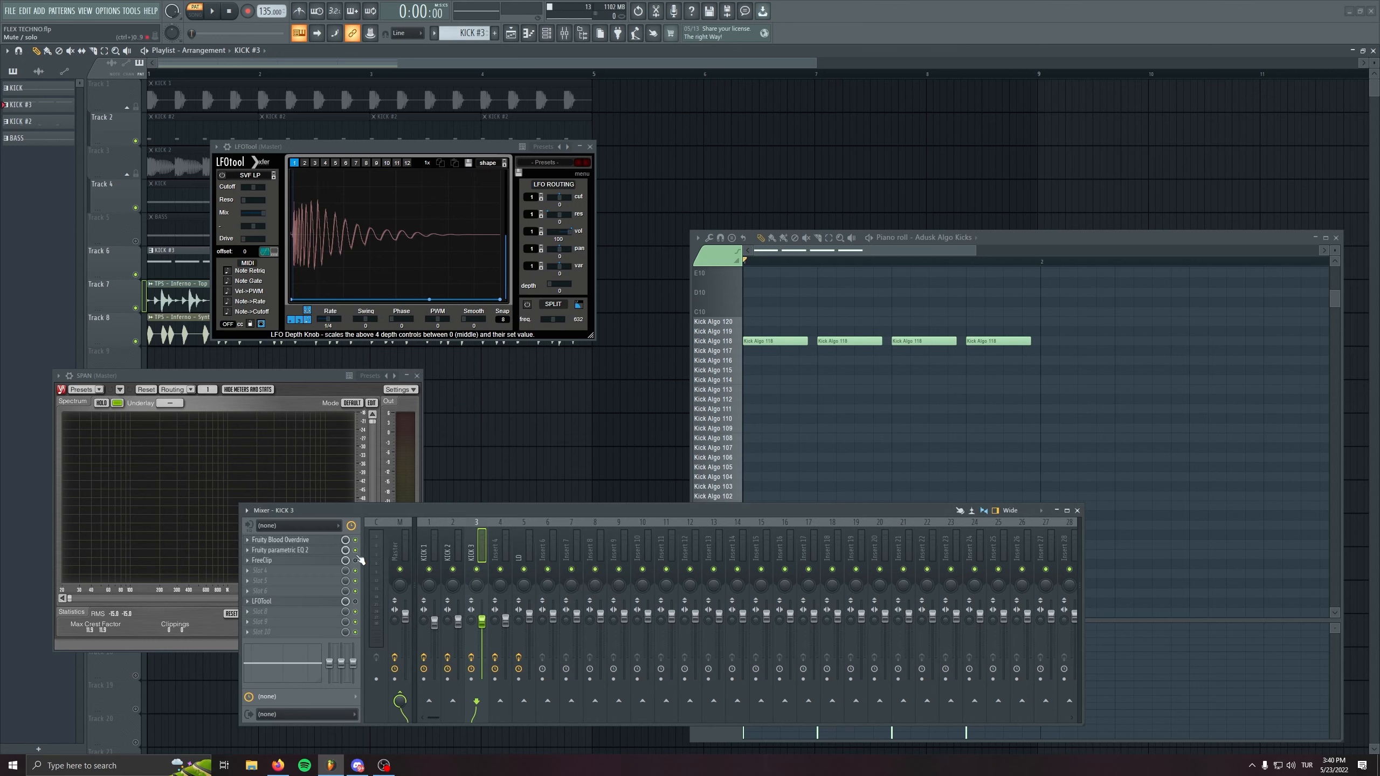
Raise the input gain of FreeClip on KICK 3 during playback and close the clipper
click(329, 562)
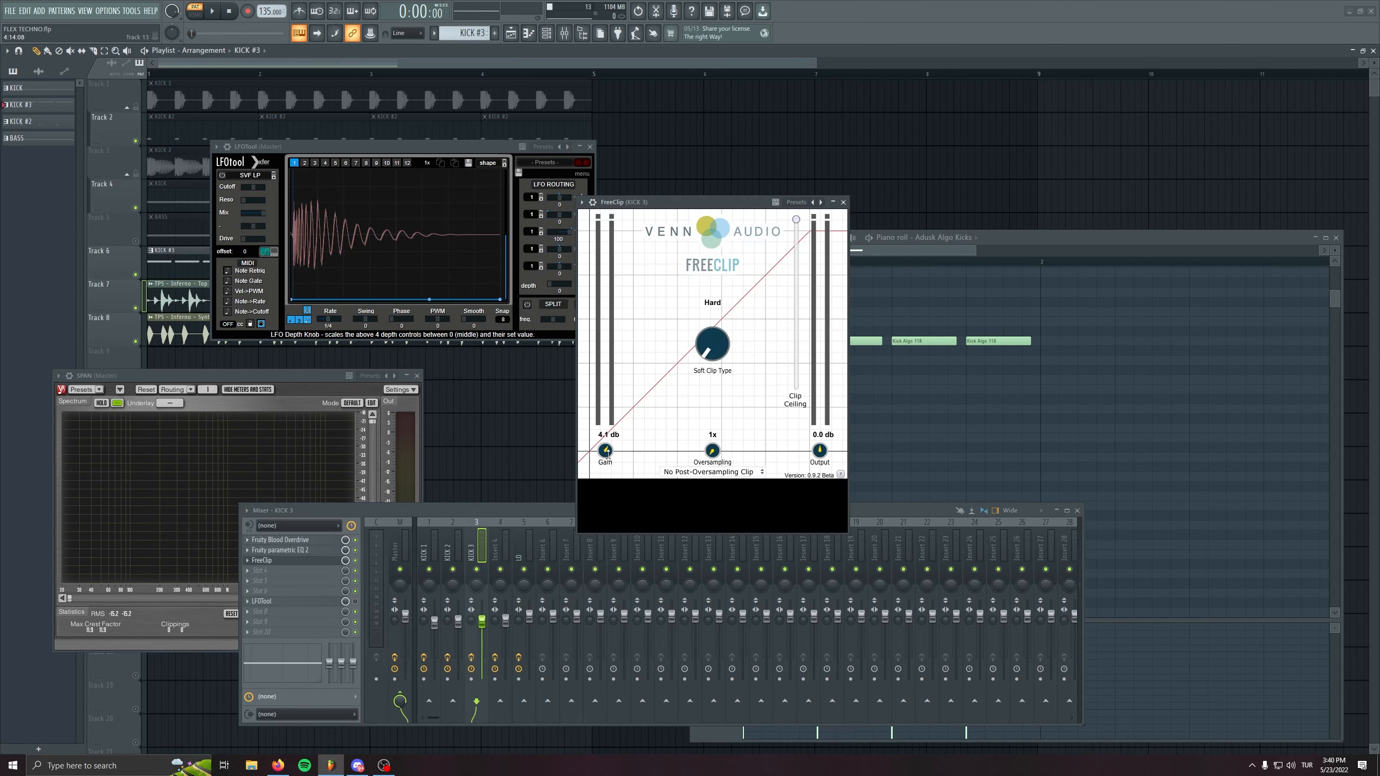
key(space)
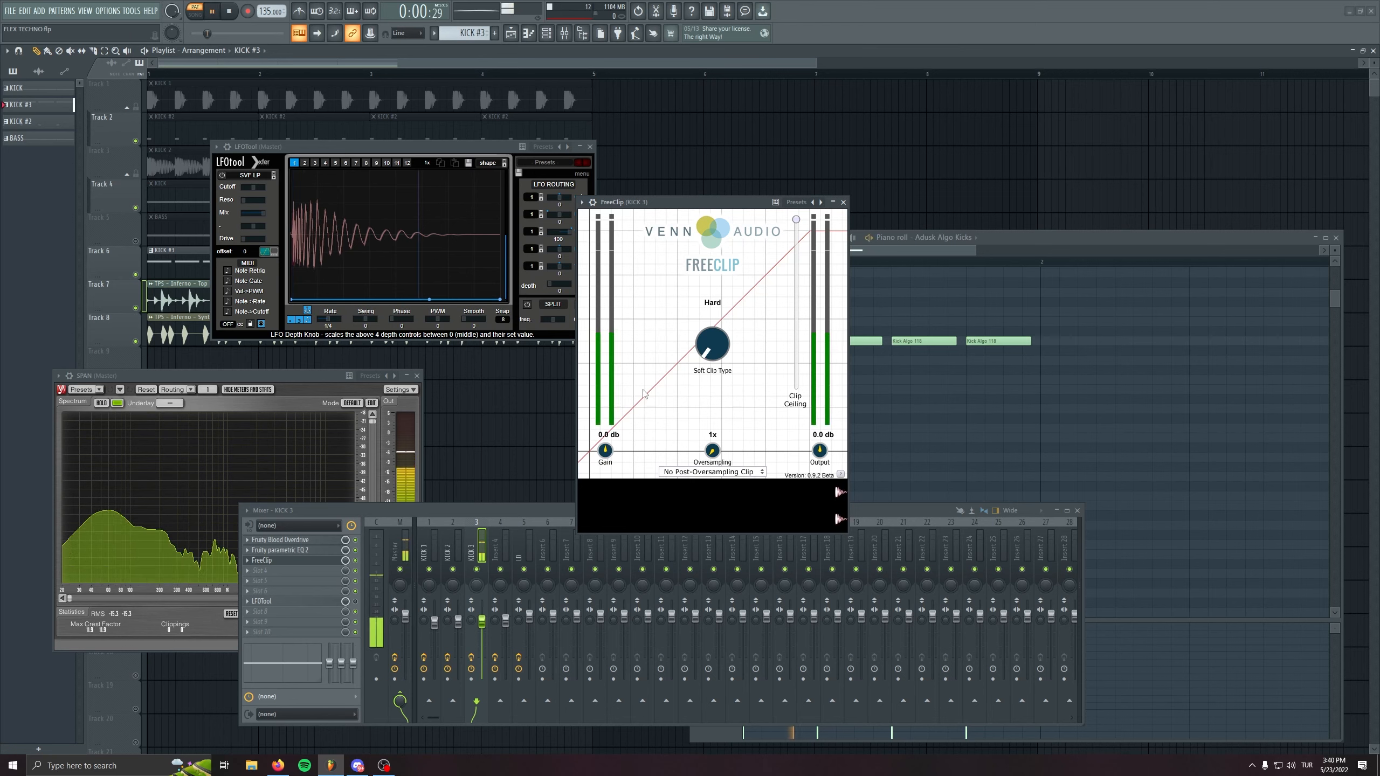
drag(605, 450, 600, 433)
click(843, 203)
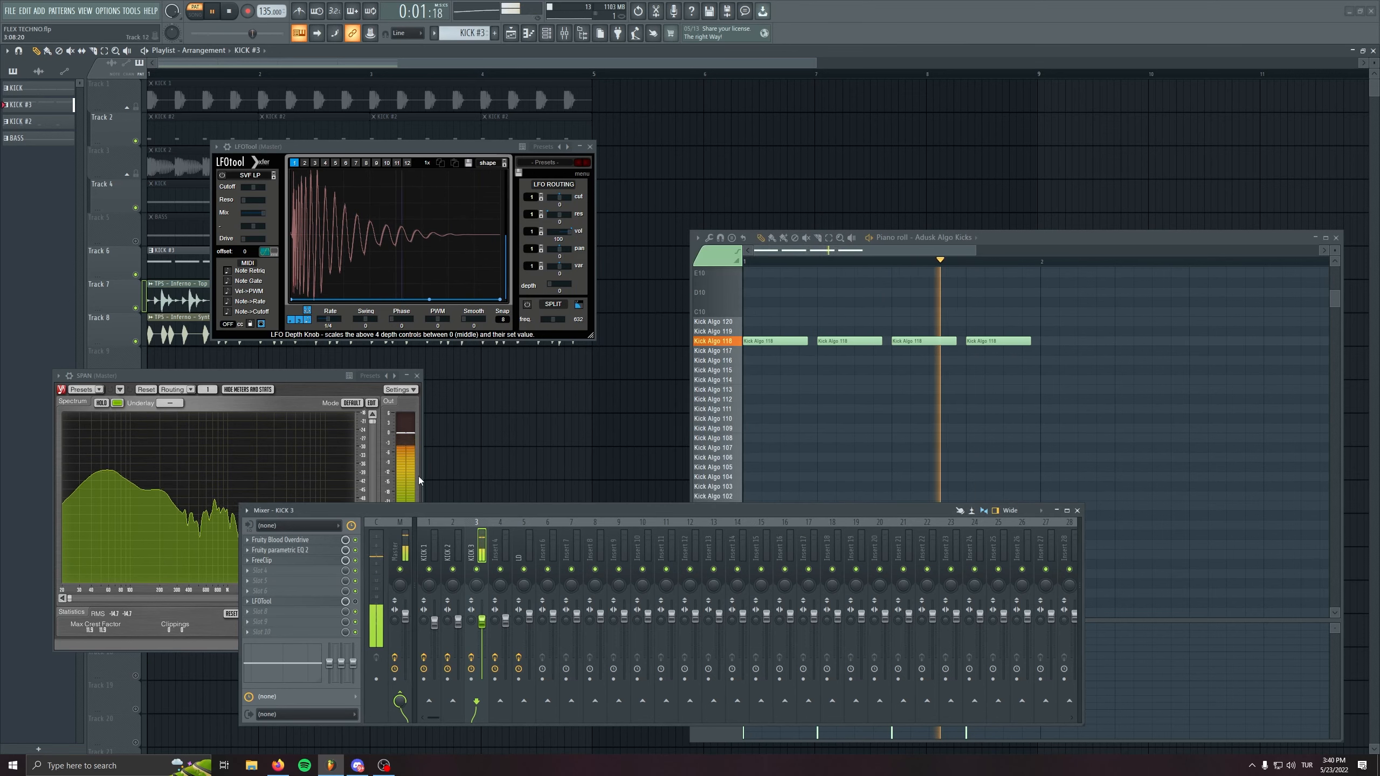
Close SPAN and LFOTool, and play the whole arrangement with the processed kick and the loops
click(414, 407)
click(417, 376)
click(590, 146)
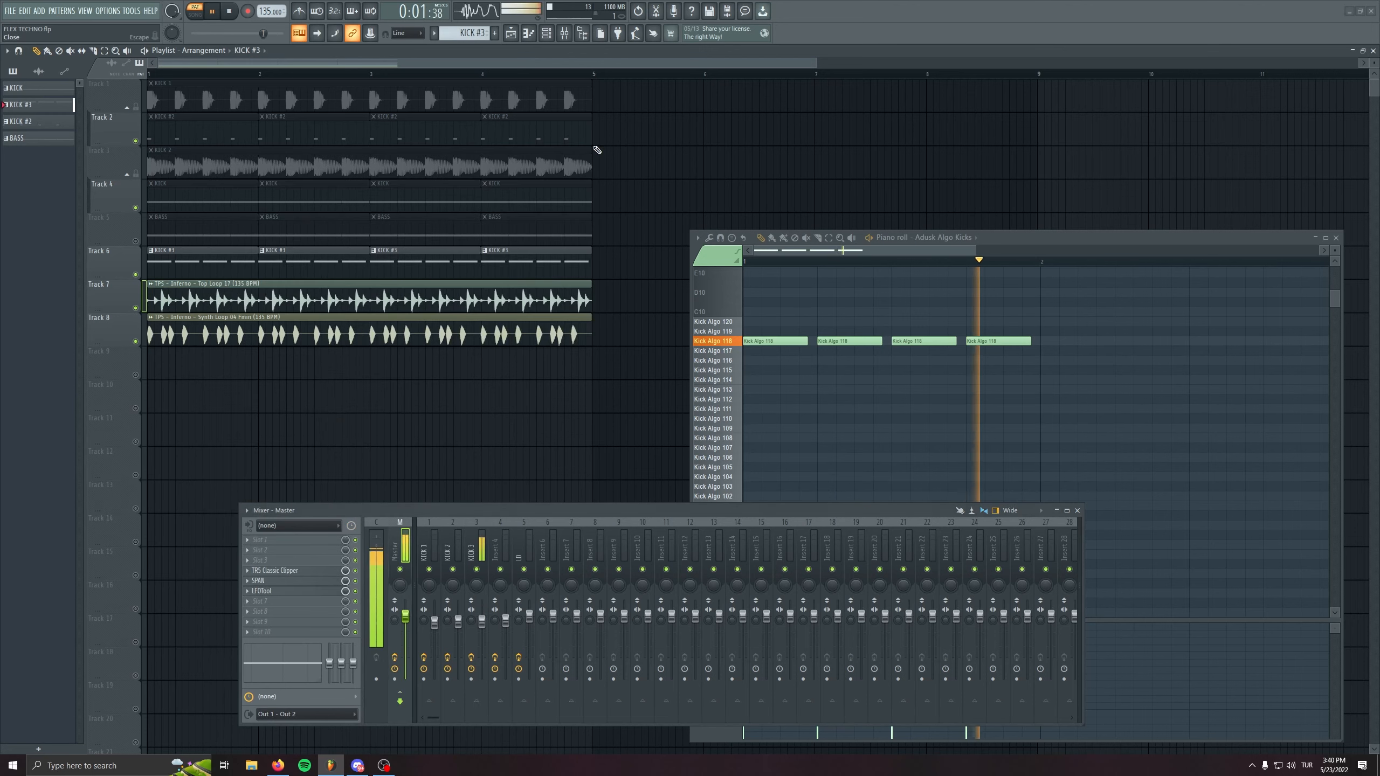
key(space)
key(space)
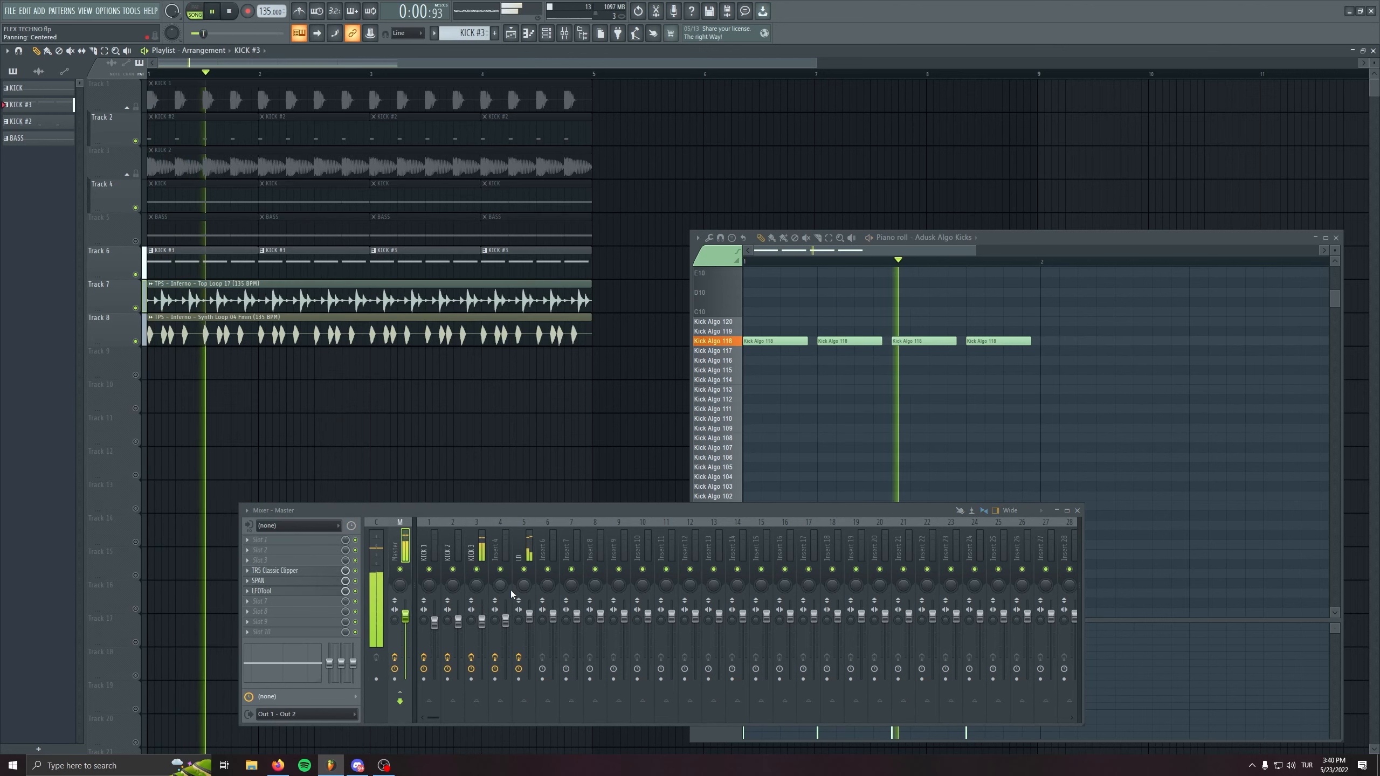
Unmute the BASS track below KICK #3 in the playlist and slightly lower the bass's mixer level
click(135, 240)
drag(136, 246, 120, 229)
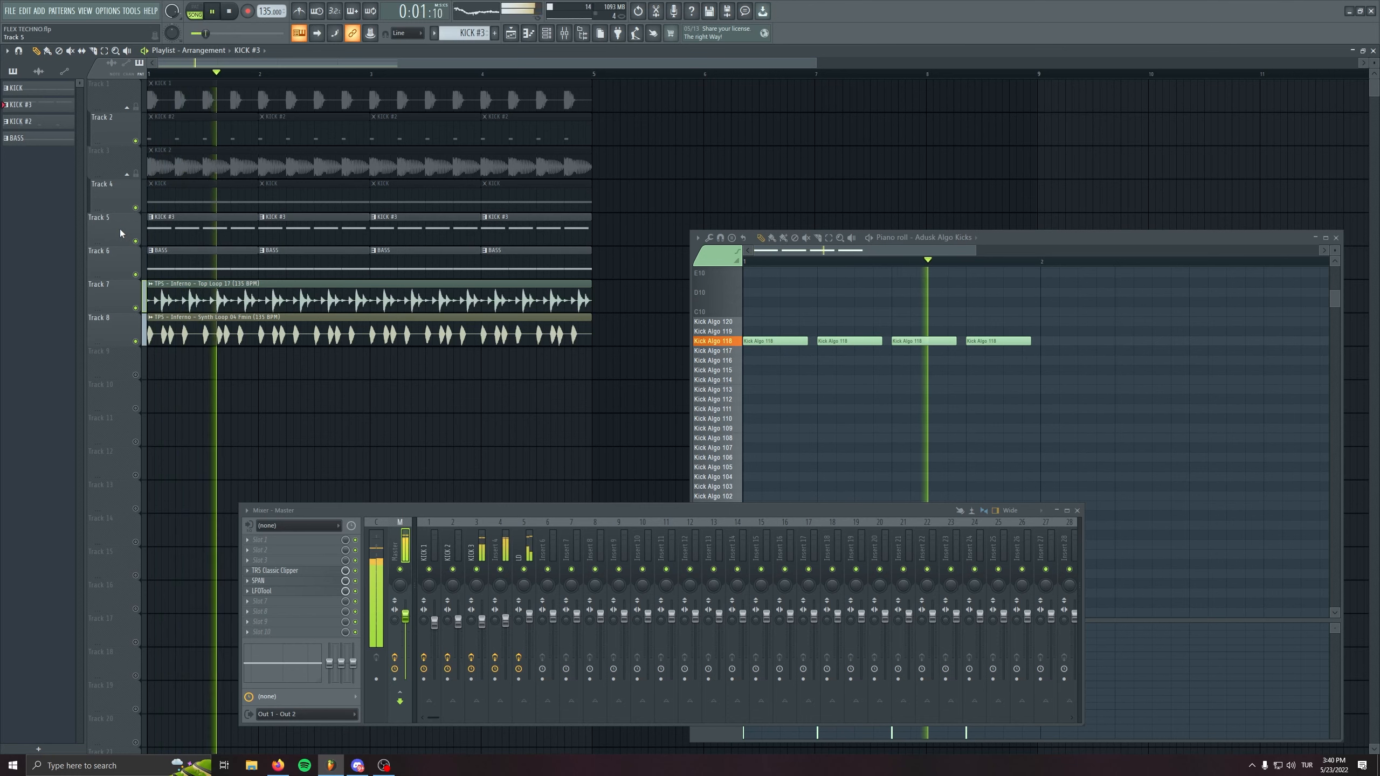
drag(505, 620, 505, 626)
click(396, 550)
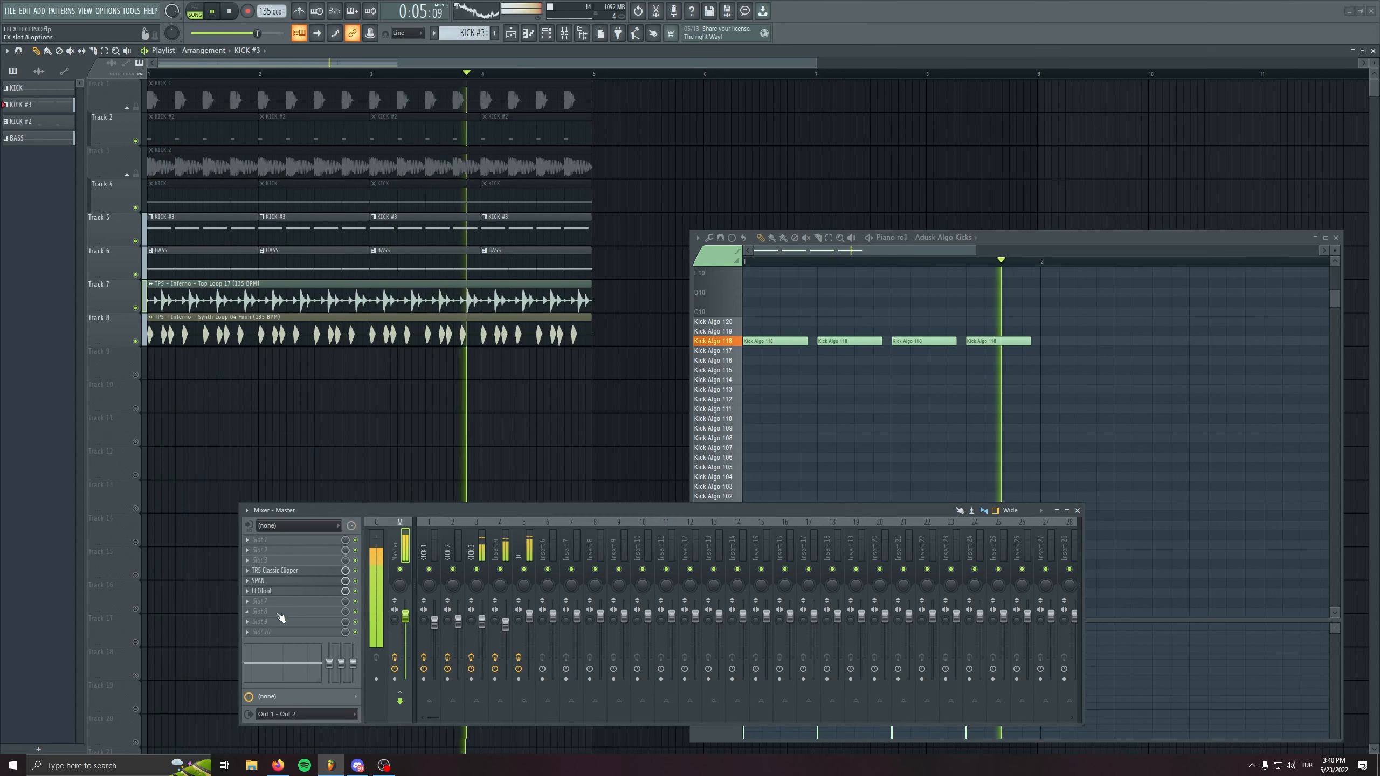
Inspect the kick and bass waveform in LFOTool on the master while toggling the KICK #3 and loop tracks, and close LFOTool
click(265, 591)
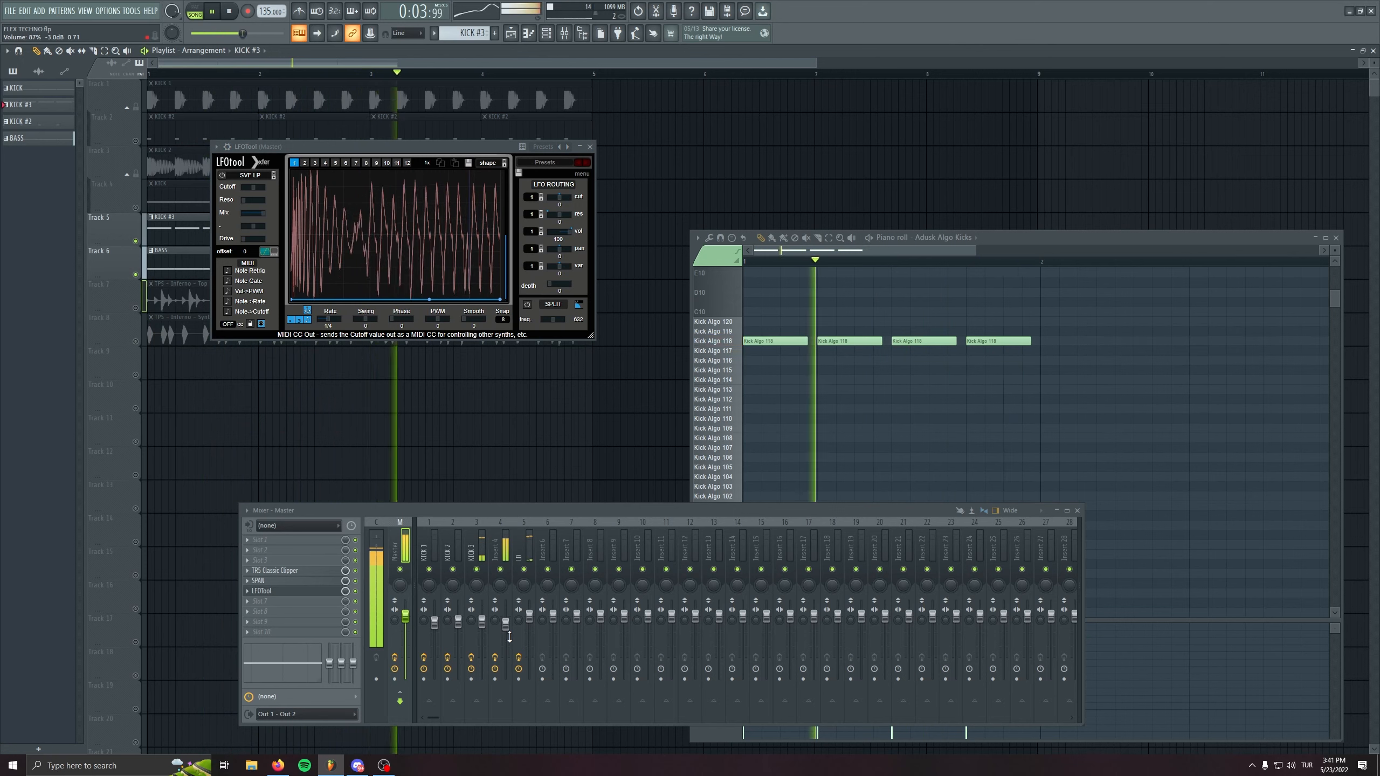
click(496, 527)
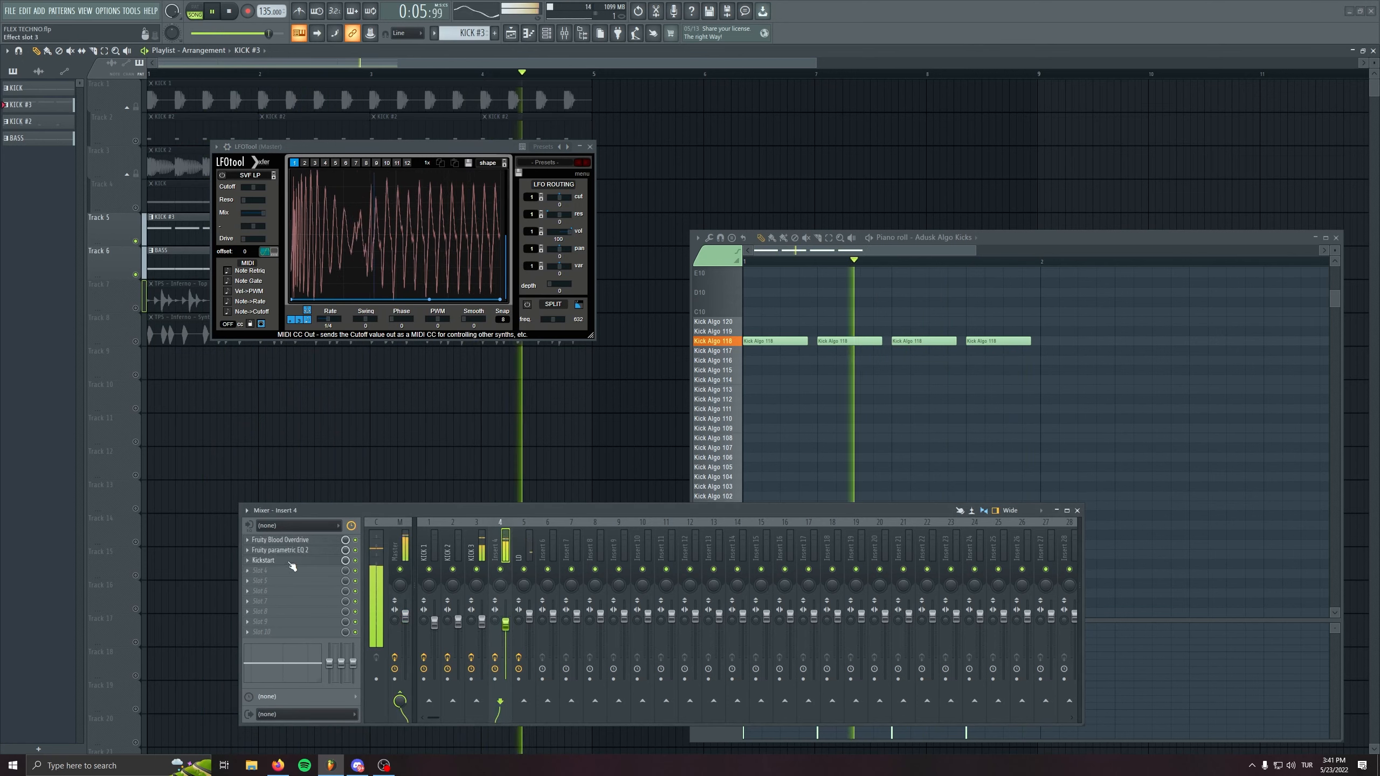
click(135, 241)
click(135, 308)
click(136, 341)
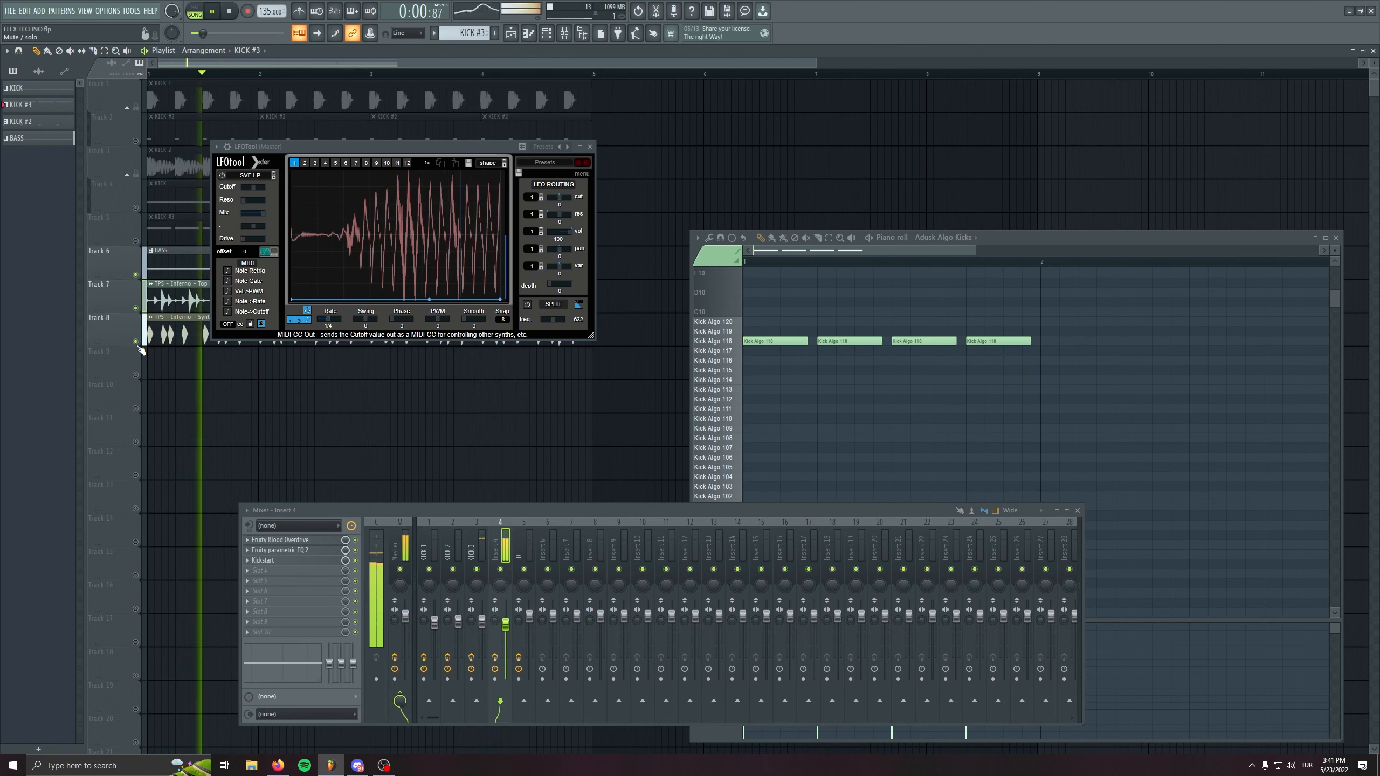
click(136, 241)
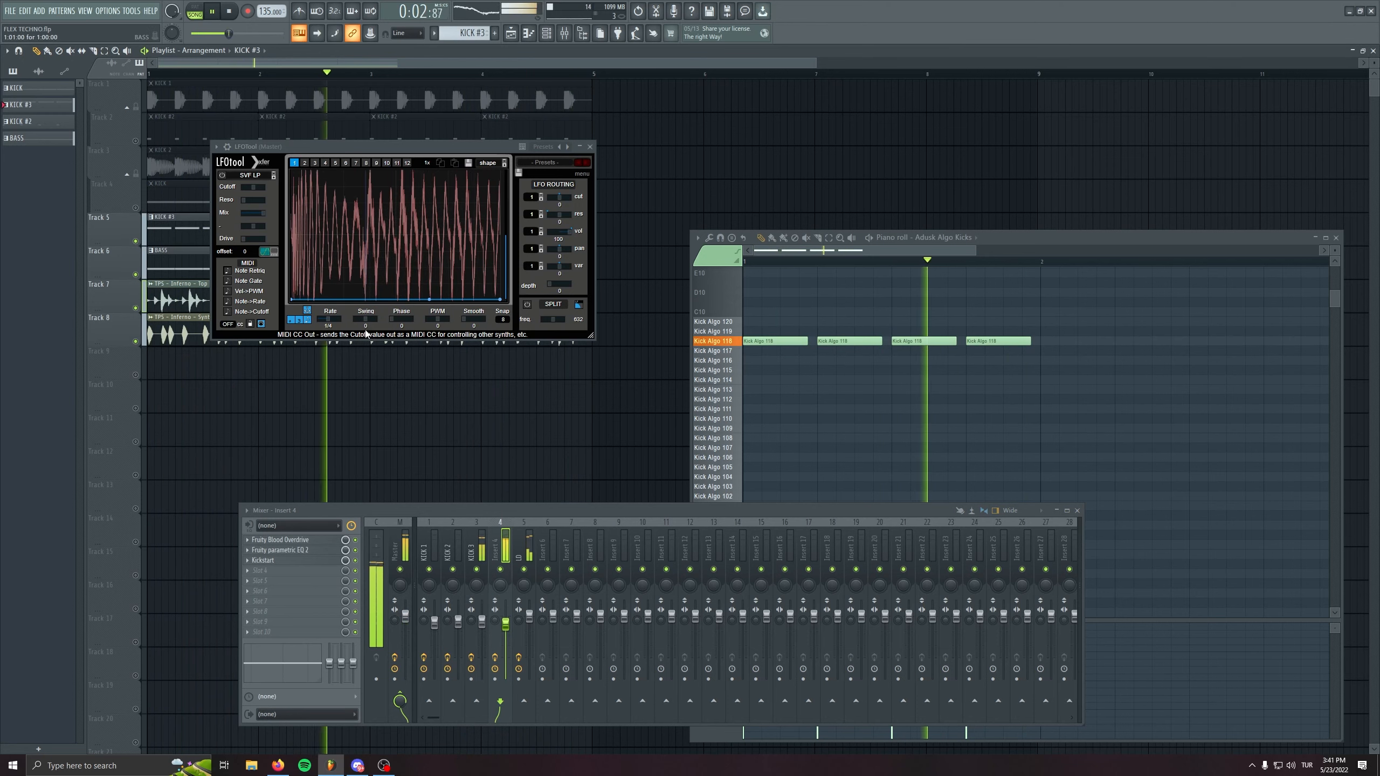
click(590, 146)
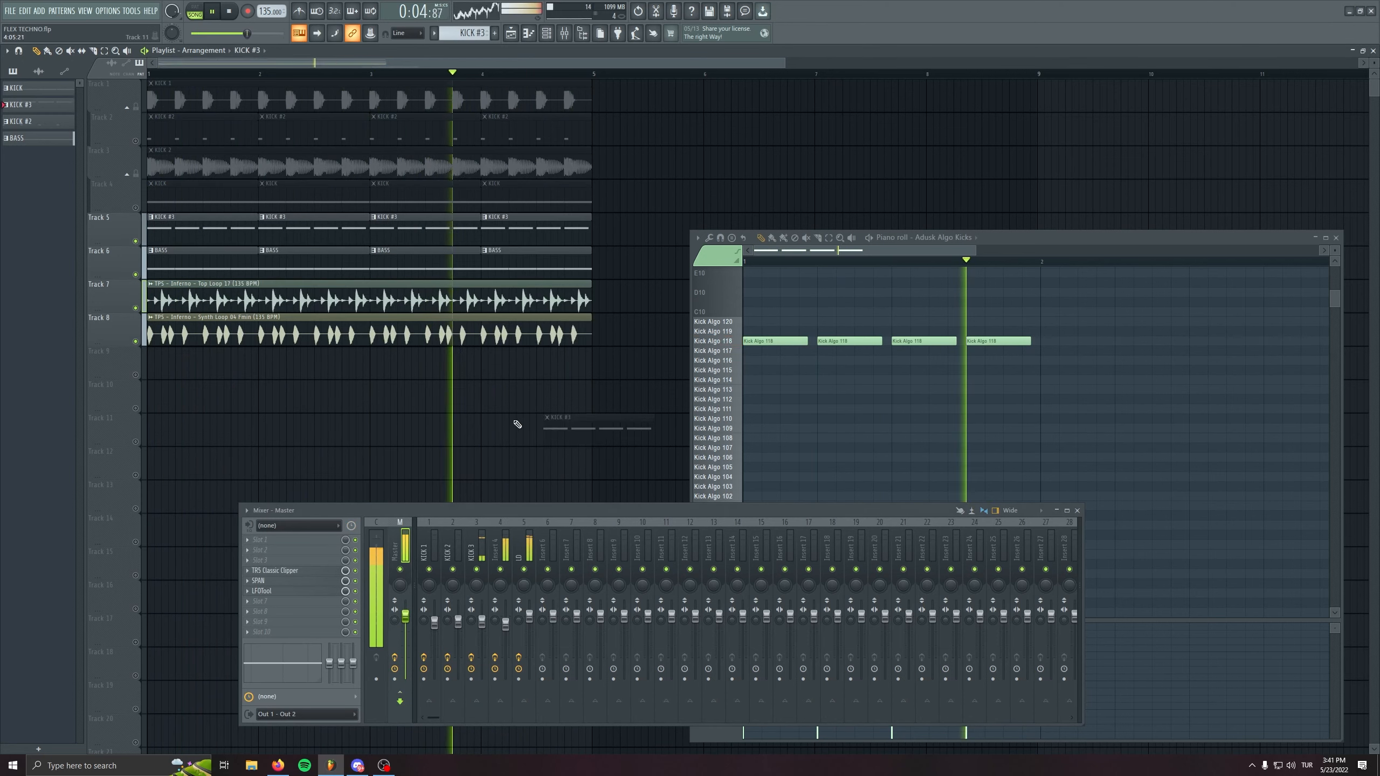
Save the project, stop playback, and consolidate the KICK #3 playlist track into an audio clip using the existing render settings
key(ctrl+s)
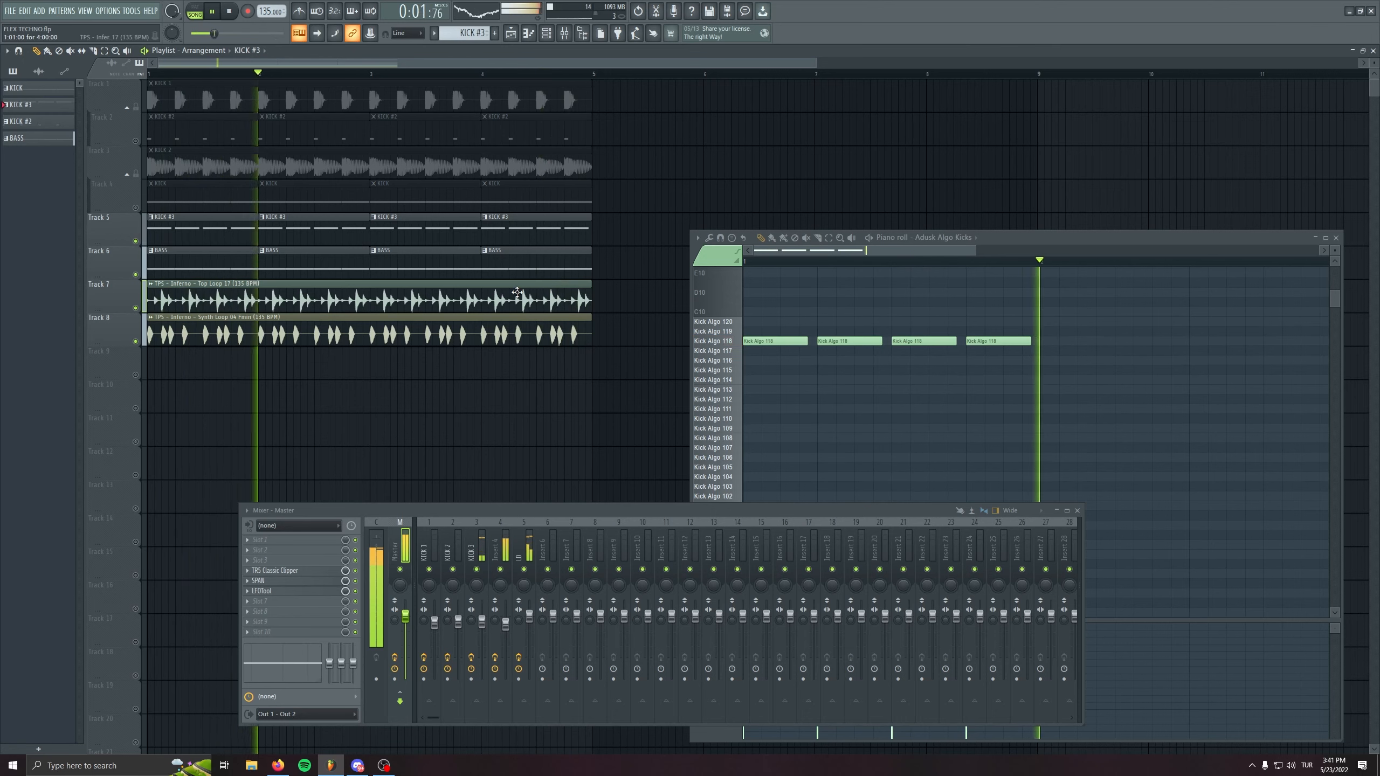
key(space)
right_click(115, 217)
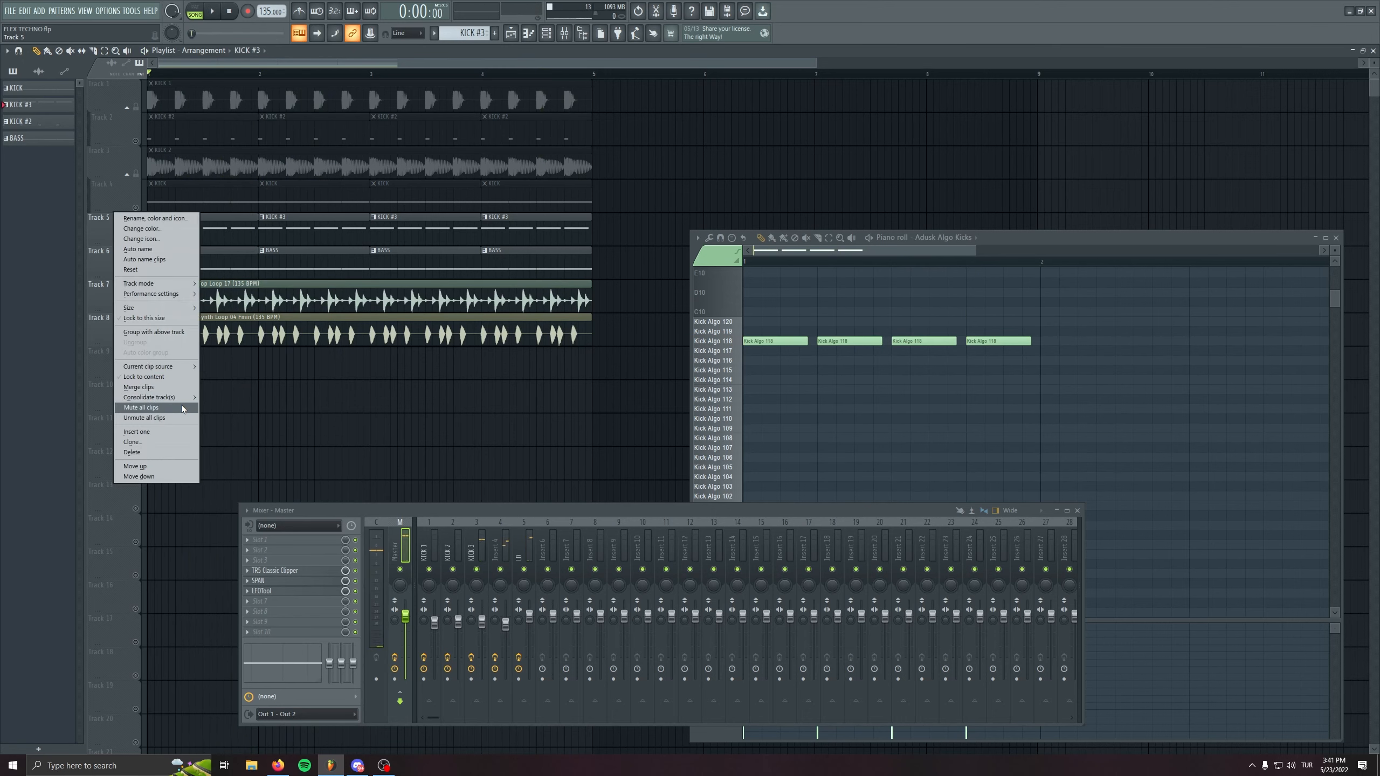
mouse_move(182, 397)
click(243, 396)
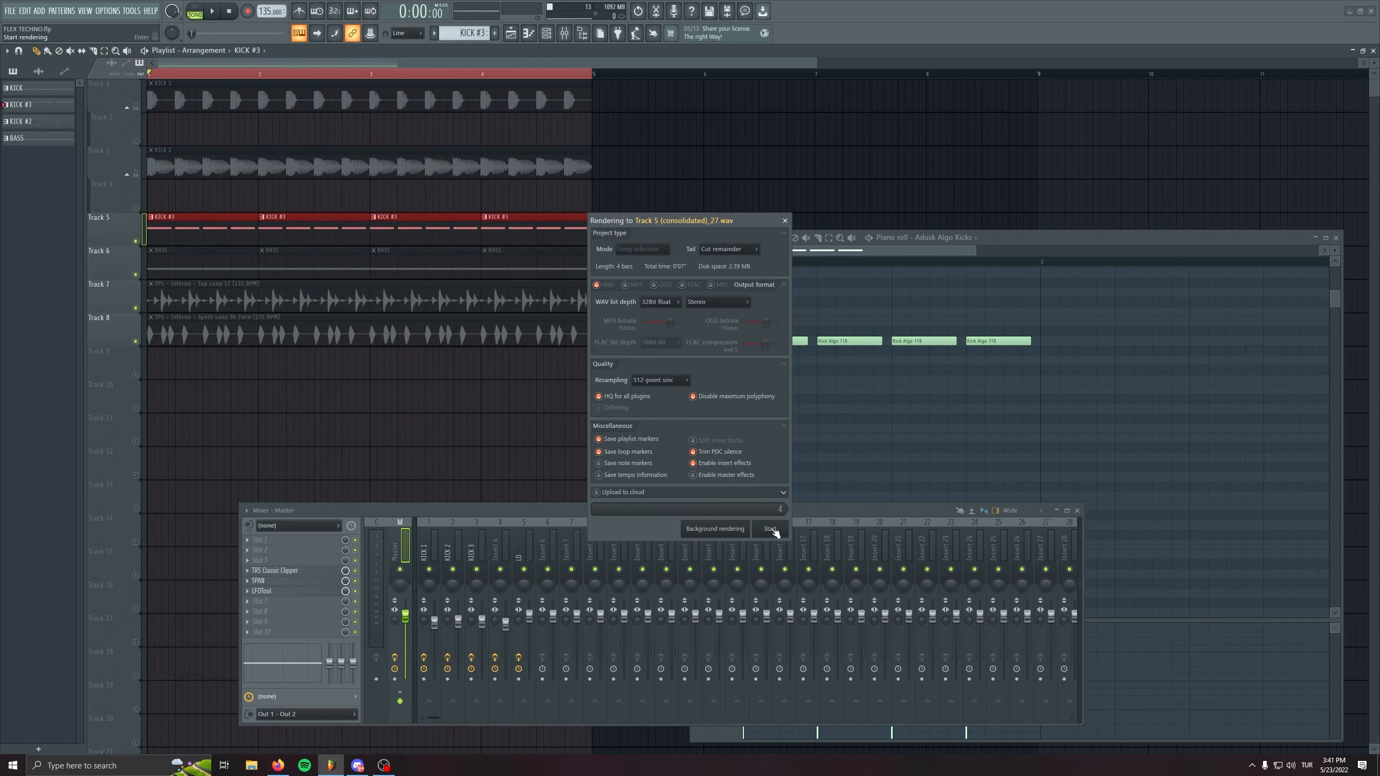
click(771, 529)
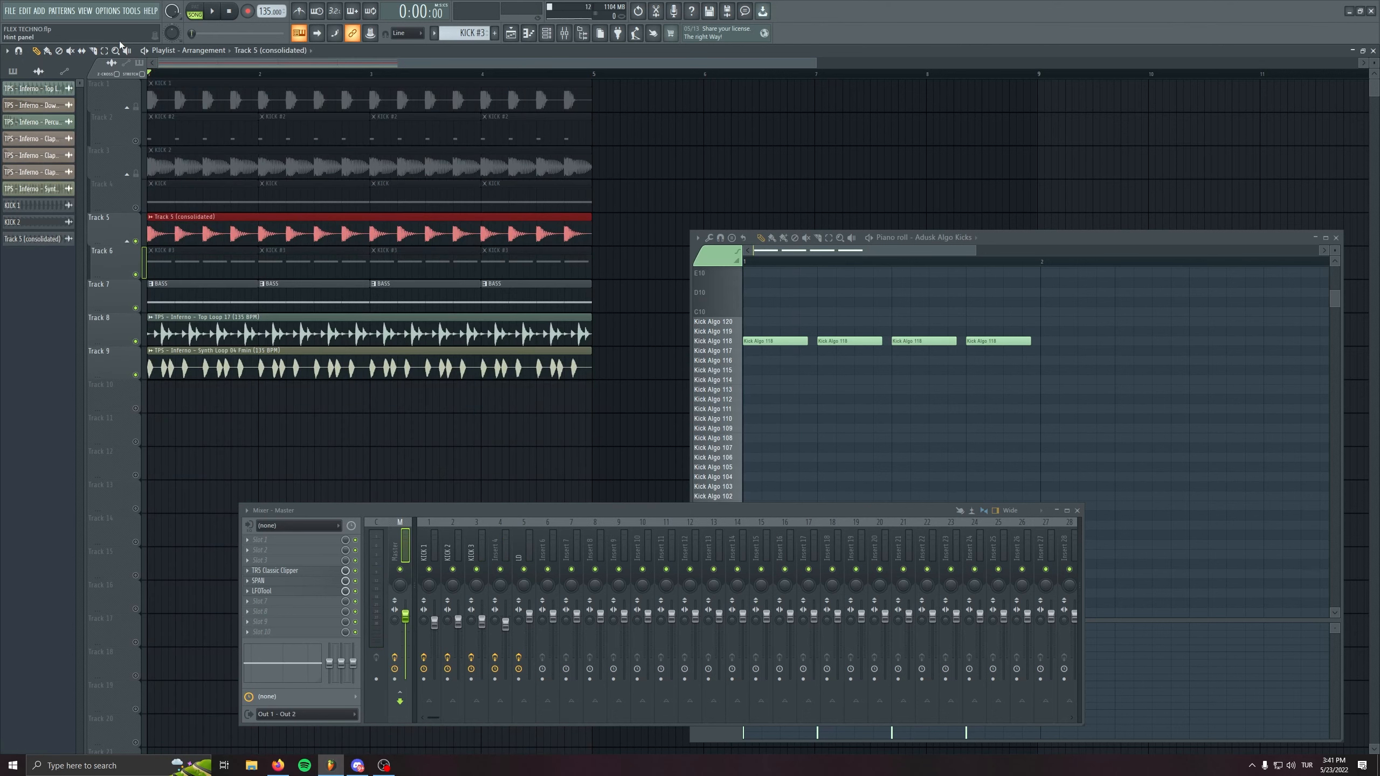